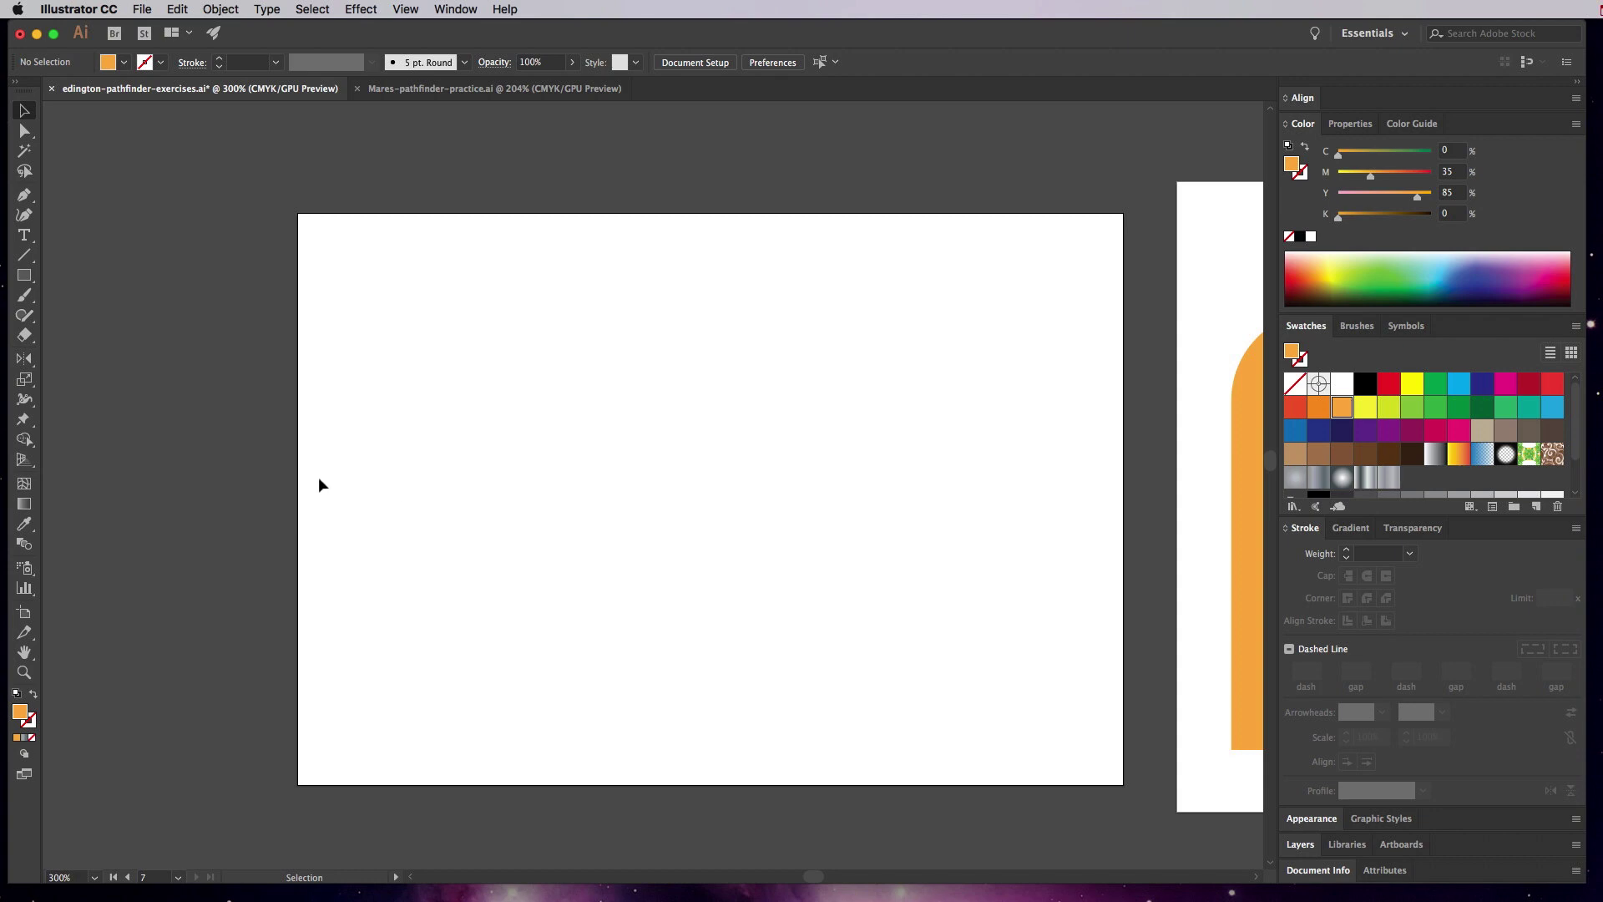
# Show the Pathfinder panel and place it beside the artboard, clear of the drawing area
pyautogui.click(462, 10)
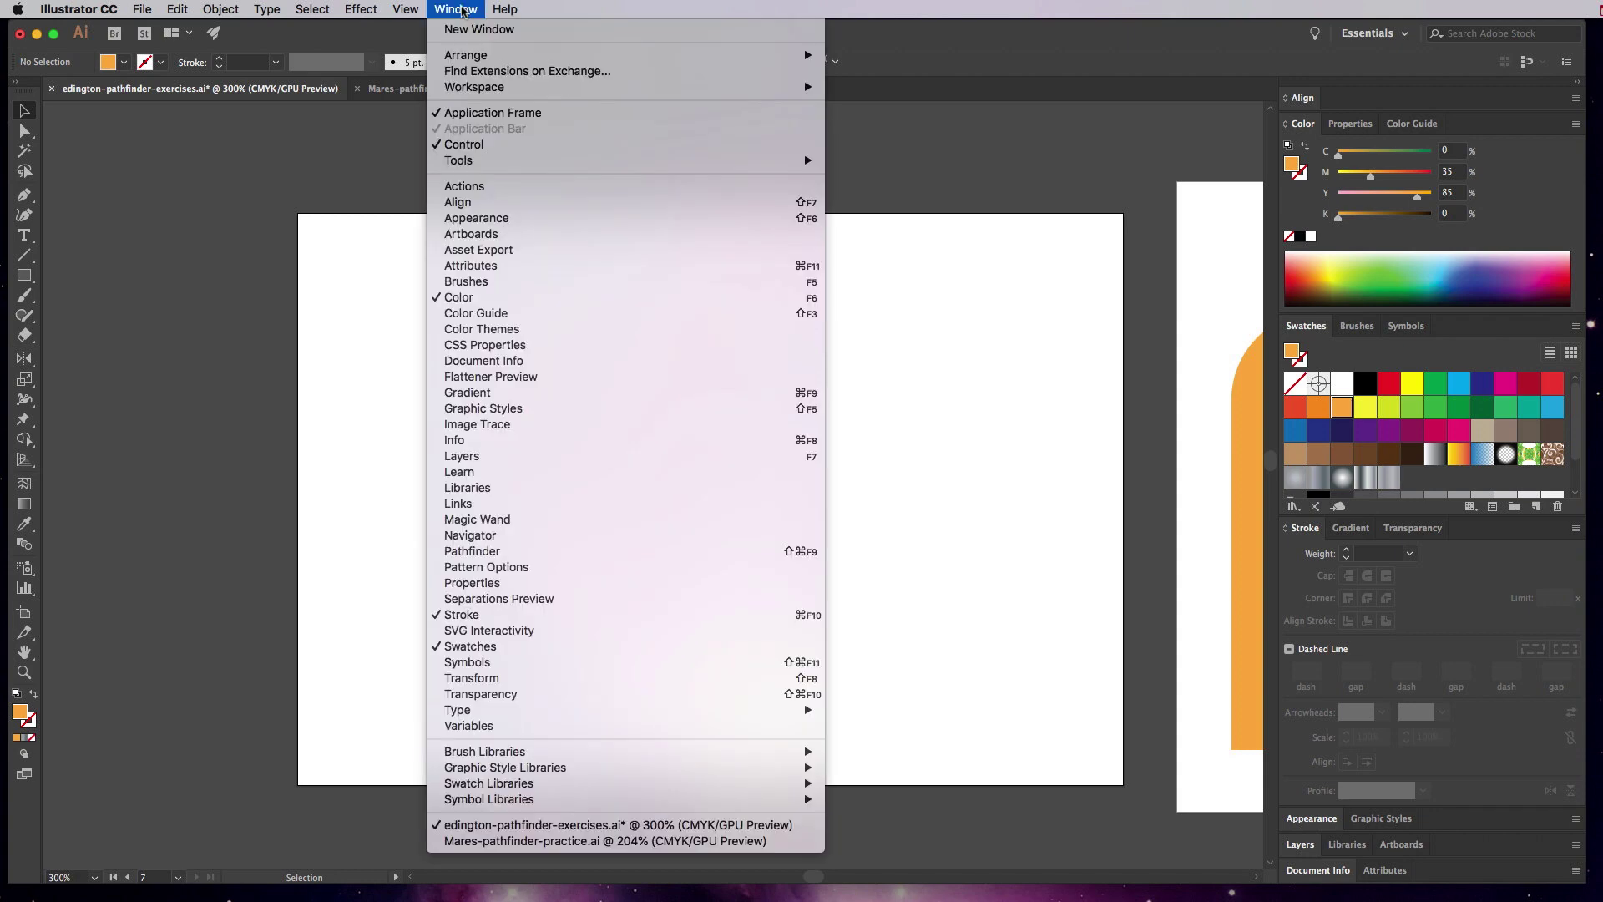
pyautogui.click(489, 552)
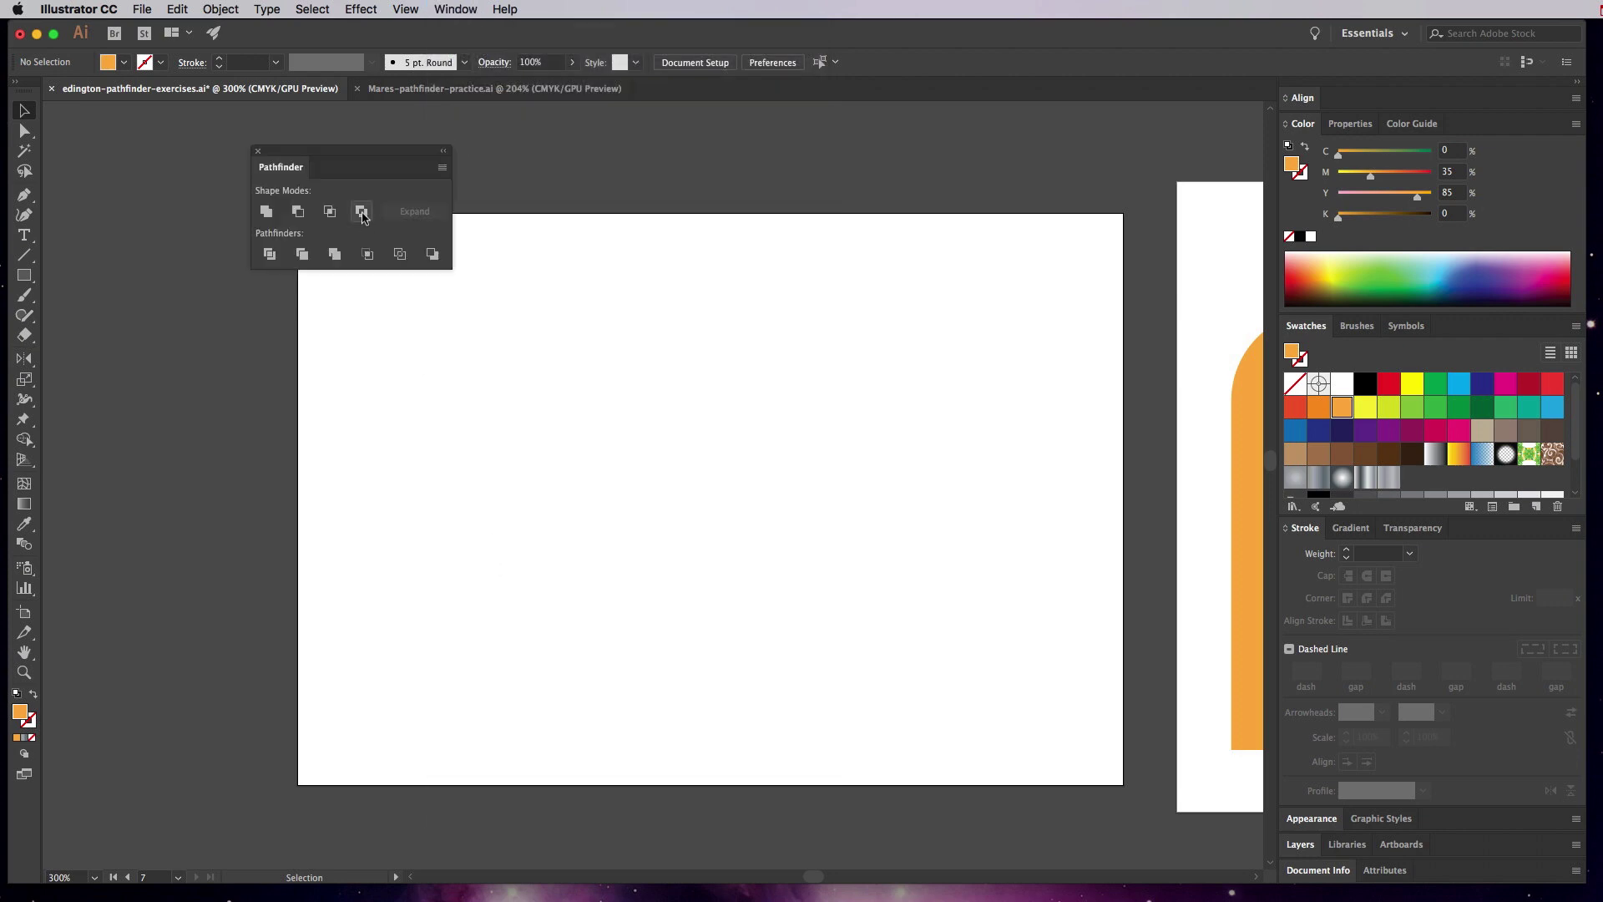
pyautogui.moveTo(351, 153); pyautogui.dragTo(183, 243)
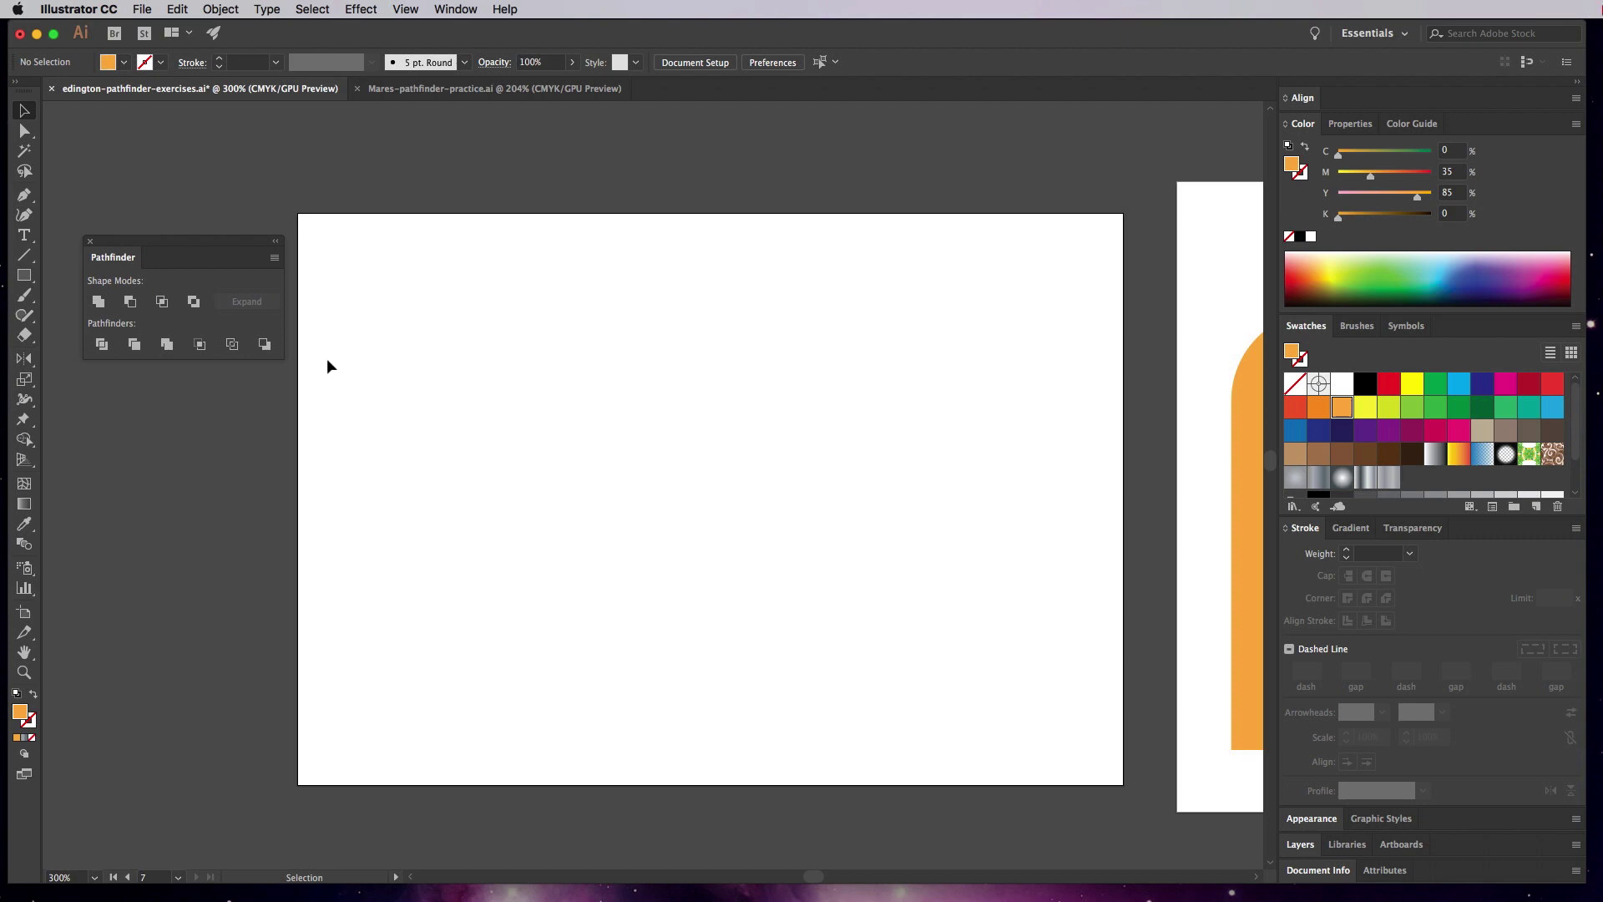
# Draw an orange circle about 1.31 in wide in the artboard's upper-left area with the Ellipse tool
pyautogui.moveTo(24, 276); pyautogui.dragTo(90, 318)
pyautogui.moveTo(362, 275); pyautogui.dragTo(596, 492)
pyautogui.click(28, 112)
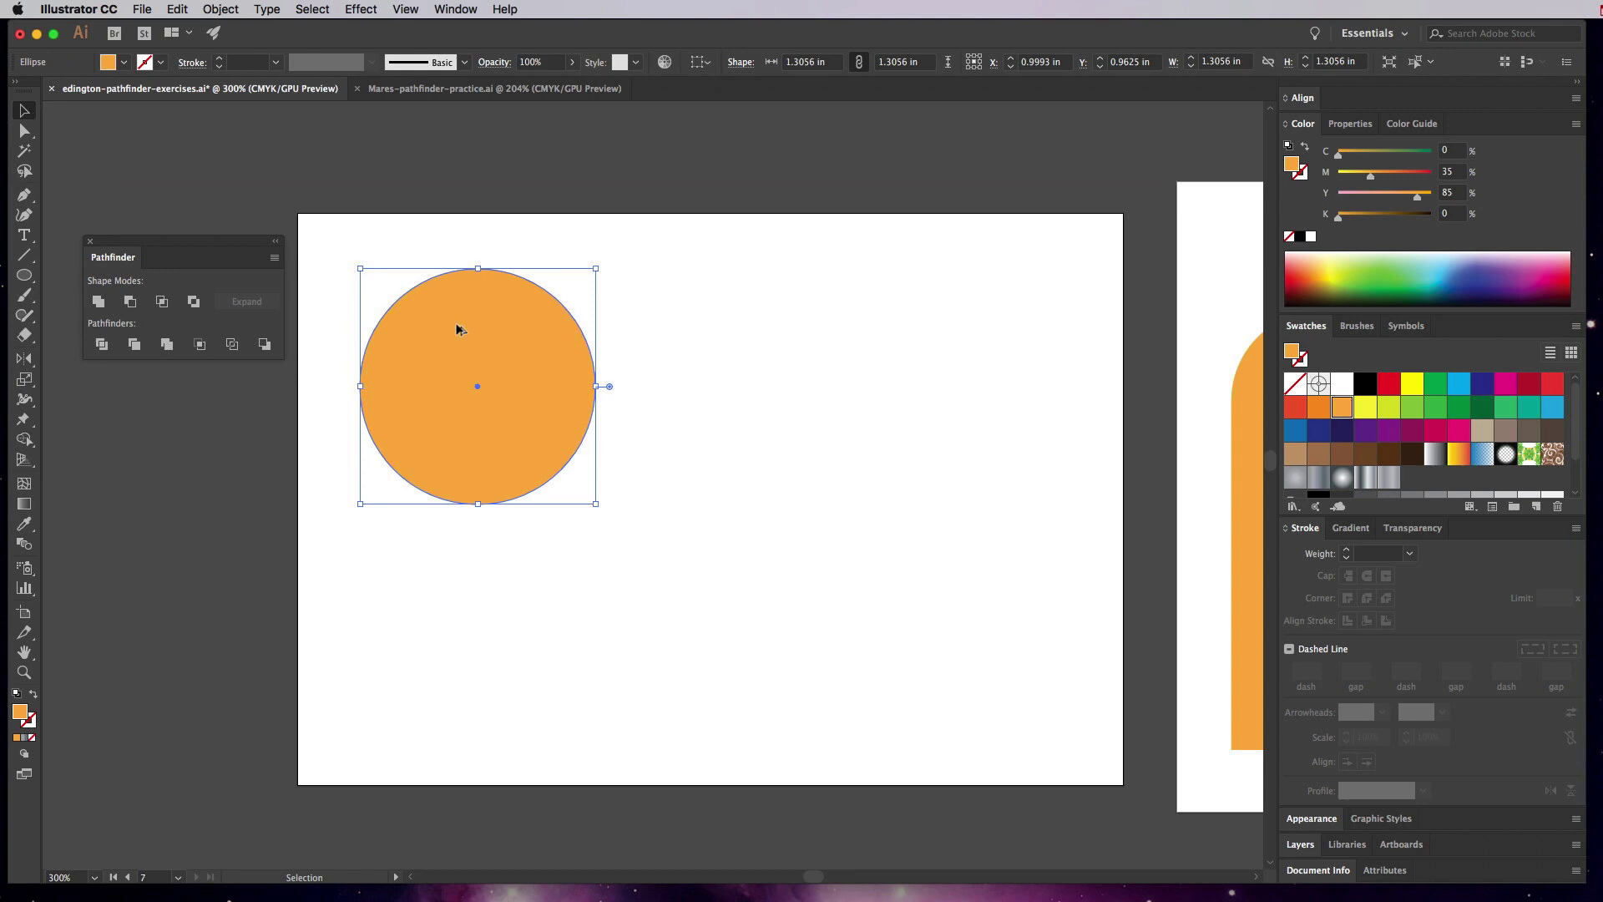
# Duplicate the circle, offset the copy up and to the right so it overlaps the original, and select both circles
pyautogui.moveTo(451, 331); pyautogui.dragTo(545, 335)
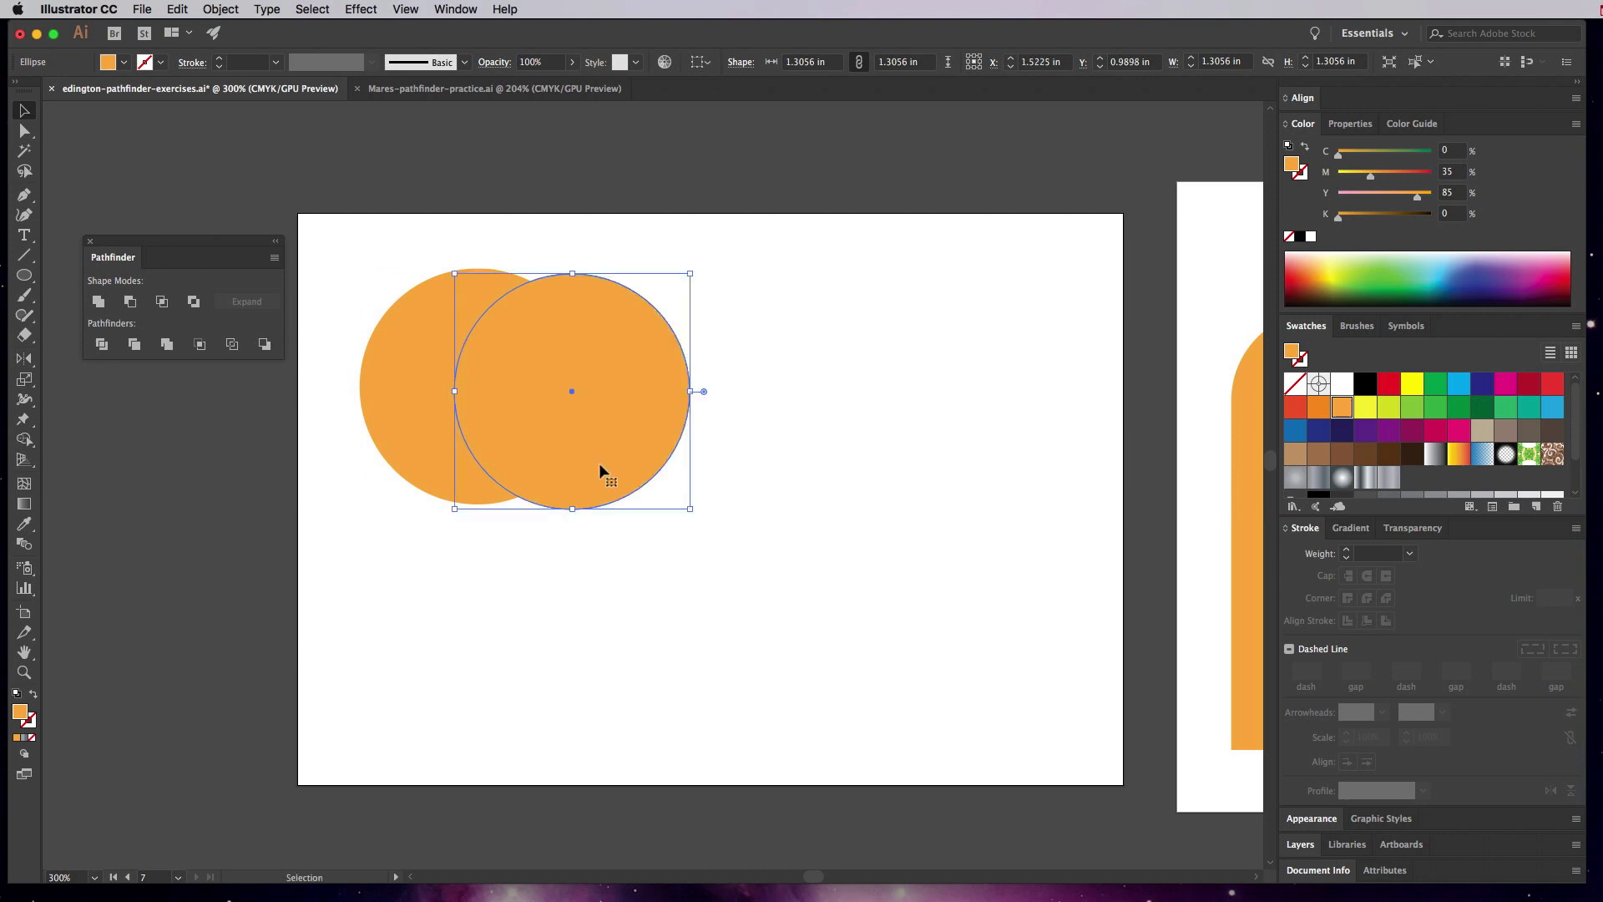
pyautogui.moveTo(603, 435); pyautogui.dragTo(598, 387)
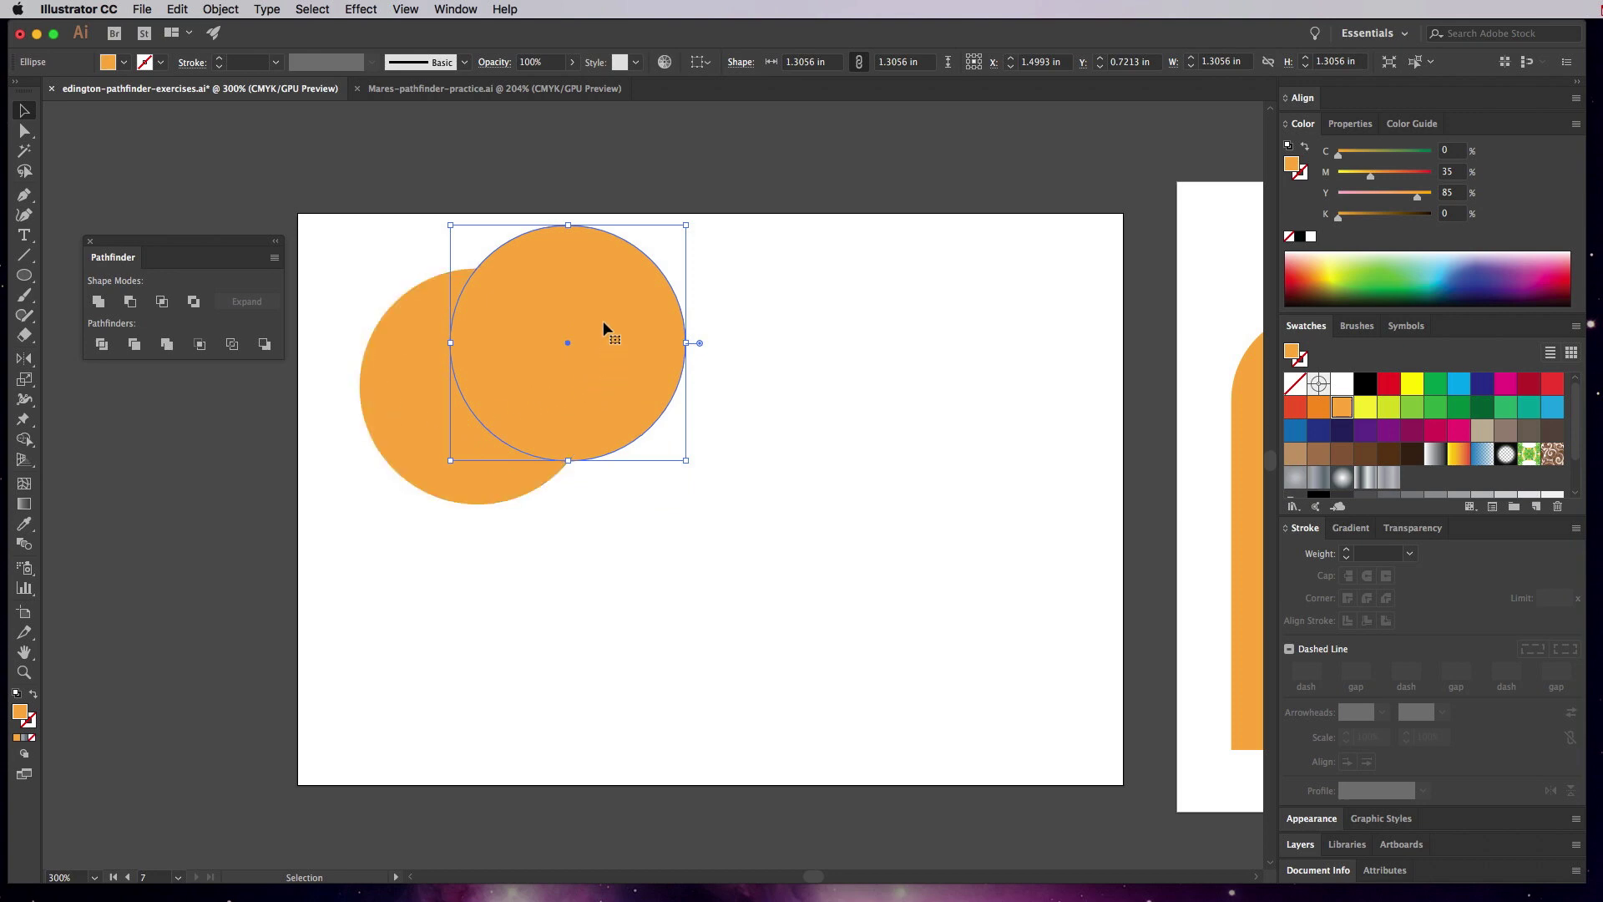
pyautogui.moveTo(601, 290); pyautogui.dragTo(575, 273)
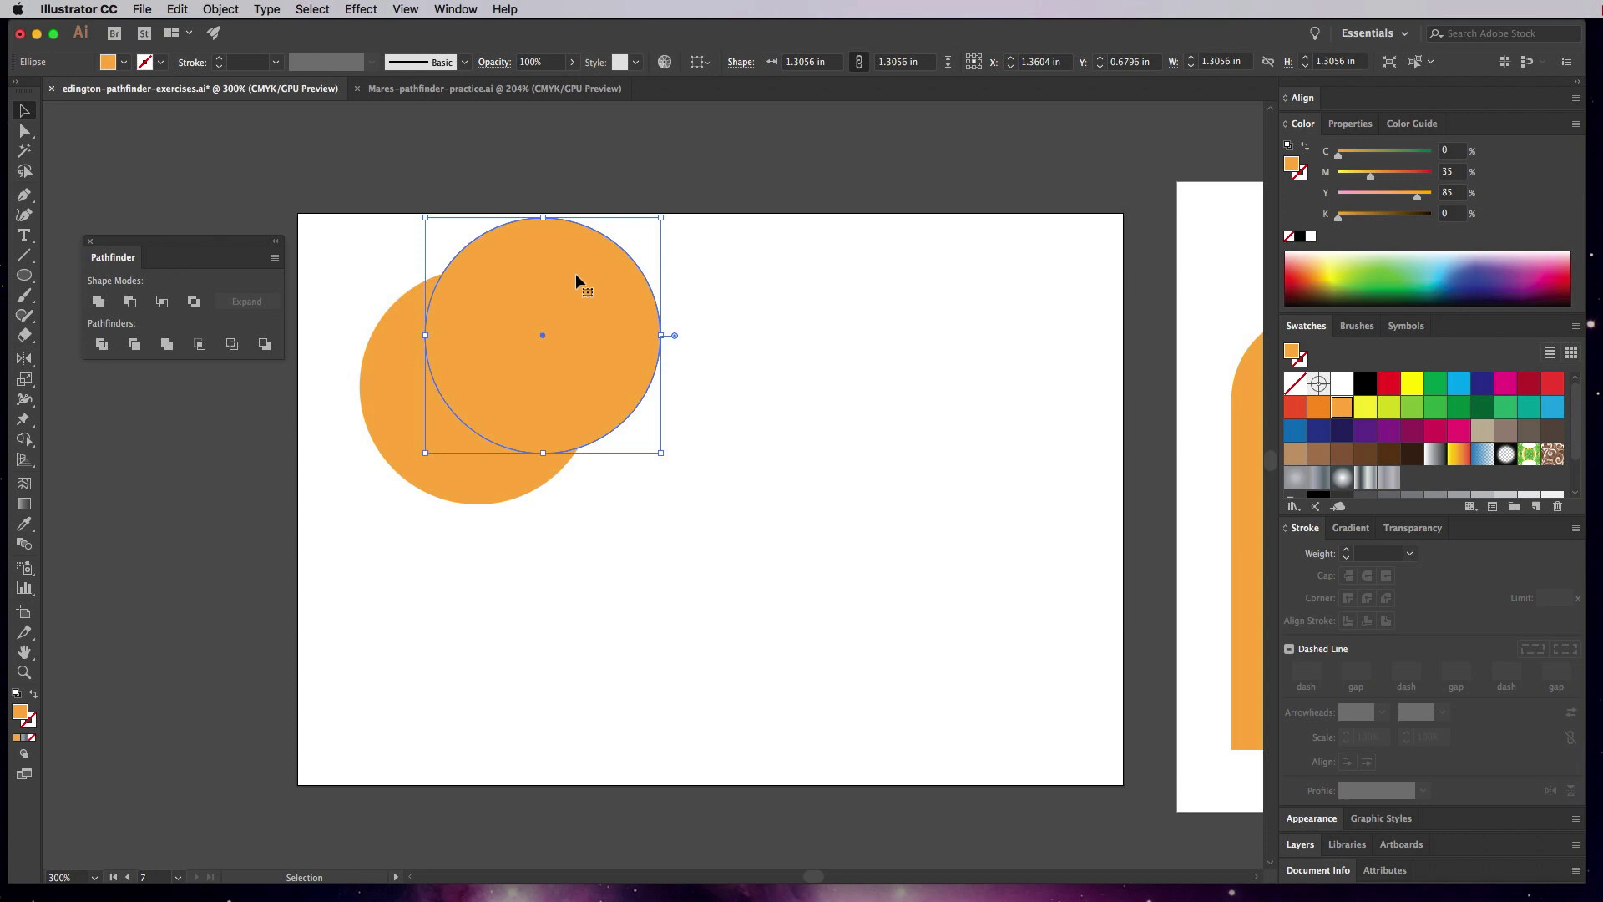
pyautogui.moveTo(609, 373)
pyautogui.mouseDown()
pyautogui.moveTo(627, 423)
pyautogui.moveTo(608, 480)
pyautogui.moveTo(644, 289)
pyautogui.moveTo(647, 328)
pyautogui.moveTo(601, 382)
pyautogui.mouseUp()
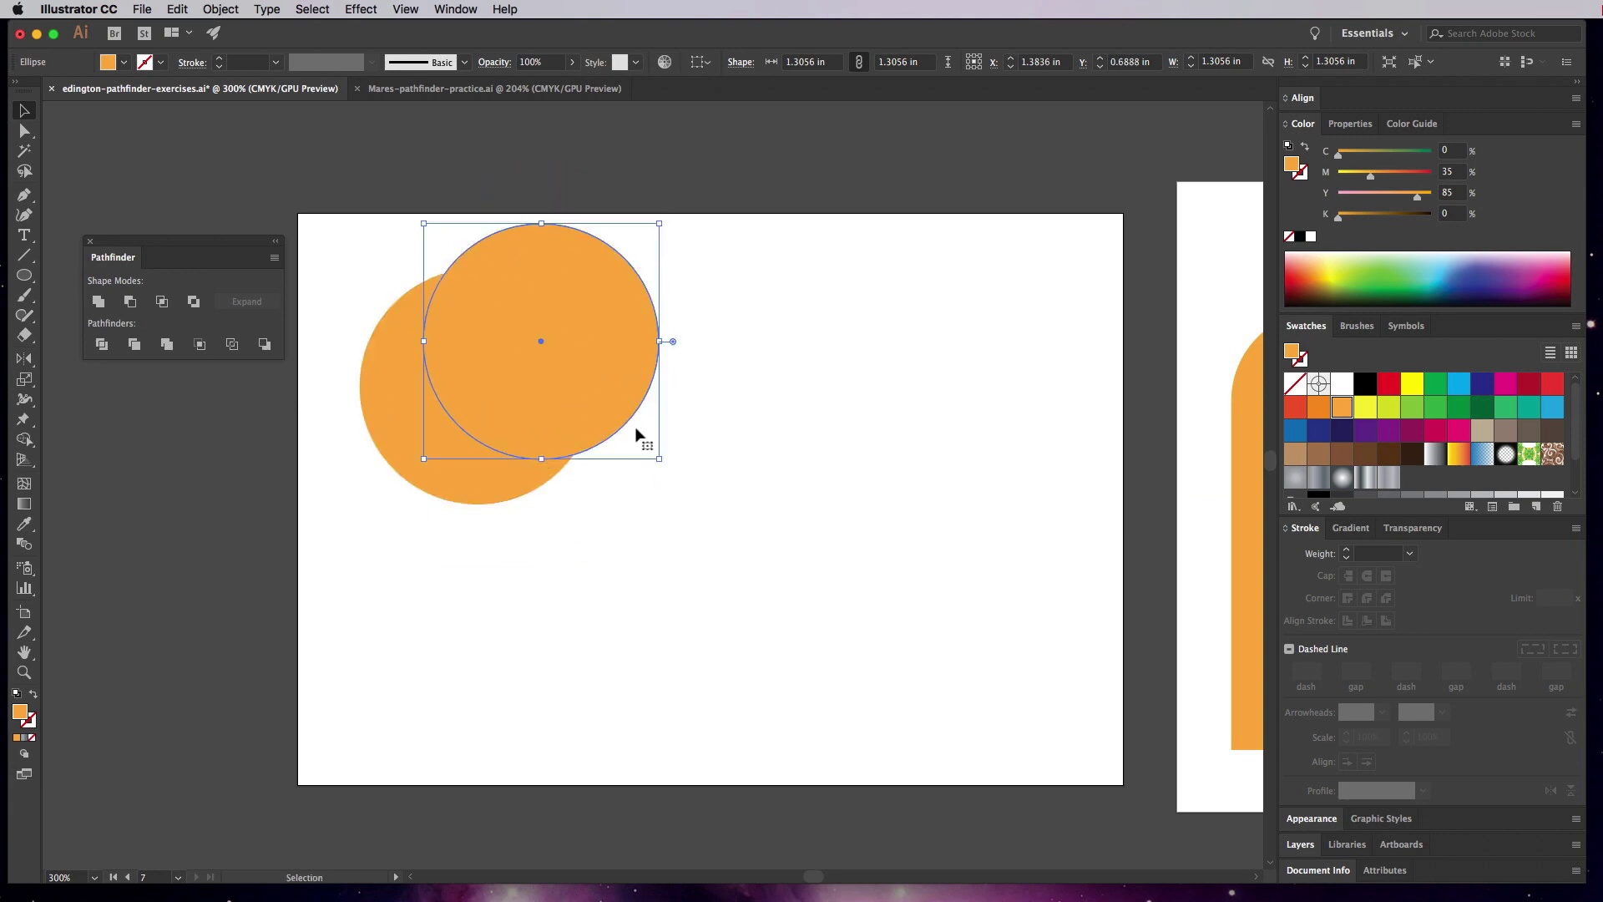
pyautogui.click(683, 538)
pyautogui.moveTo(683, 539); pyautogui.dragTo(387, 392)
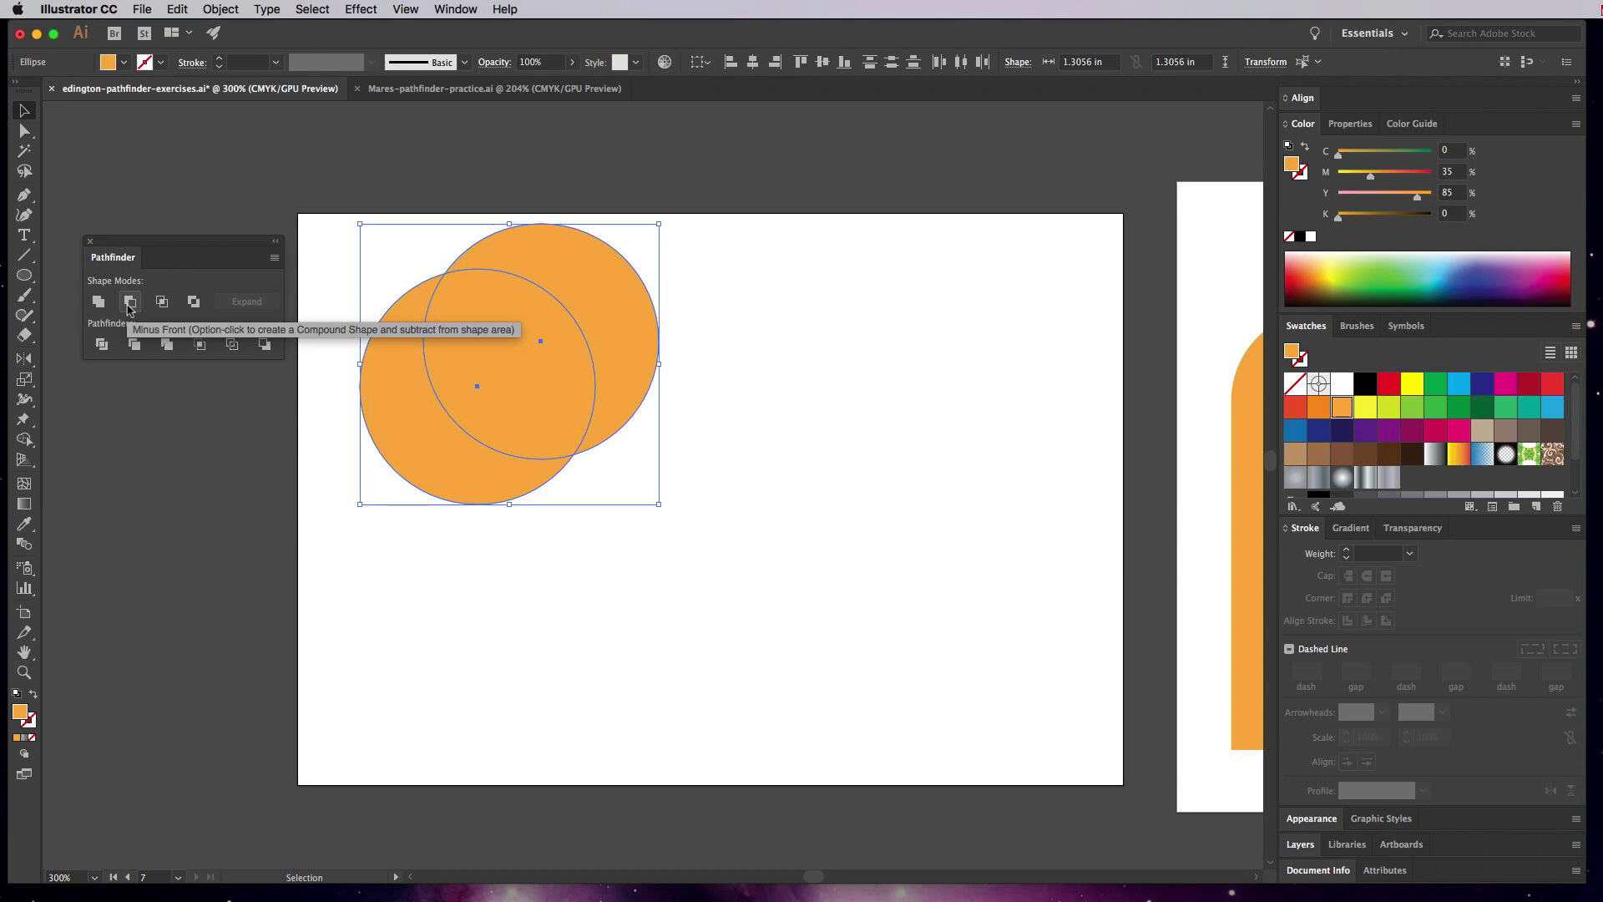
# Try uniting the two overlapping circles into one shape, and undo it
pyautogui.click(99, 308)
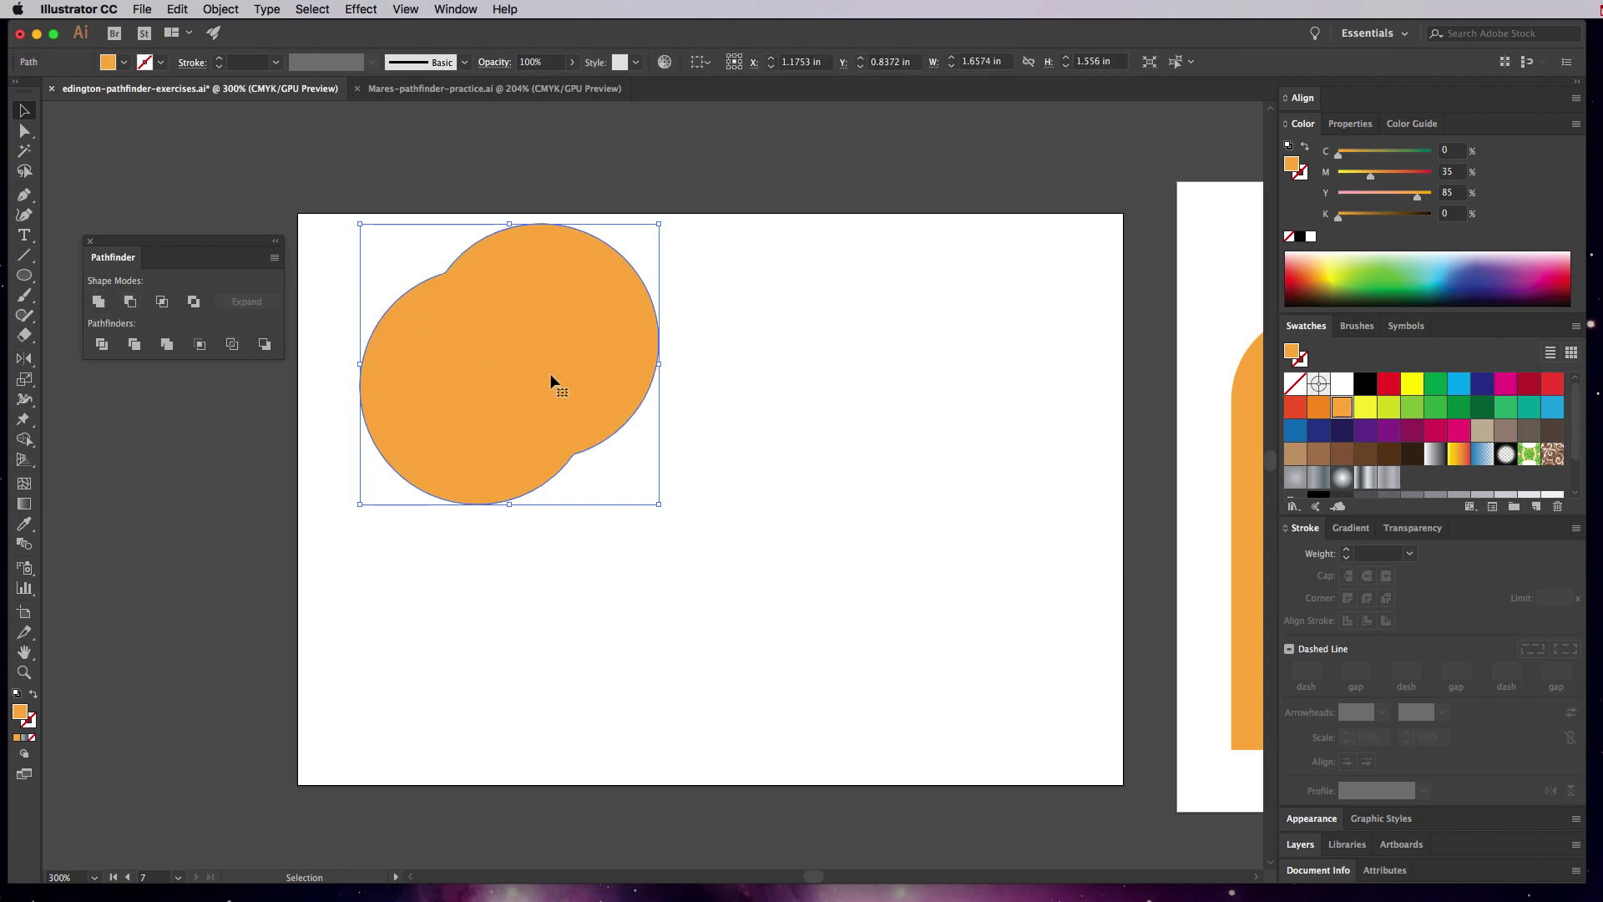
pyautogui.press('a')
pyautogui.hotkey('ctrl', 'z')
pyautogui.press('v')
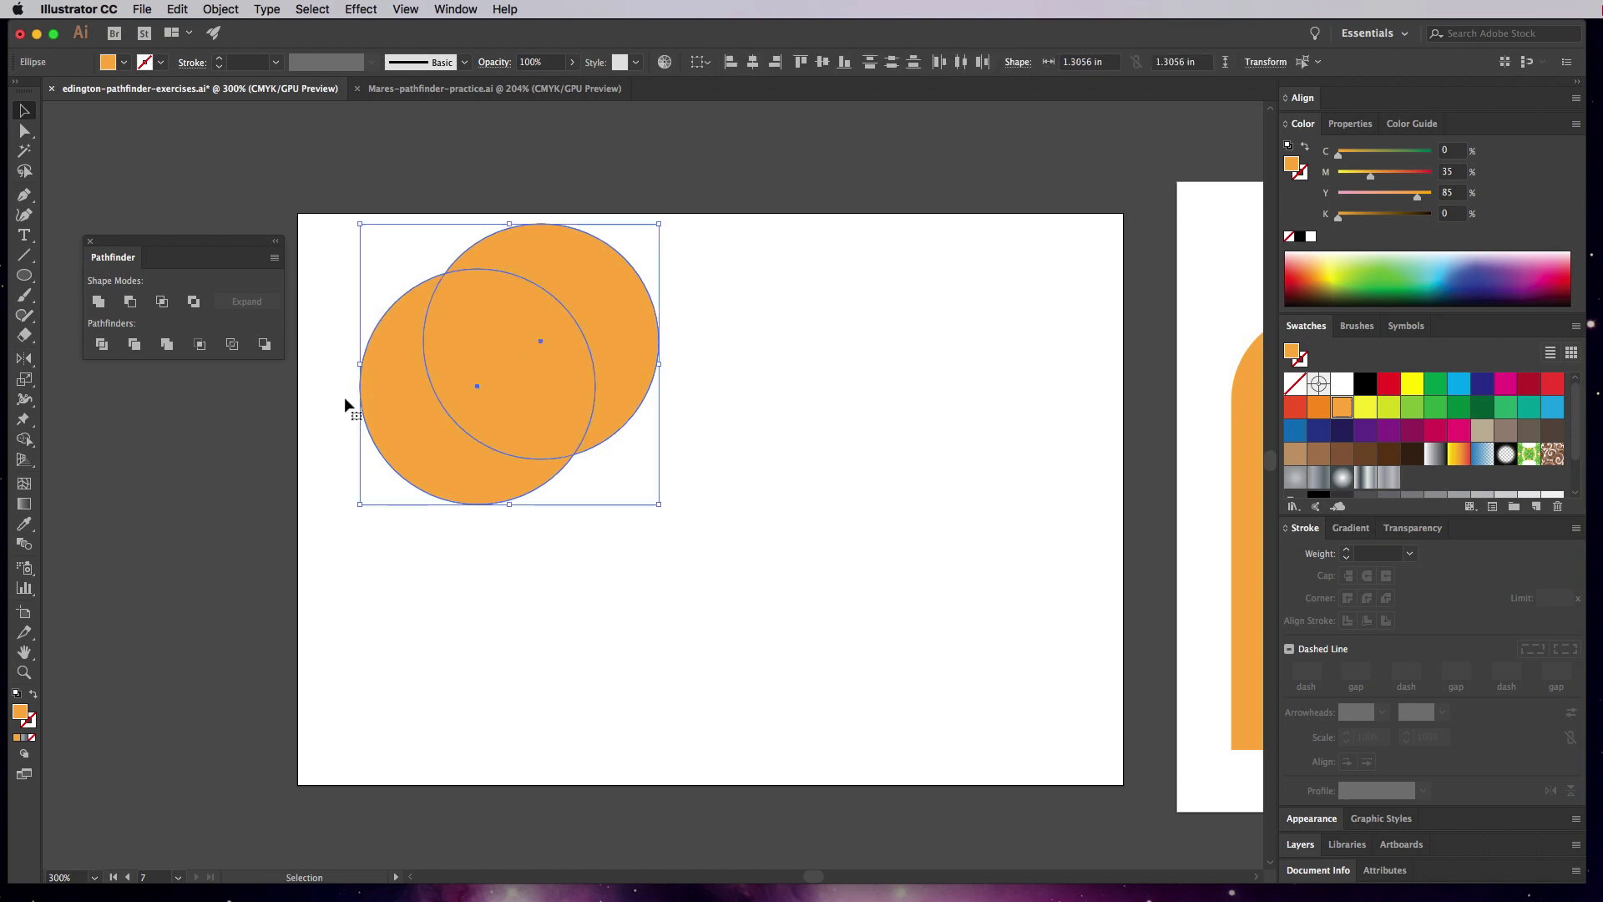
# Try Minus Front and Intersect on the two circles, undoing each operation
pyautogui.click(131, 302)
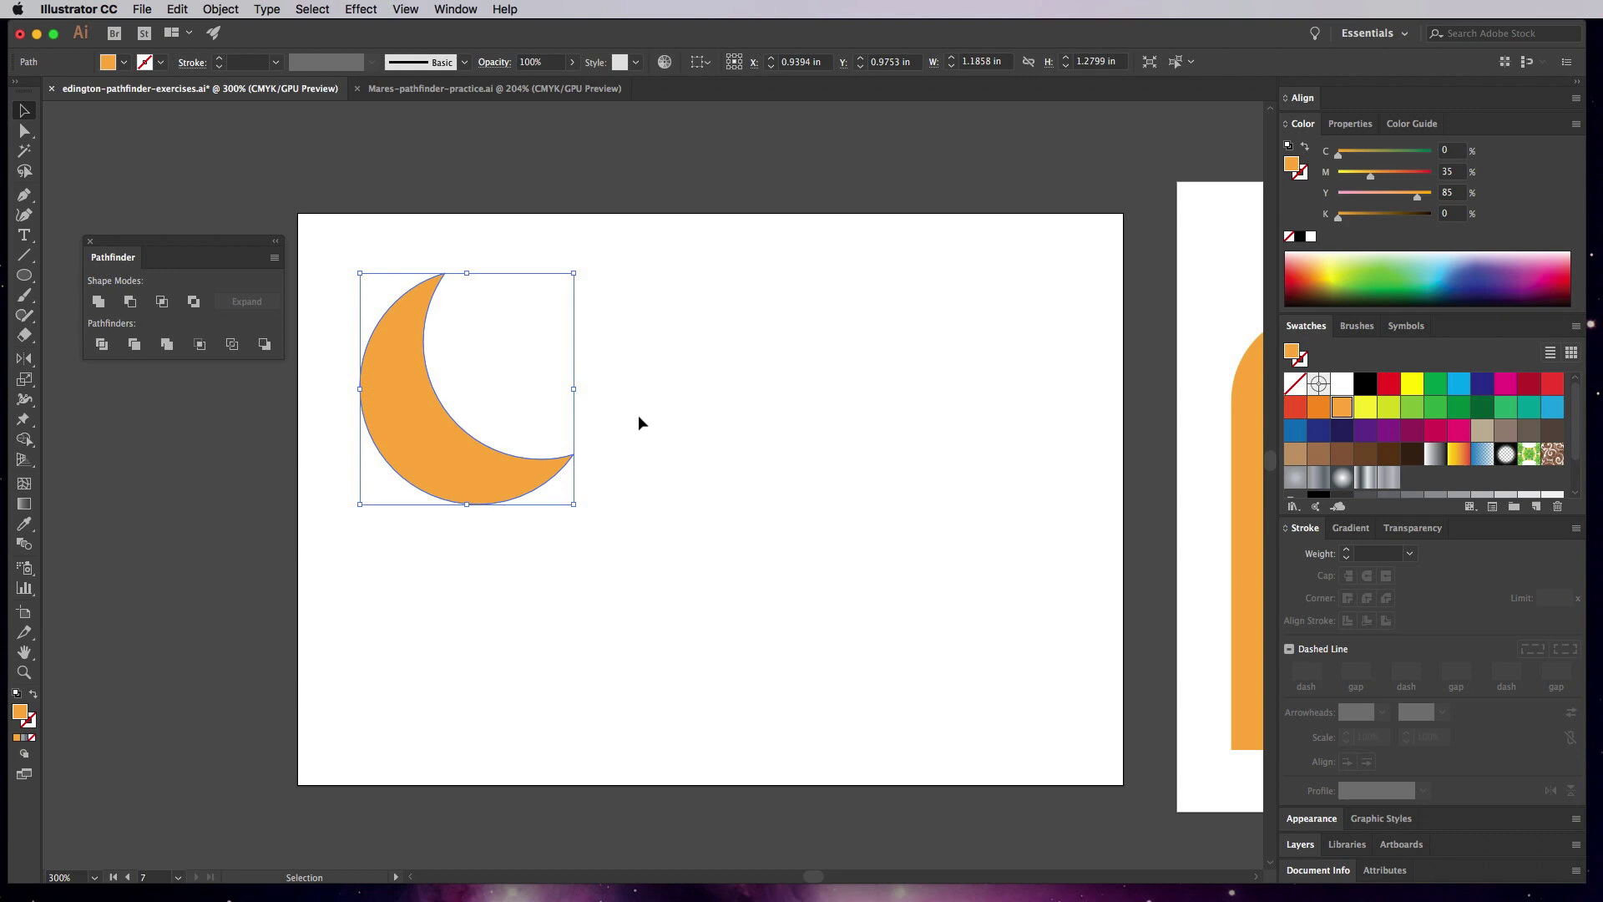
pyautogui.press('super+z')
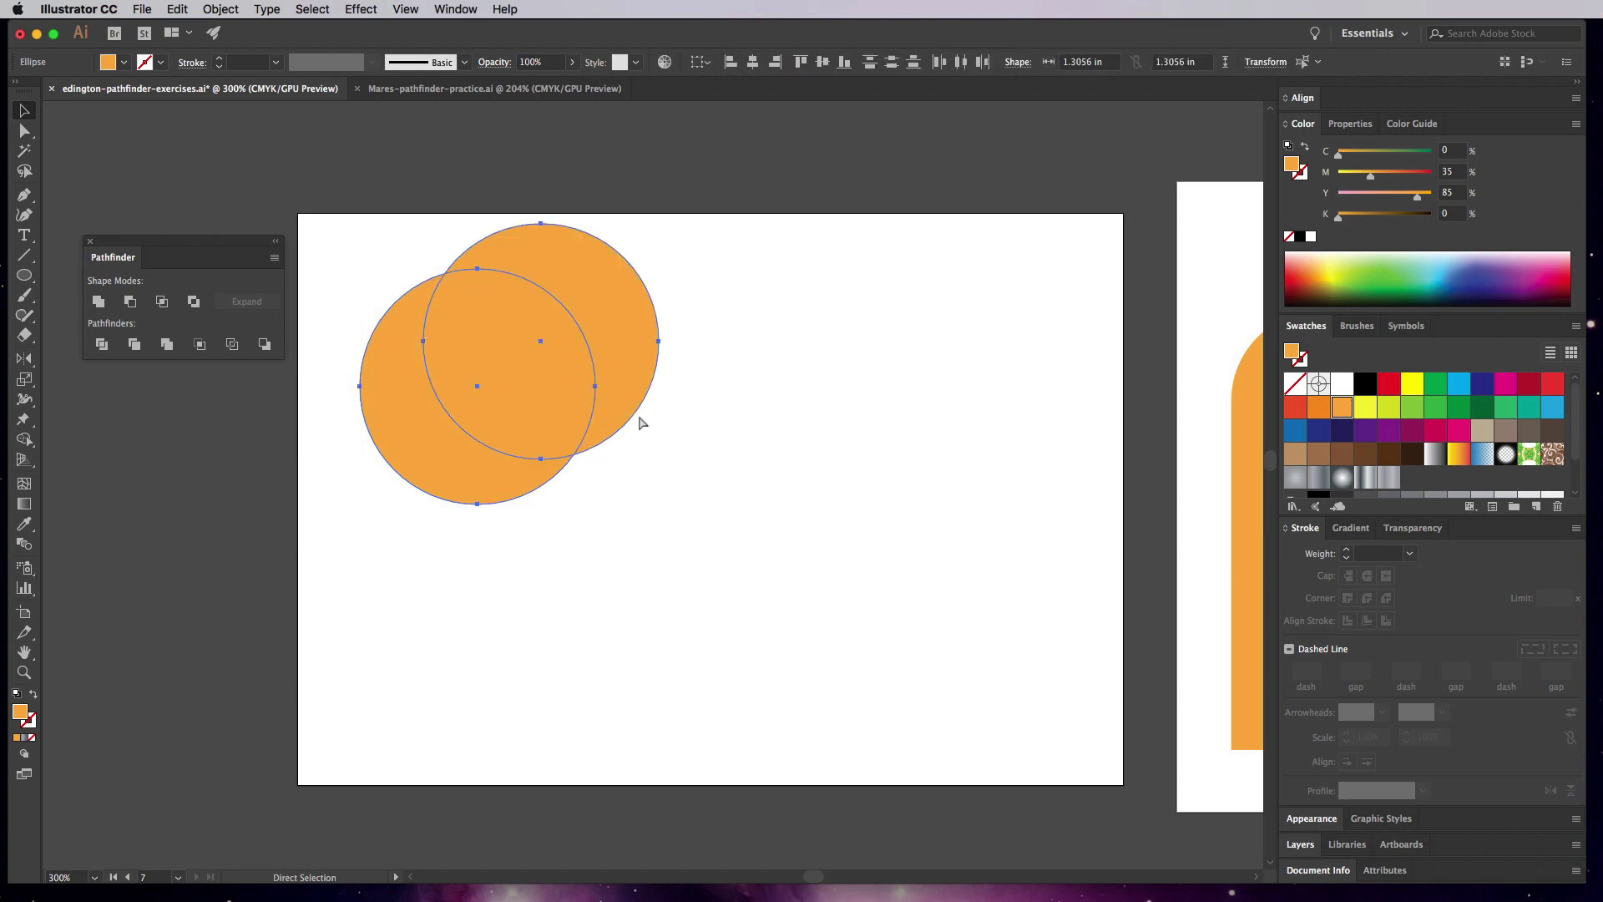
pyautogui.click(167, 308)
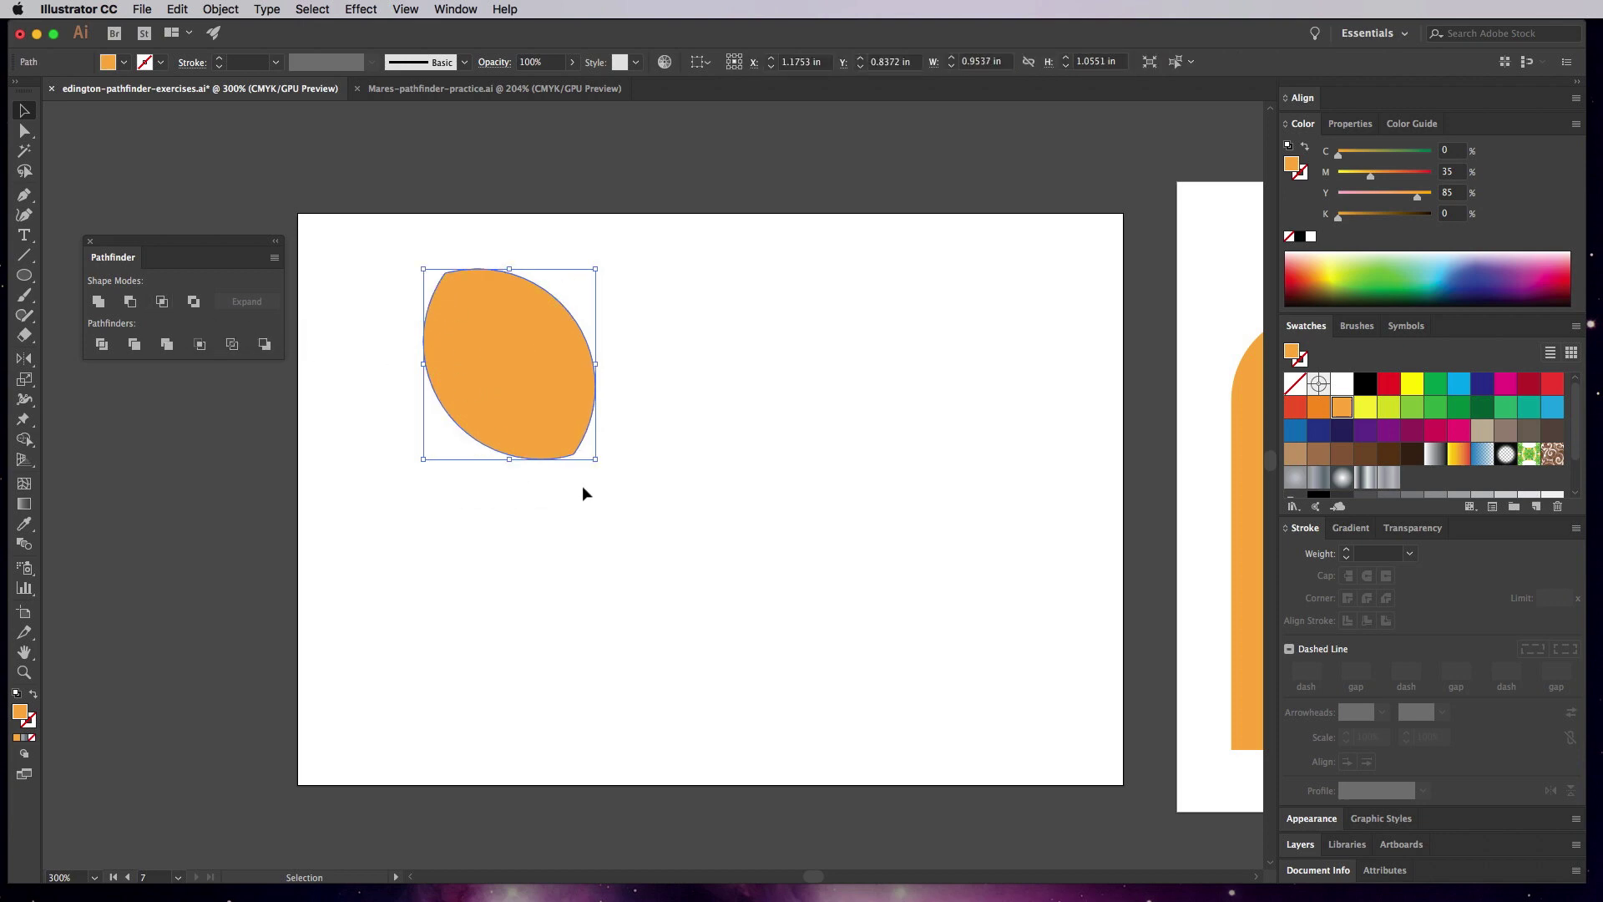
pyautogui.press('super+z')
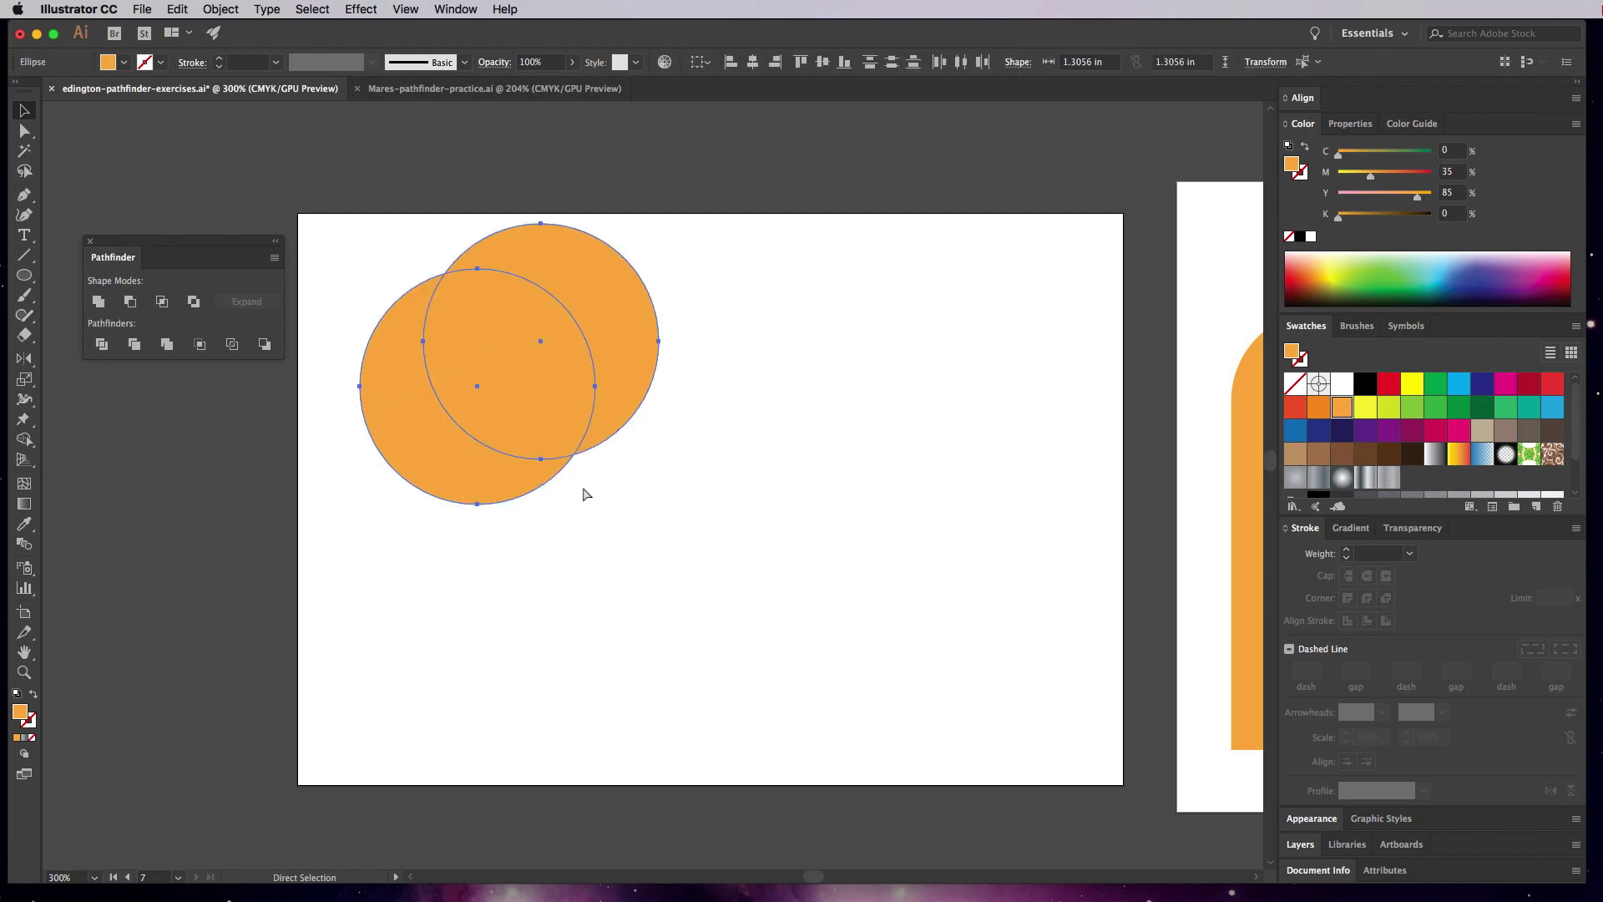
# Try Exclude on the two circles, shift the resulting shape, and undo both the move and the exclusion
pyautogui.click(194, 304)
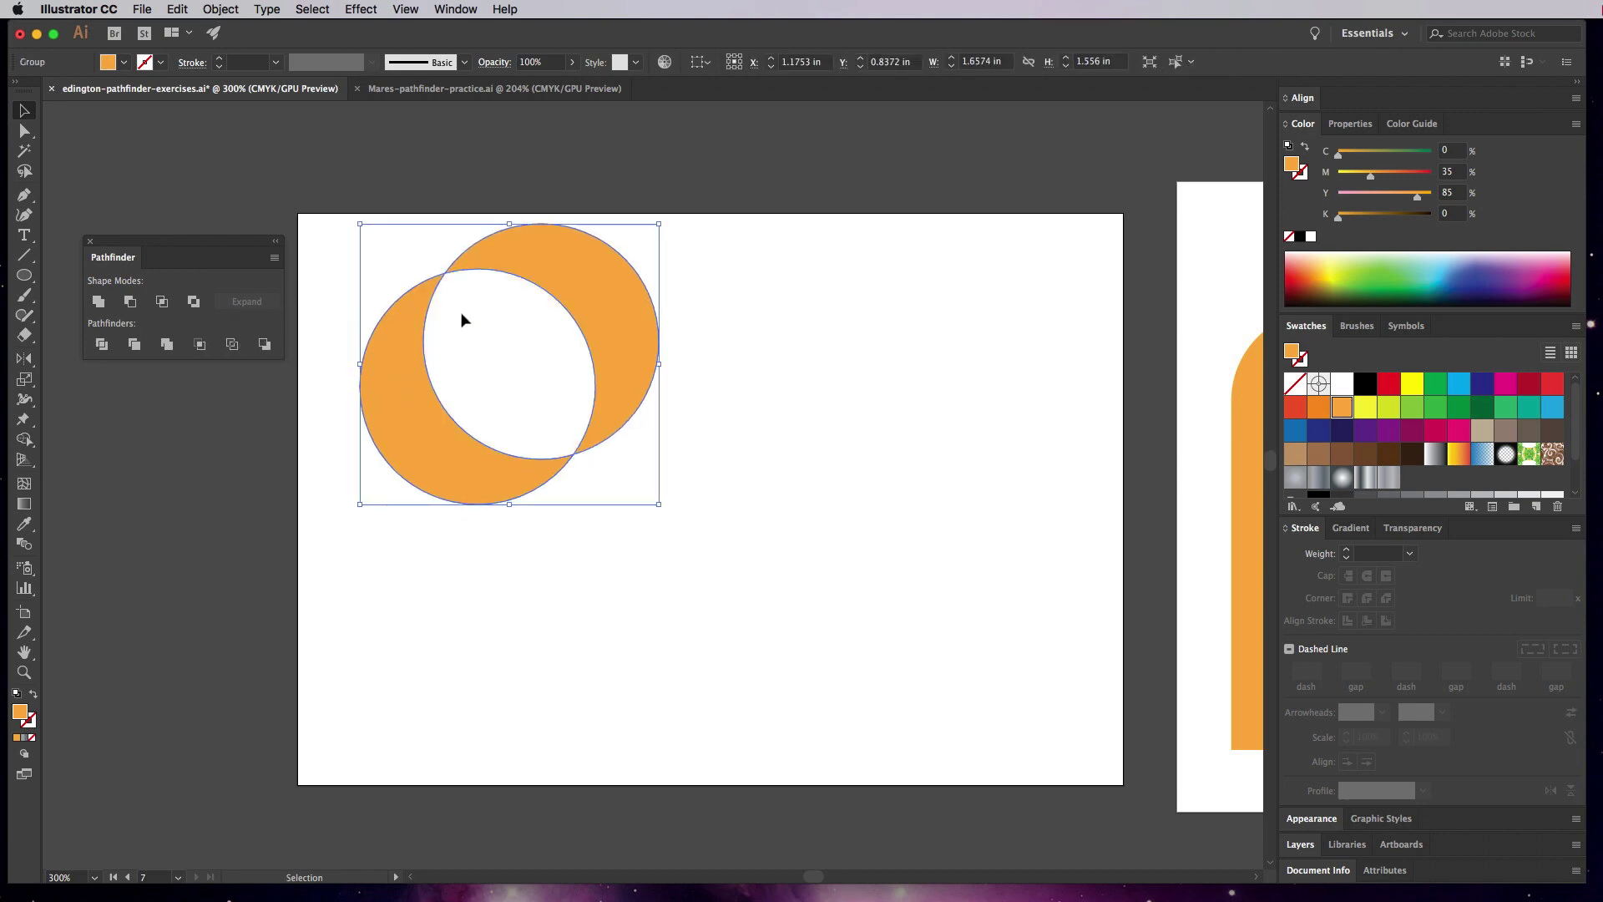
pyautogui.moveTo(508, 476); pyautogui.dragTo(544, 521)
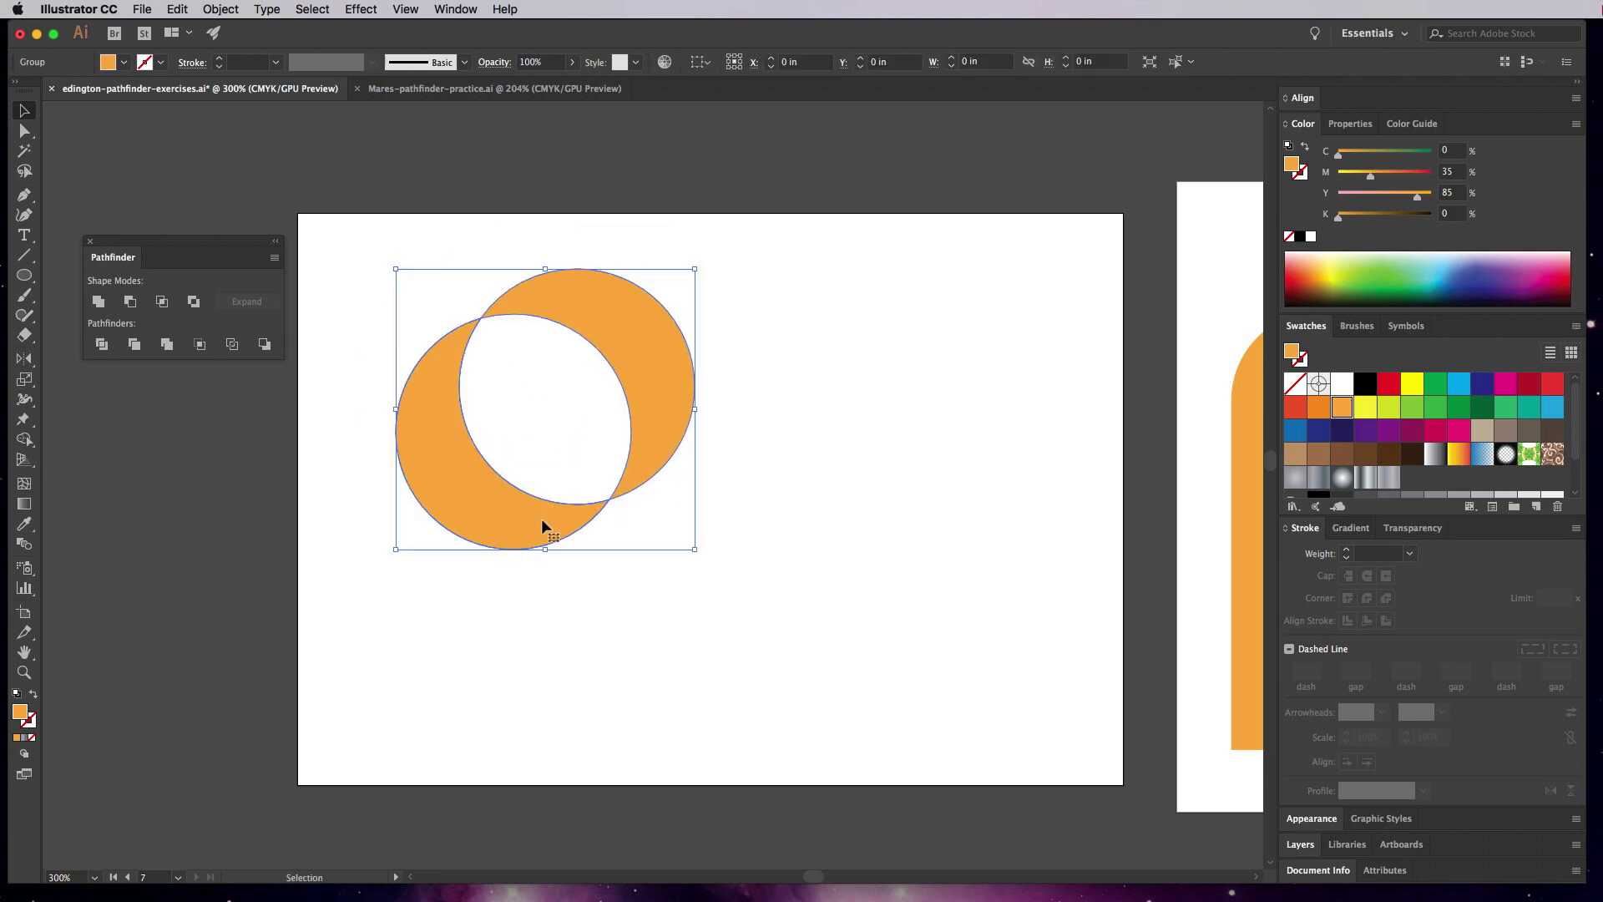
pyautogui.press('super+z')
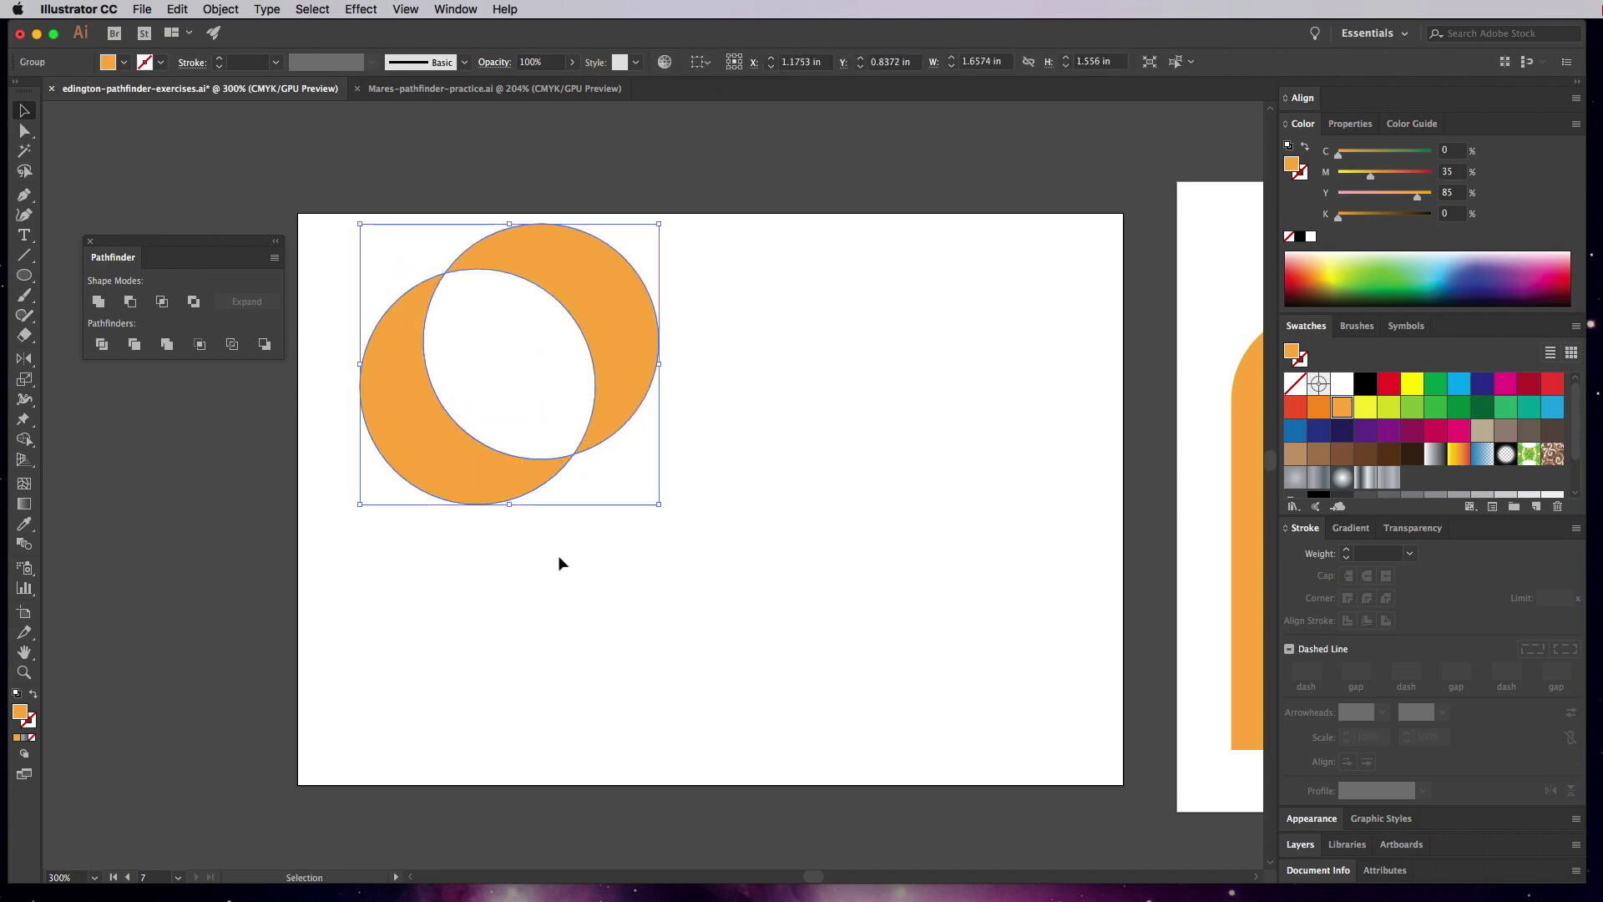
pyautogui.press('super+z')
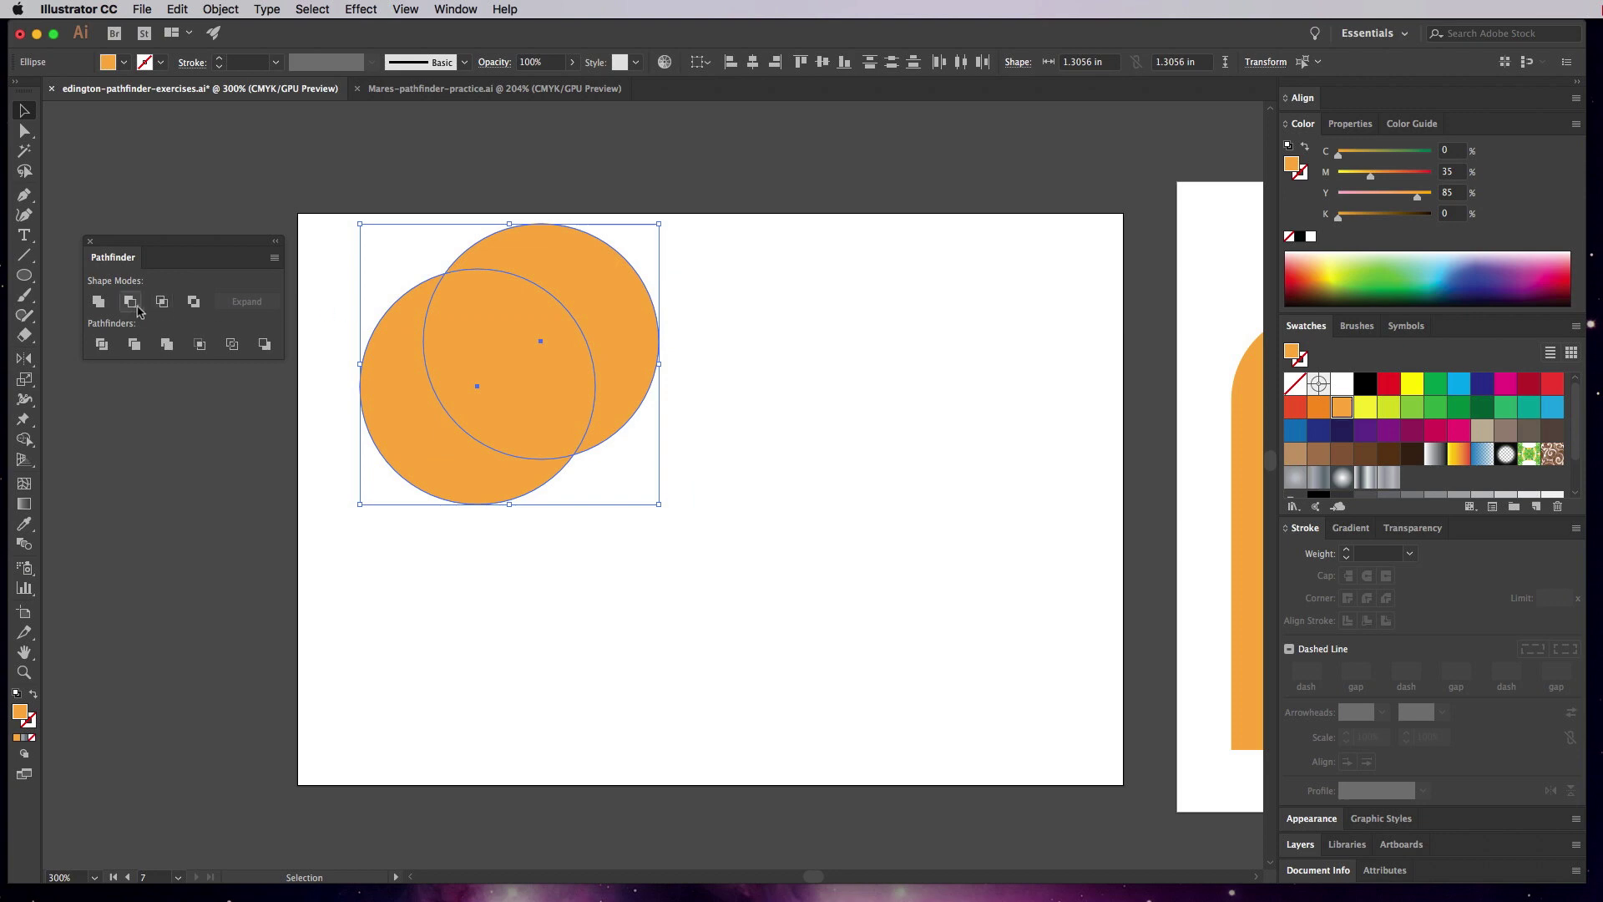
# Subtract the front circle from the back one to make a crescent moon, and move it slightly up and to the left
pyautogui.click(129, 302)
pyautogui.click(585, 634)
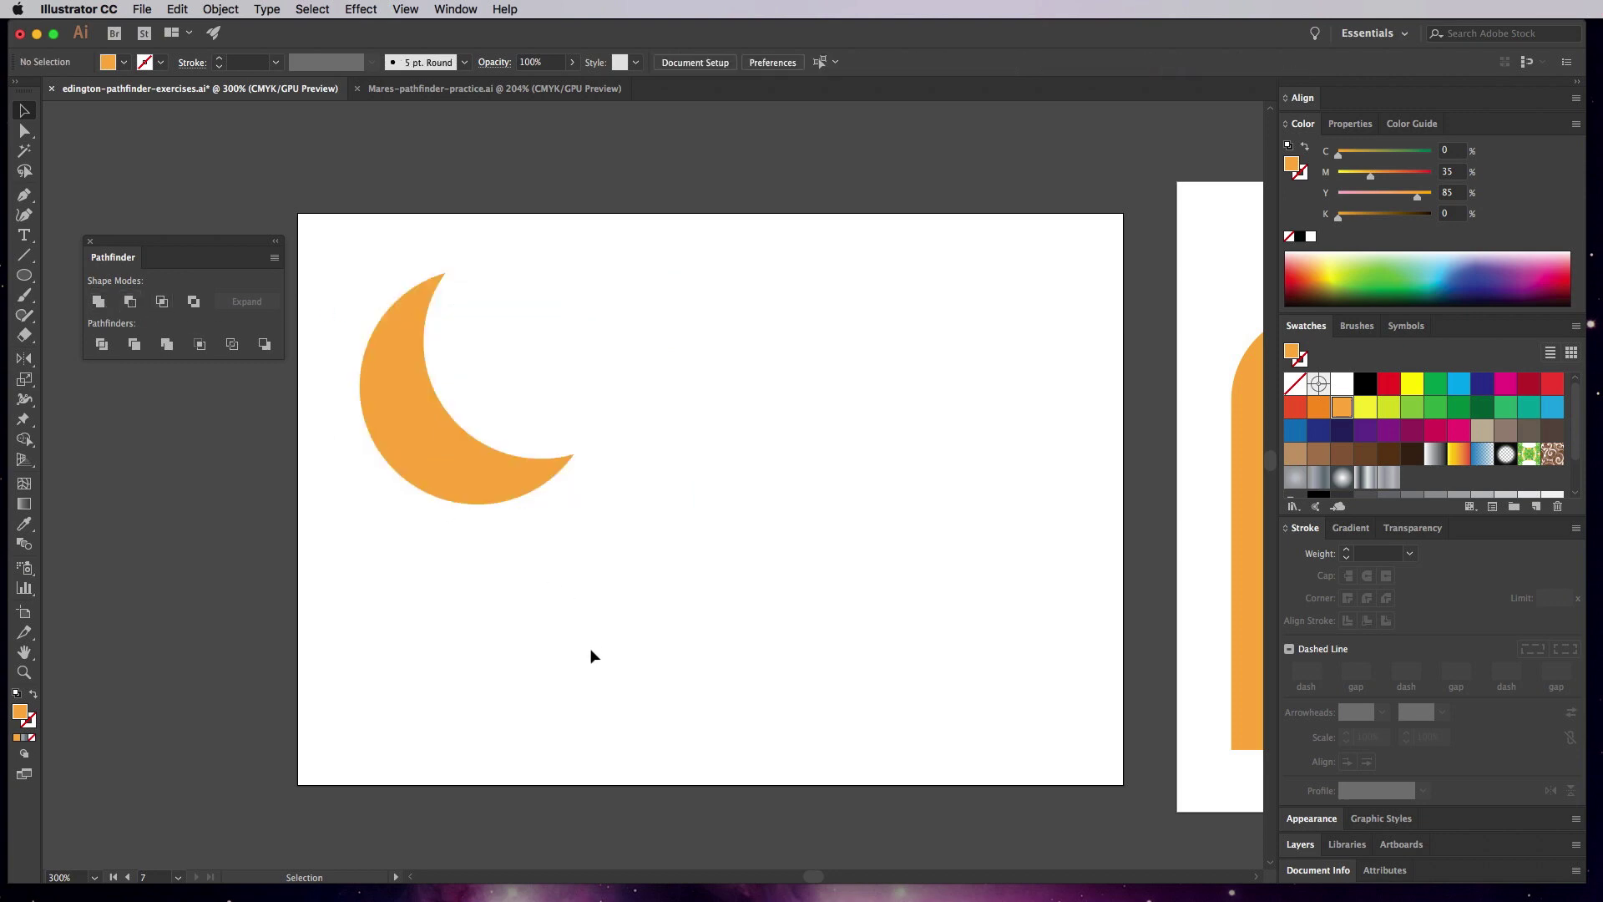
pyautogui.moveTo(453, 461); pyautogui.dragTo(432, 437)
pyautogui.click(515, 615)
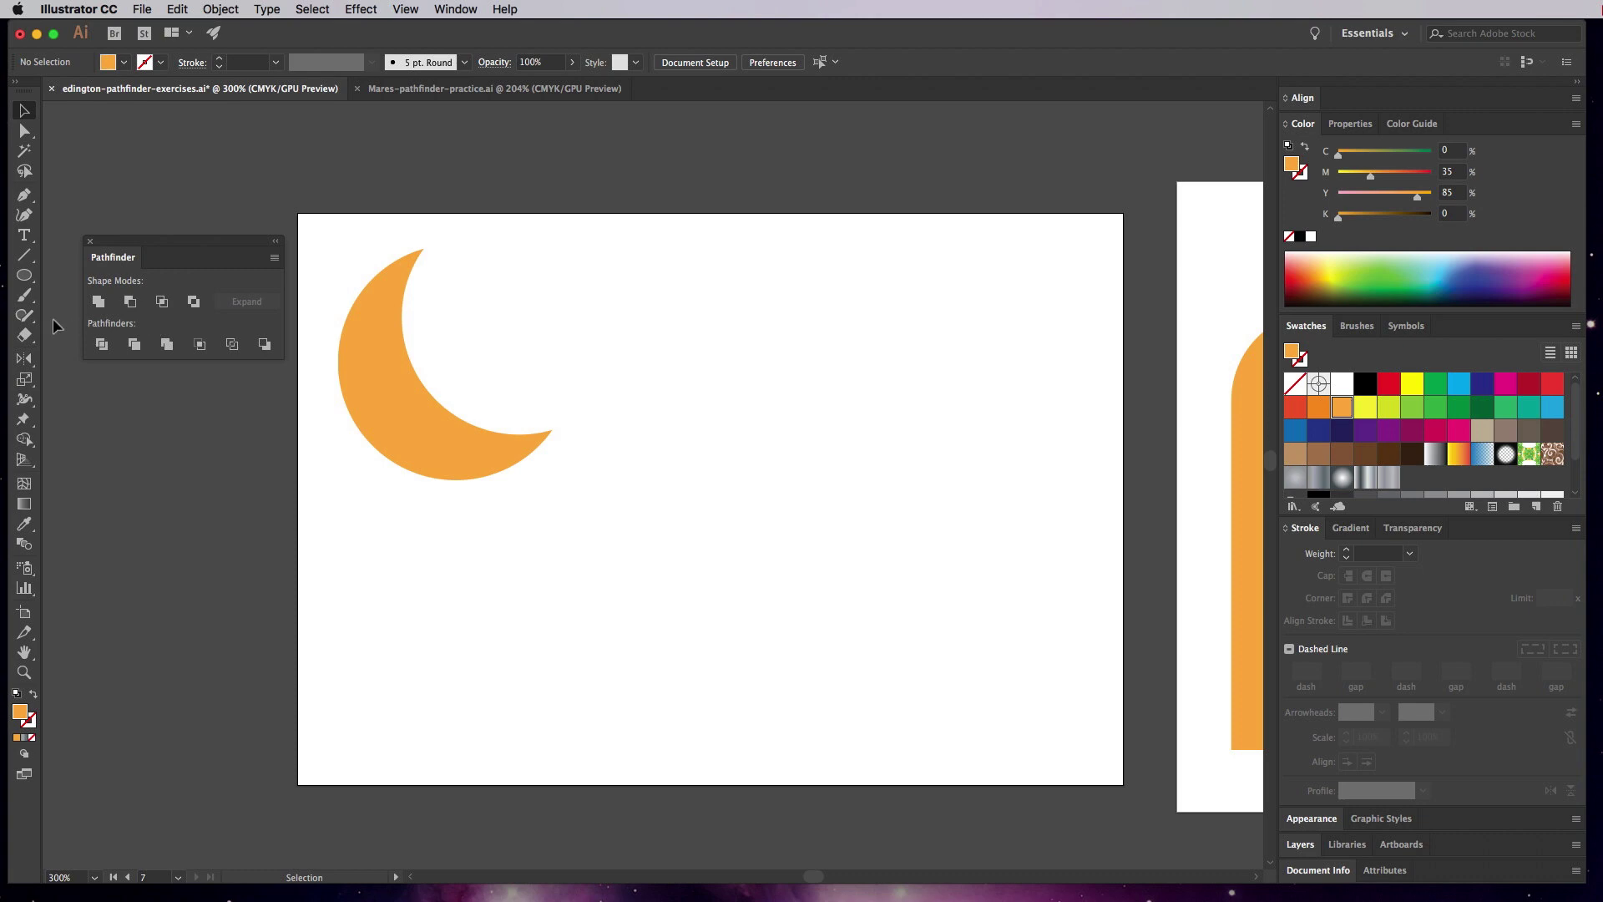
# Draw a rounded rectangle about 2.54 by 2.42 in to the right of the crescent
pyautogui.click(24, 277)
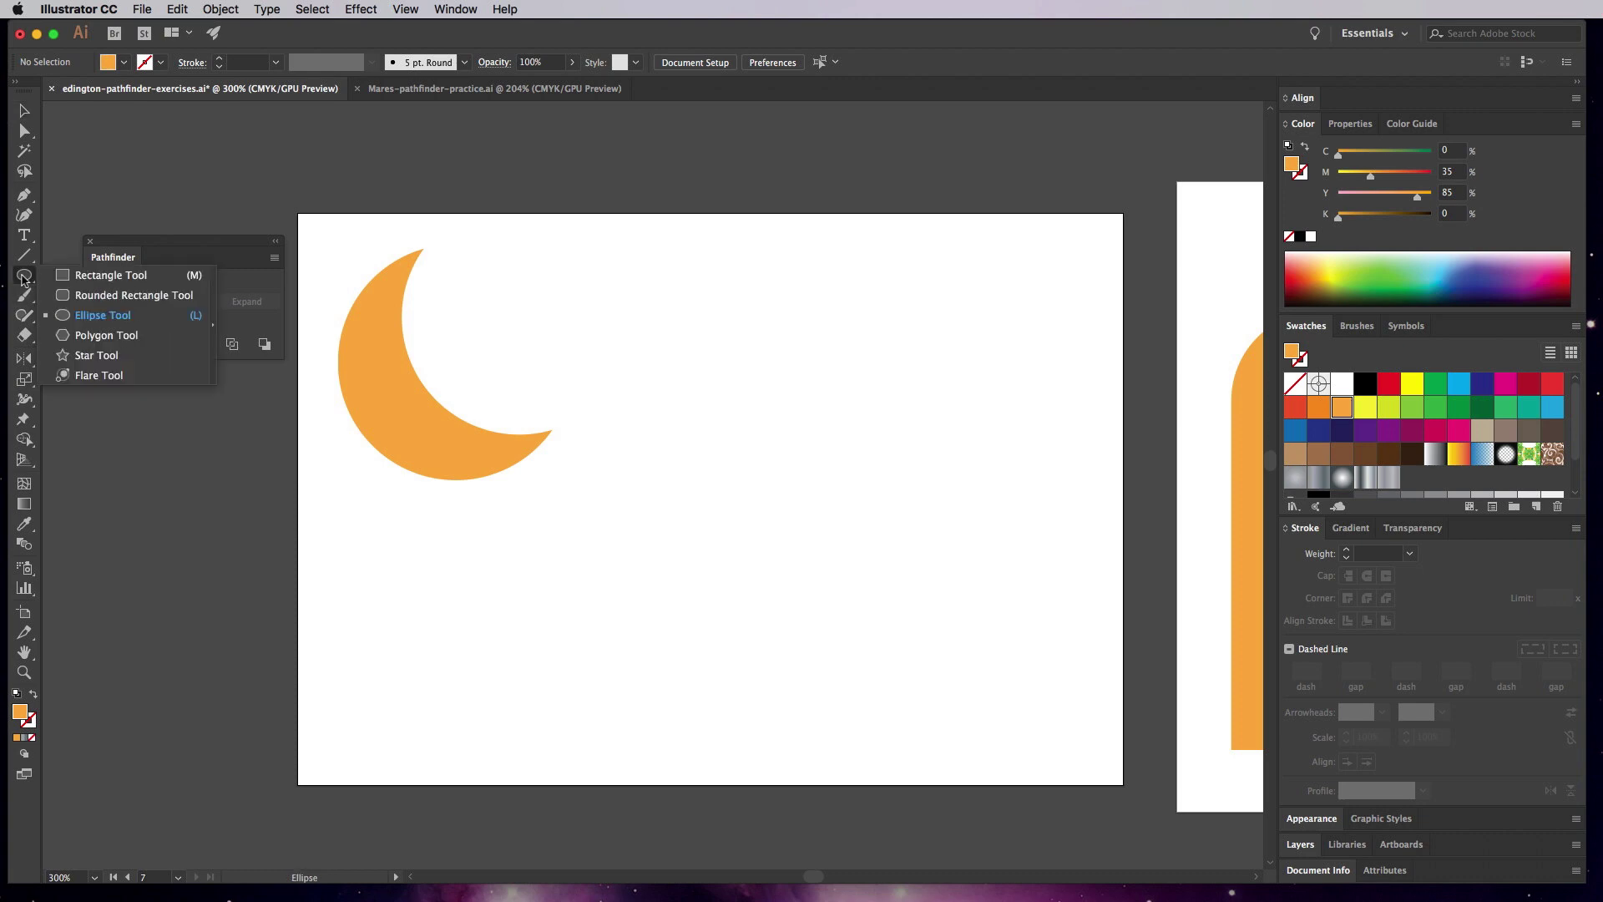
pyautogui.click(87, 296)
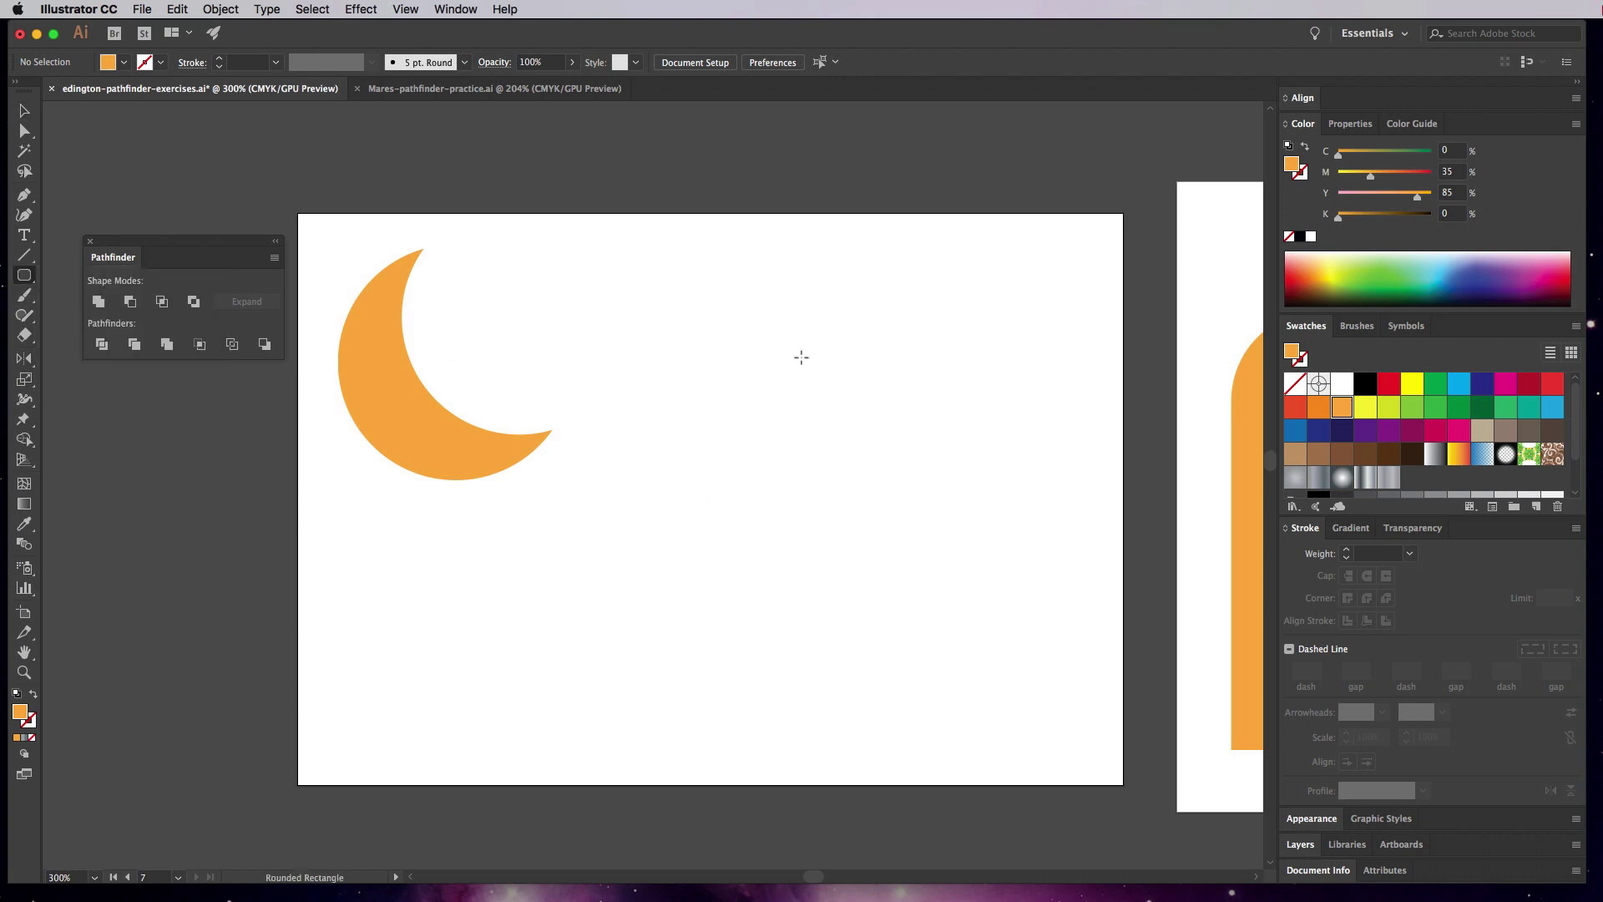
pyautogui.moveTo(632, 263); pyautogui.dragTo(1089, 696)
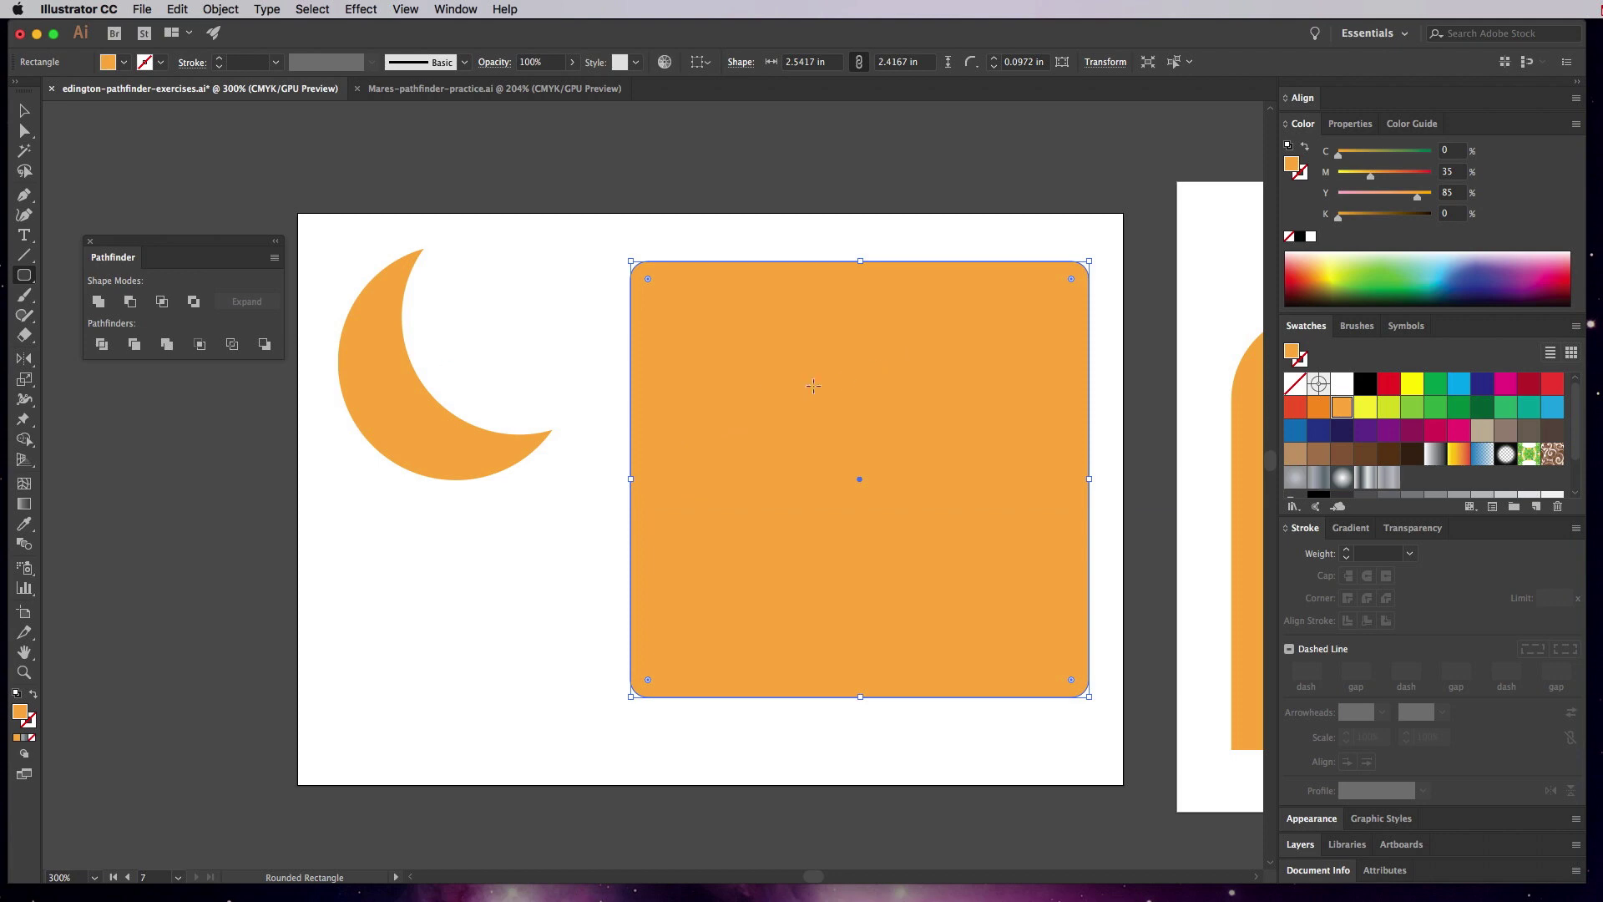
# Draw seven circles of varying sizes scattered over the rounded rectangle, with a few extending past its edges
pyautogui.moveTo(30, 279); pyautogui.dragTo(100, 315)
pyautogui.moveTo(625, 309); pyautogui.dragTo(698, 407)
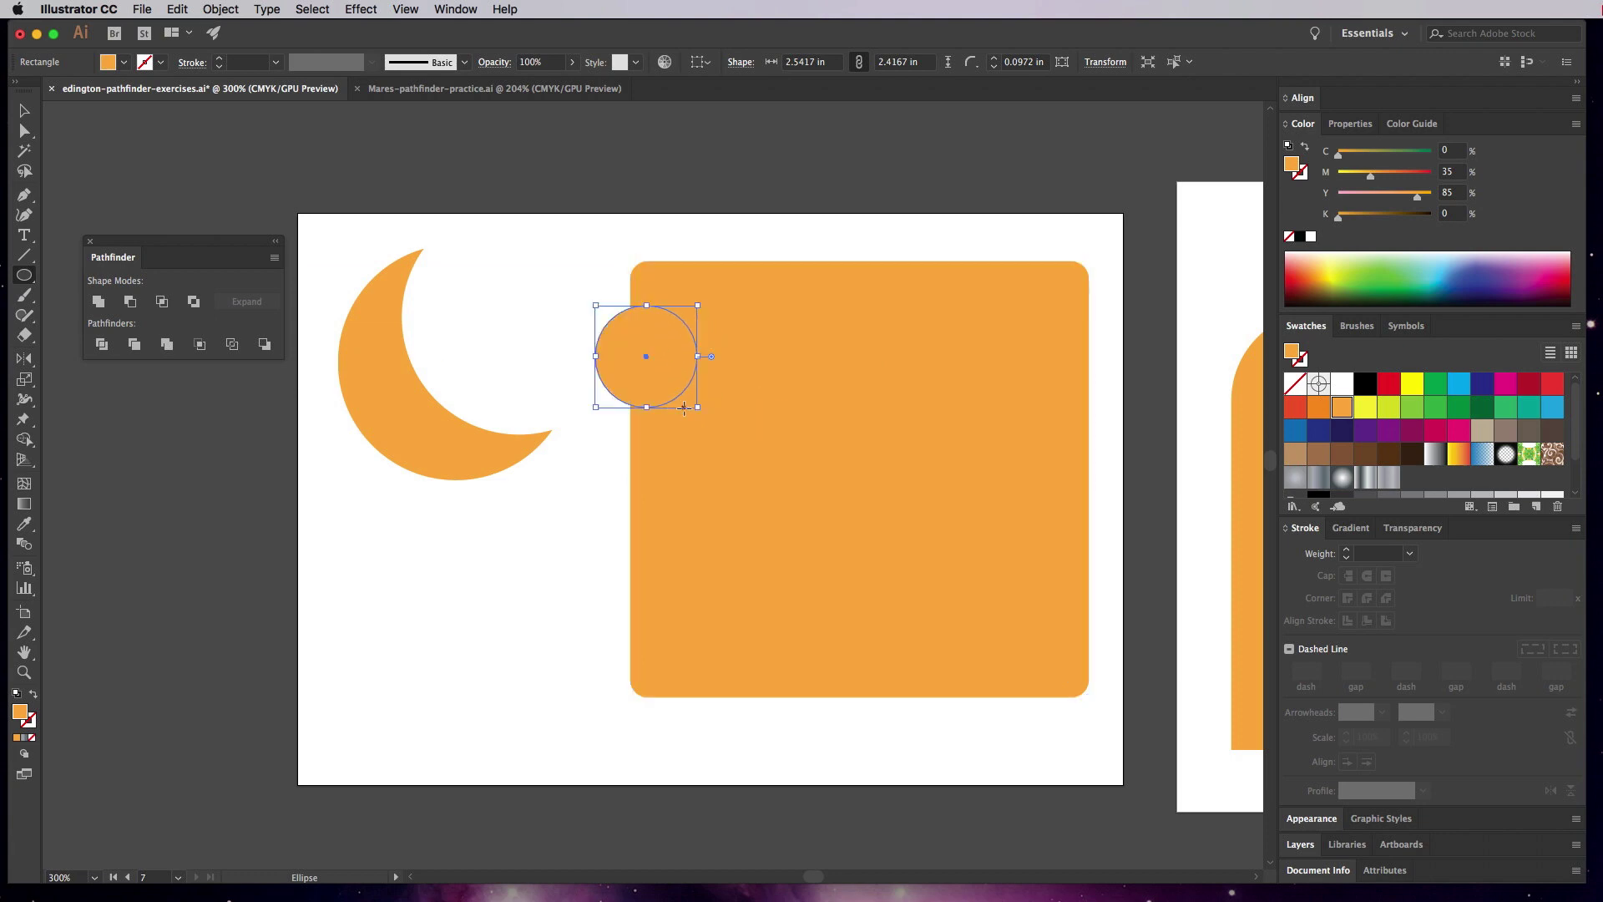
pyautogui.moveTo(789, 437); pyautogui.dragTo(835, 483)
pyautogui.moveTo(952, 248); pyautogui.dragTo(1052, 348)
pyautogui.moveTo(942, 496); pyautogui.dragTo(1092, 647)
pyautogui.moveTo(692, 582); pyautogui.dragTo(781, 671)
pyautogui.moveTo(795, 545); pyautogui.dragTo(833, 582)
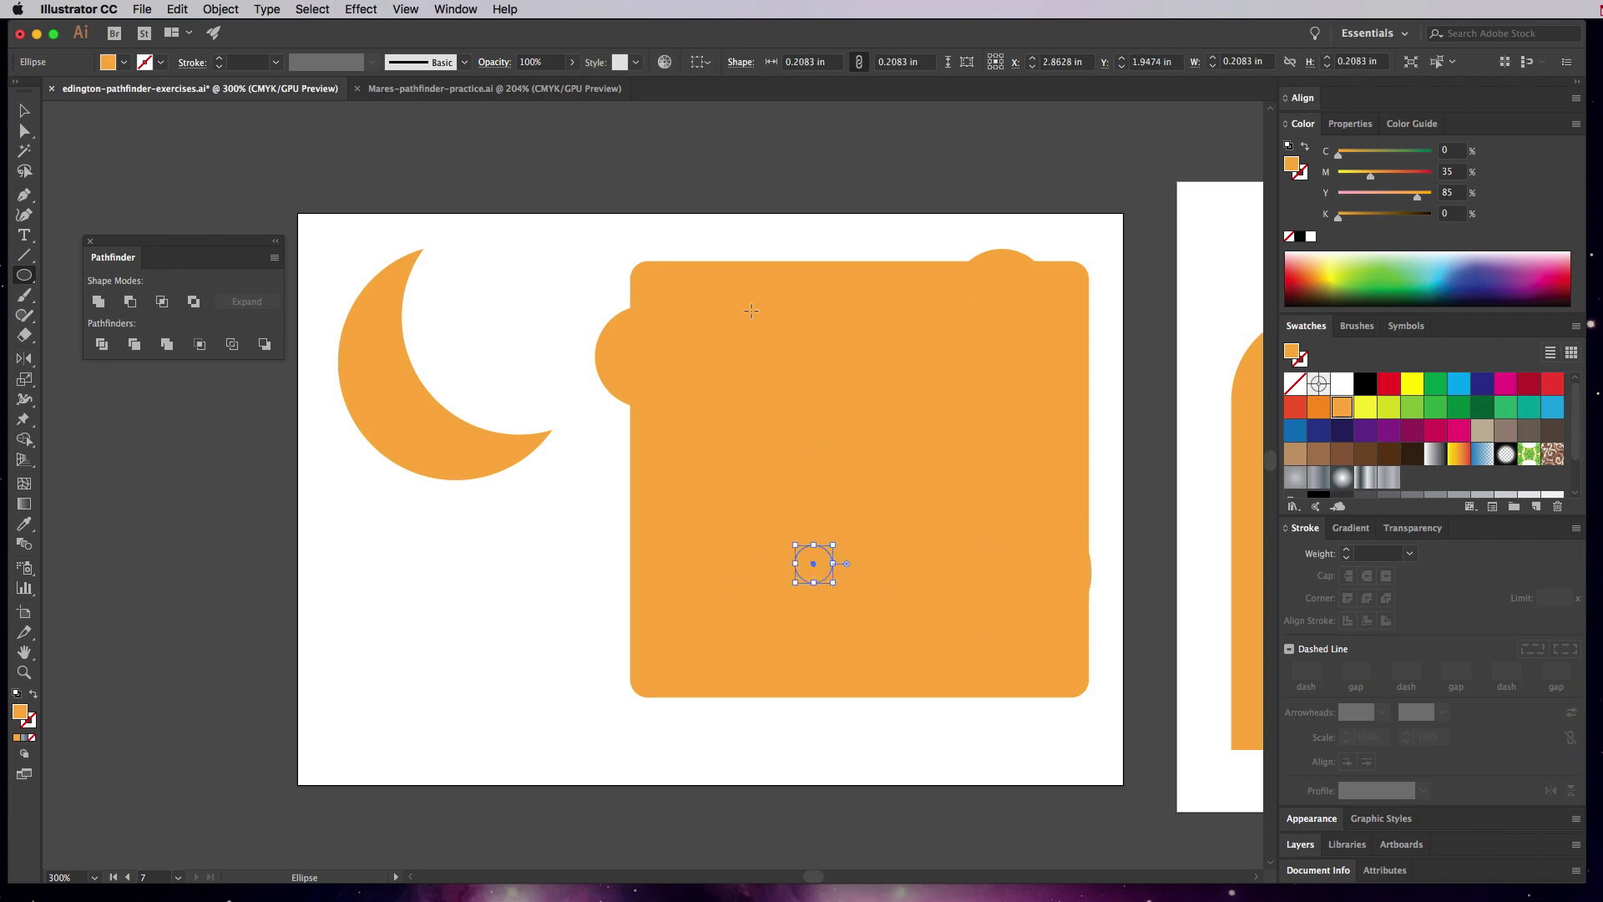
pyautogui.moveTo(732, 269); pyautogui.dragTo(783, 318)
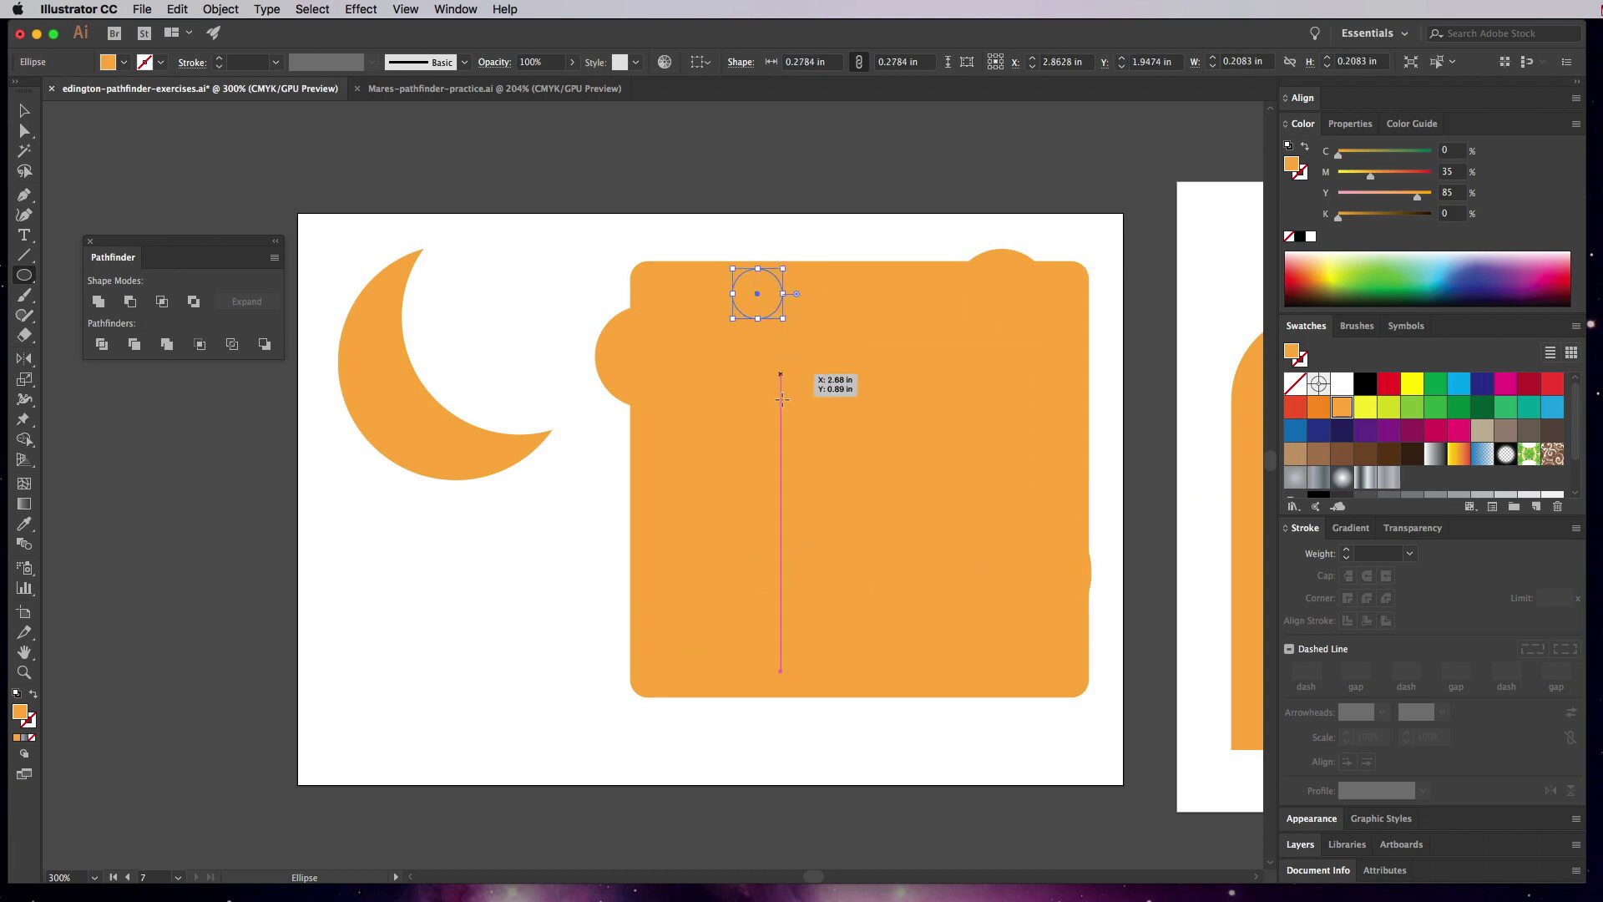
# Select the seven circles without the rounded rectangle and fill them with the yellow-green swatch (C 20, M 0, Y 100, K 0)
pyautogui.click(24, 110)
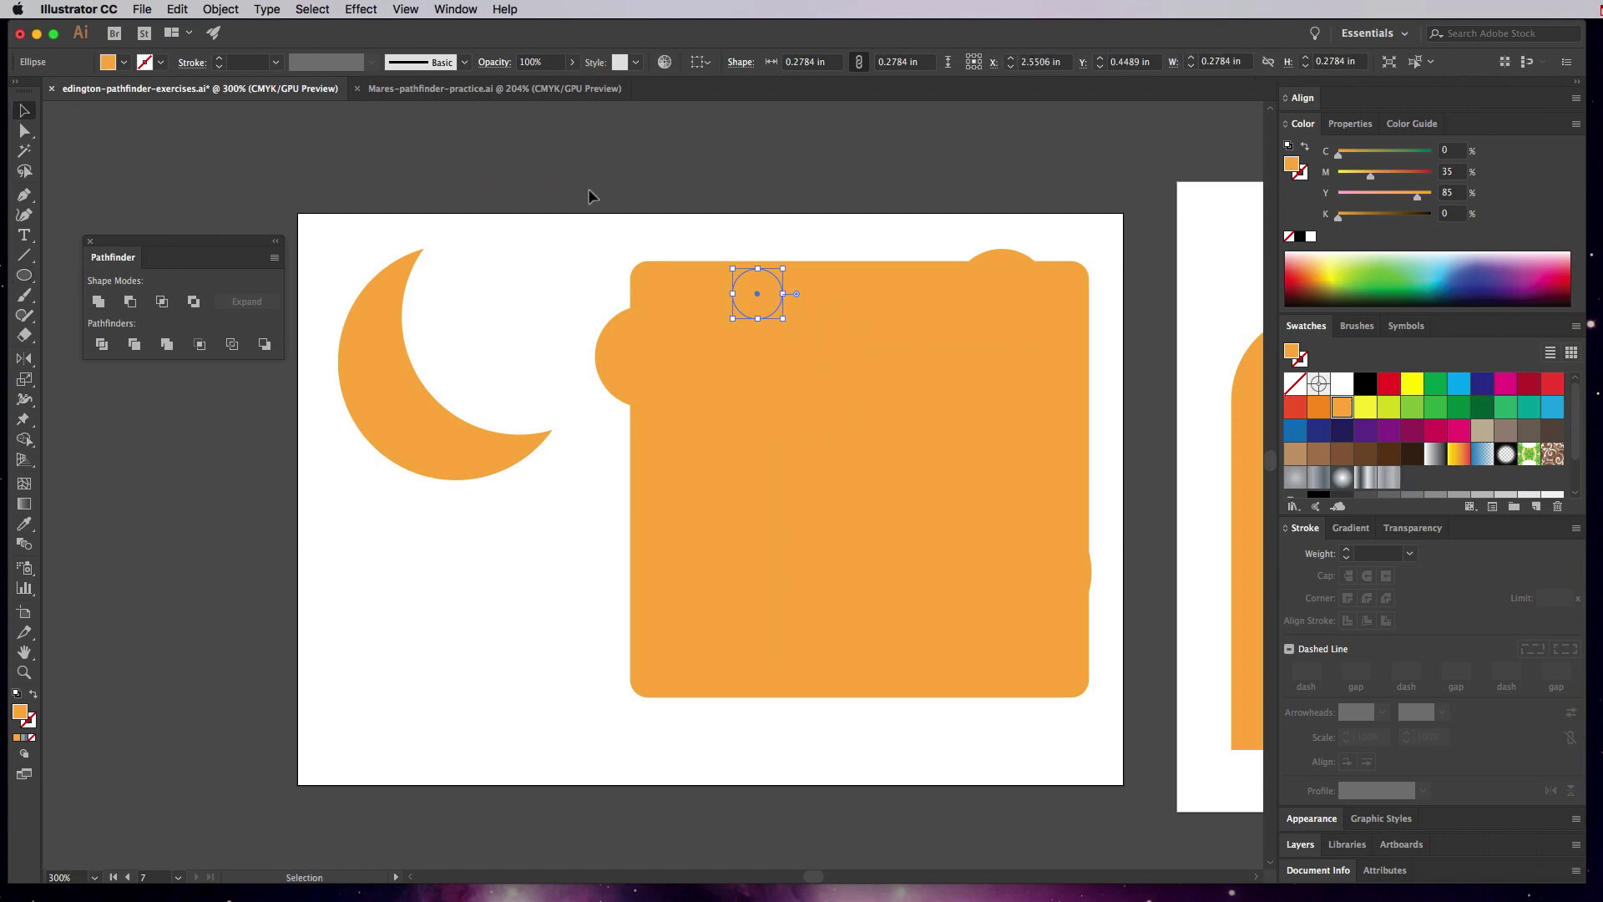
pyautogui.moveTo(648, 213); pyautogui.dragTo(1102, 708)
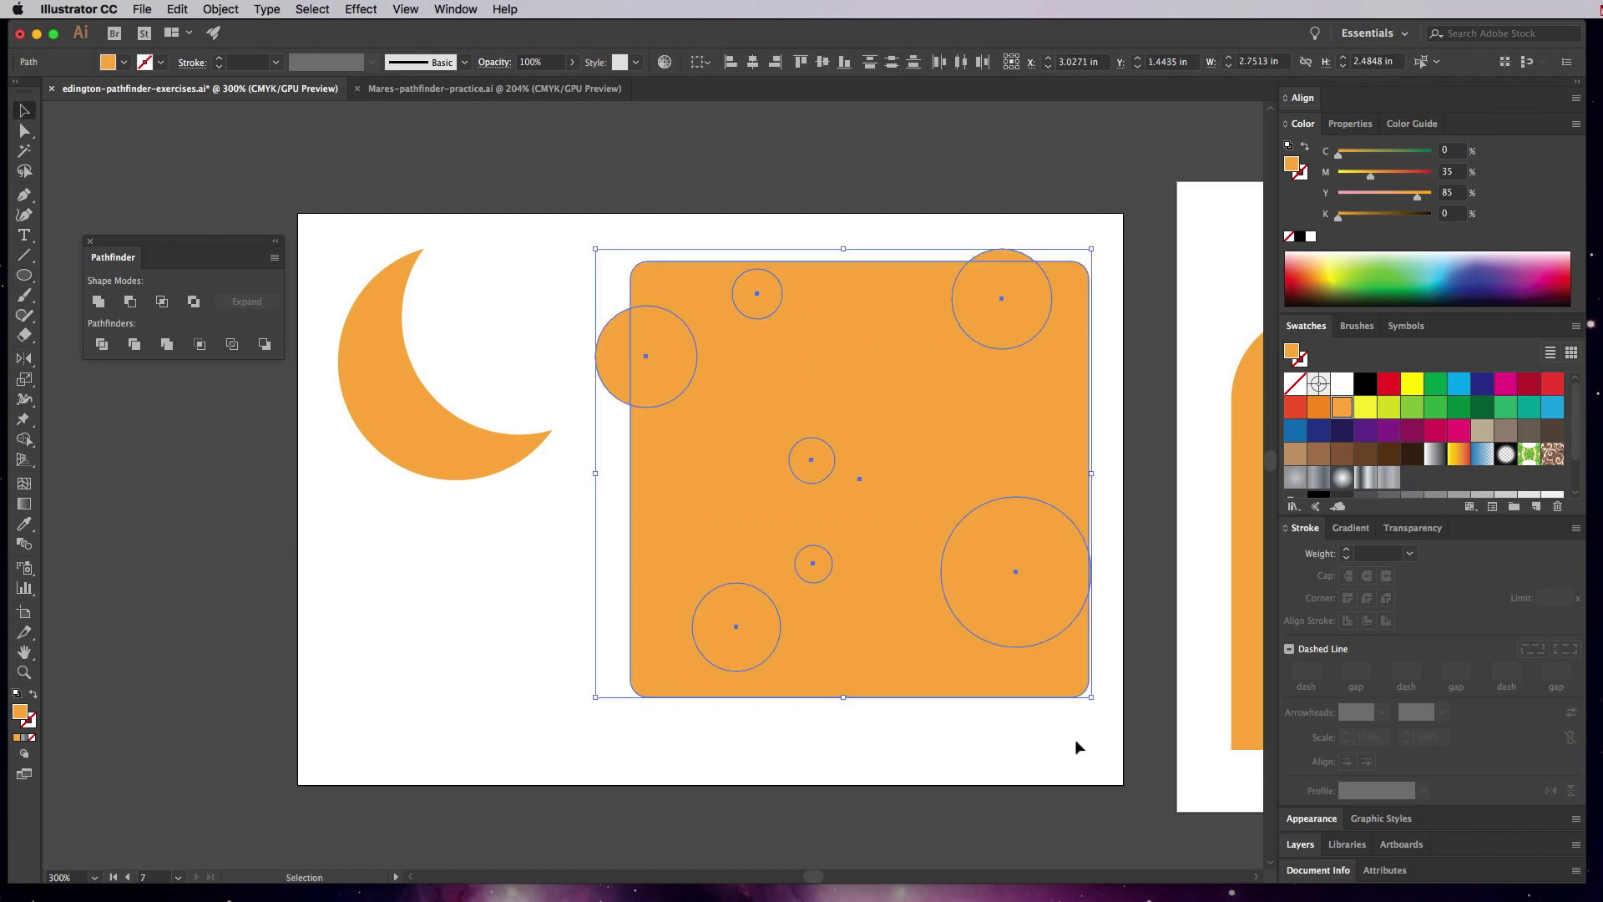
pyautogui.keyDown('shift'); pyautogui.click(990, 451); pyautogui.keyUp('shift')
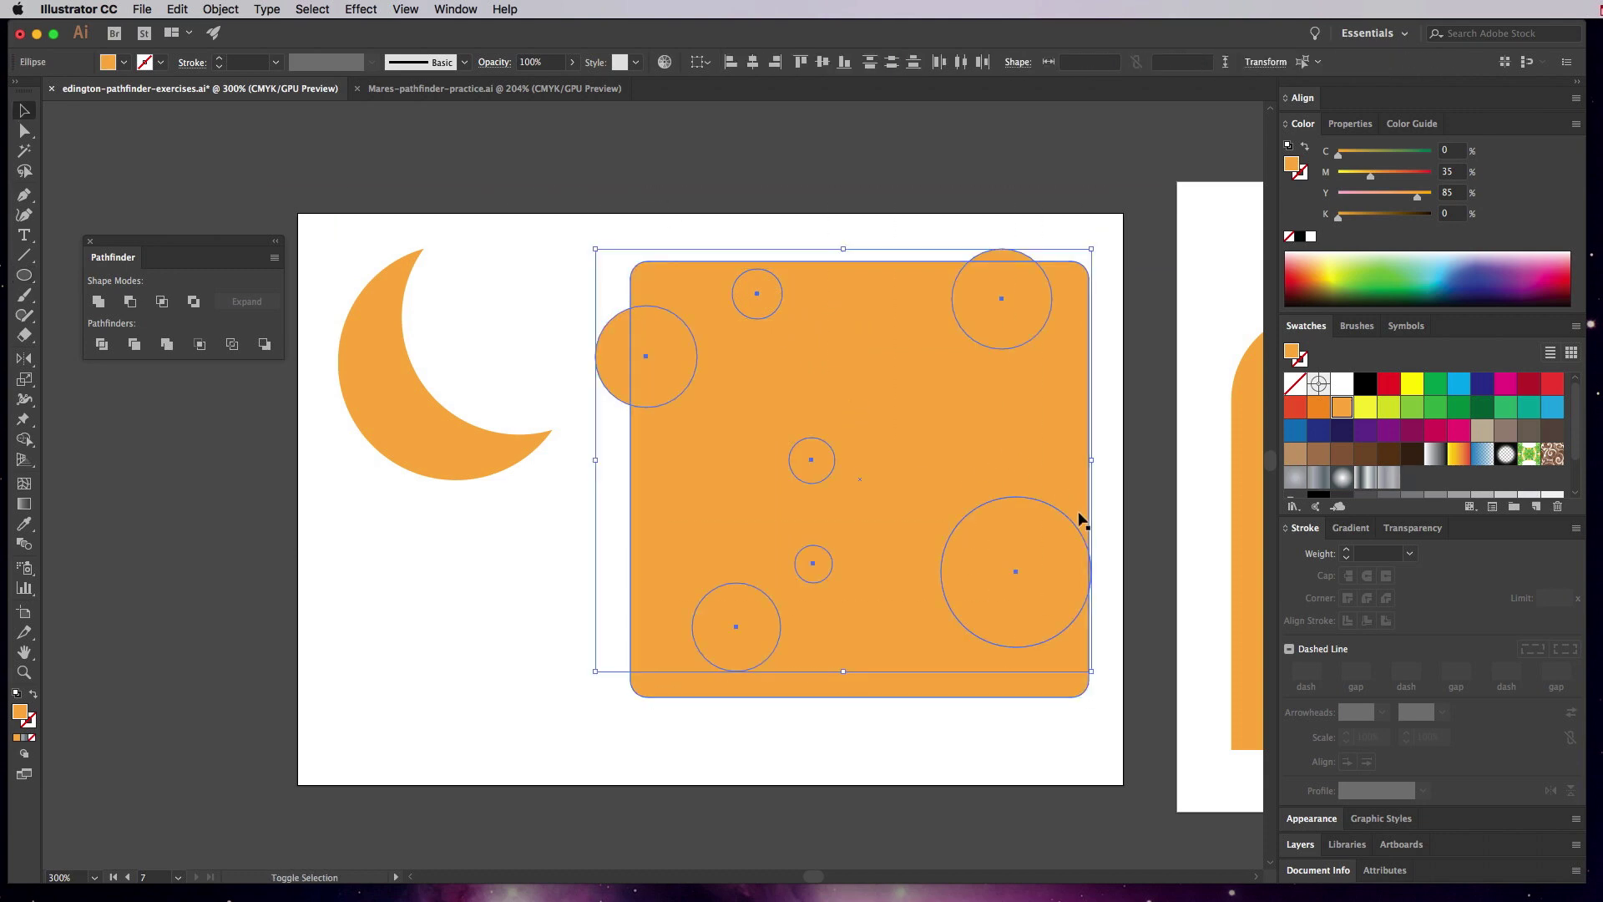
pyautogui.click(1389, 409)
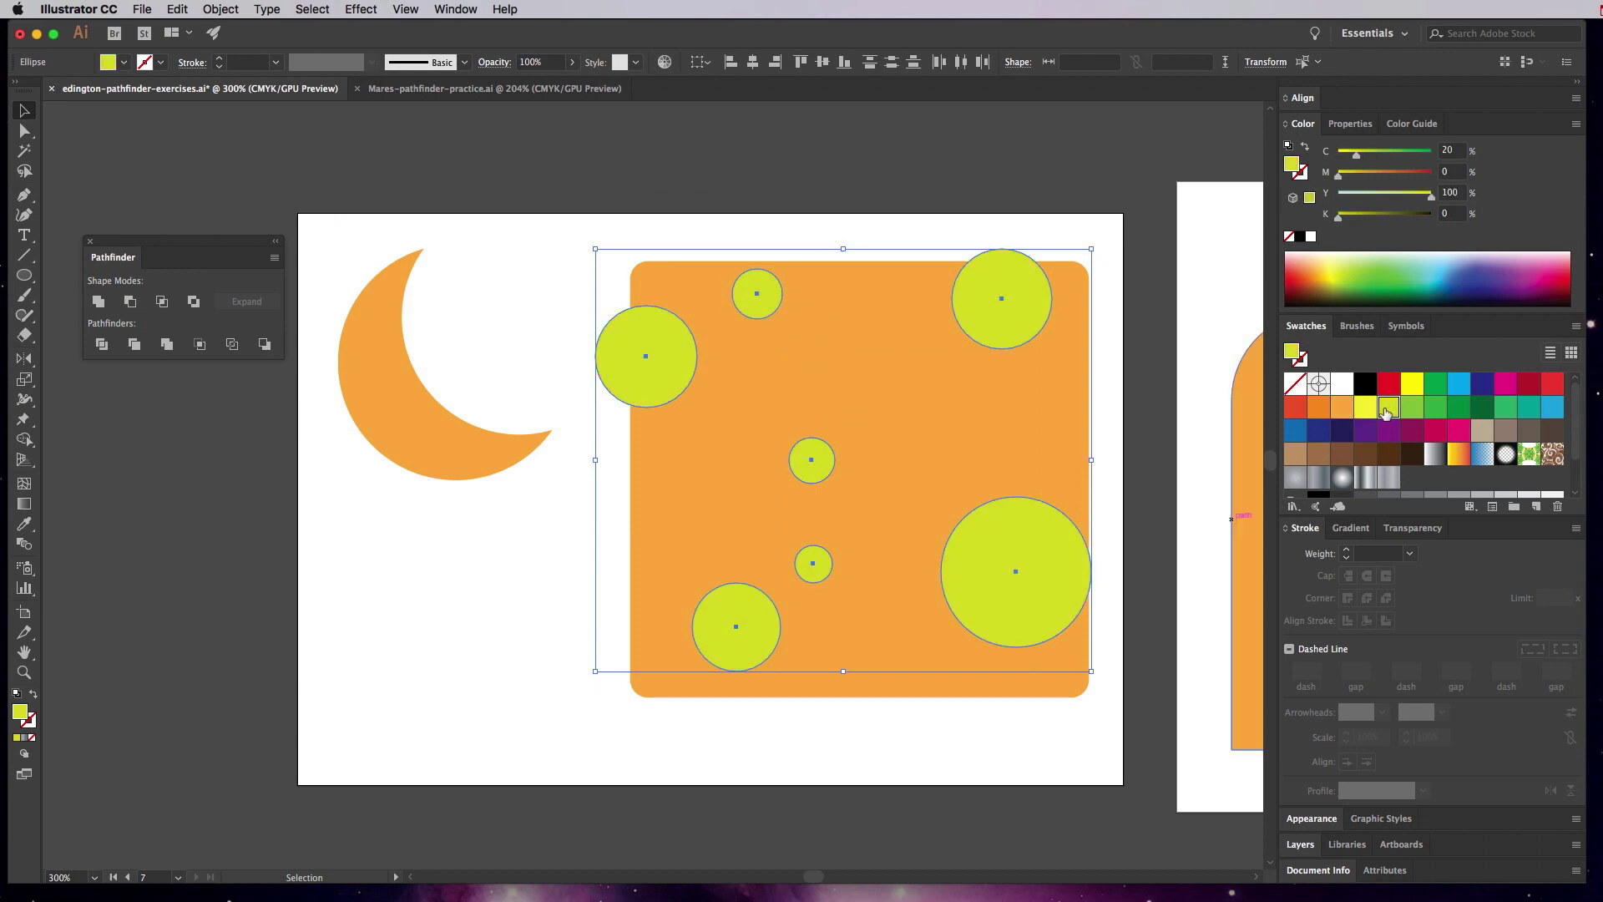
pyautogui.click(1147, 434)
# Select the rounded rectangle together with all its circles and apply the Divide pathfinder
pyautogui.moveTo(641, 191); pyautogui.dragTo(1072, 712)
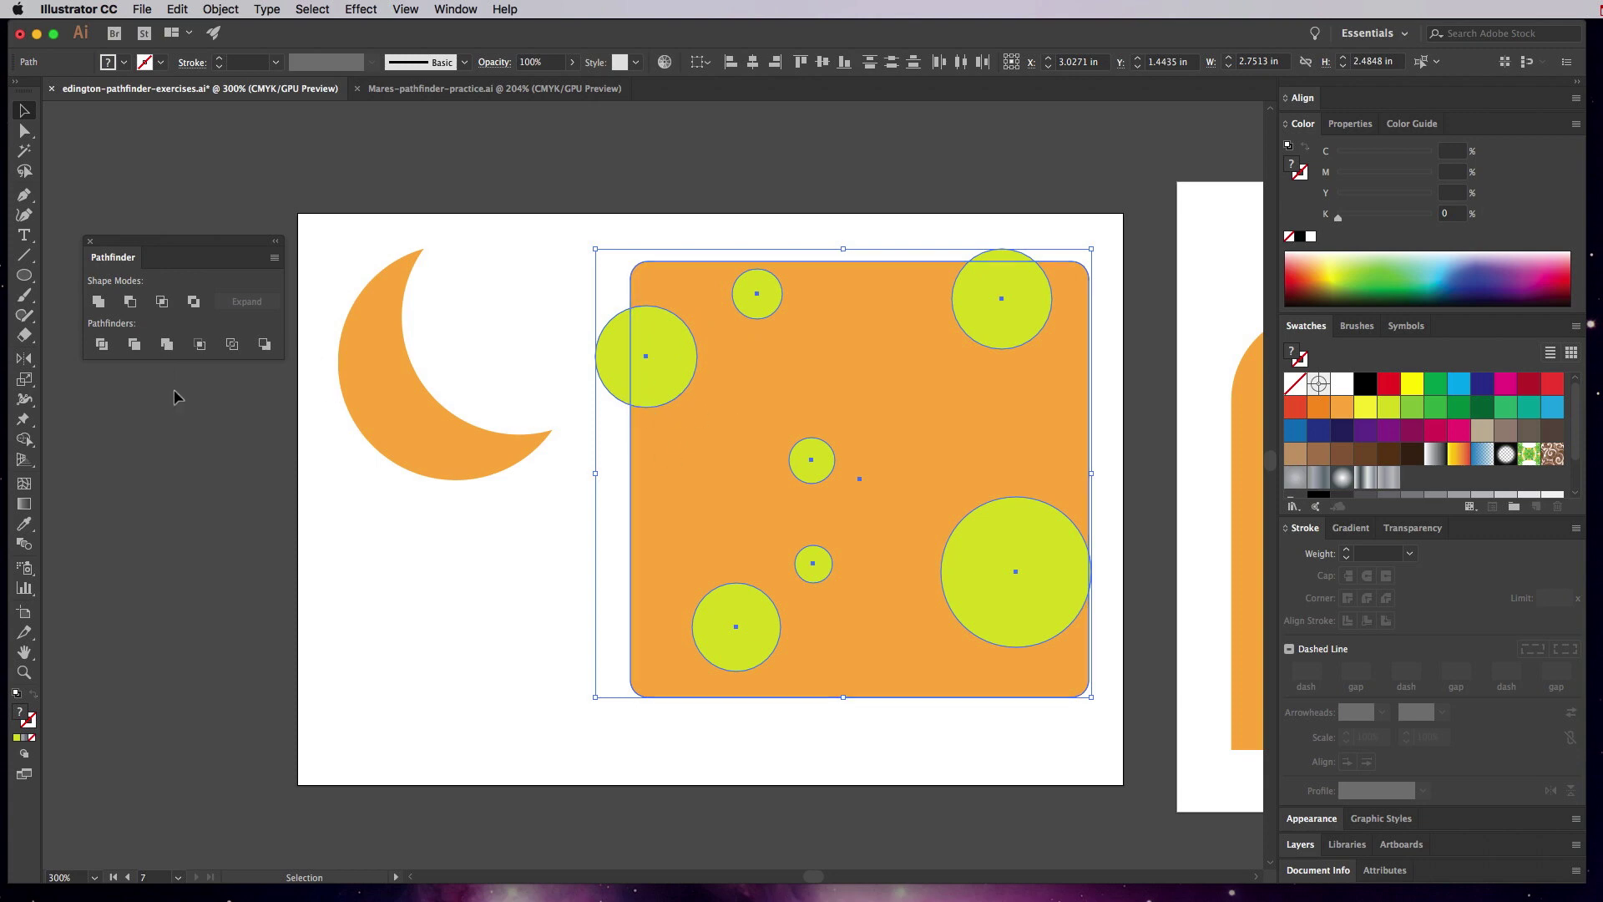
pyautogui.click(102, 344)
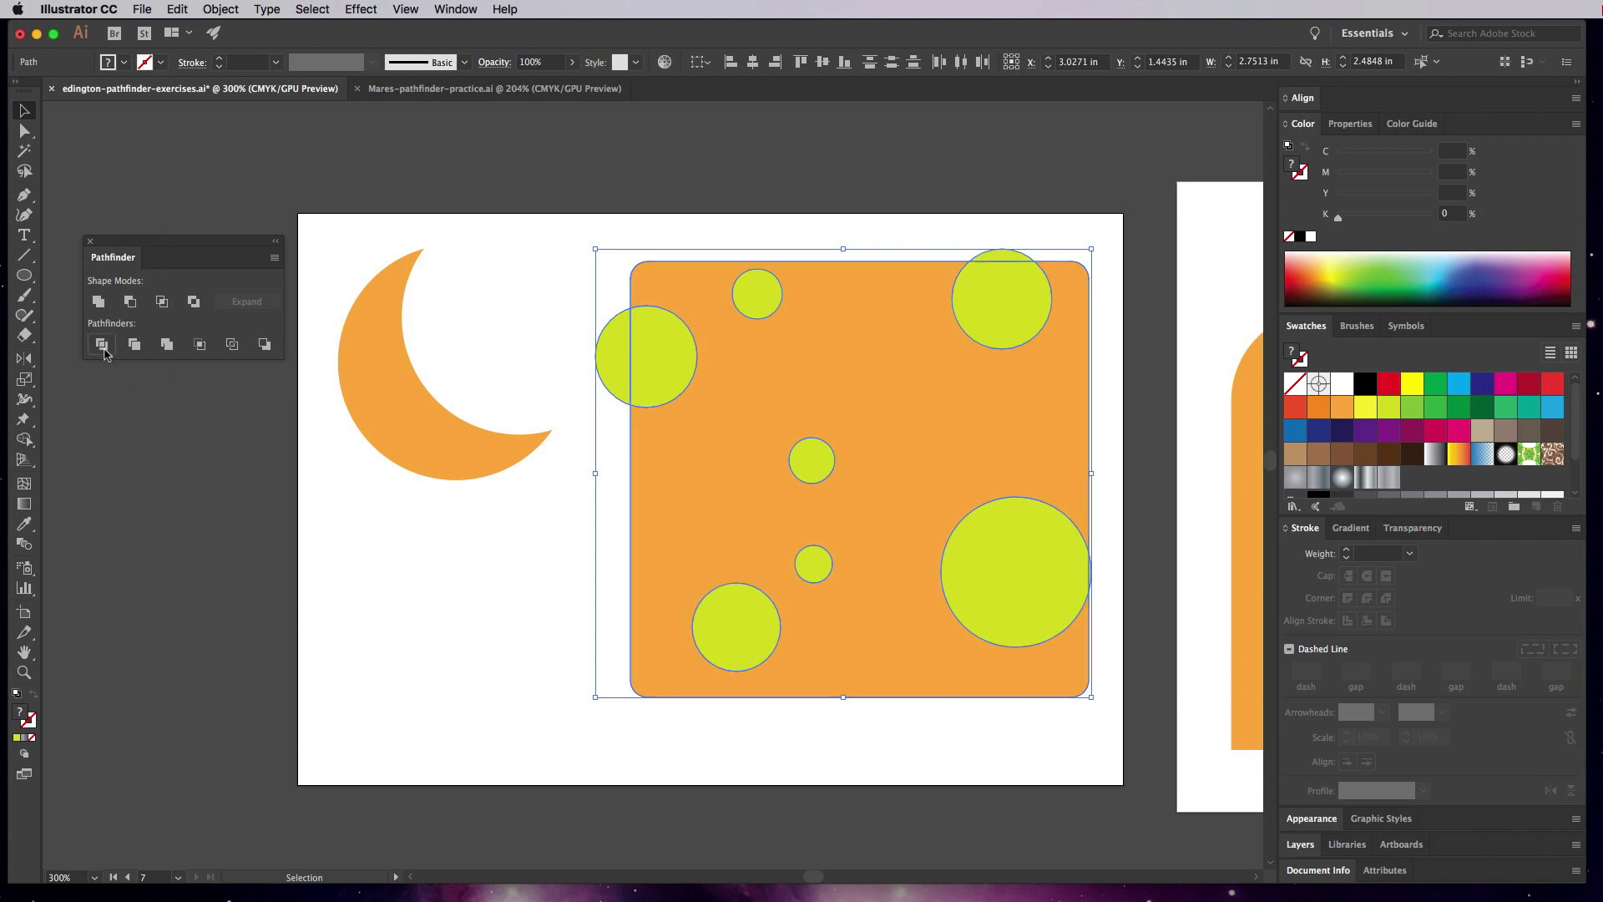
pyautogui.click(374, 581)
# Ungroup the divided rounded rectangle and circle pieces and clear the selection
pyautogui.click(863, 534)
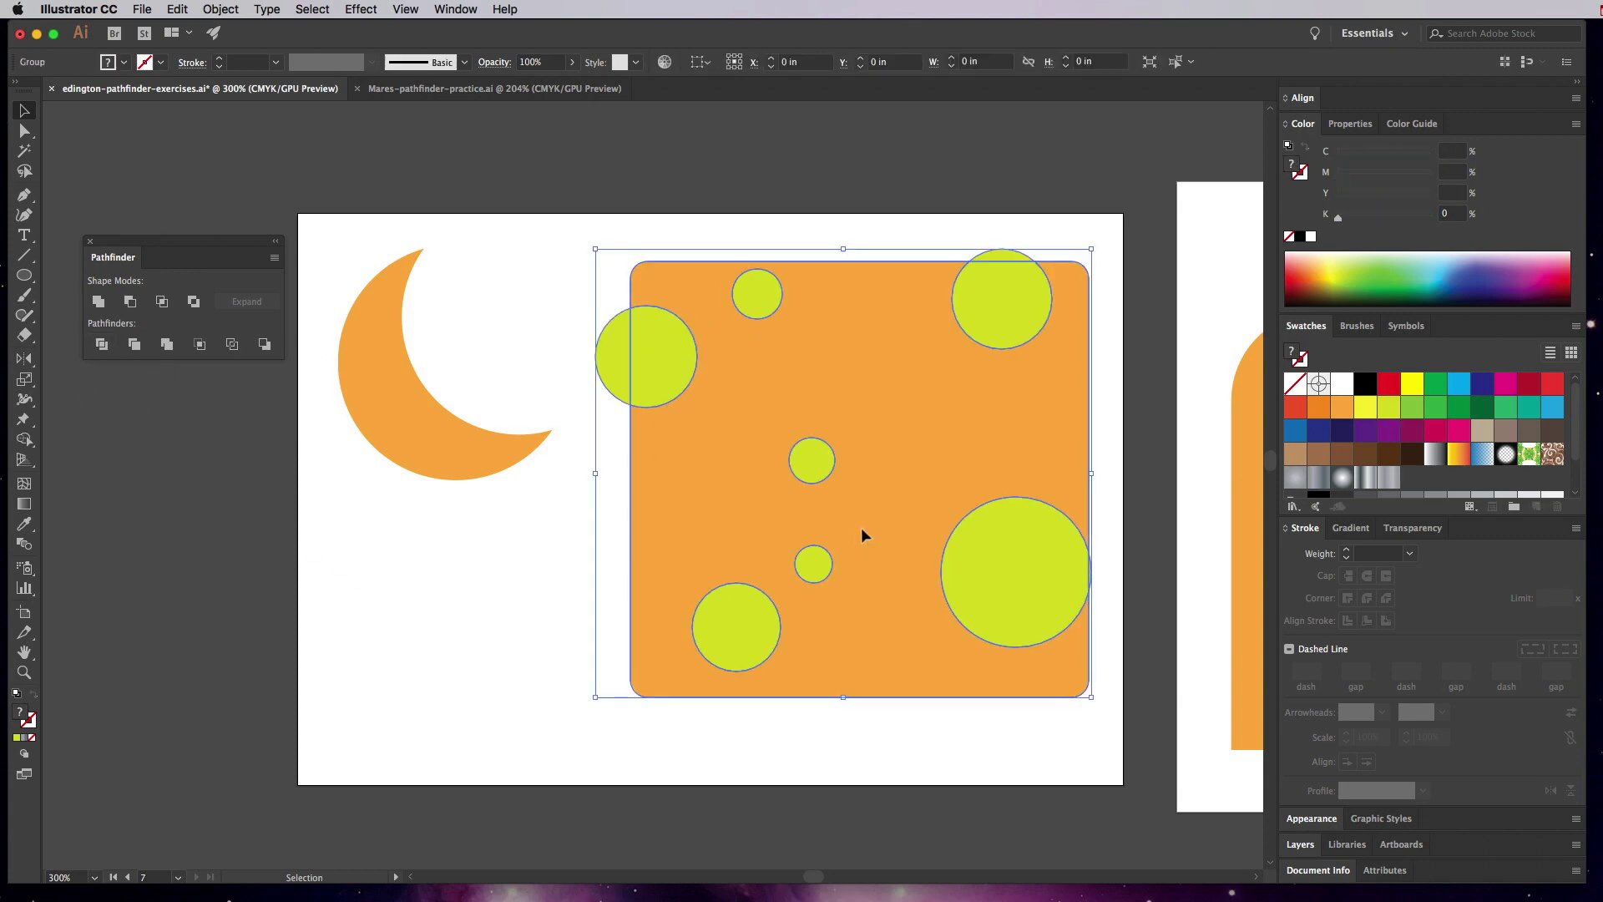
pyautogui.rightClick(839, 519)
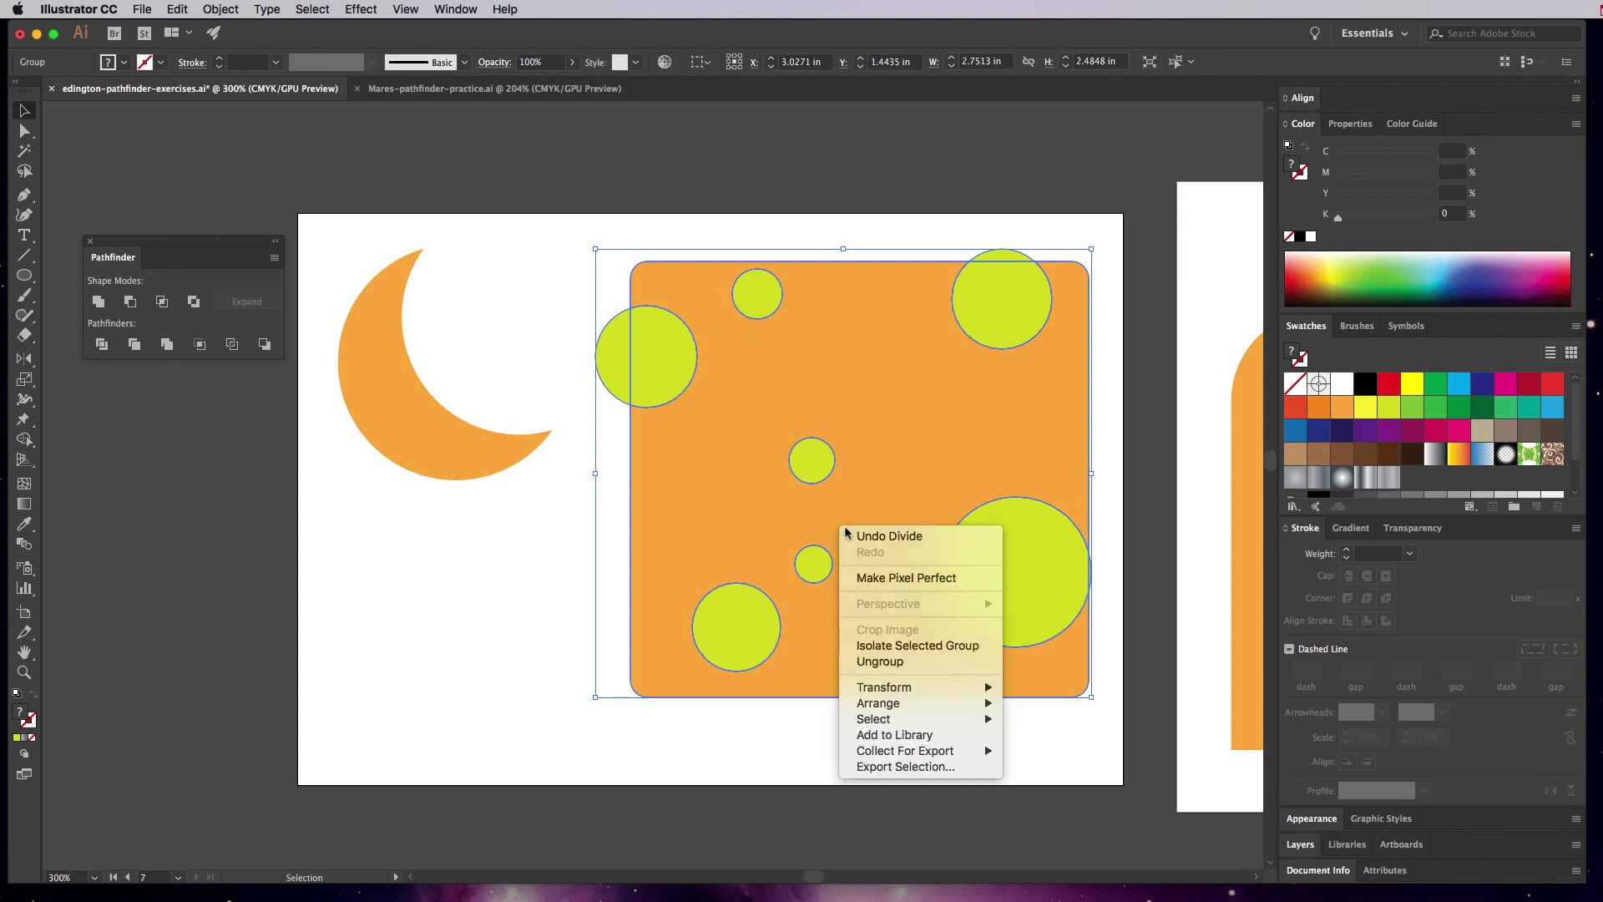
pyautogui.click(868, 661)
pyautogui.click(455, 632)
# Delete the seven yellow-green circle pieces inside the orange rounded rectangle, leaving holes in it
pyautogui.click(716, 634)
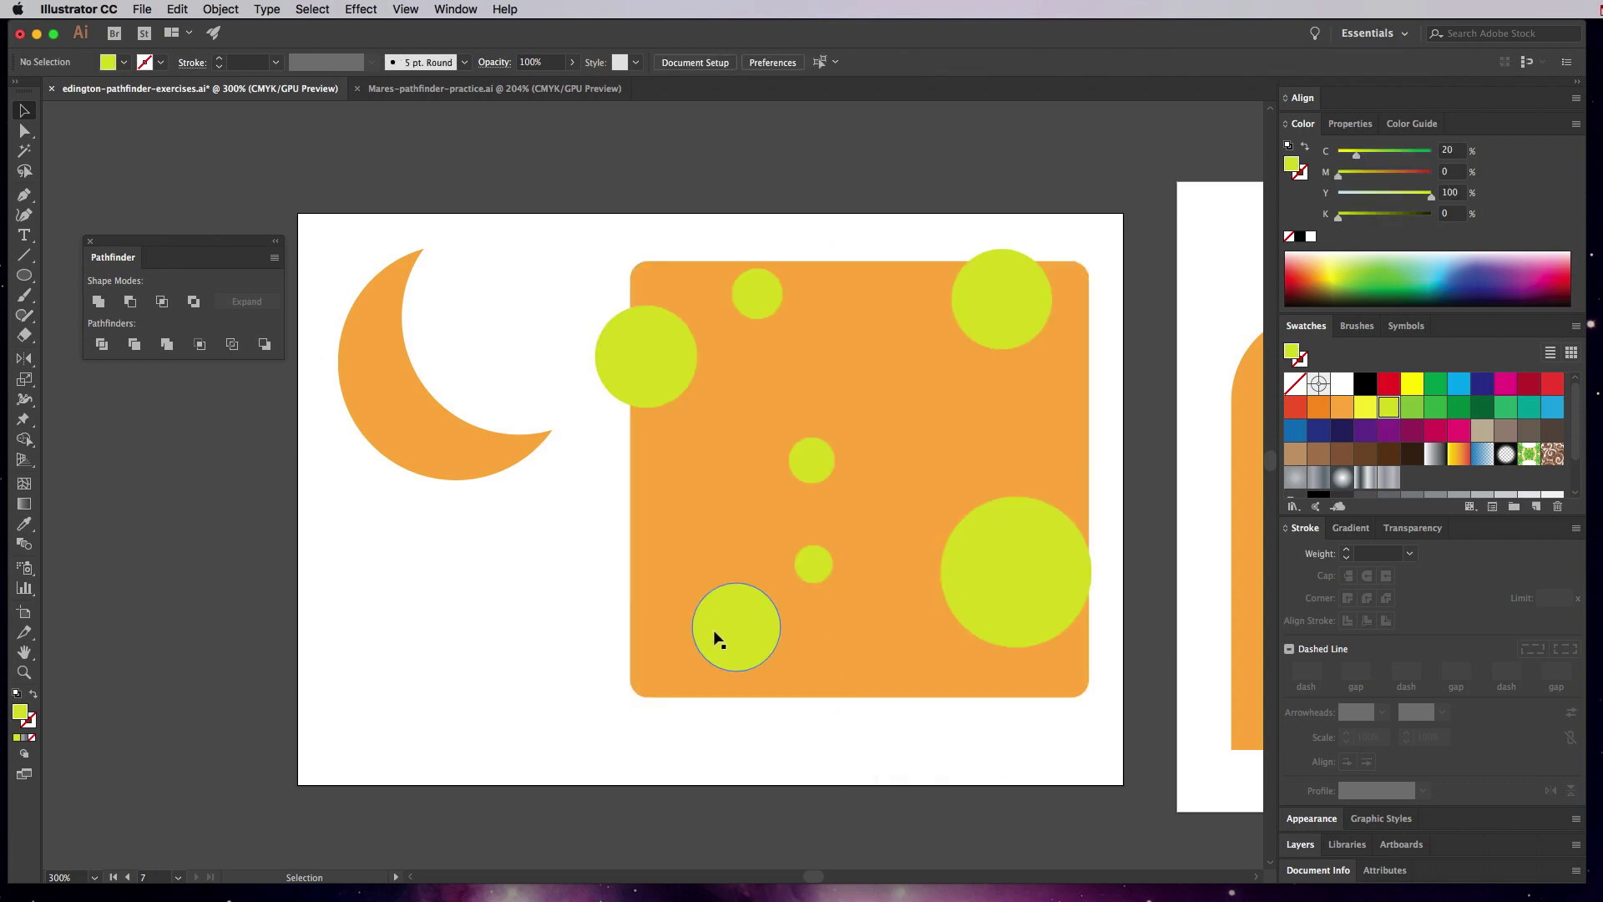
pyautogui.press('Delete')
pyautogui.click(977, 588)
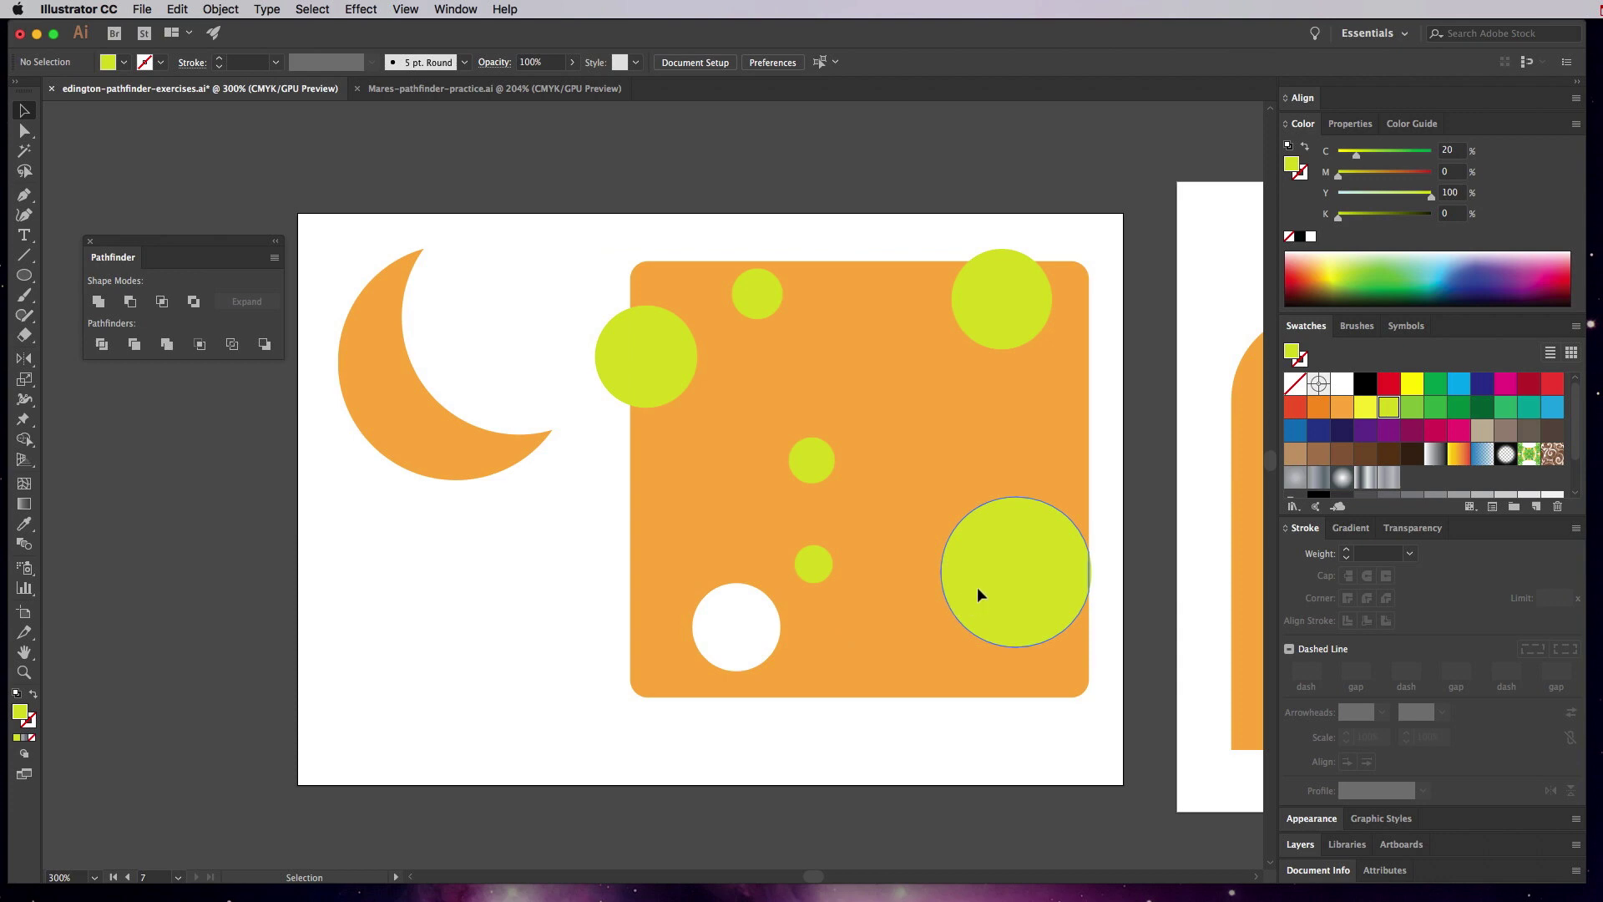
pyautogui.press('Delete')
pyautogui.click(813, 565)
pyautogui.press('Delete')
pyautogui.click(811, 460)
pyautogui.press('Delete')
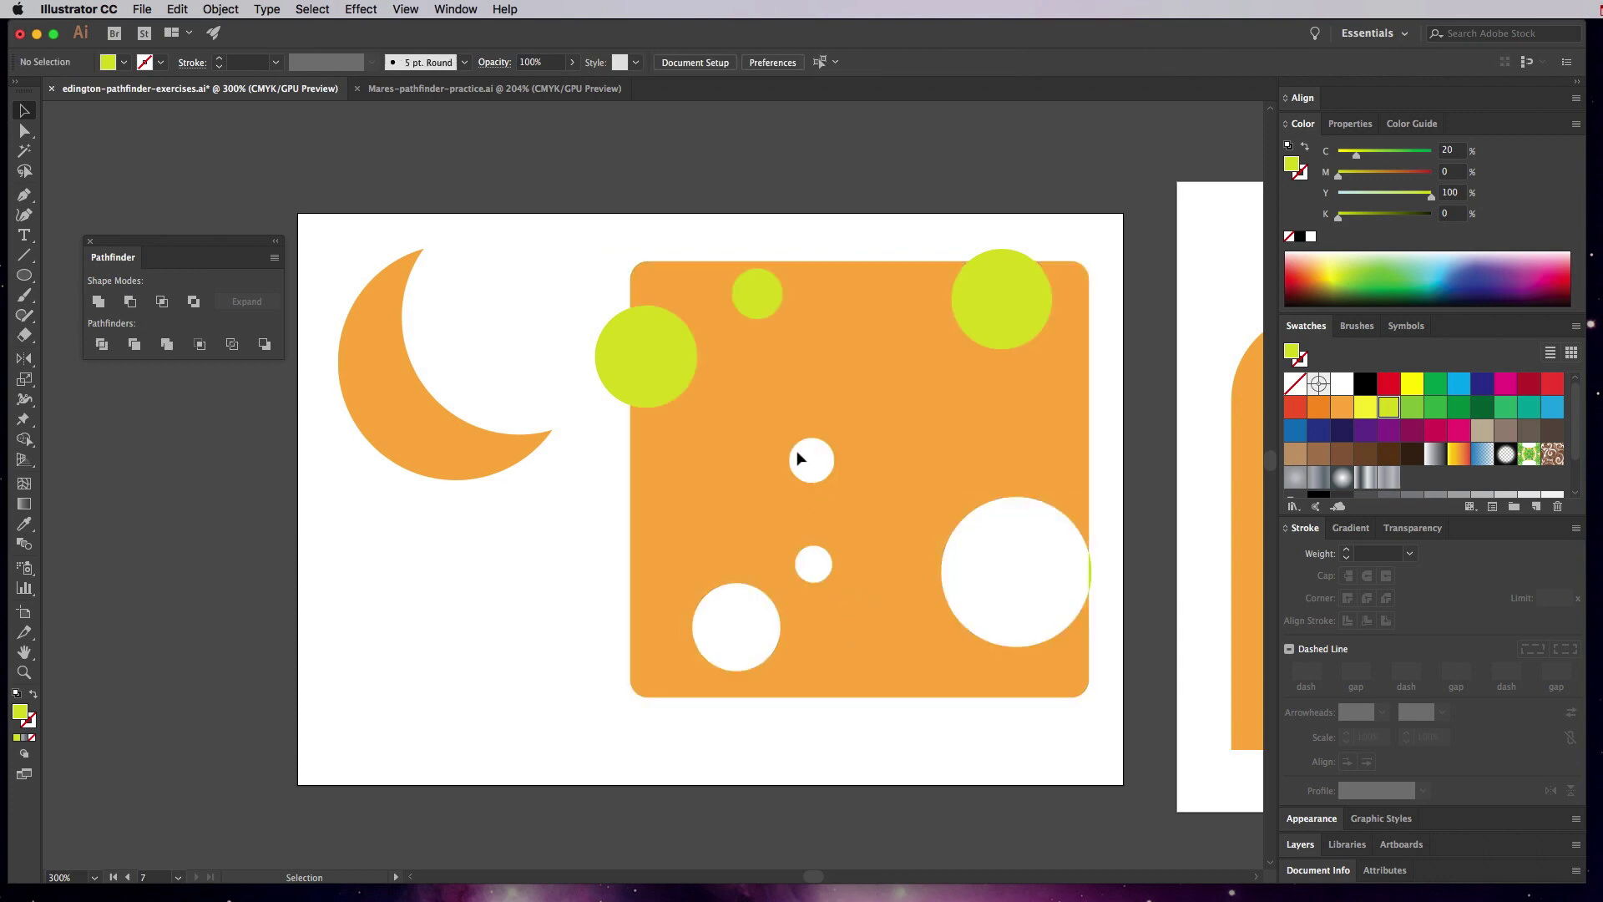
pyautogui.click(760, 300)
pyautogui.press('Delete')
pyautogui.click(659, 362)
pyautogui.press('Delete')
pyautogui.click(997, 289)
pyautogui.press('Delete')
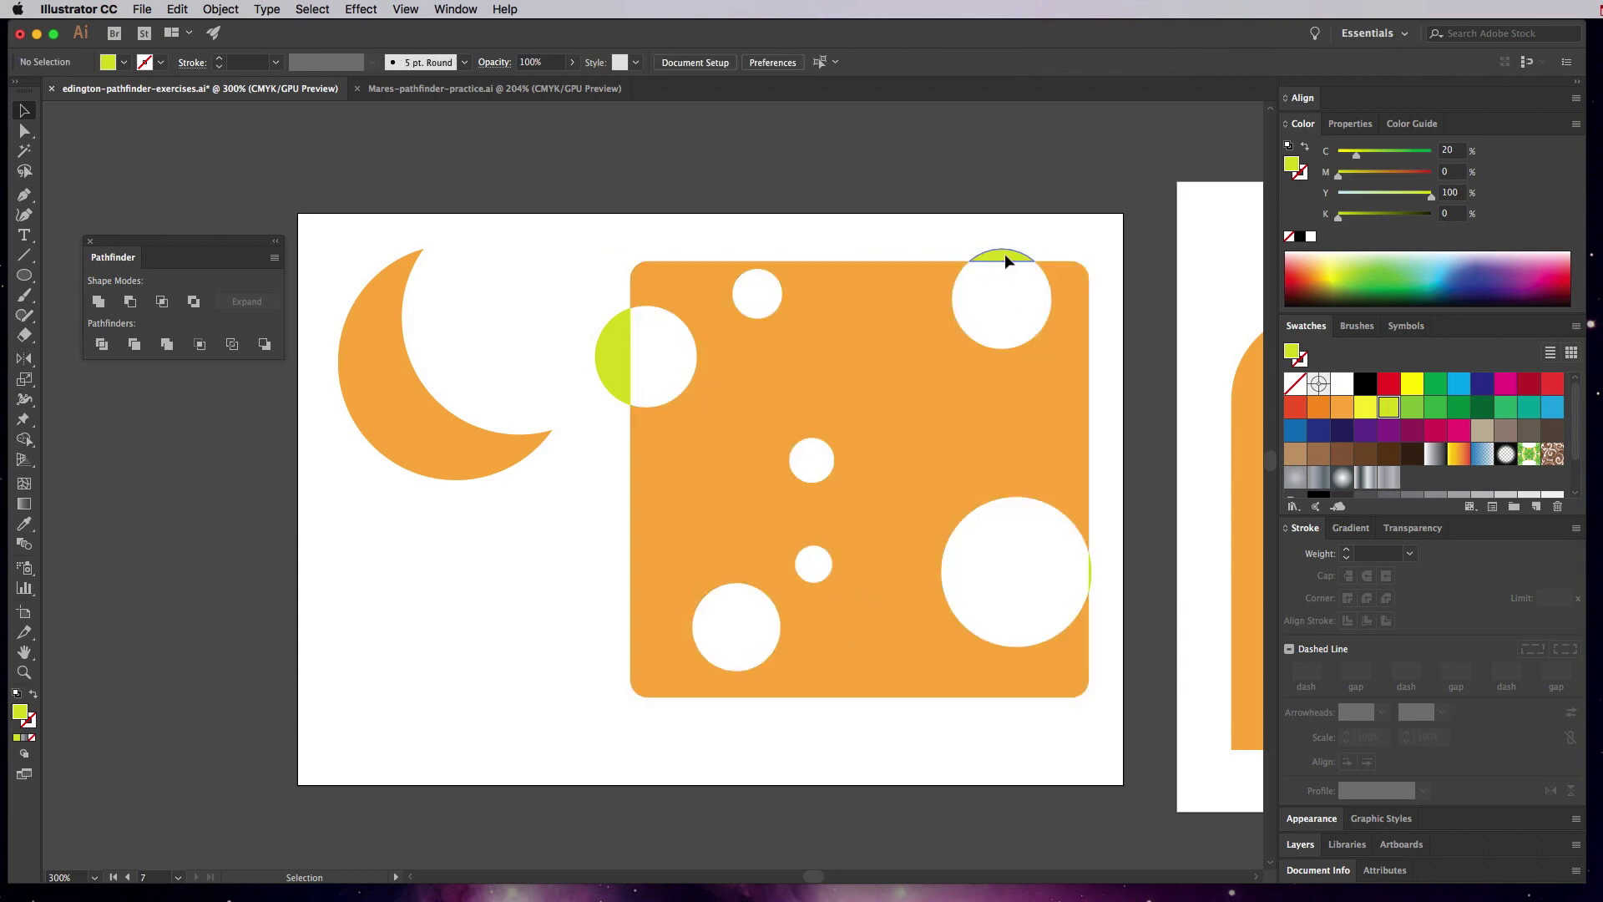
# Delete the leftover yellow-green slivers sticking out past the edges of the rounded rectangle
pyautogui.click(619, 351)
pyautogui.press('Delete')
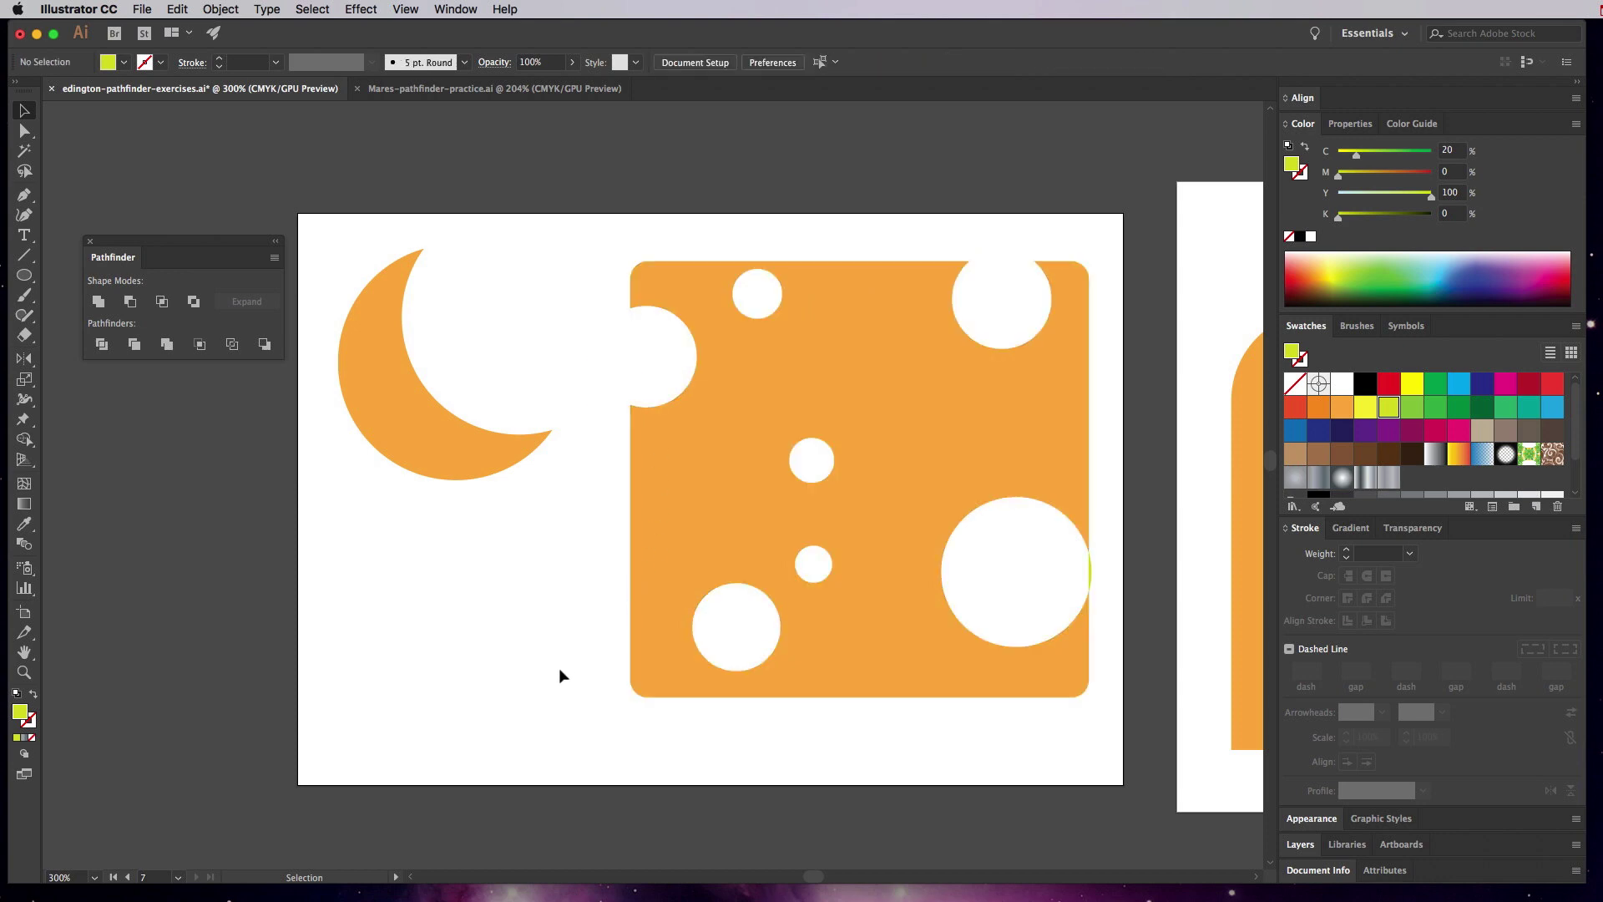
pyautogui.click(1089, 568)
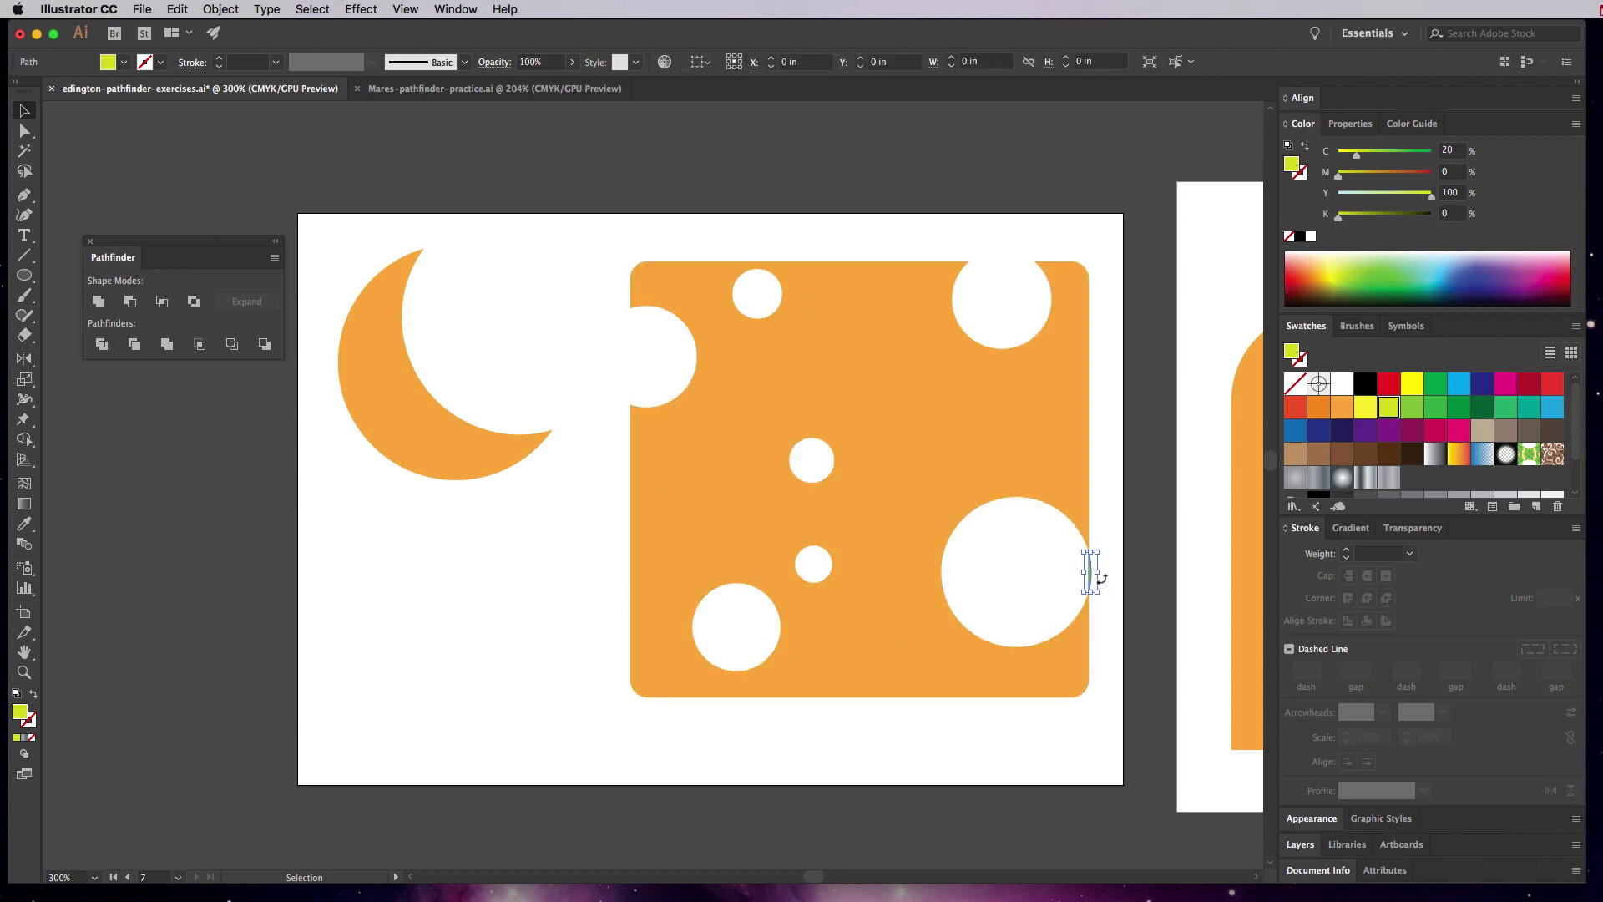
pyautogui.press('Delete')
# Fill the orange double-arch shape on the tall artboard with the cyan swatch (C 100) and move it off the artboard to the right
pyautogui.moveTo(1077, 710); pyautogui.dragTo(989, 739)
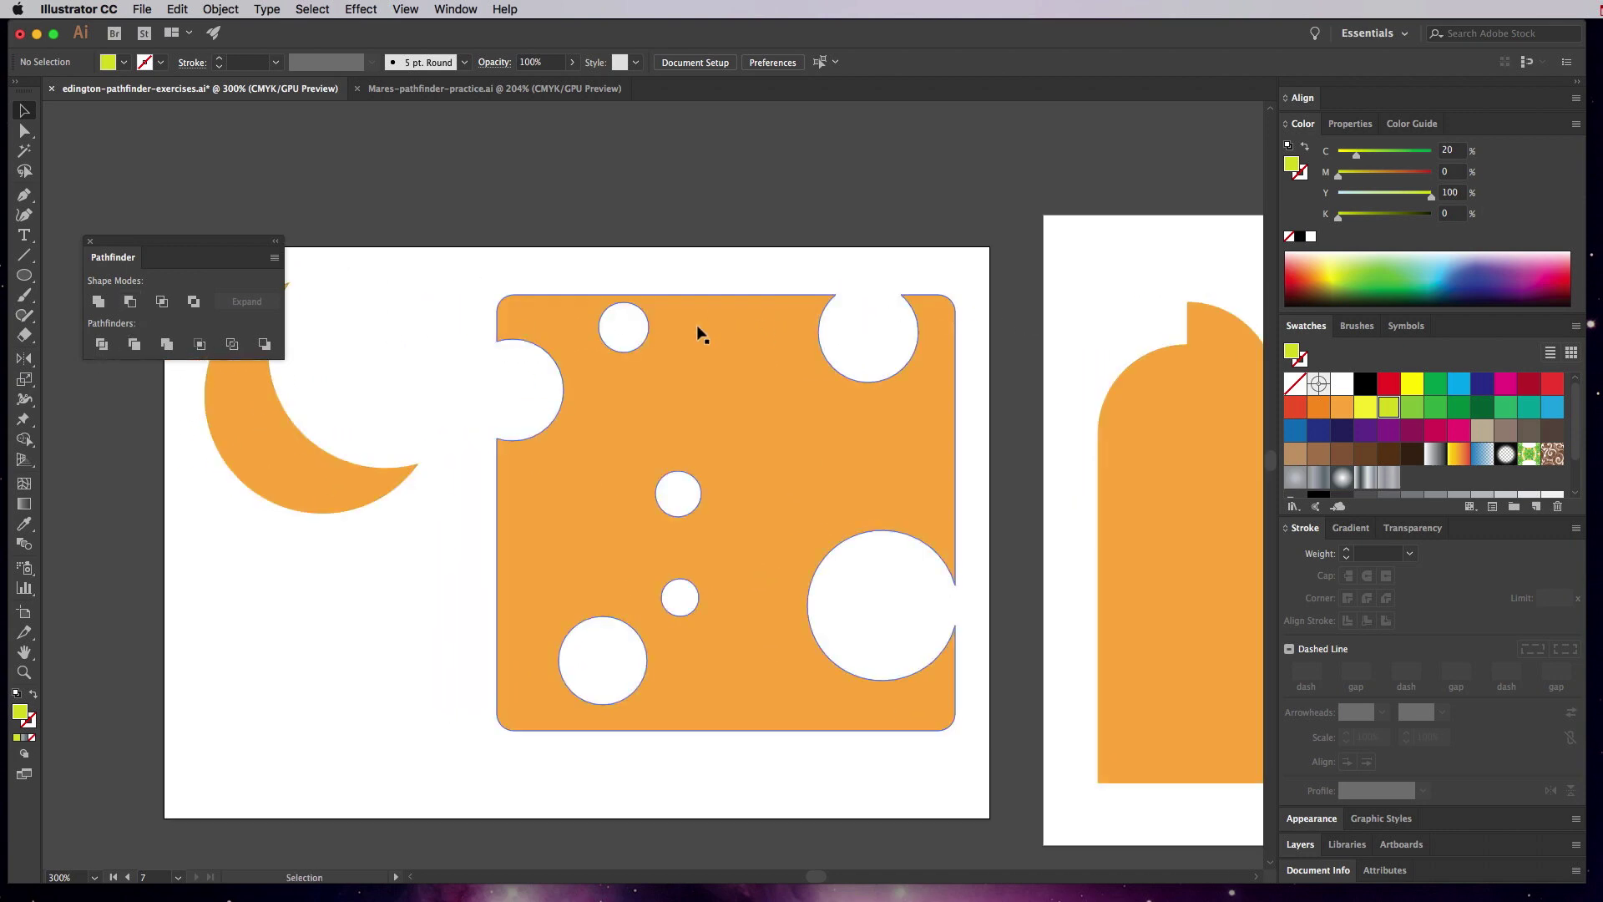
pyautogui.moveTo(1088, 326); pyautogui.dragTo(517, 311)
pyautogui.click(639, 401)
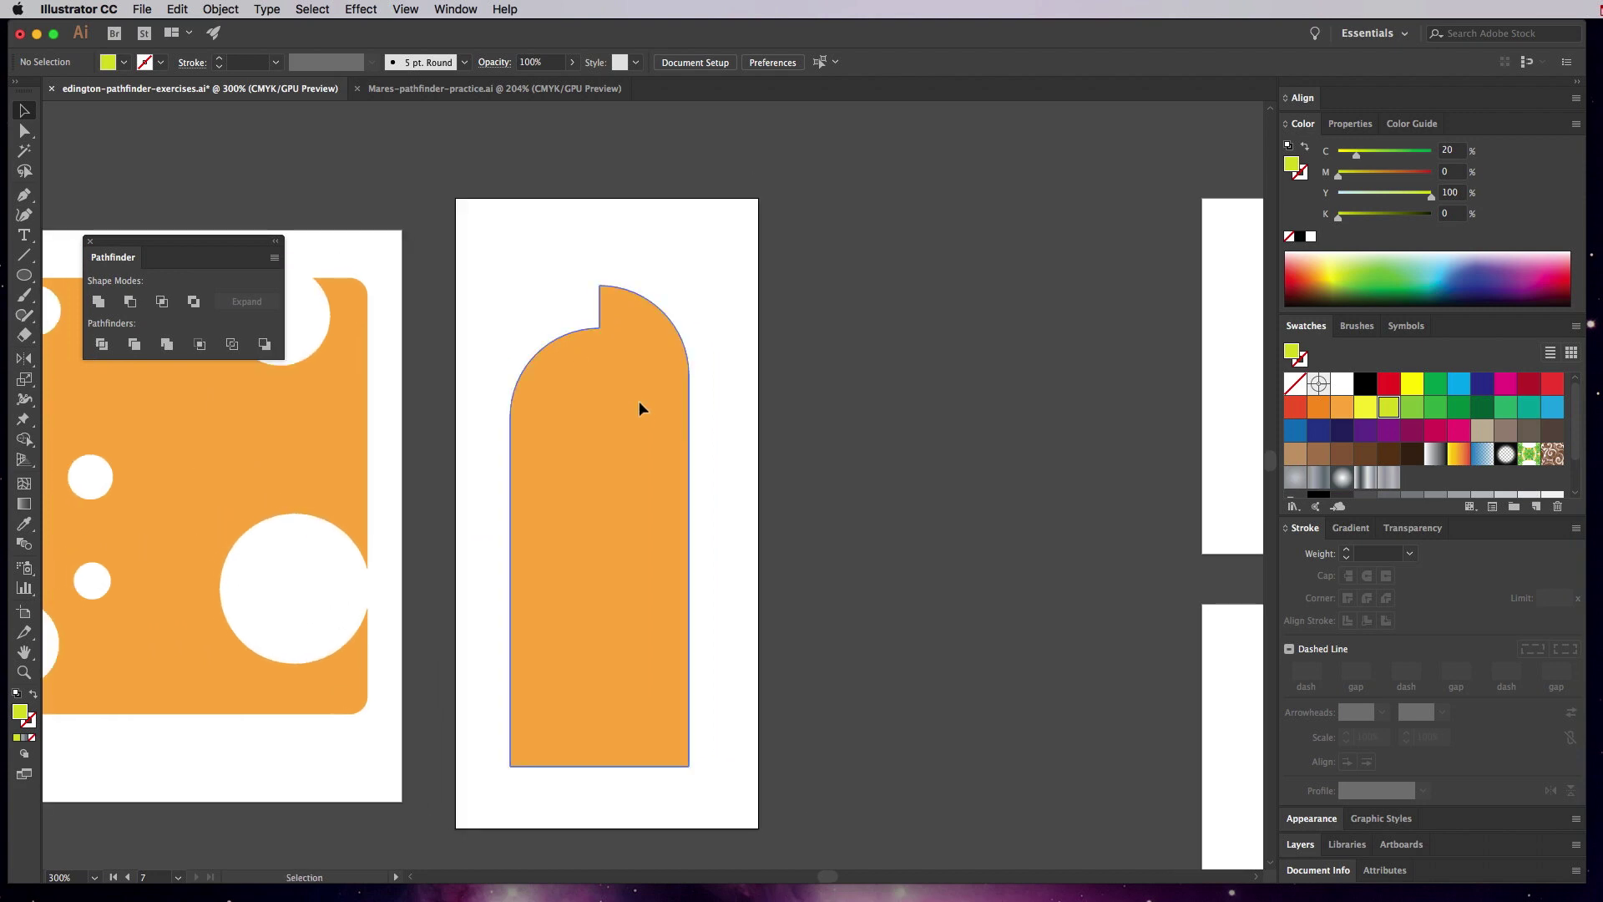
pyautogui.click(1459, 384)
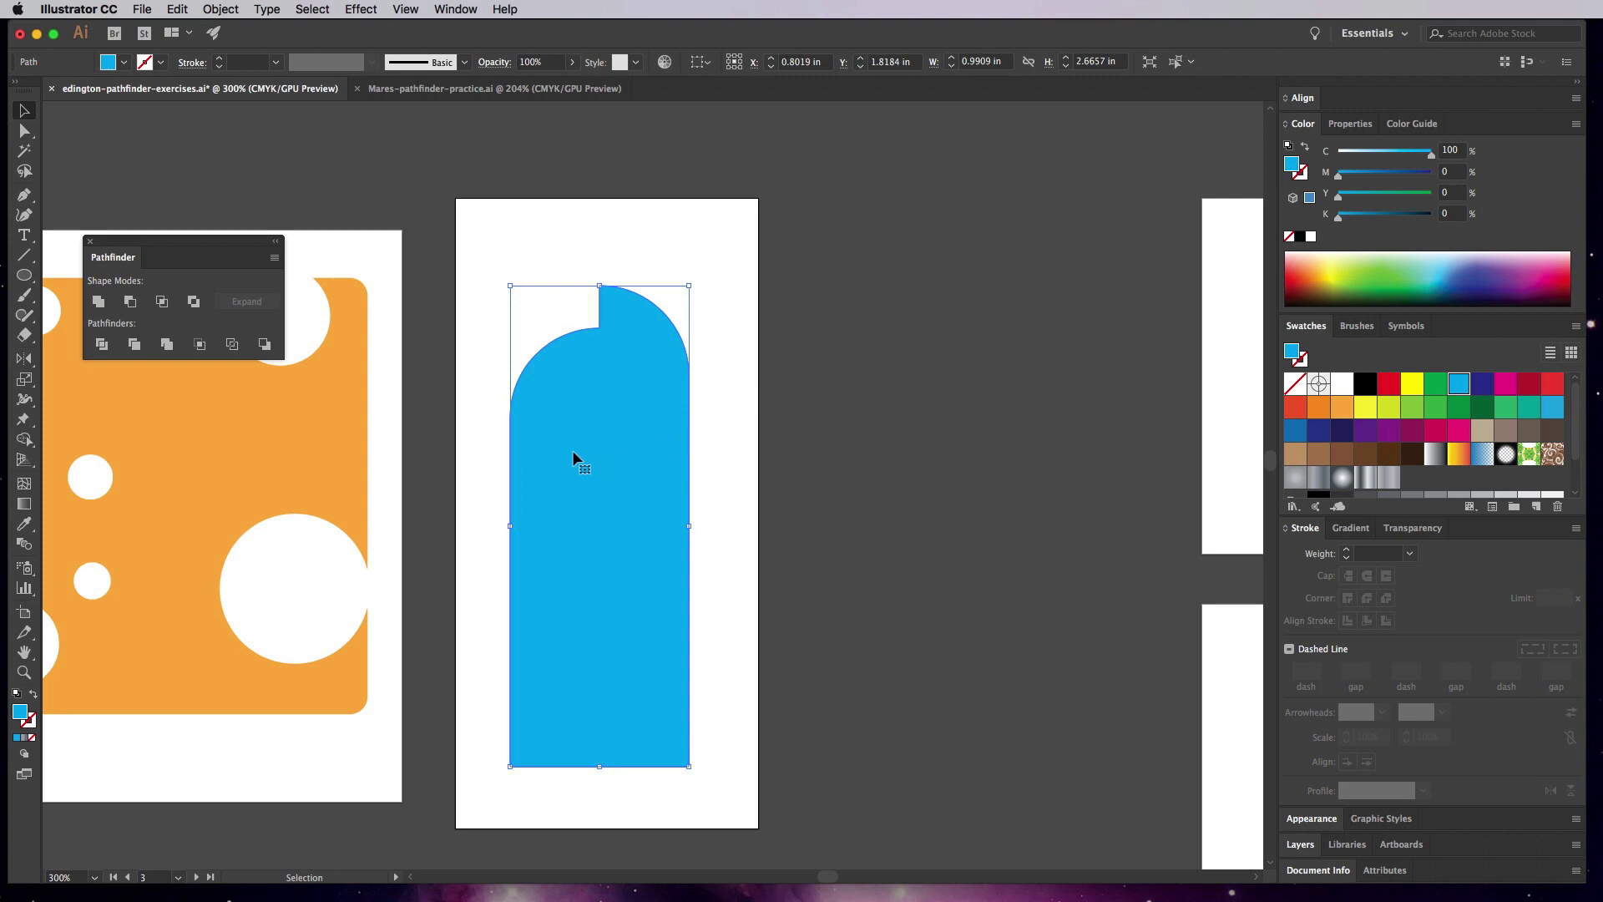
pyautogui.moveTo(585, 416); pyautogui.dragTo(883, 406)
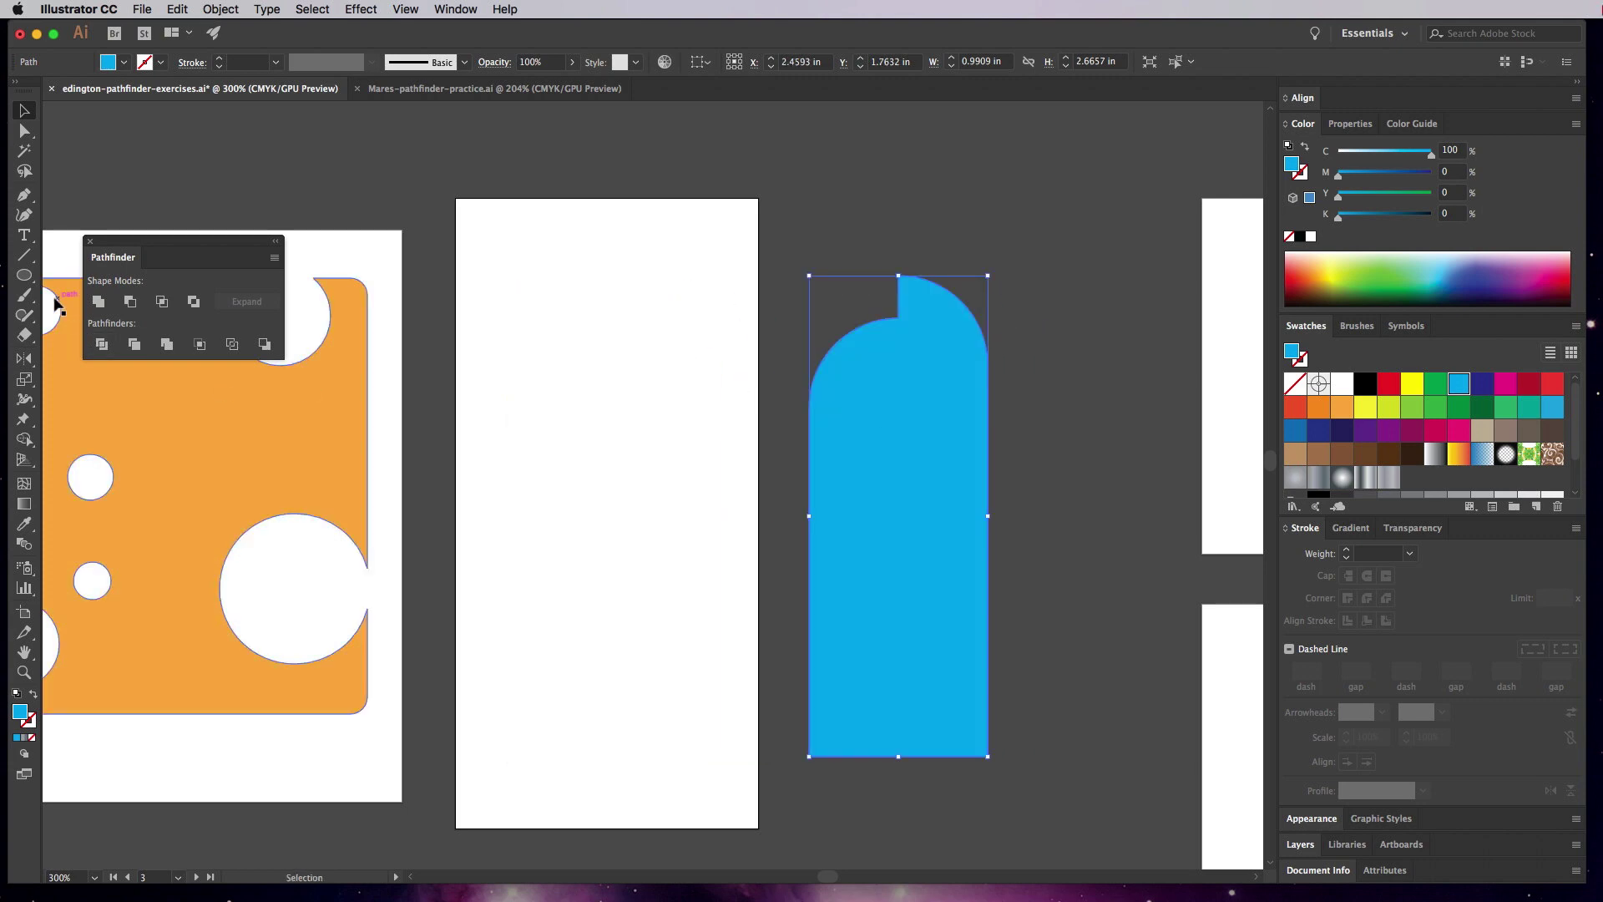
# Draw an upright rectangle on the emptied tall artboard and a circle about 0.82 in across above it
pyautogui.moveTo(25, 275); pyautogui.dragTo(83, 274)
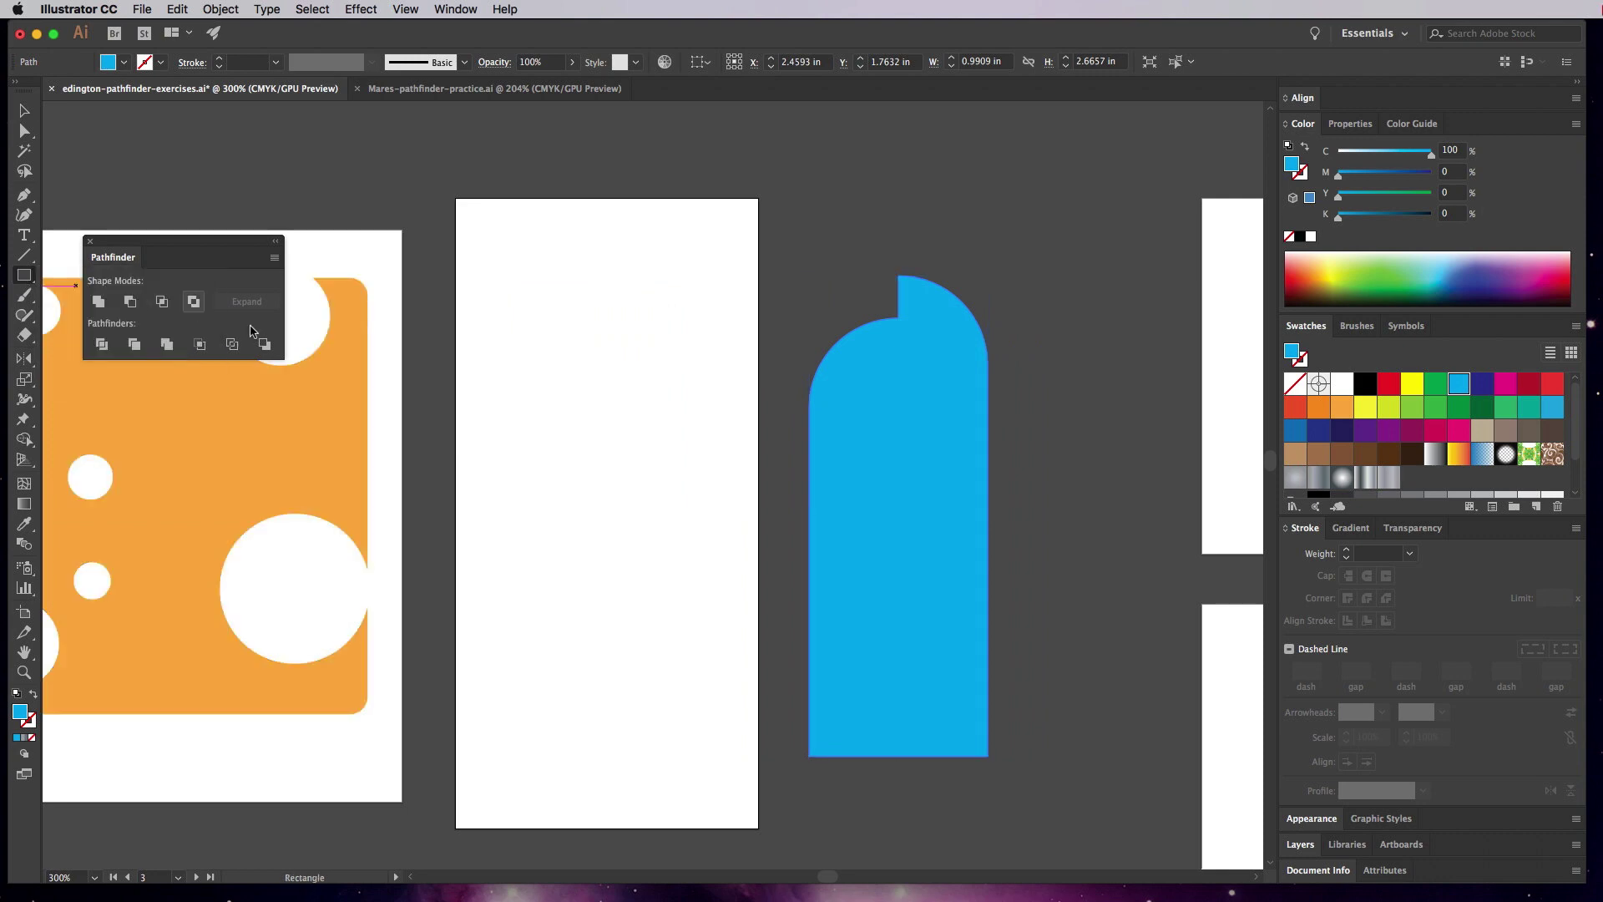
pyautogui.moveTo(624, 625); pyautogui.dragTo(693, 773)
pyautogui.moveTo(25, 276); pyautogui.dragTo(79, 312)
pyautogui.moveTo(545, 207); pyautogui.dragTo(693, 354)
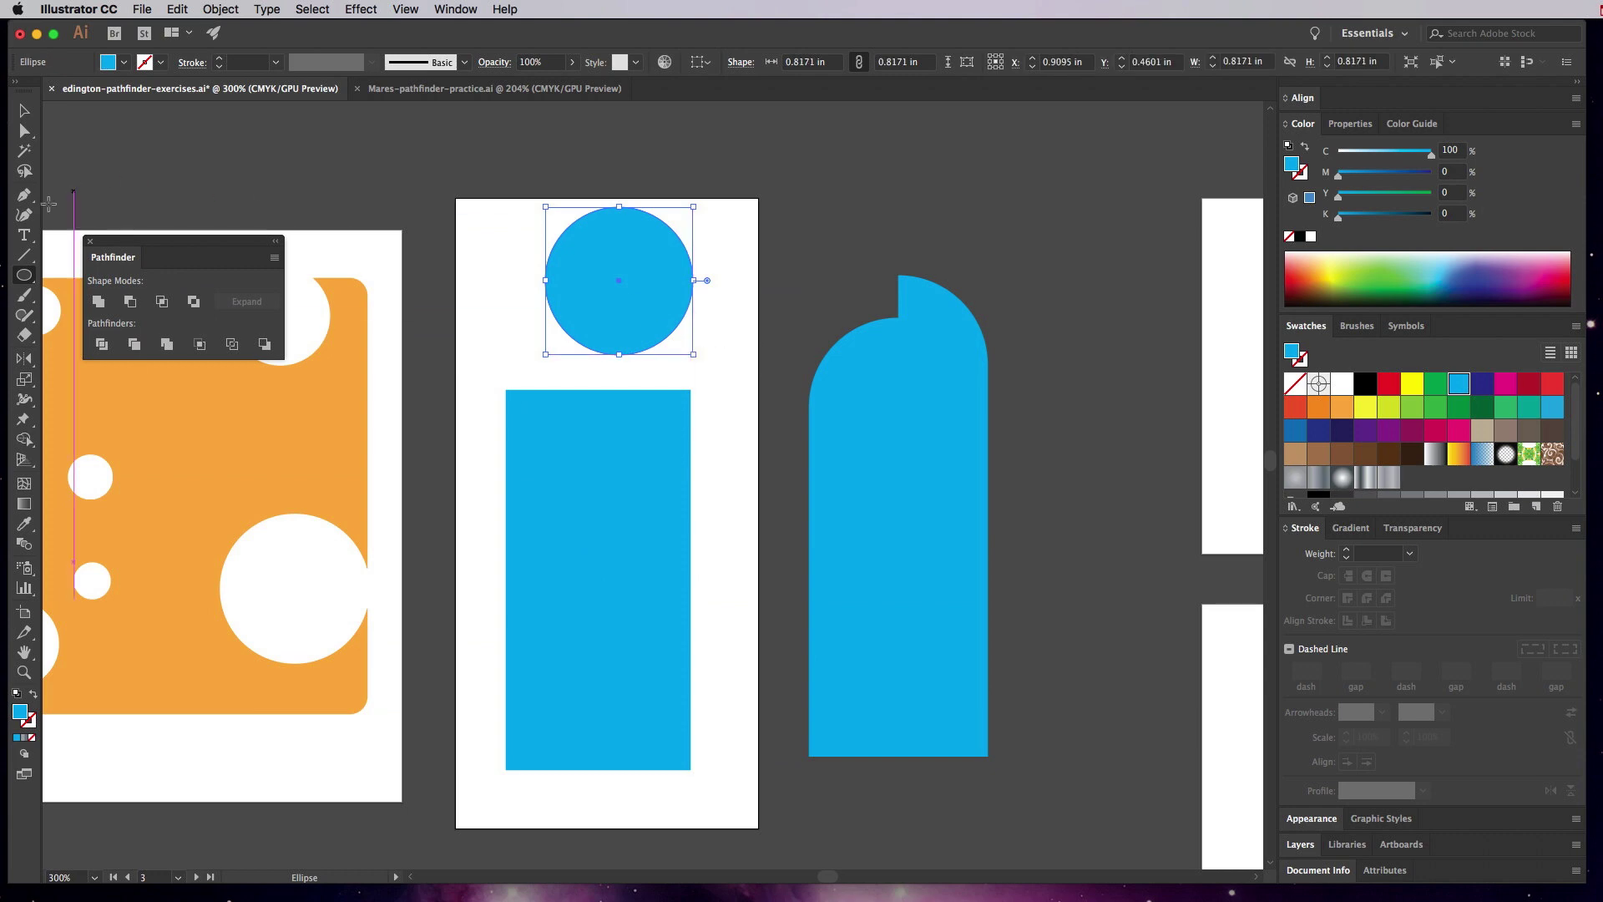
# Draw a vertical line about 1.05 in long through the circle's centre, extending past it at both ends
pyautogui.click(27, 262)
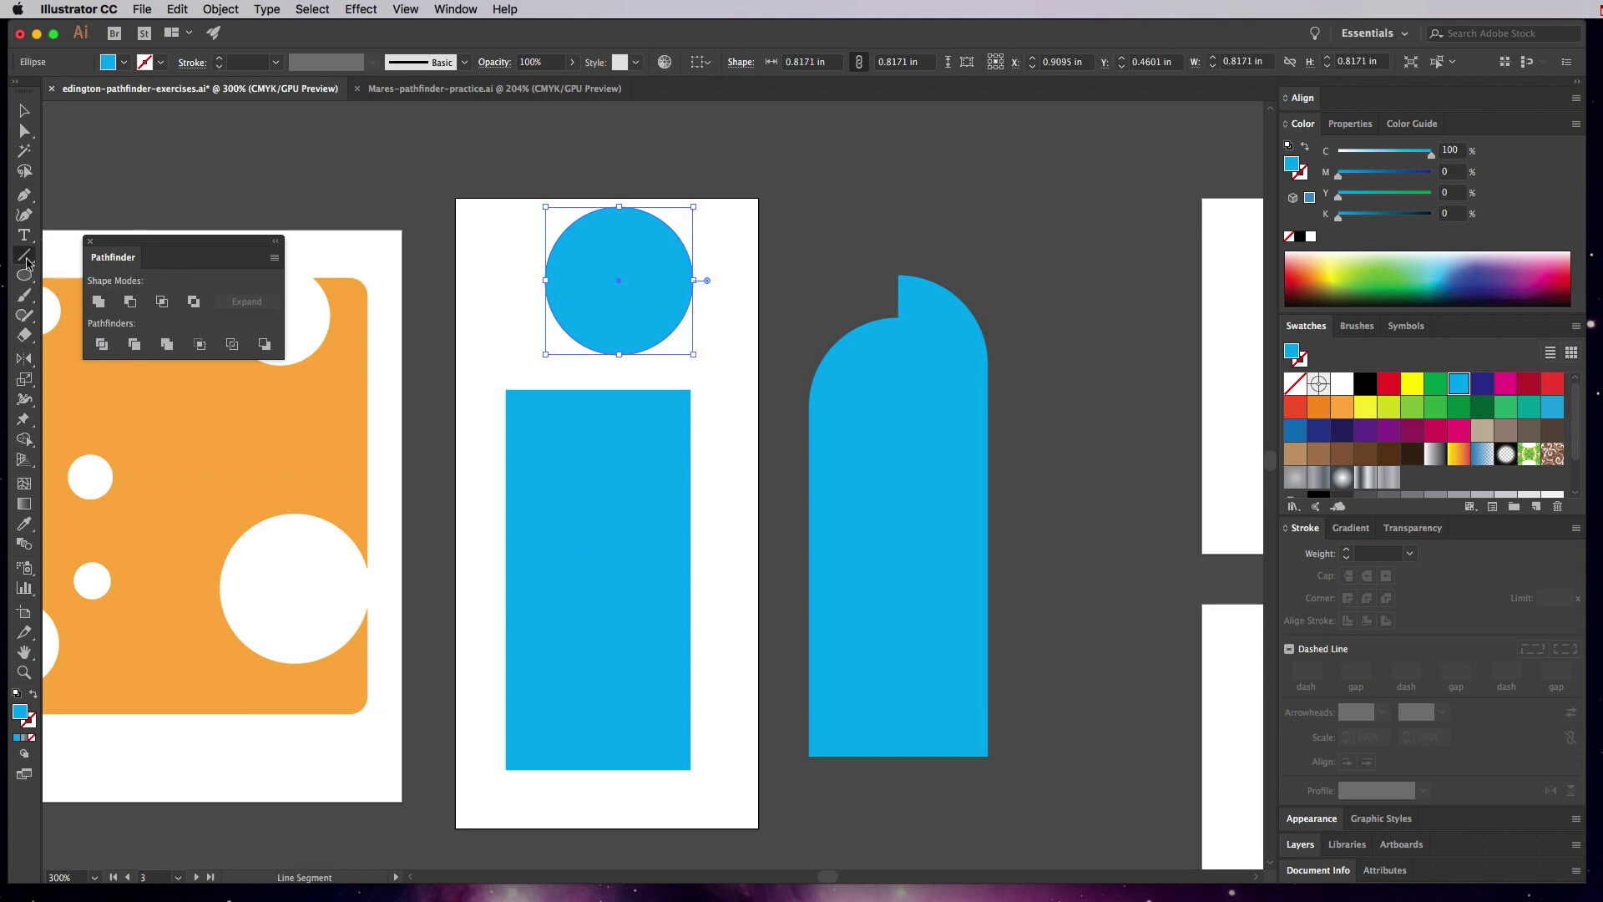
pyautogui.moveTo(619, 185); pyautogui.dragTo(619, 376)
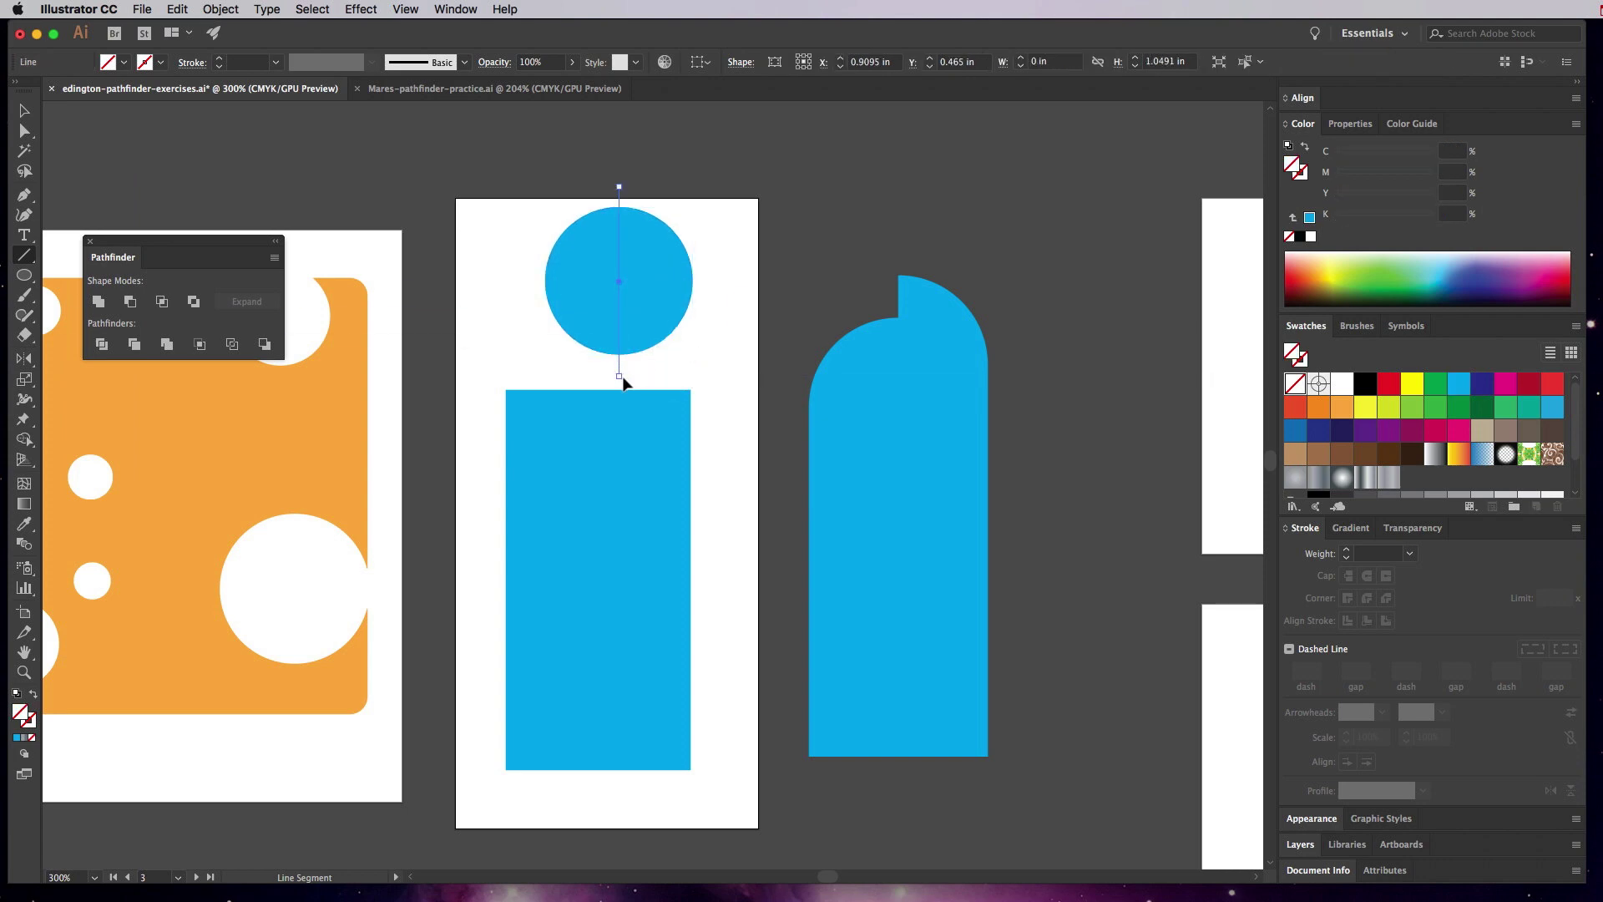
pyautogui.click(419, 13)
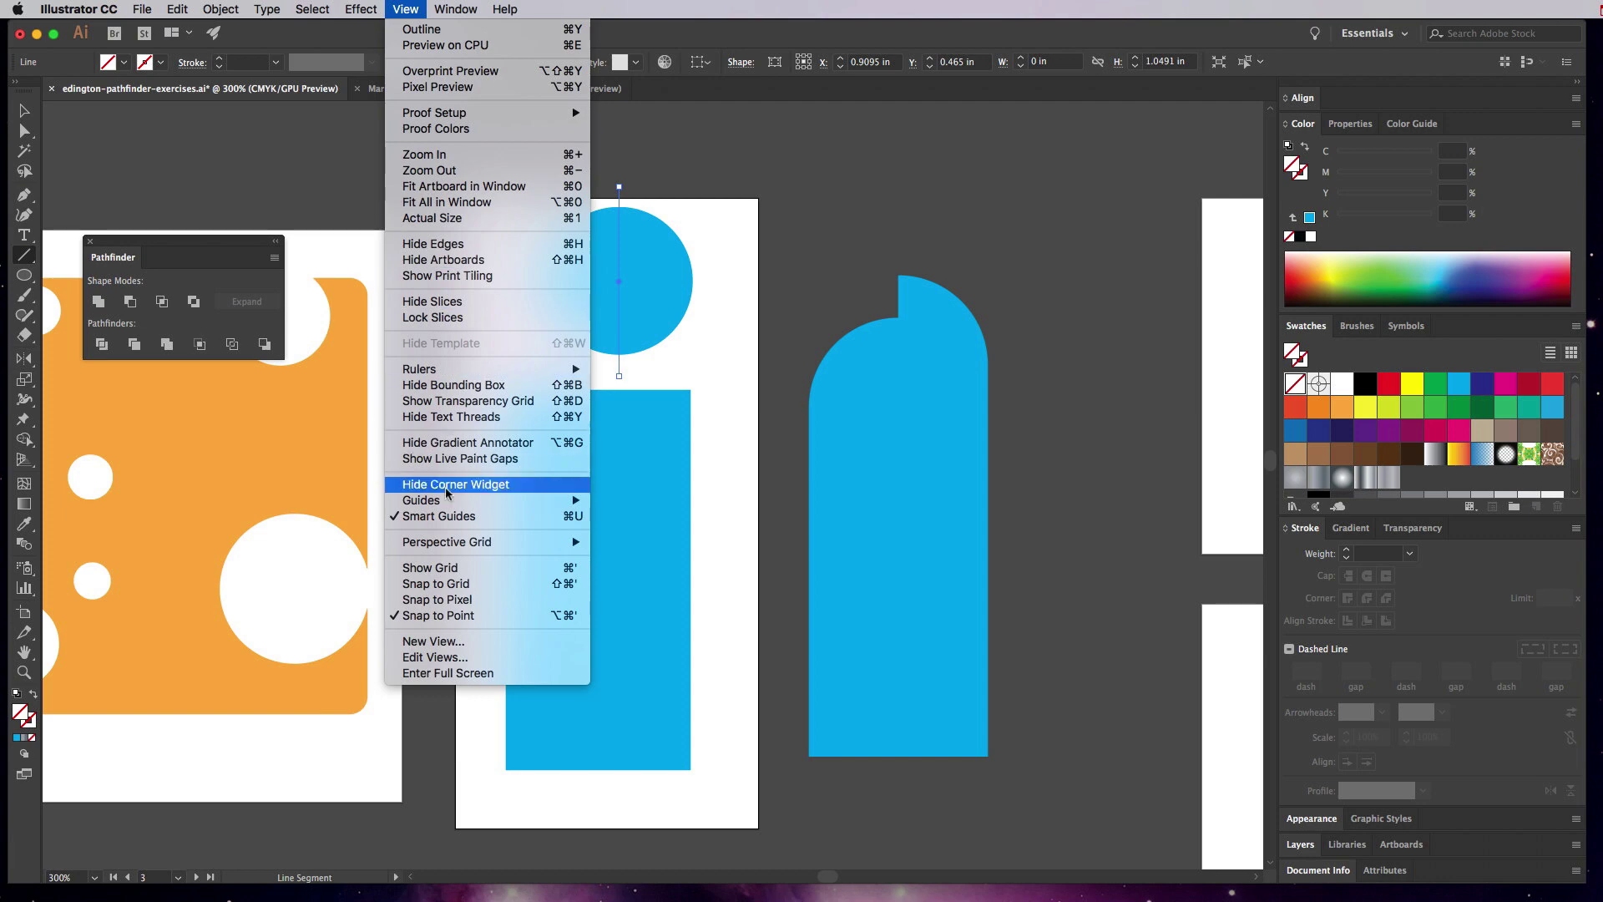
pyautogui.click(569, 519)
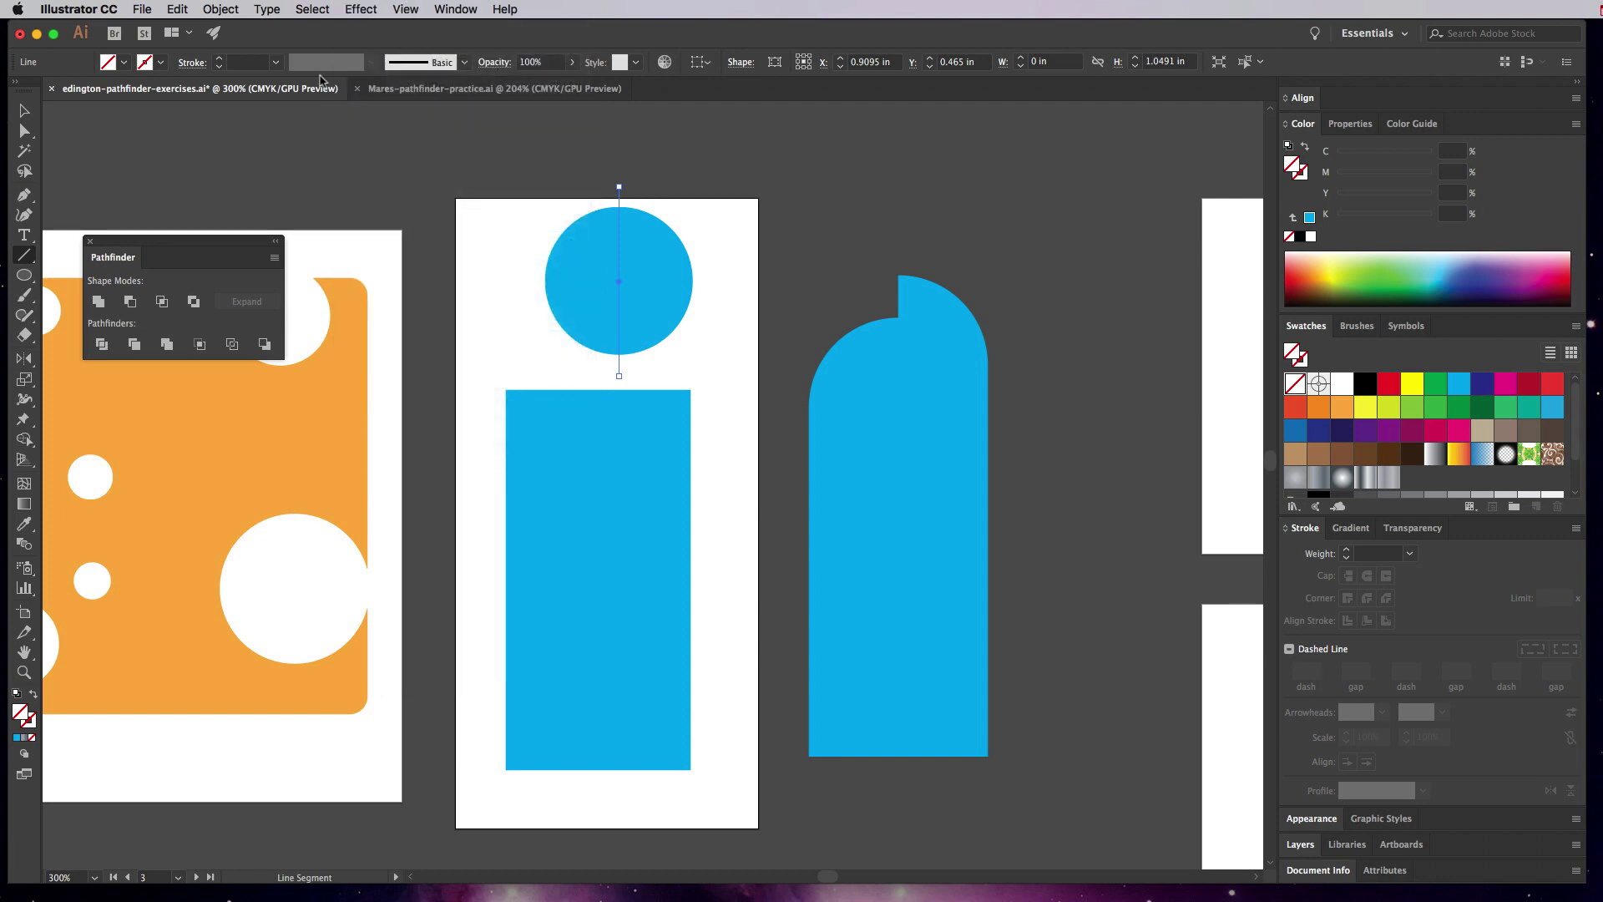
# Select the circle together with its vertical line and apply the Divide pathfinder
pyautogui.press('v')
pyautogui.click(579, 175)
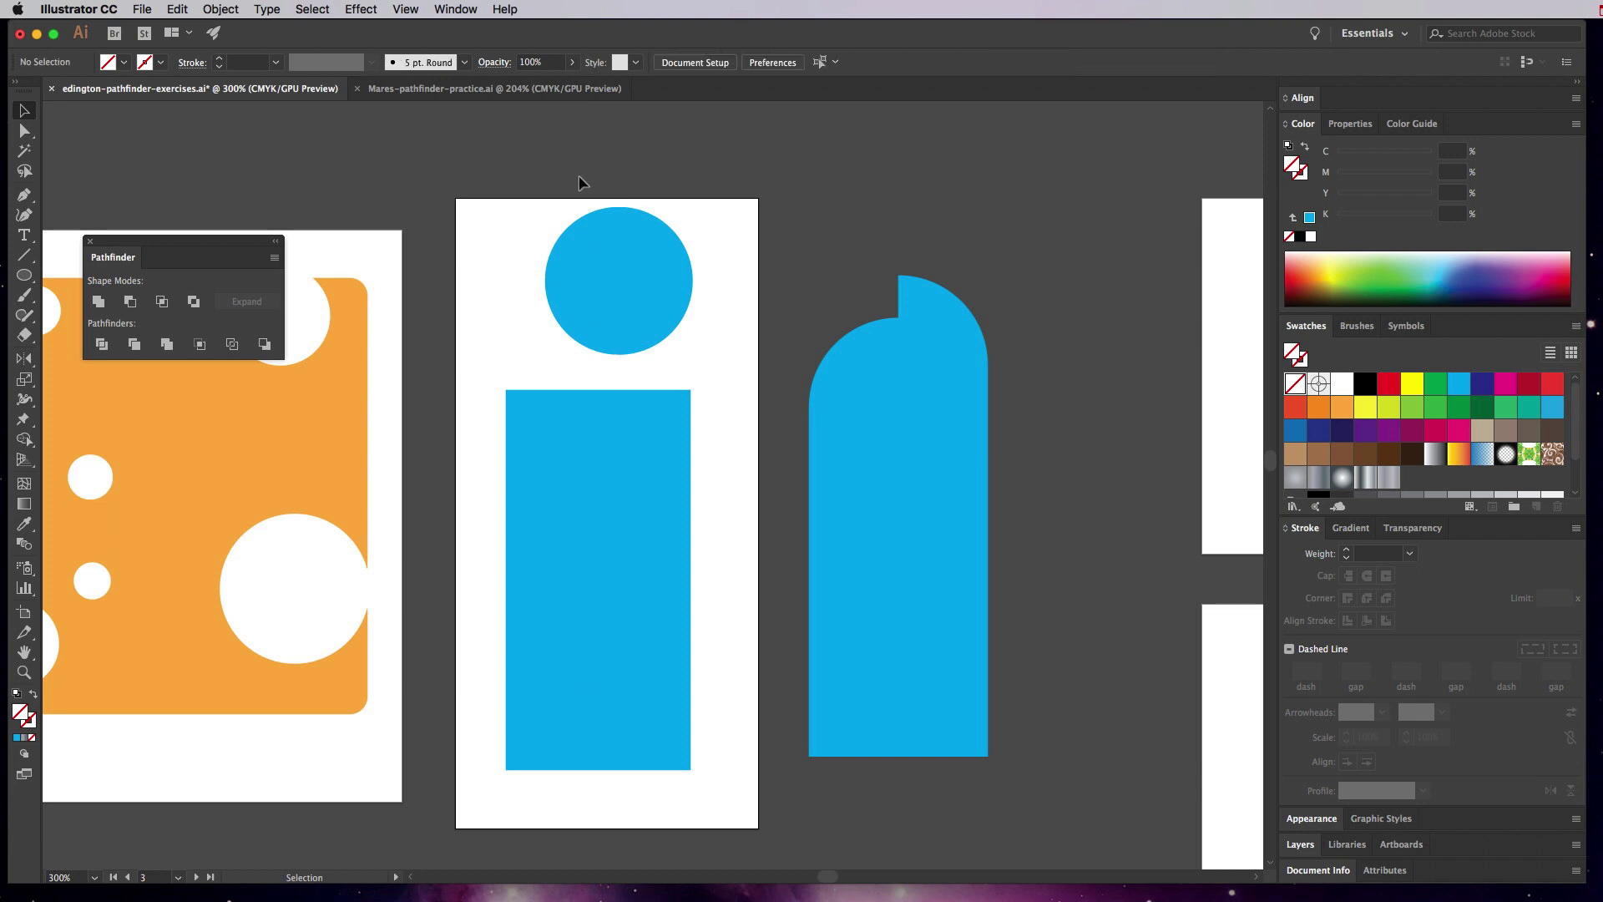
pyautogui.moveTo(582, 199); pyautogui.dragTo(702, 292)
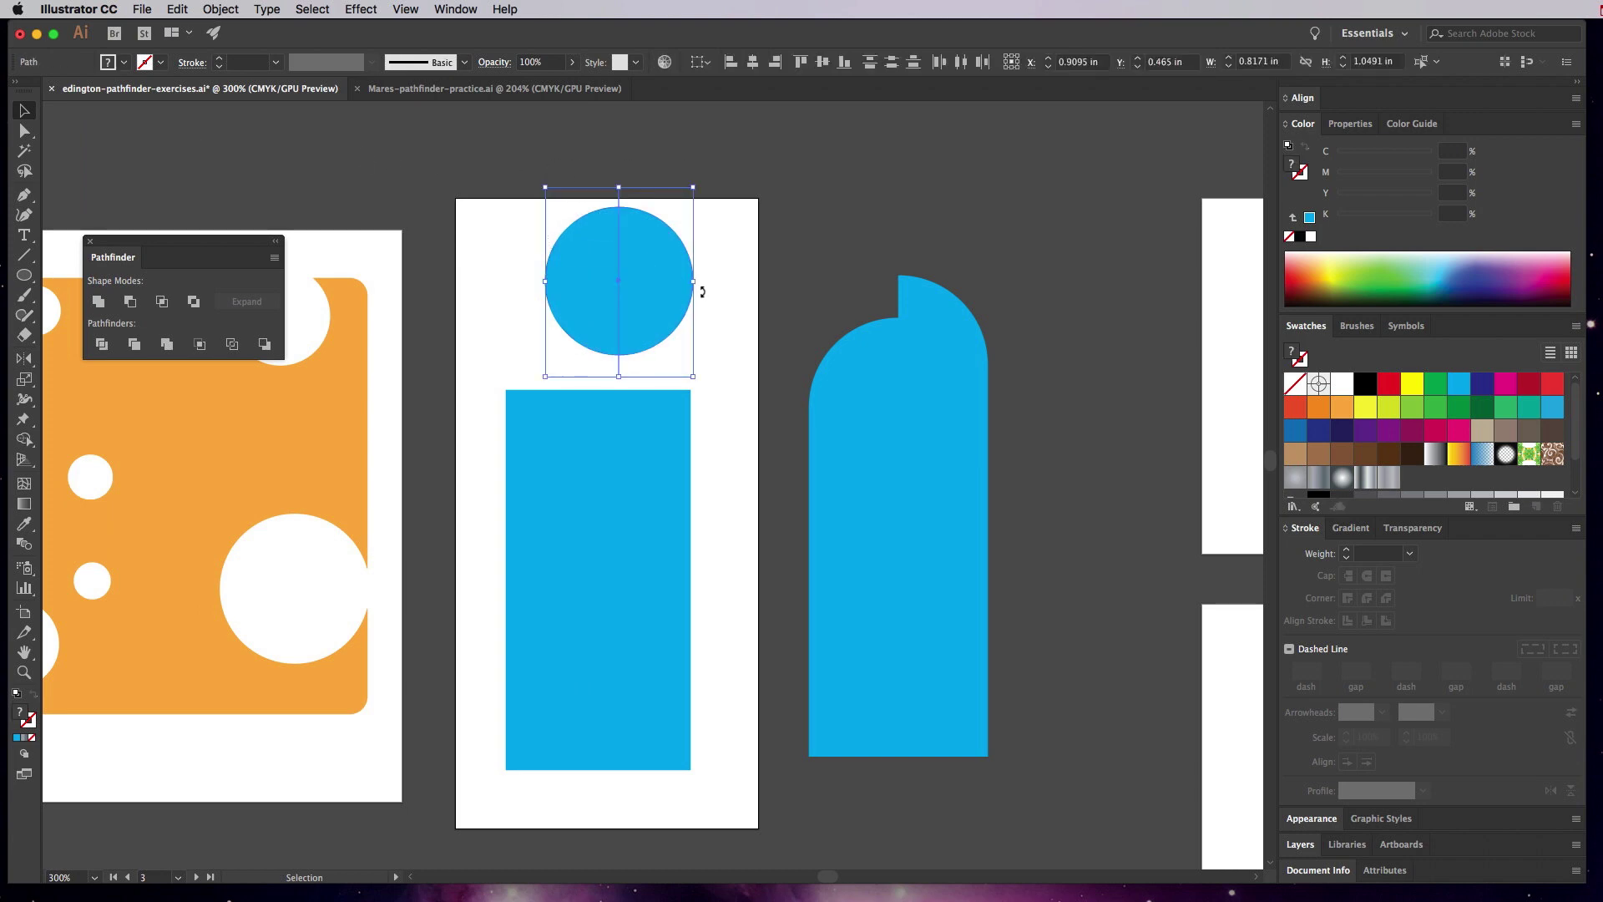
pyautogui.click(102, 344)
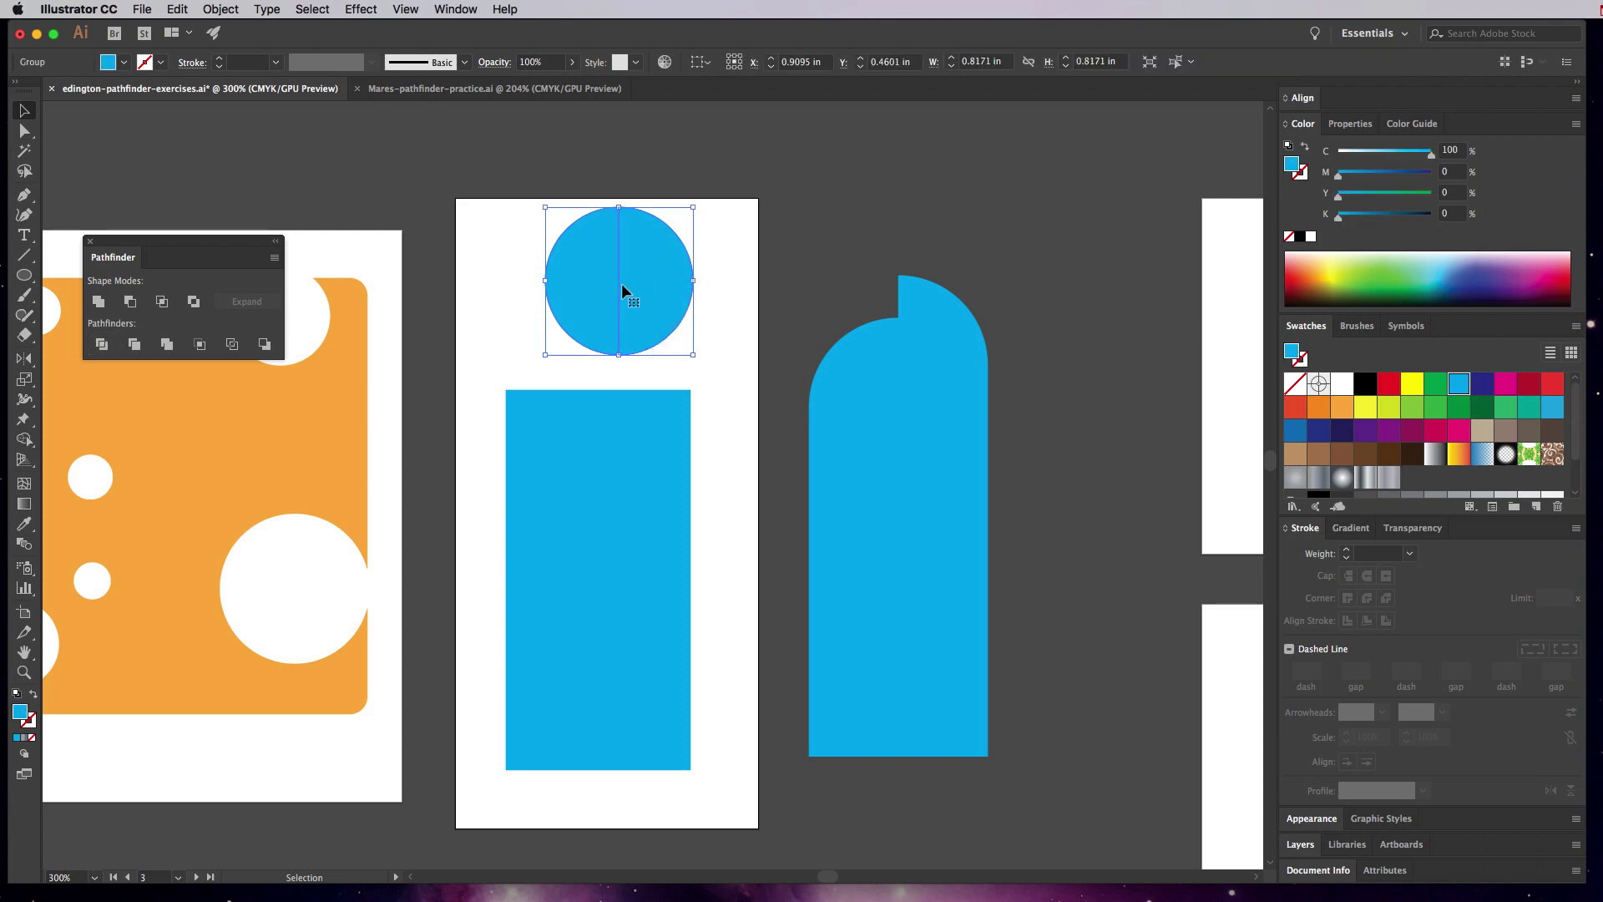
# Ungroup the divided circle and pull its two halves apart above the rectangle
pyautogui.moveTo(653, 292); pyautogui.dragTo(643, 297)
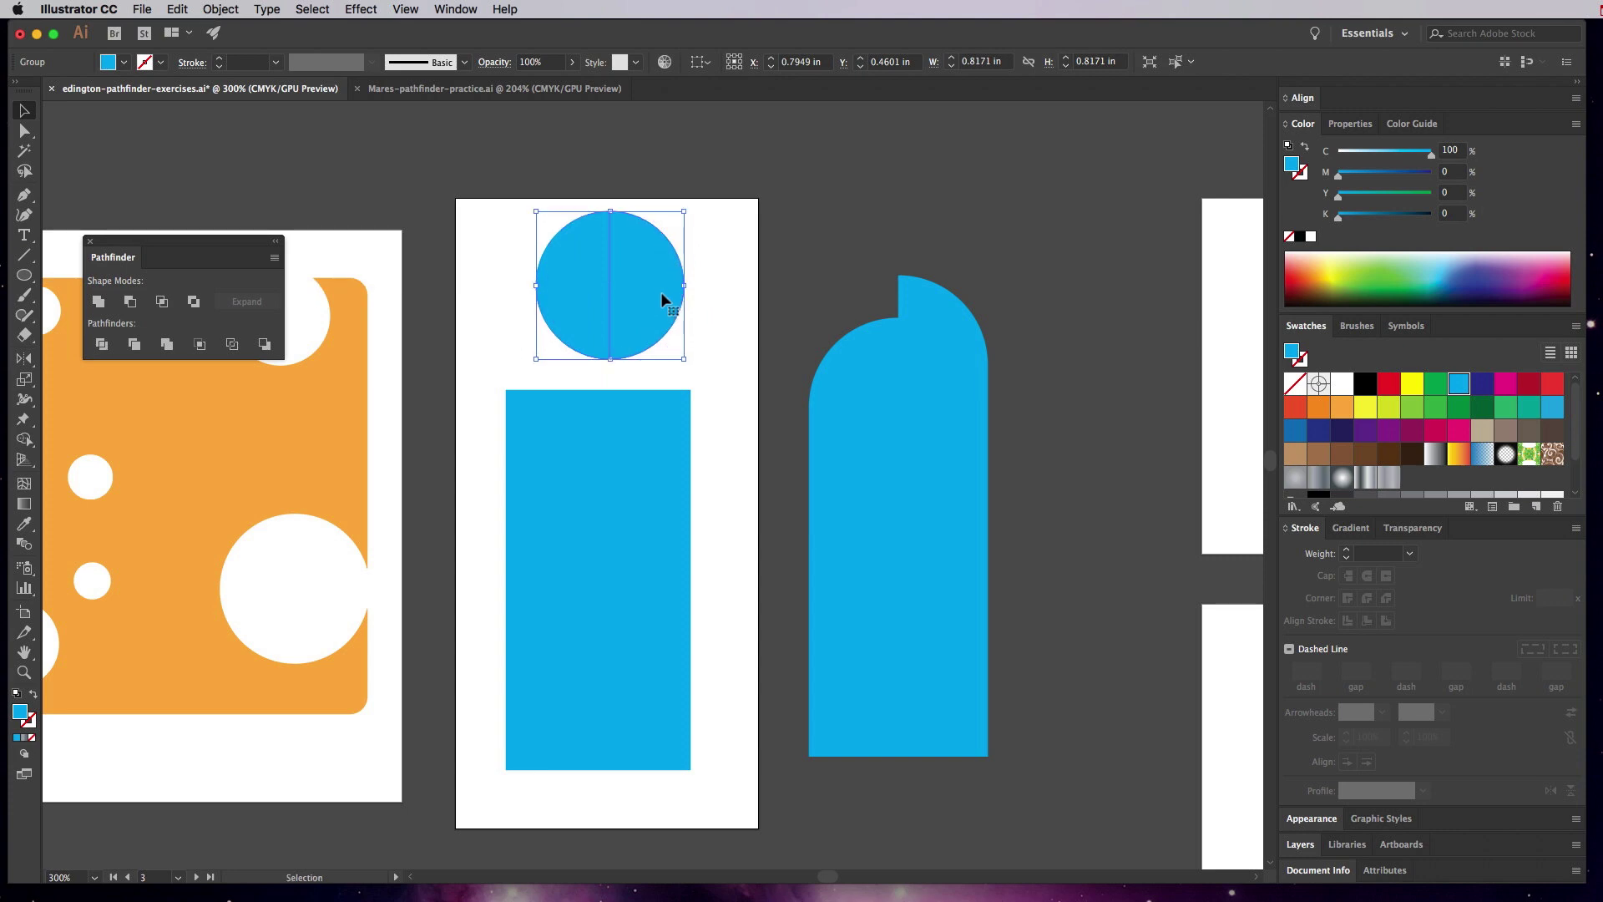
pyautogui.rightClick(644, 297)
pyautogui.click(700, 434)
pyautogui.moveTo(683, 282); pyautogui.dragTo(710, 272)
pyautogui.moveTo(601, 292); pyautogui.dragTo(562, 341)
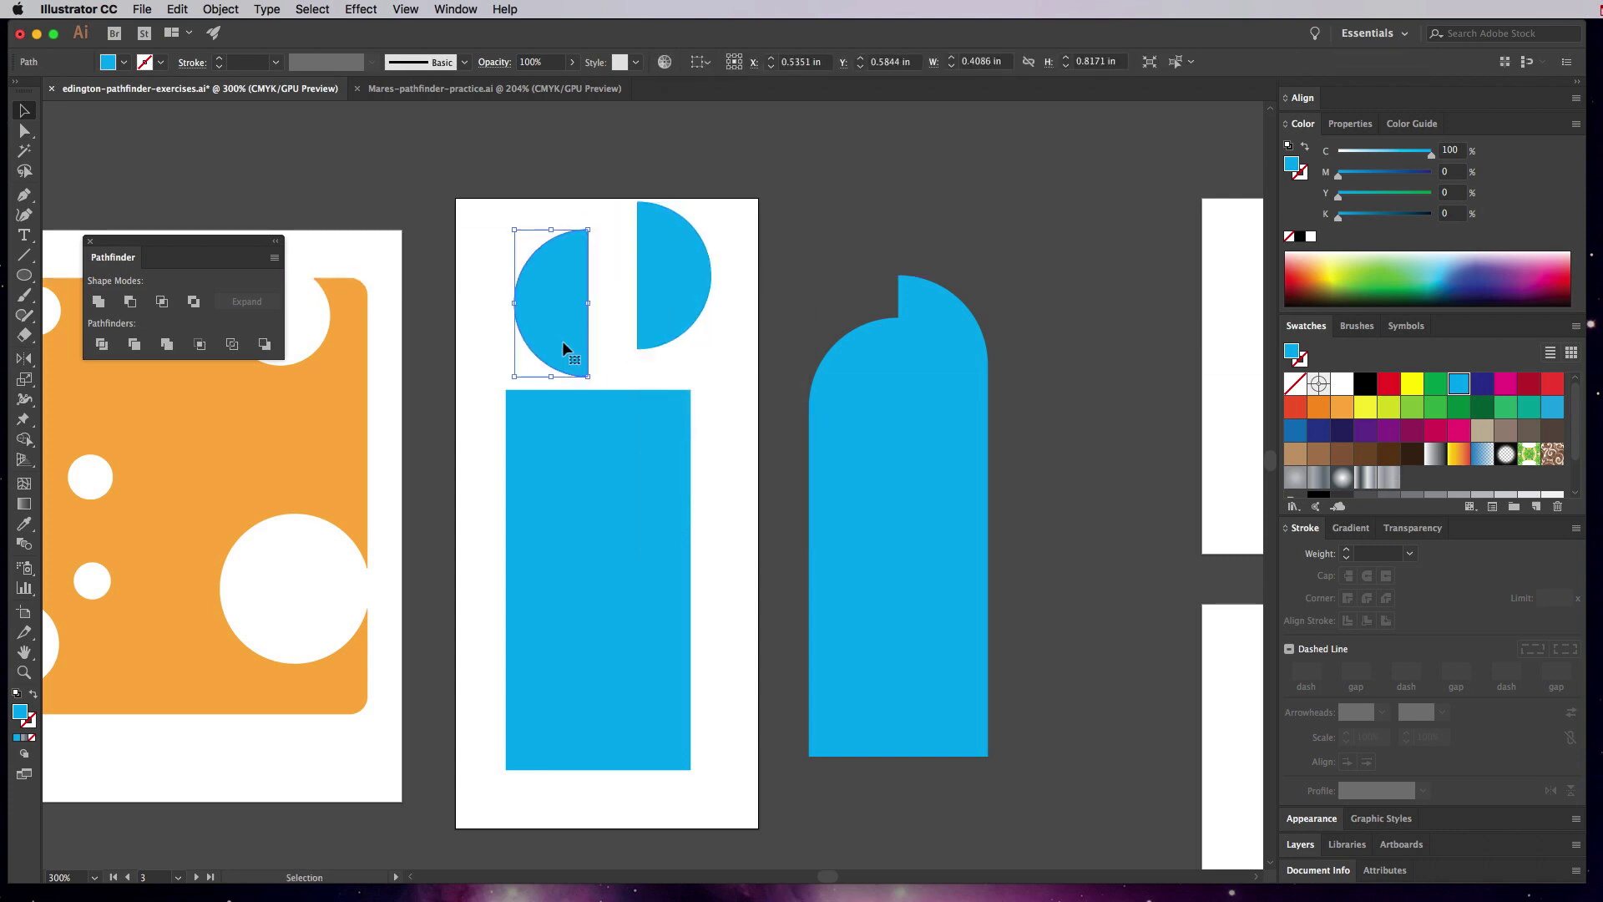
# Place the left half-circle over the rectangle's upper left corner, flush with the left edge and centred on the top edge
pyautogui.scroll(-1, 565, 334)
pyautogui.moveTo(551, 273); pyautogui.dragTo(543, 353)
pyautogui.click(491, 372)
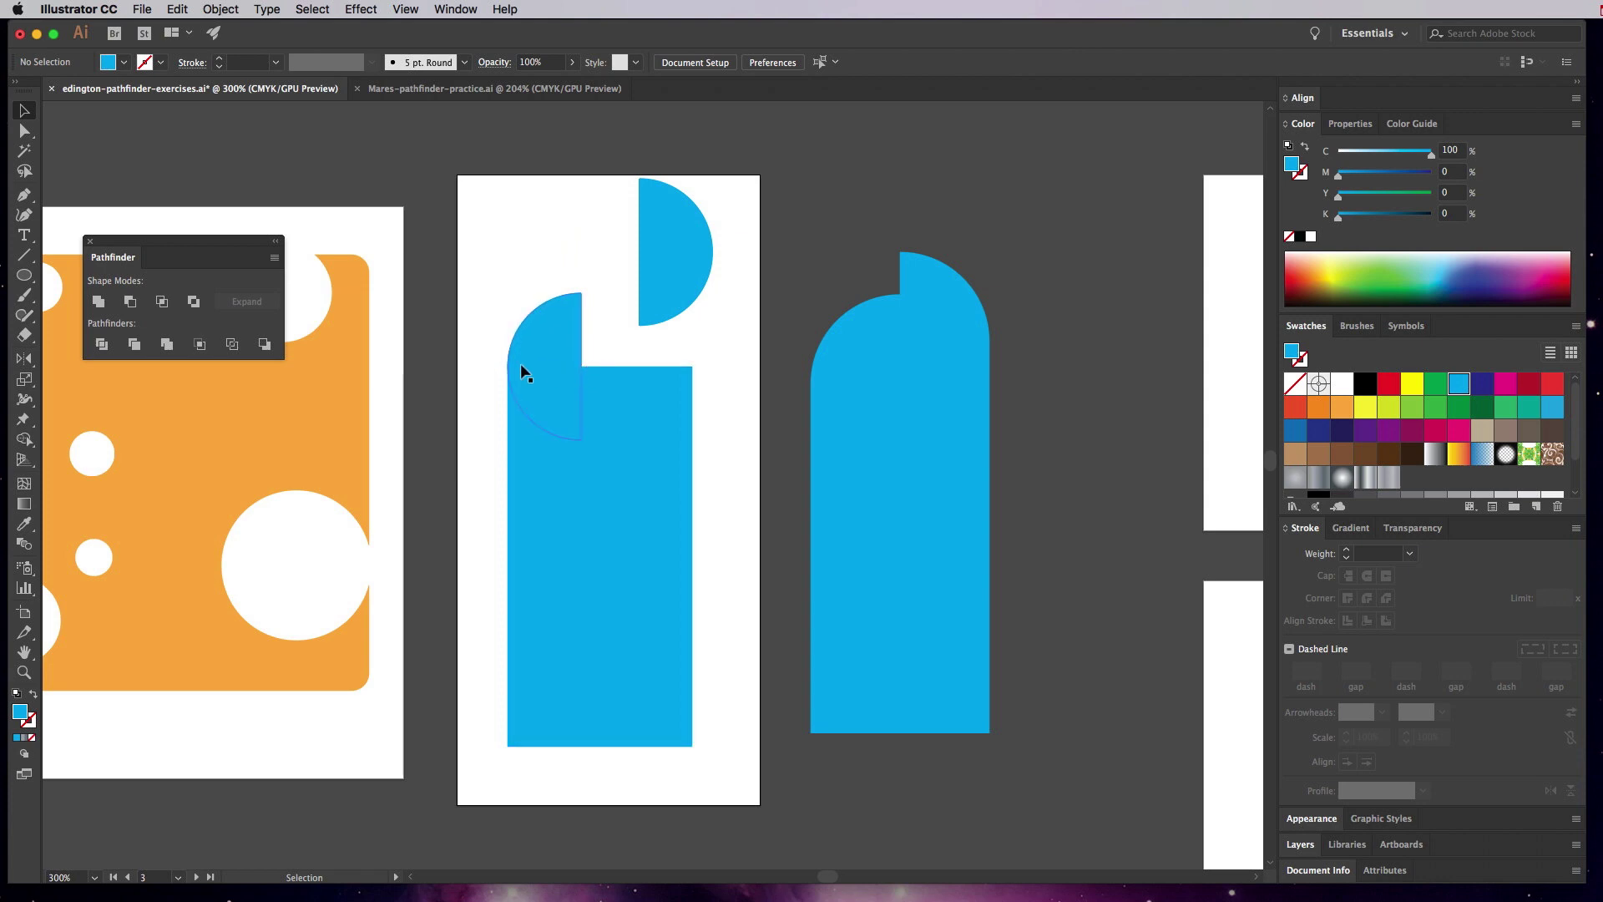
pyautogui.moveTo(533, 358); pyautogui.dragTo(583, 376)
pyautogui.click(489, 381)
# Place the right half-circle over the rectangle's upper right corner, flush with the right edge and level with the left half
pyautogui.click(584, 243)
pyautogui.click(673, 234)
pyautogui.moveTo(684, 242); pyautogui.dragTo(663, 355)
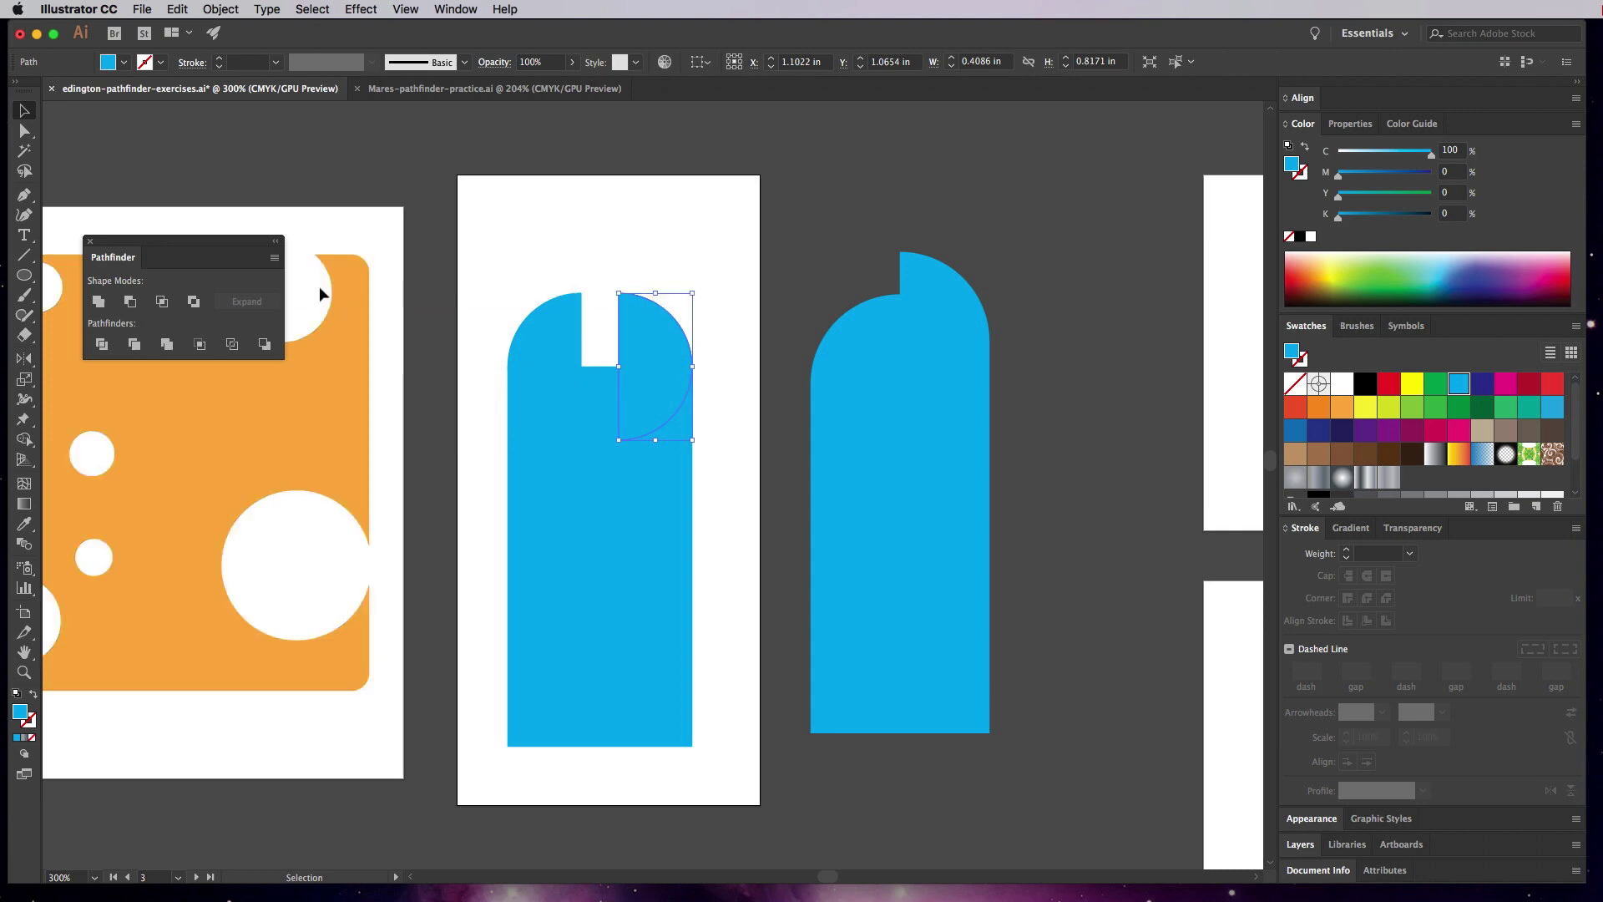
# Enlarge the right half-circle to about 1.22 in tall so it meets the left half, and recentre it on the rectangle's top edge
pyautogui.moveTo(618, 293); pyautogui.dragTo(573, 221)
pyautogui.click(726, 334)
pyautogui.moveTo(681, 342); pyautogui.dragTo(679, 384)
pyautogui.click(735, 383)
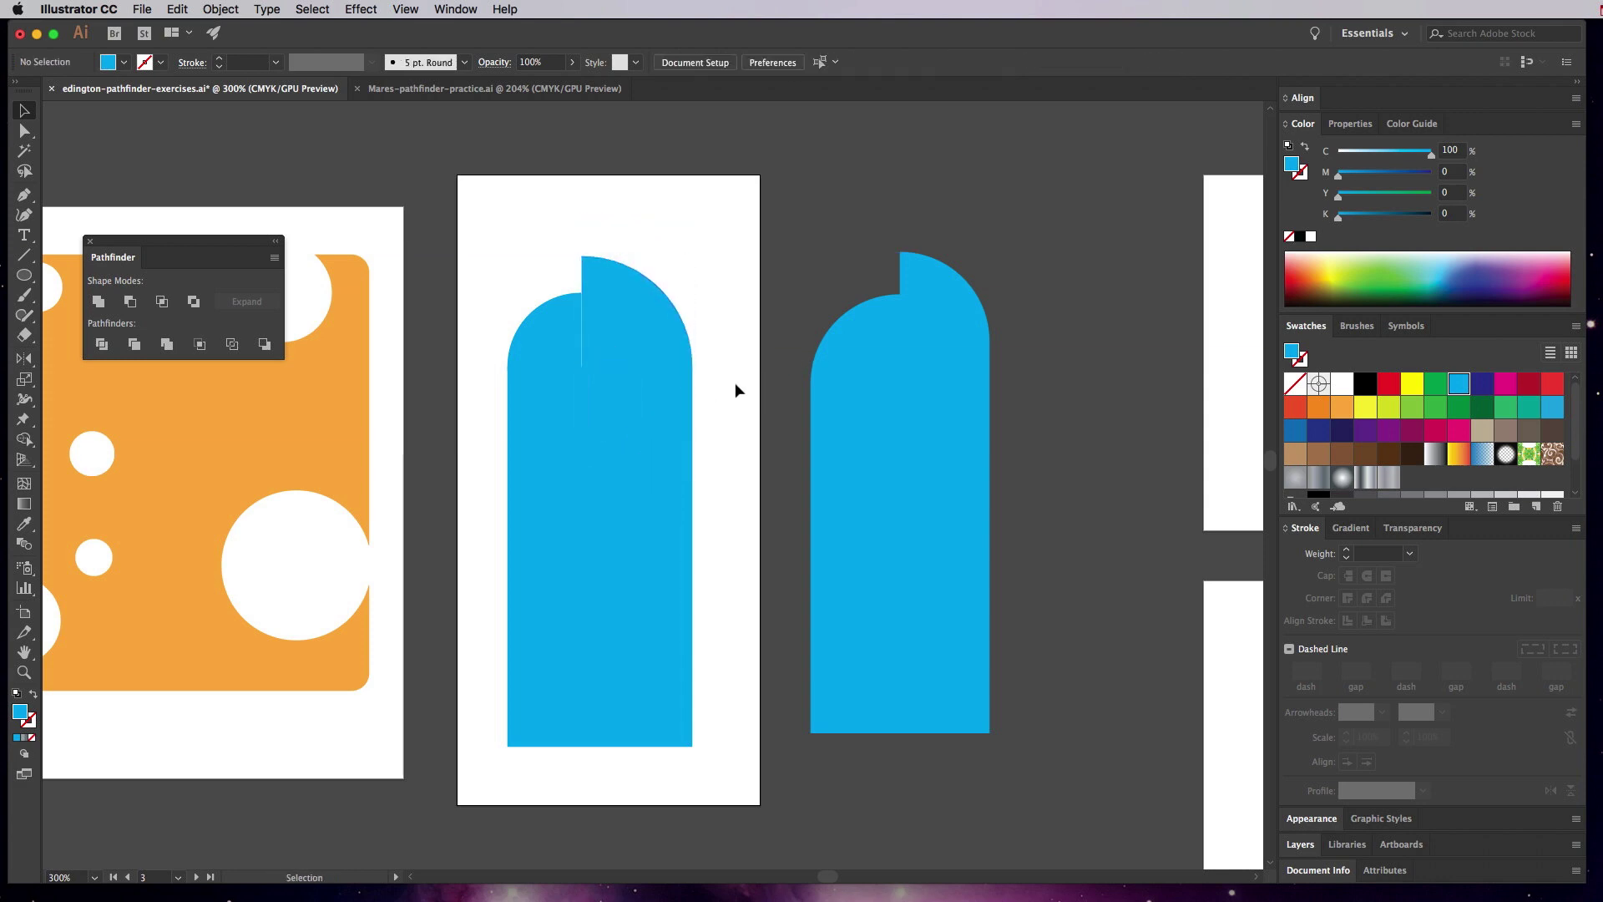
# Try to enlarge the left half-circle to about 1 in tall and shift it upward, and undo the attempt
pyautogui.click(573, 402)
pyautogui.moveTo(581, 440)
pyautogui.mouseDown()
pyautogui.moveTo(598, 473)
pyautogui.moveTo(573, 414)
pyautogui.mouseUp()
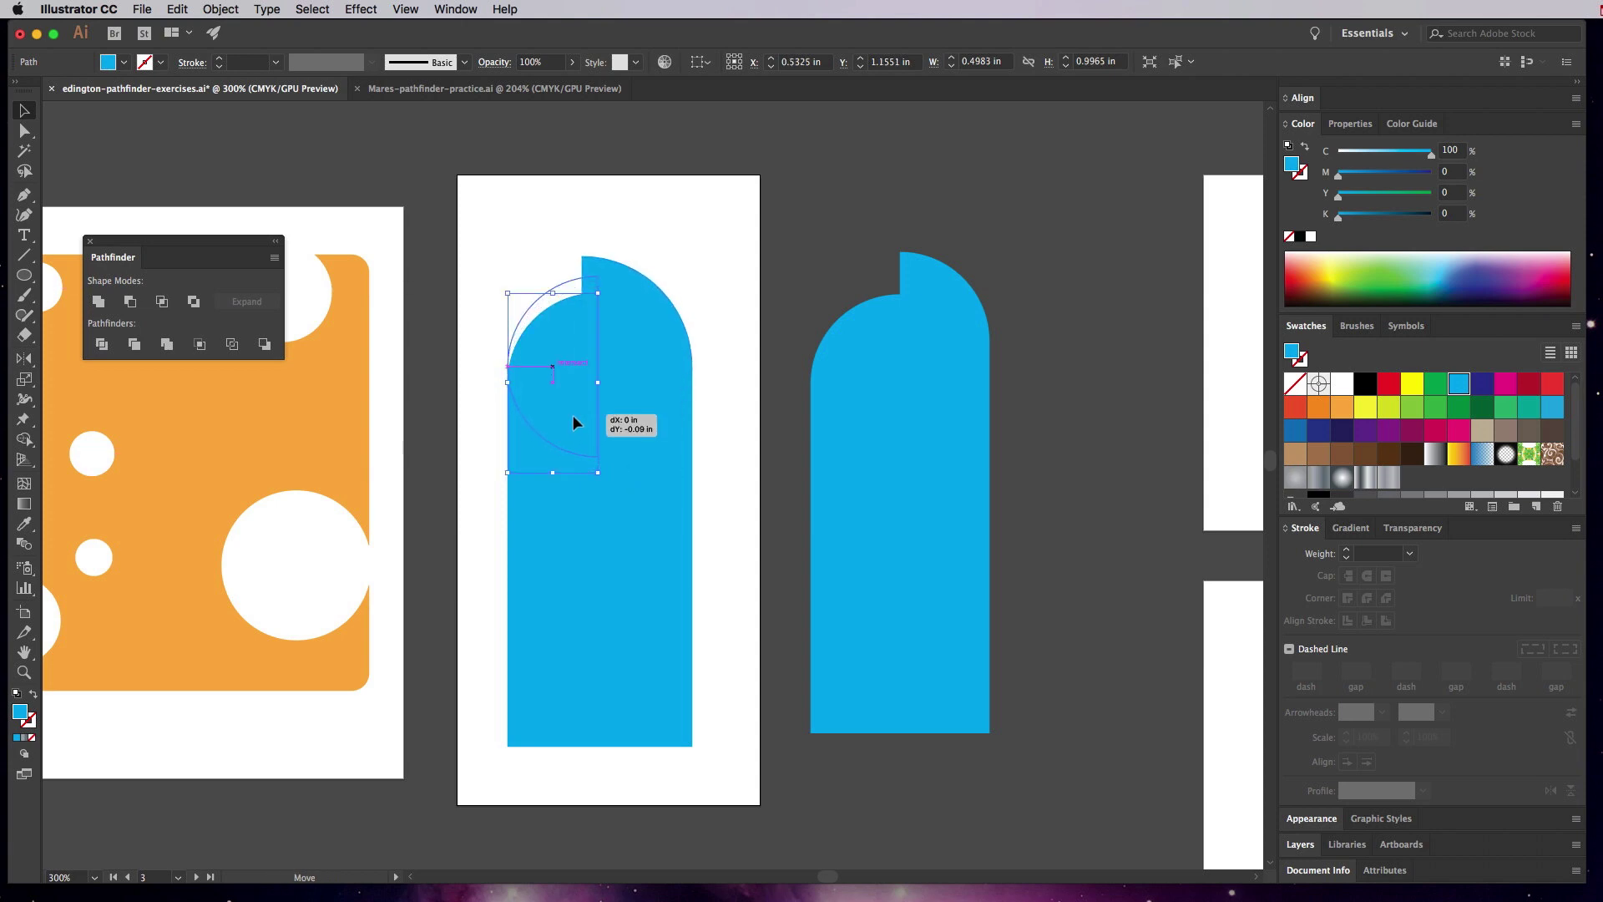
pyautogui.click(704, 279)
pyautogui.click(558, 307)
pyautogui.press('a')
pyautogui.hotkey('ctrl', 'z')
pyautogui.press('v')
pyautogui.click(701, 285)
pyautogui.click(626, 376)
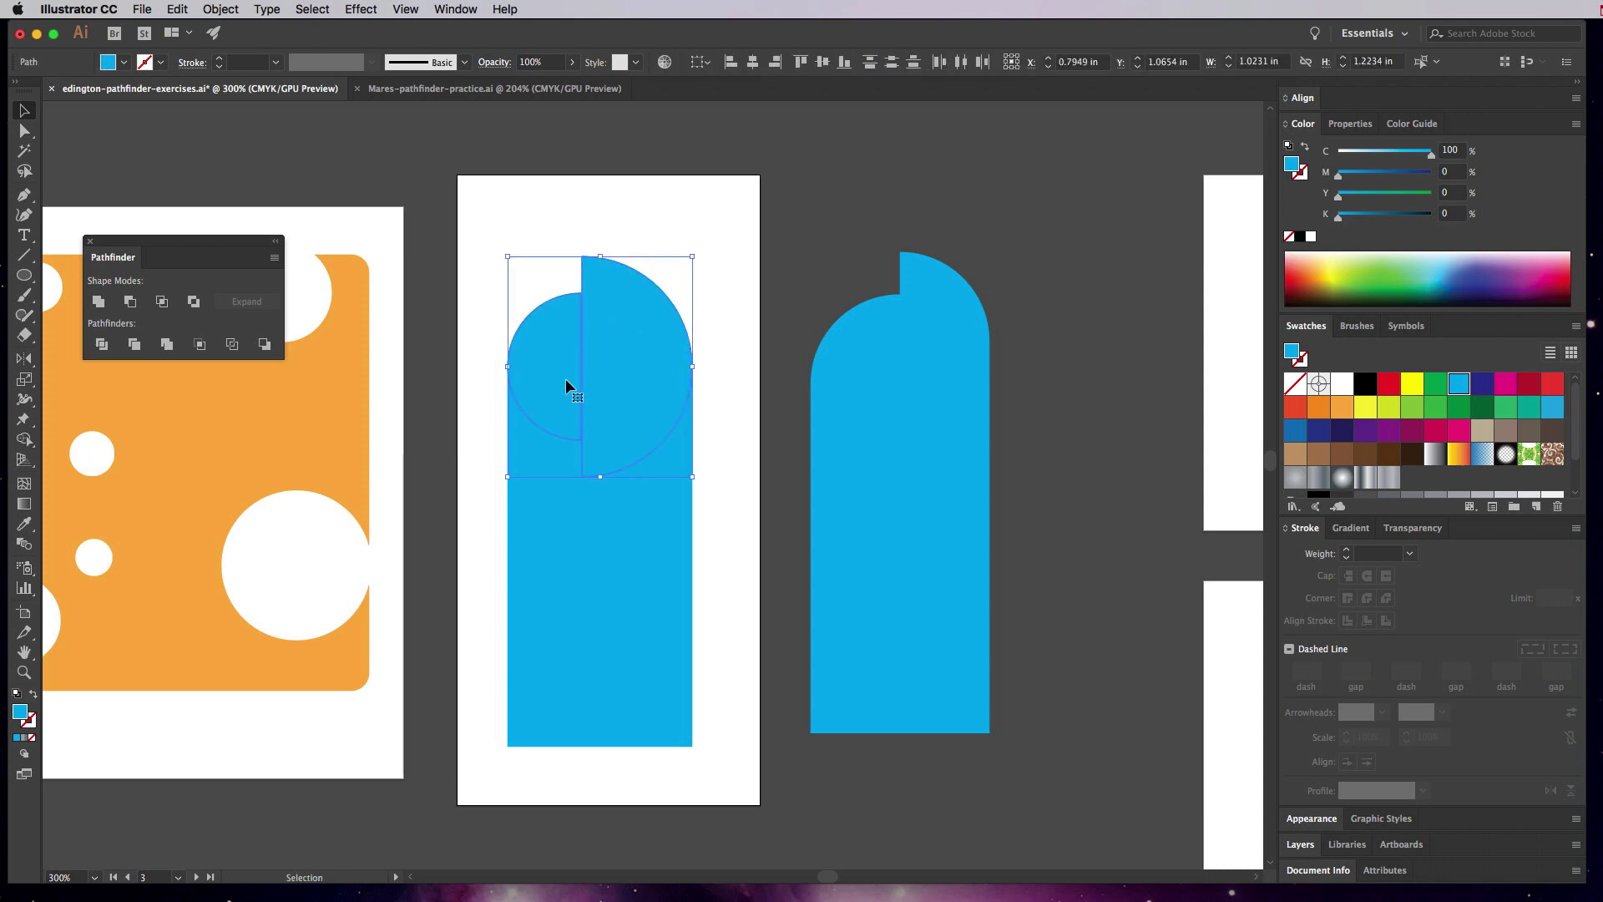
pyautogui.click(683, 224)
# Enlarge the left half-circle to about 0.86 in tall so it slightly overlaps the right one, and nudge it up
pyautogui.click(574, 334)
pyautogui.moveTo(582, 441); pyautogui.dragTo(587, 459)
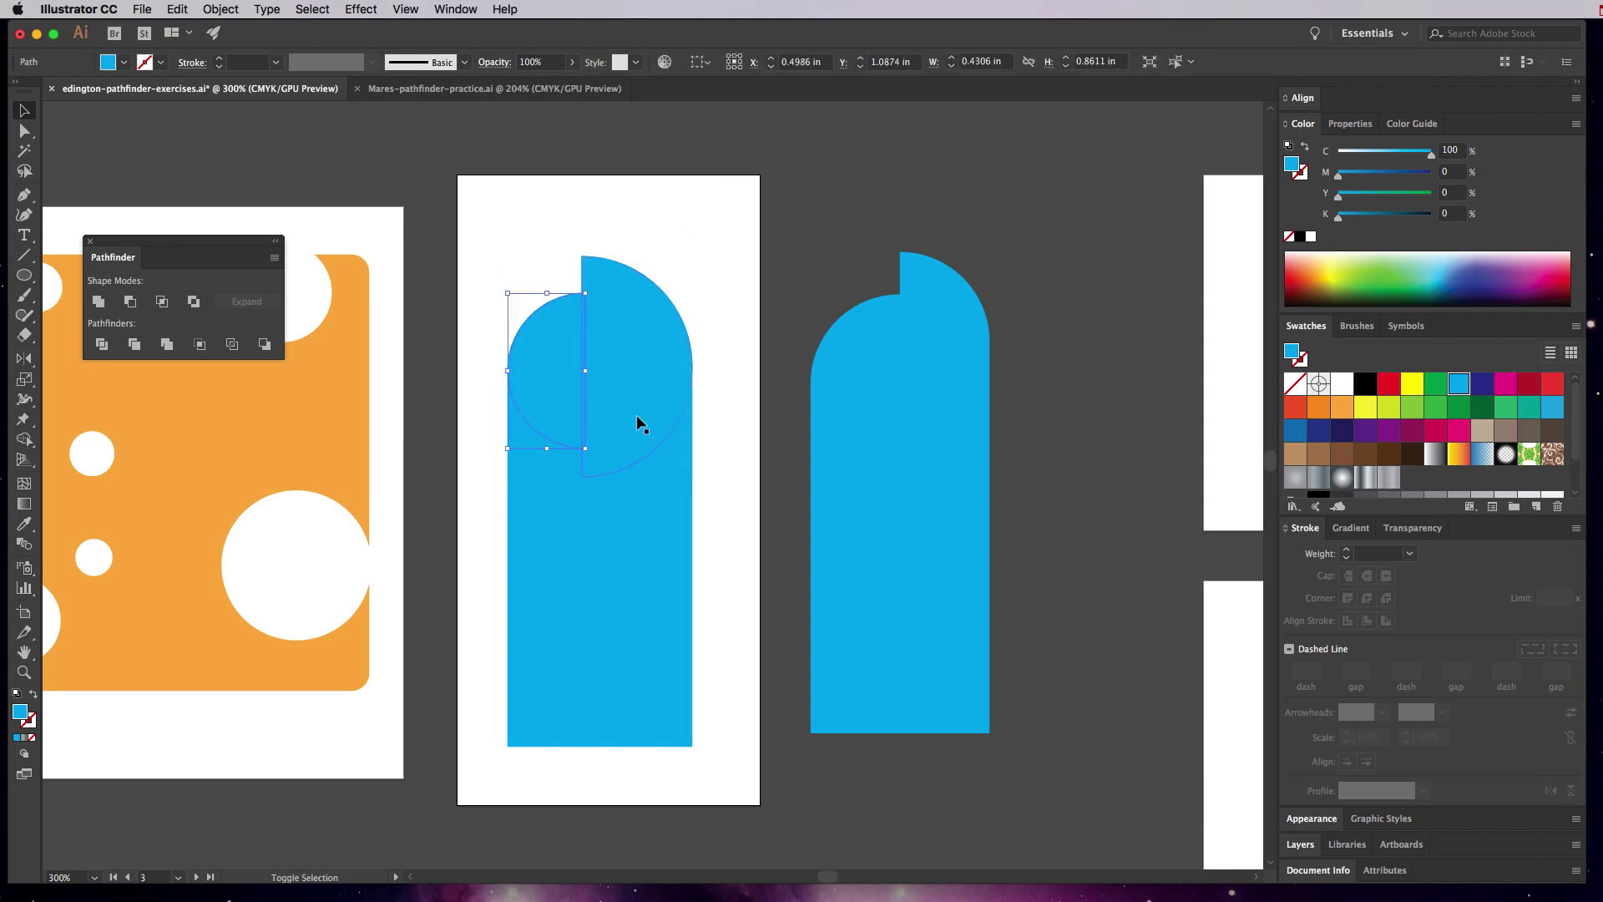
pyautogui.click(699, 281)
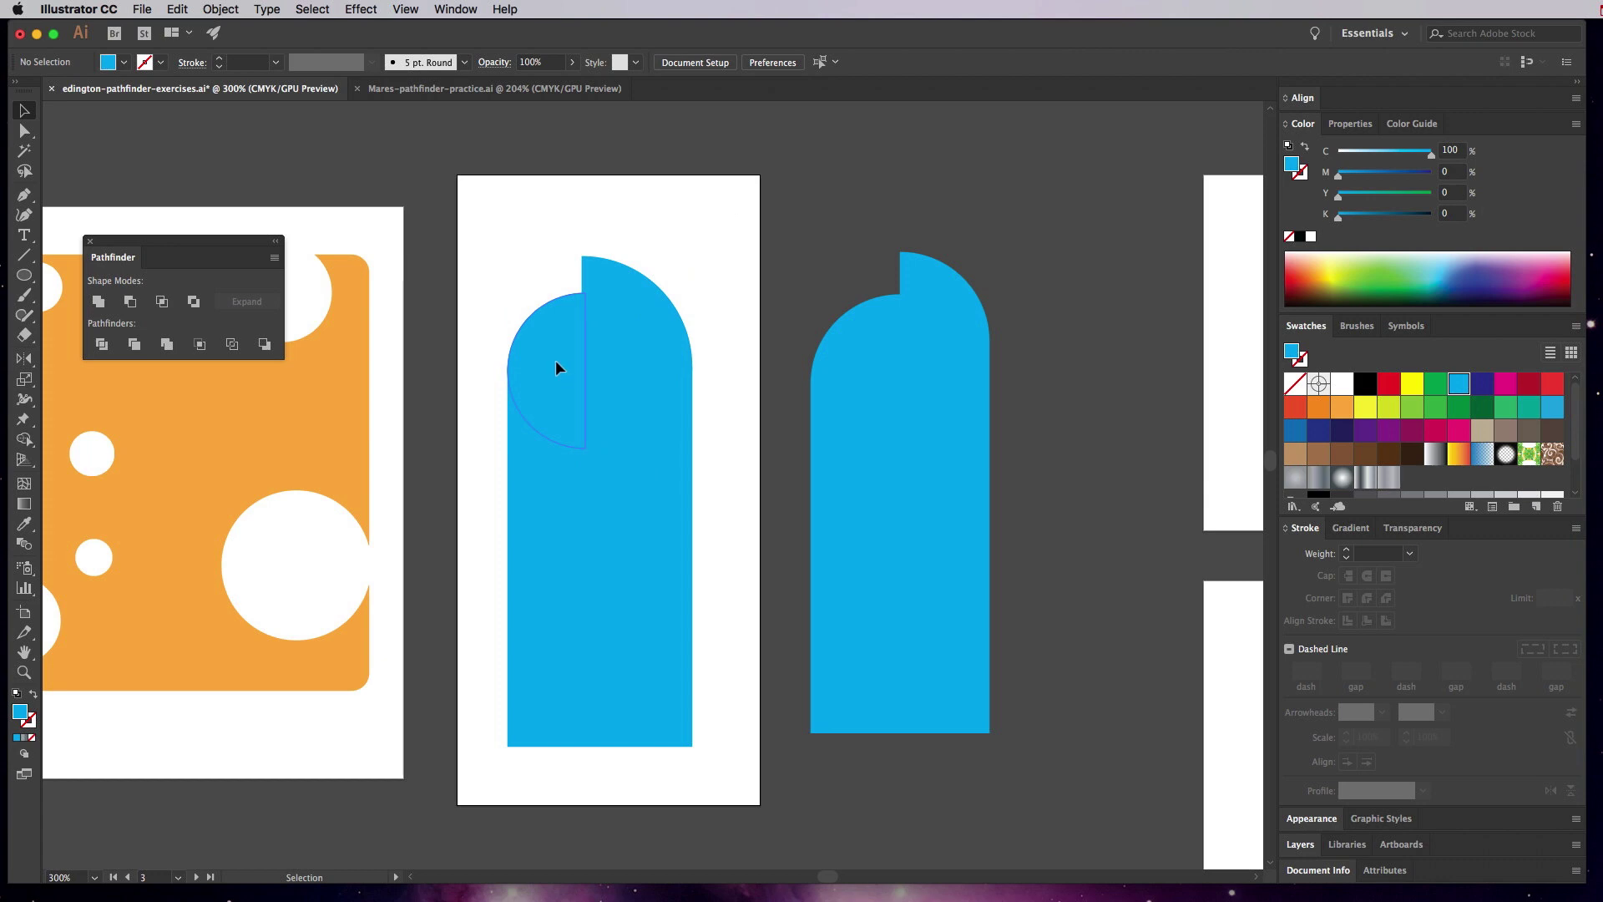
pyautogui.click(556, 358)
pyautogui.click(716, 297)
# Unite the rectangle and both half-circles into one shape and move it slightly up and to the right on the artboard
pyautogui.moveTo(534, 219); pyautogui.dragTo(506, 252)
pyautogui.click(724, 434)
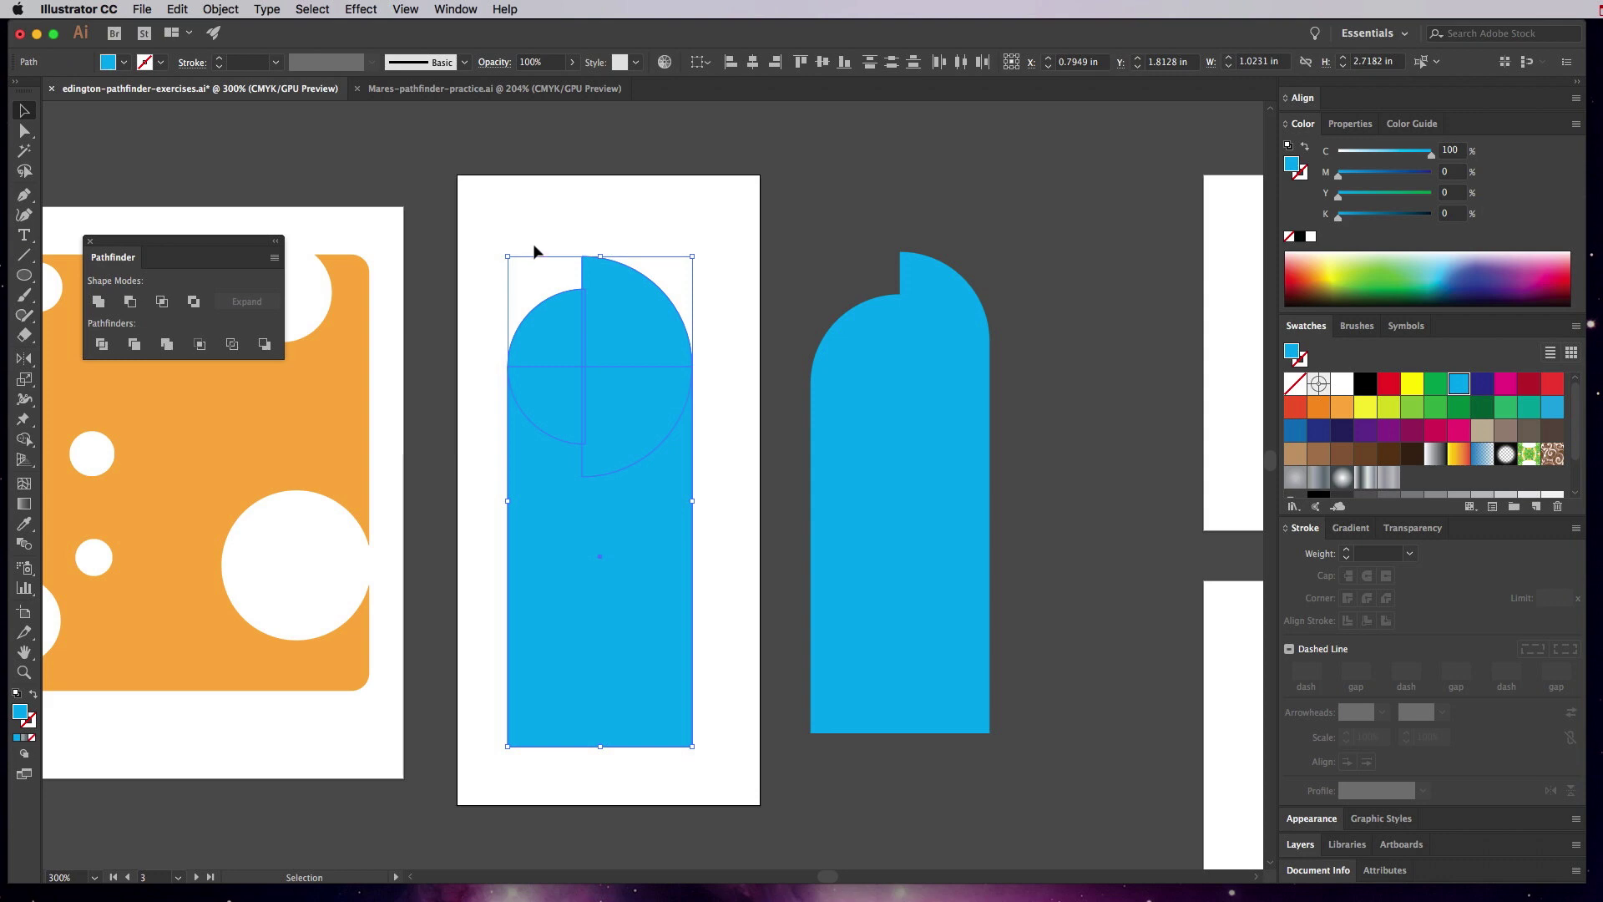
pyautogui.click(97, 300)
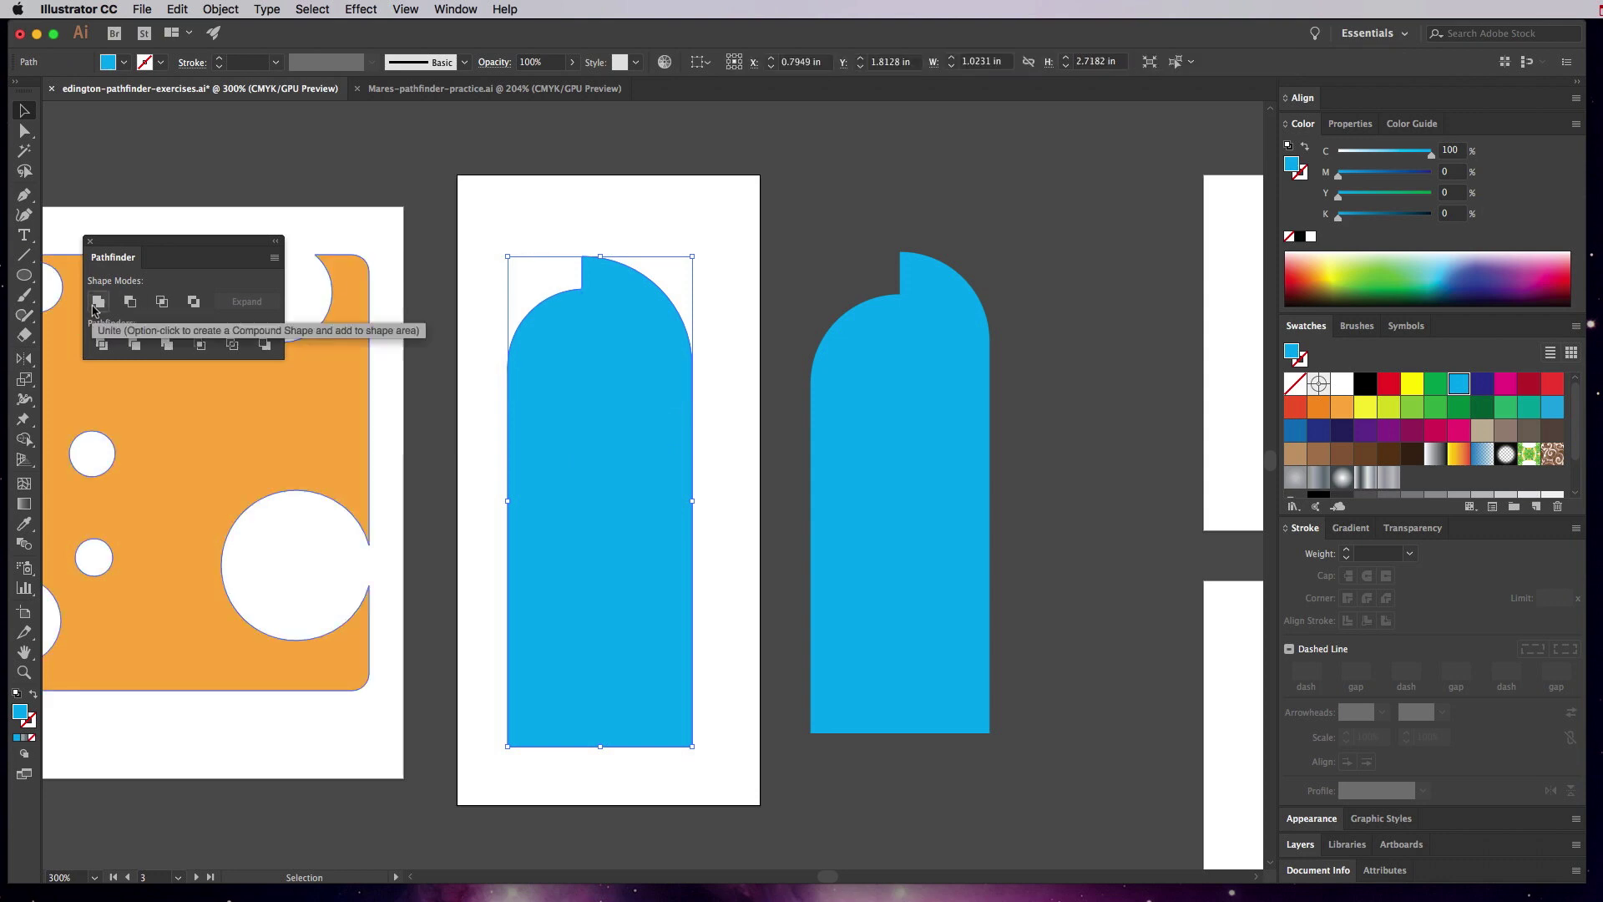
pyautogui.moveTo(680, 385); pyautogui.dragTo(633, 467)
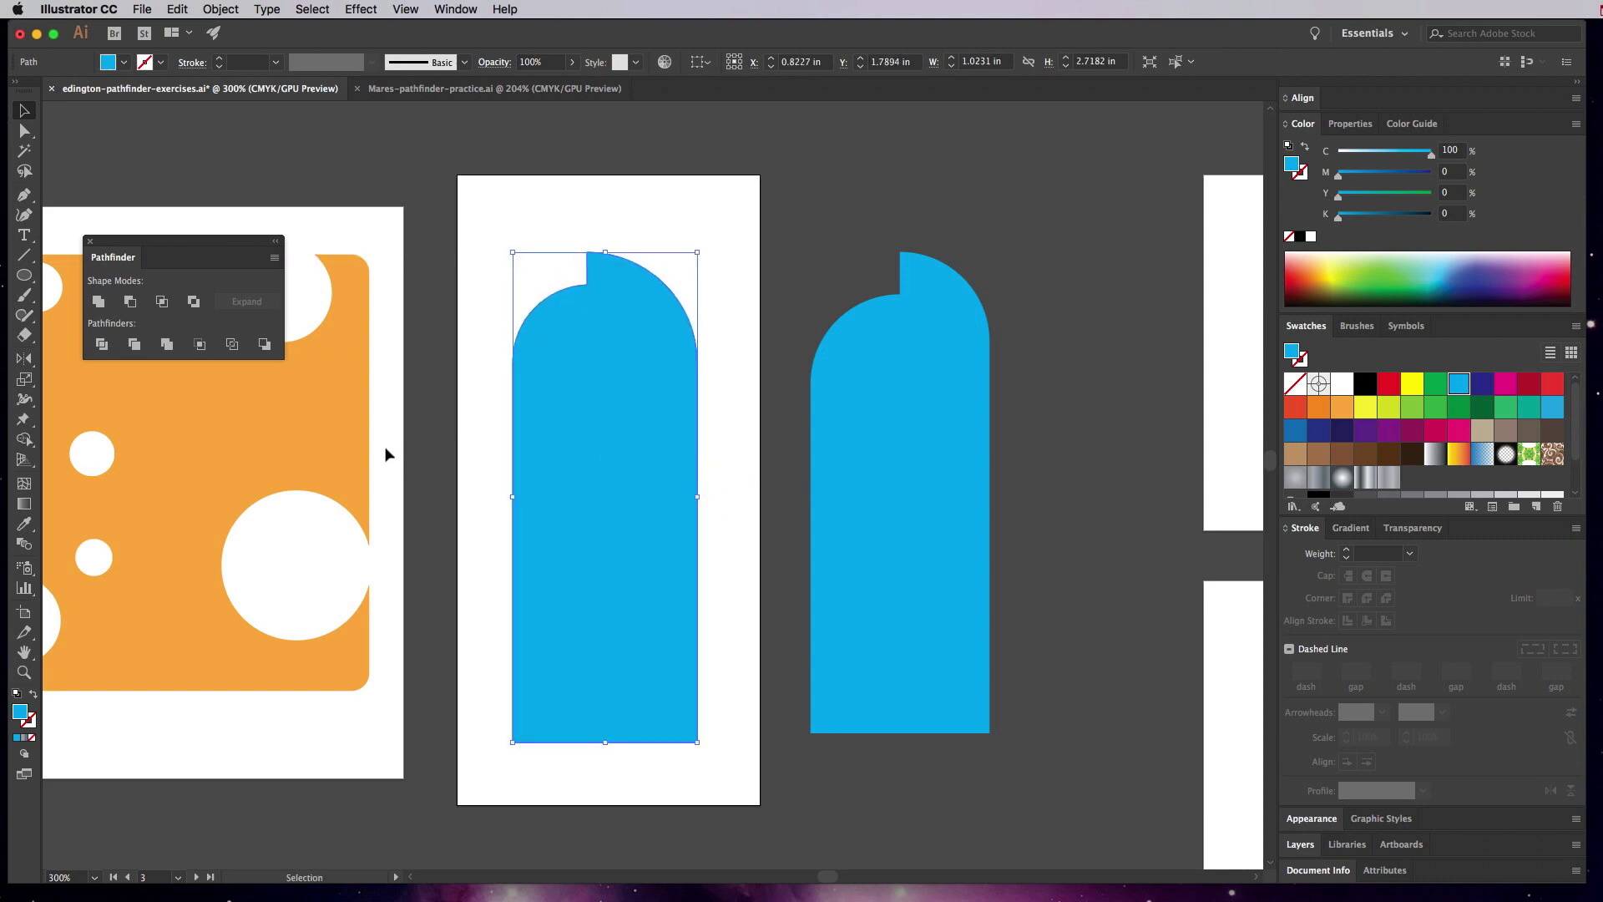
pyautogui.click(753, 355)
pyautogui.moveTo(1048, 355); pyautogui.dragTo(317, 457)
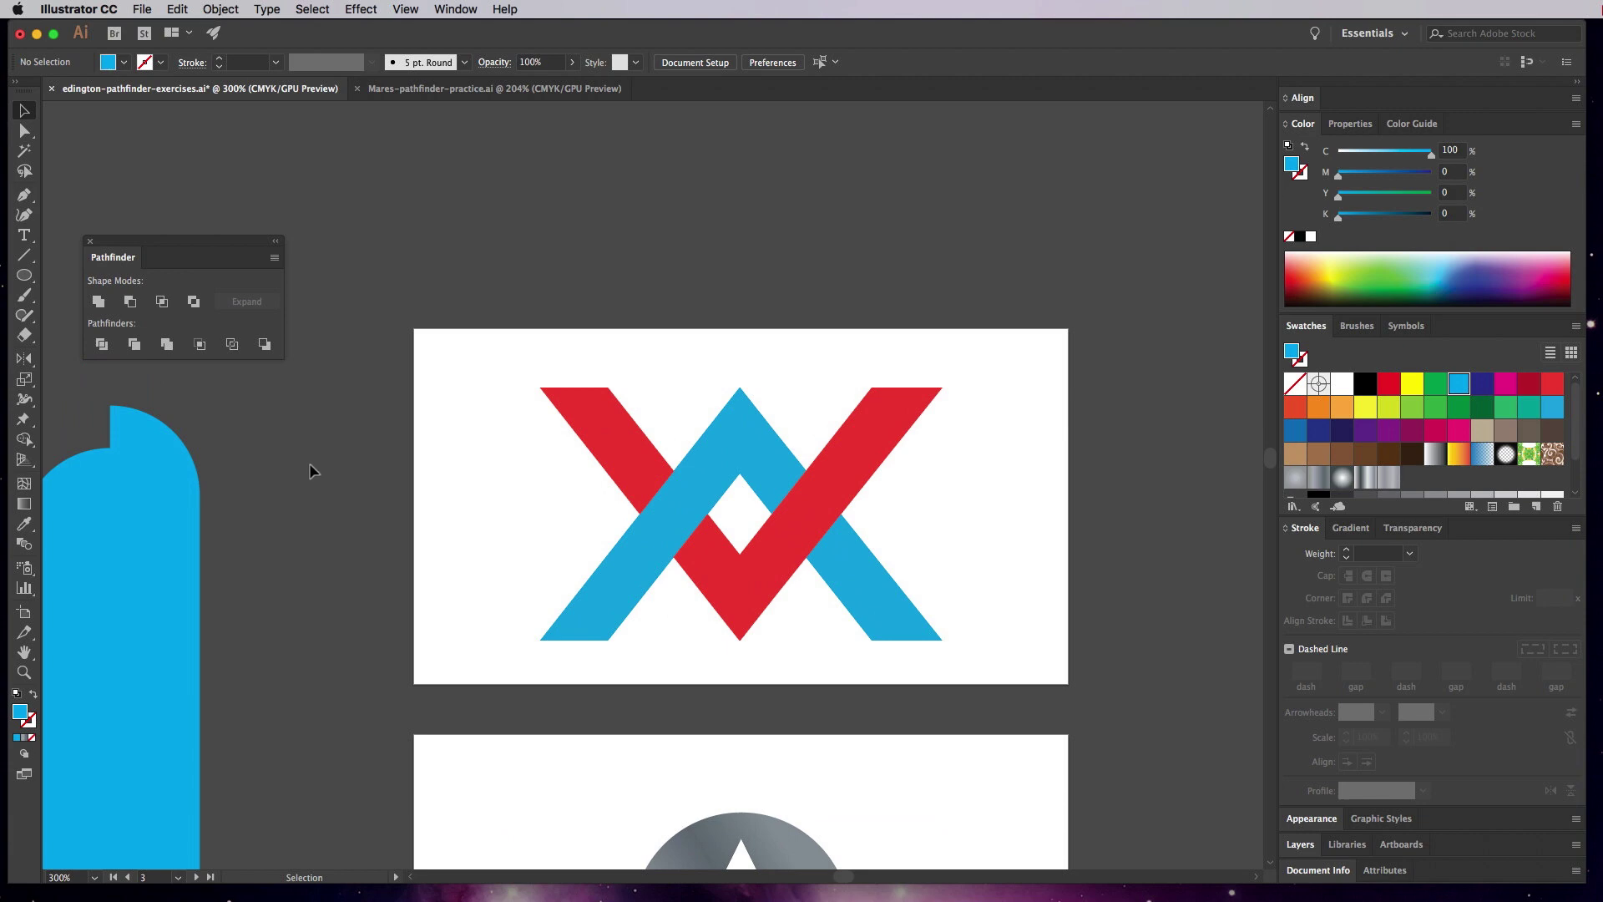
pyautogui.hscroll(-15, 311, 481)
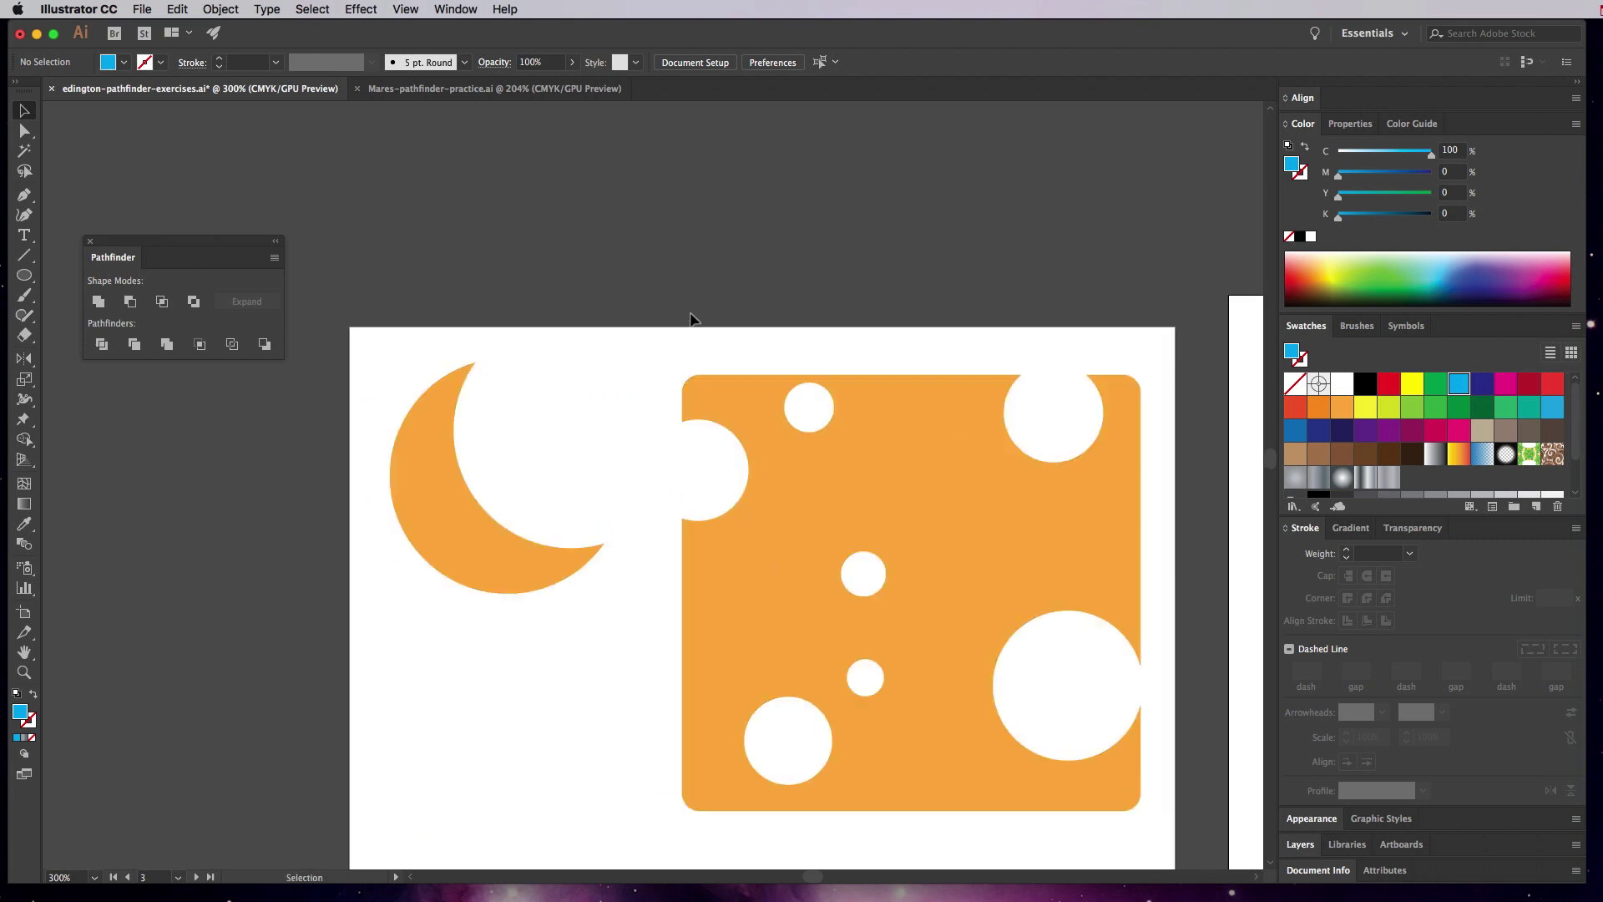
# Move the crescent slightly to the left on its artboard
pyautogui.moveTo(465, 502); pyautogui.dragTo(449, 506)
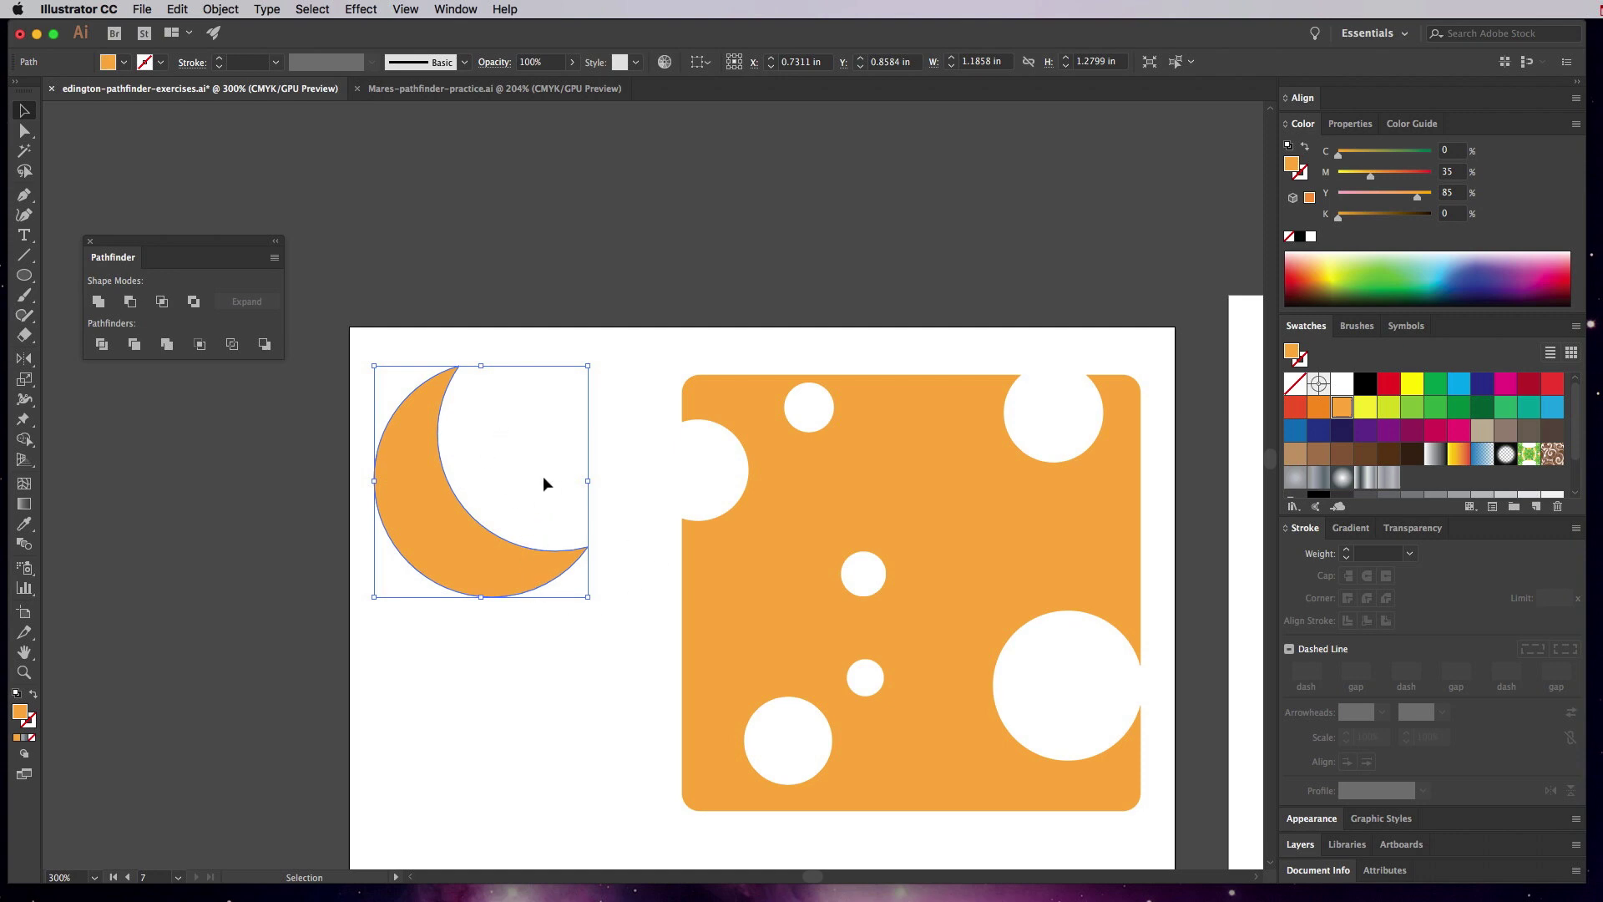
pyautogui.moveTo(1127, 336); pyautogui.dragTo(29, 361)
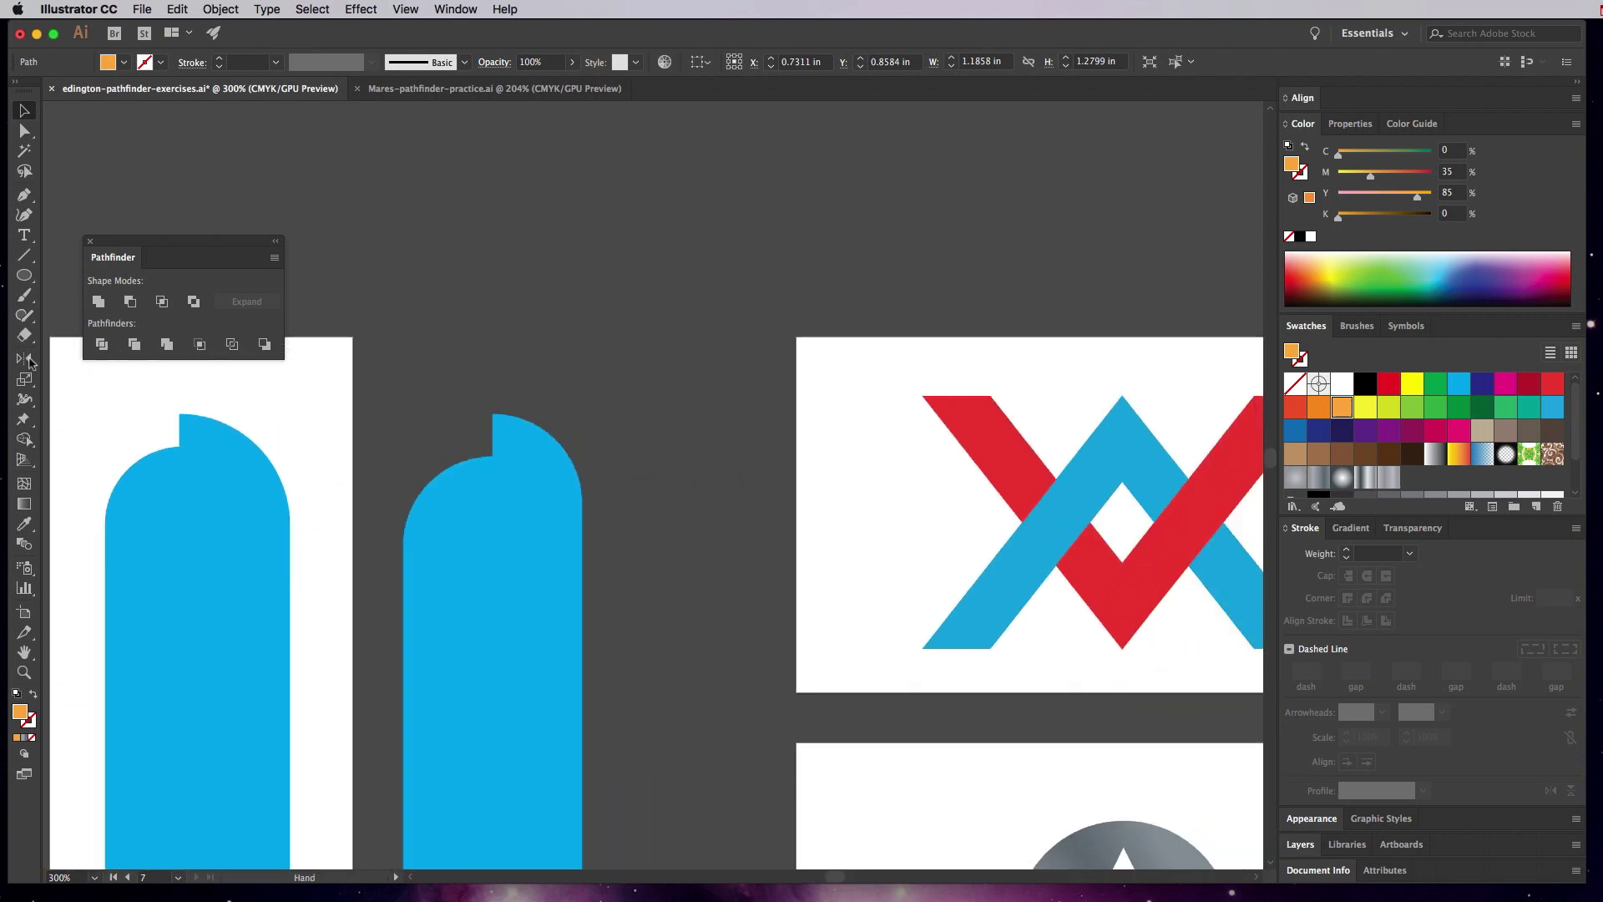
pyautogui.hscroll(10, 357, 404)
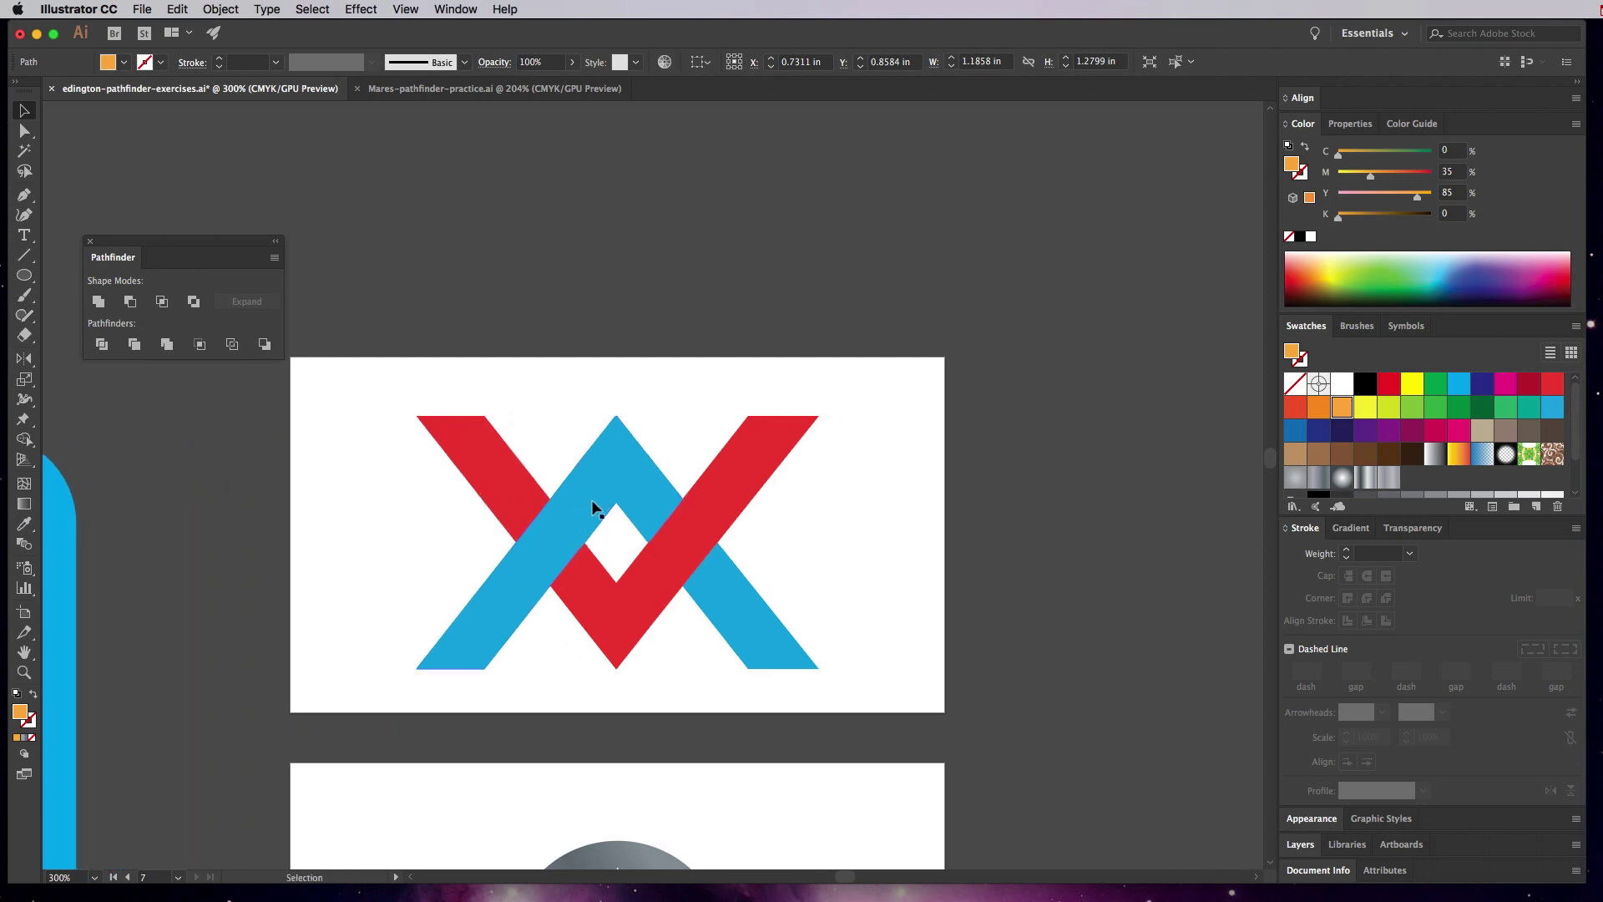
# Activate the Pen tool with the fill set to none and the stroke set to orange
pyautogui.click(25, 197)
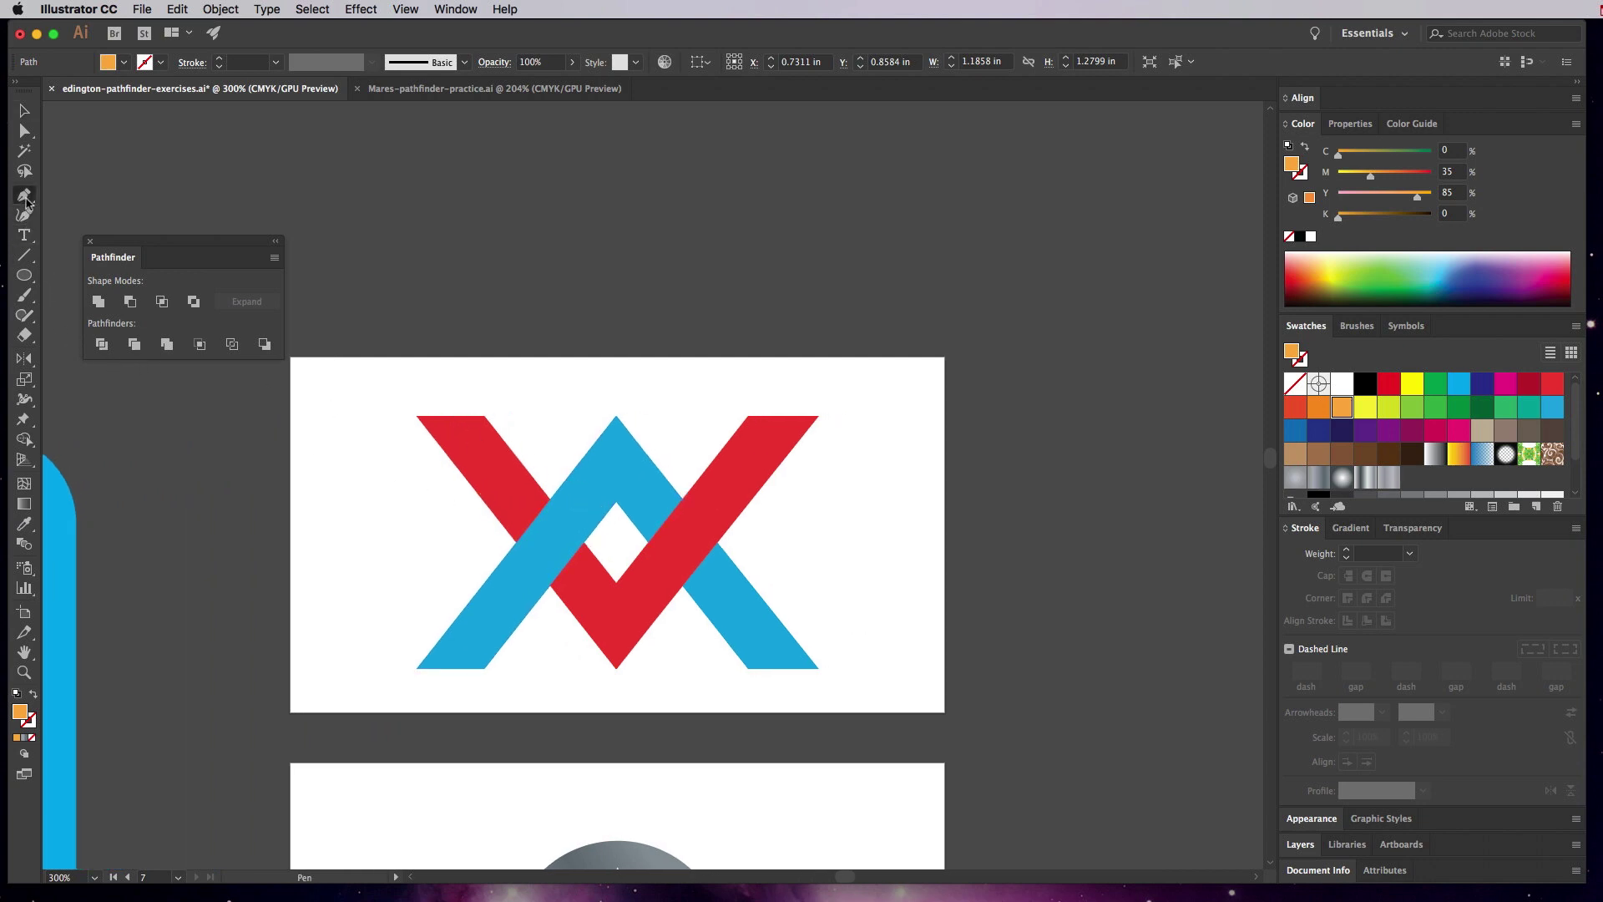
pyautogui.click(123, 62)
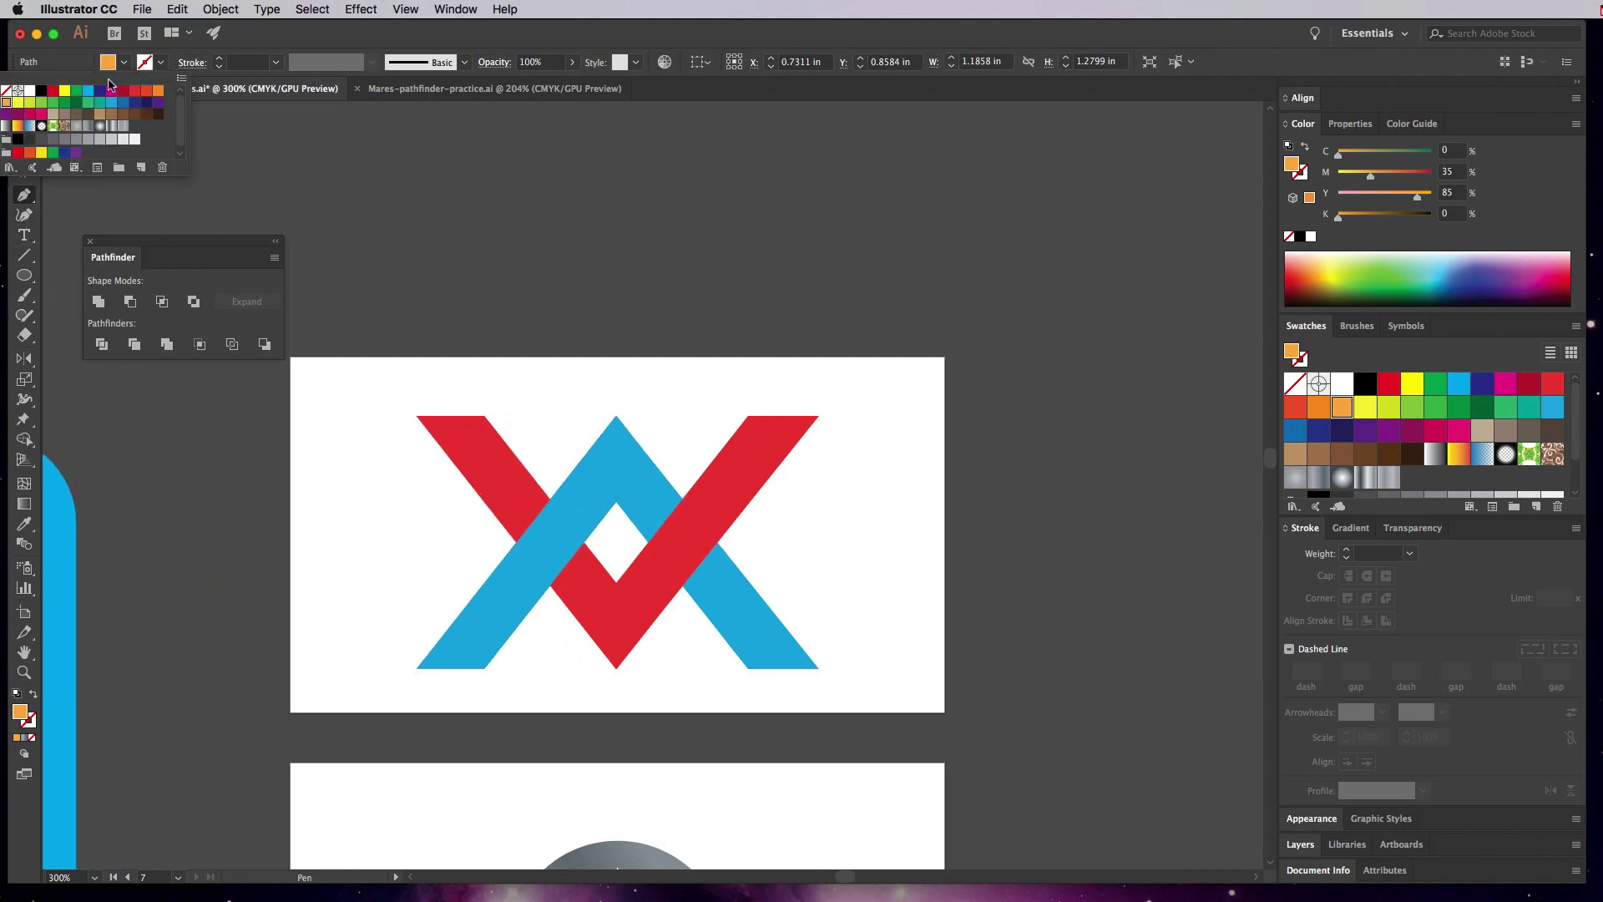
pyautogui.click(6, 91)
pyautogui.click(163, 63)
pyautogui.click(159, 91)
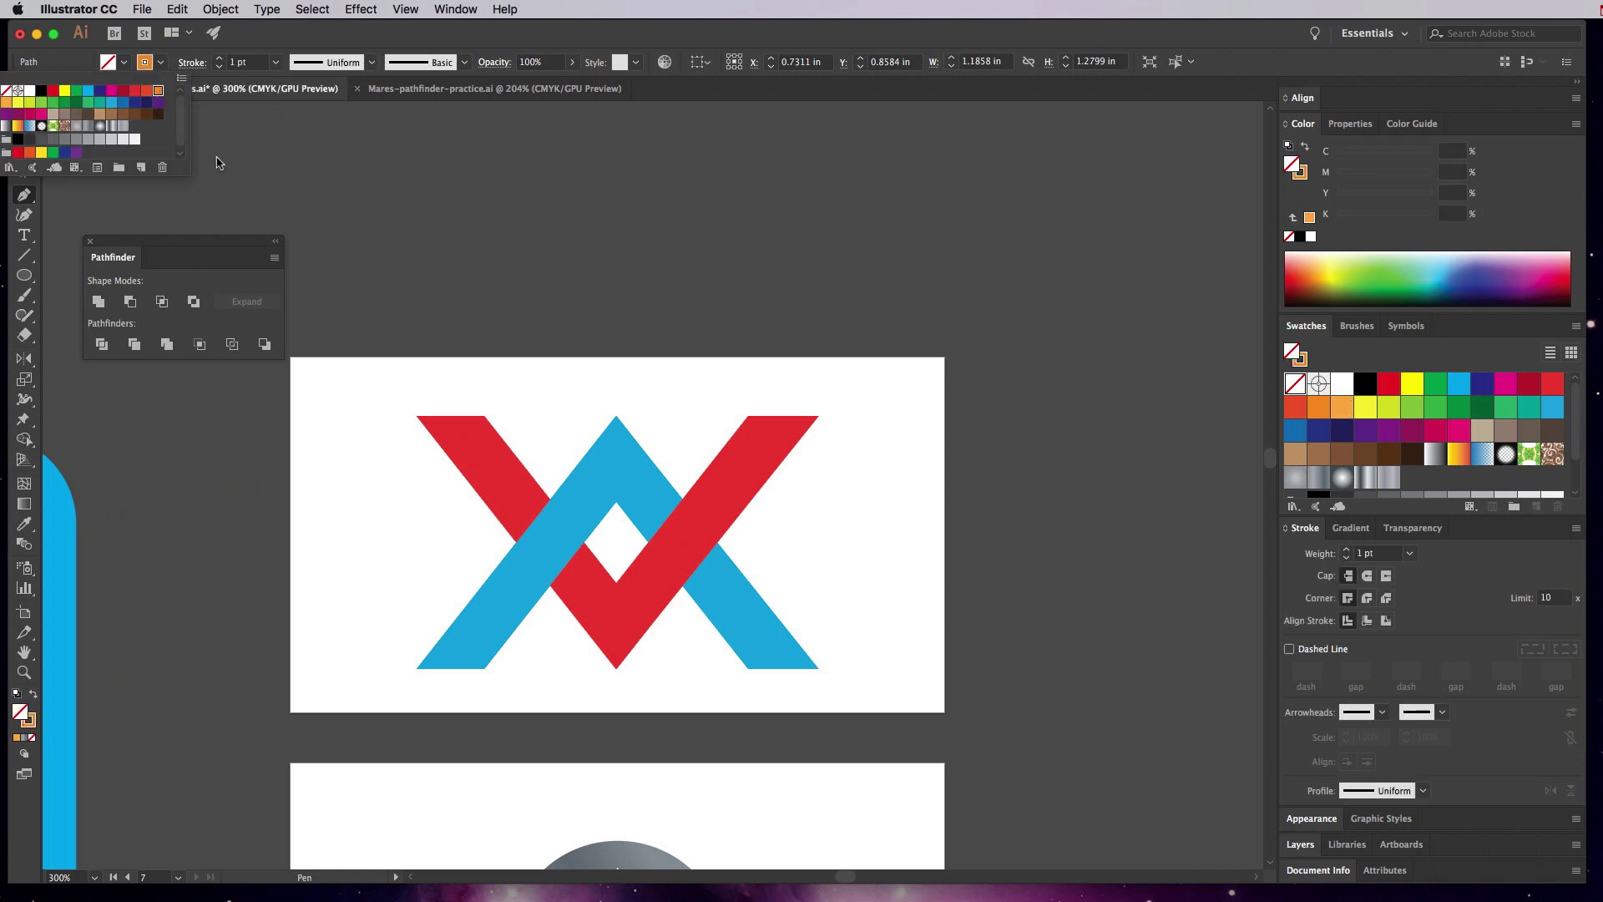
pyautogui.click(29, 205)
# Shrink the interlaced red and blue logo to about 1.16 × 0.73 in and place it above its artboard as a reference
pyautogui.click(24, 110)
pyautogui.moveTo(466, 393); pyautogui.dragTo(965, 395)
pyautogui.moveTo(1070, 508); pyautogui.dragTo(633, 274)
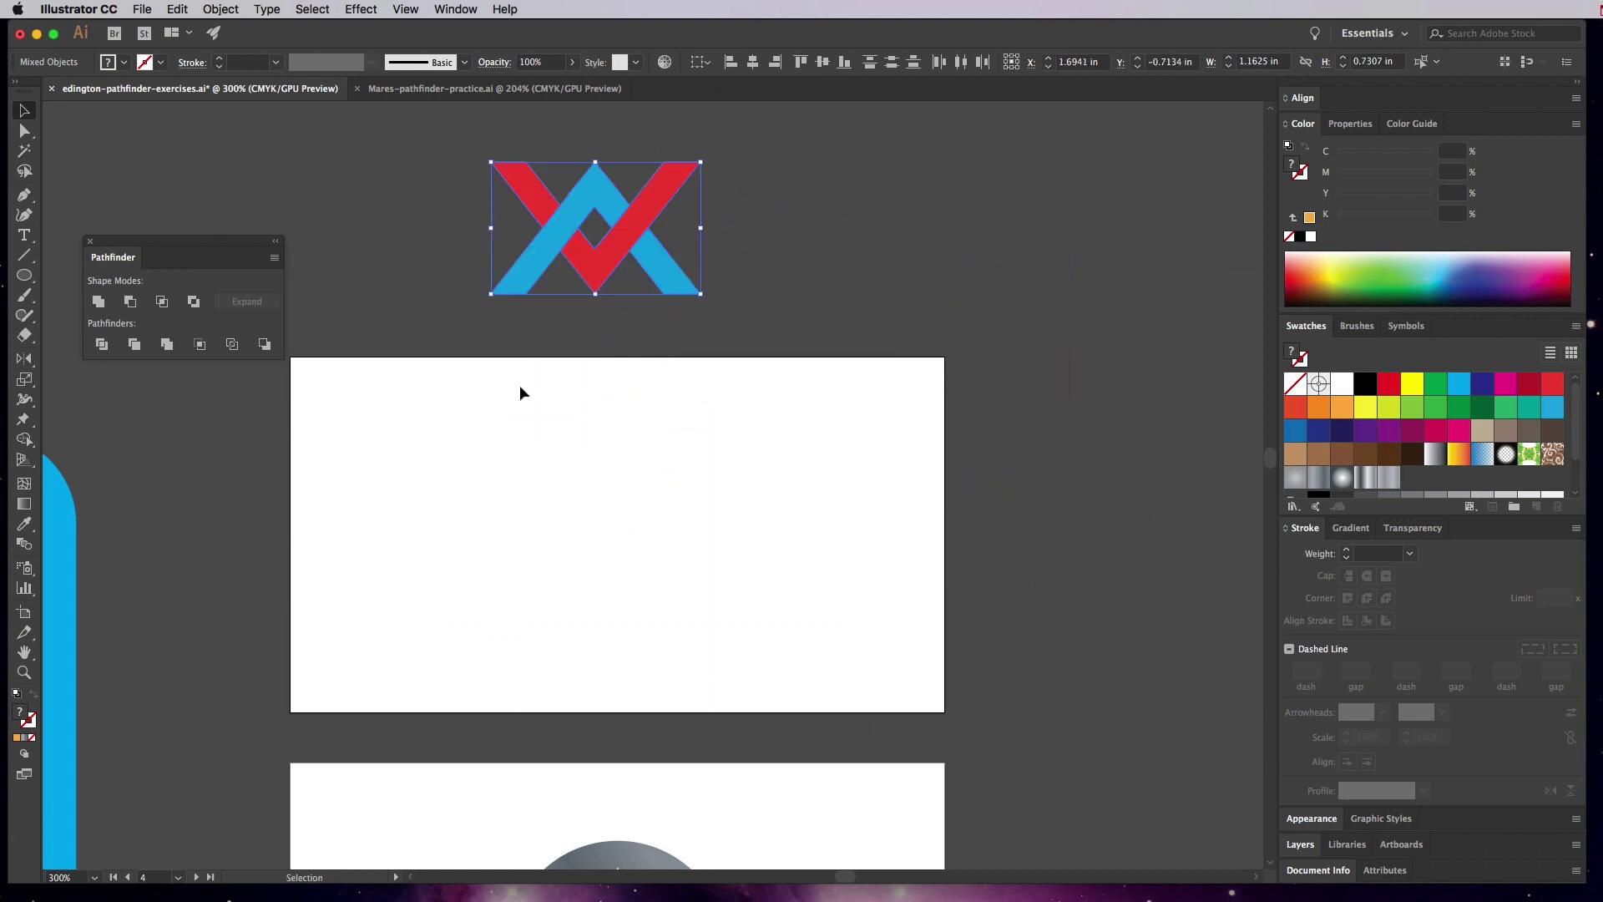
# Try setting the fill to none while the reference logo is selected, and undo the change
pyautogui.click(24, 199)
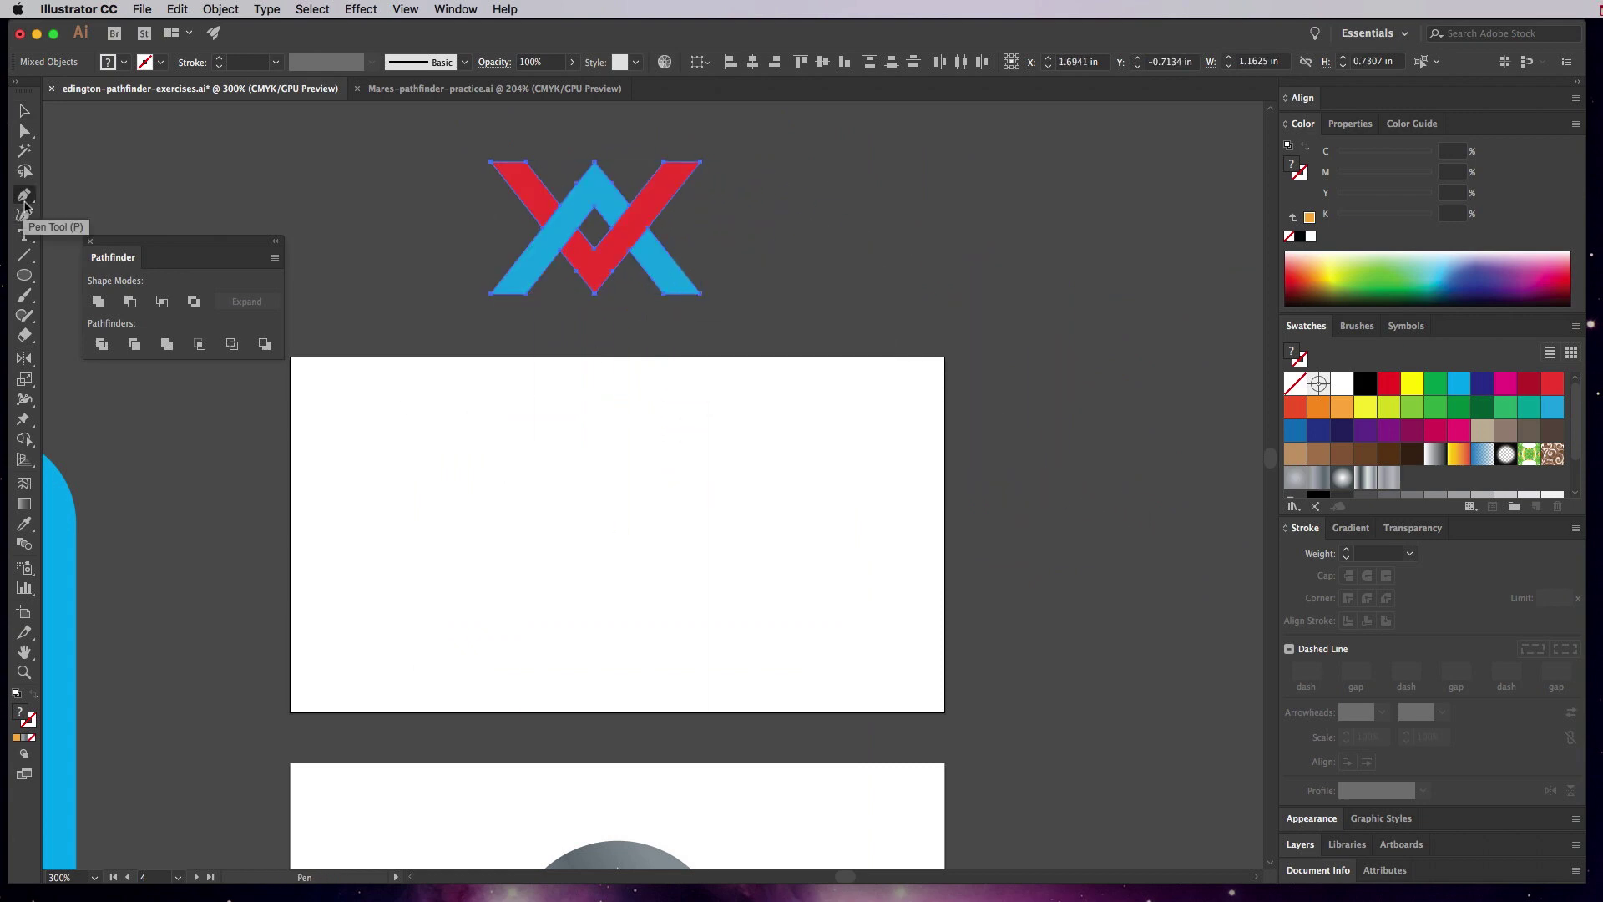
pyautogui.click(107, 66)
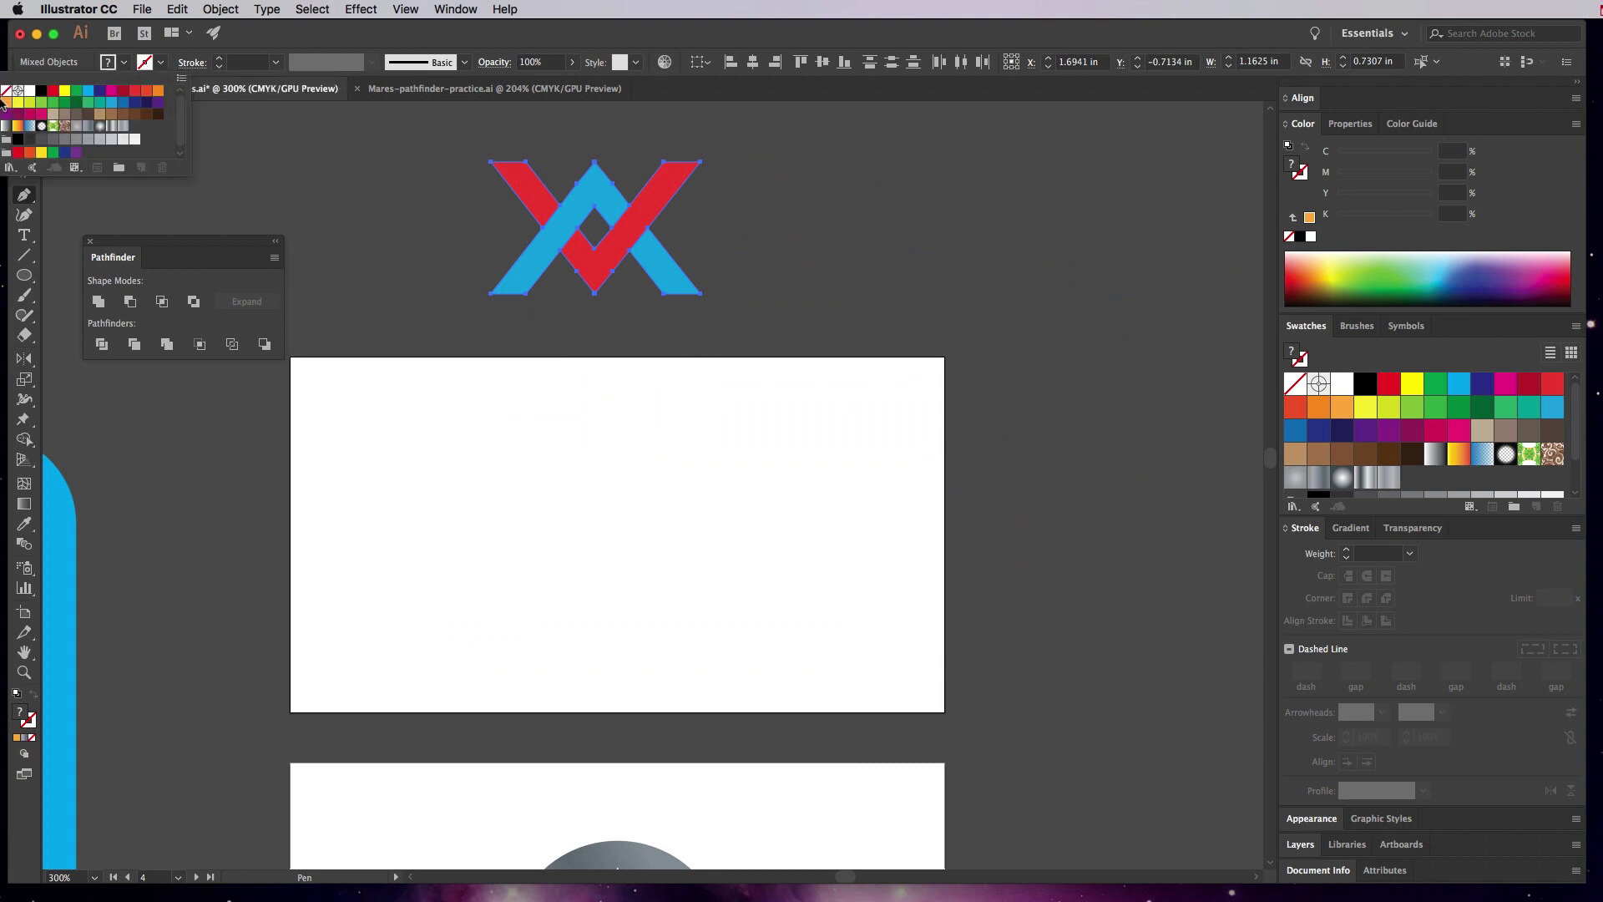
pyautogui.click(5, 91)
pyautogui.click(302, 40)
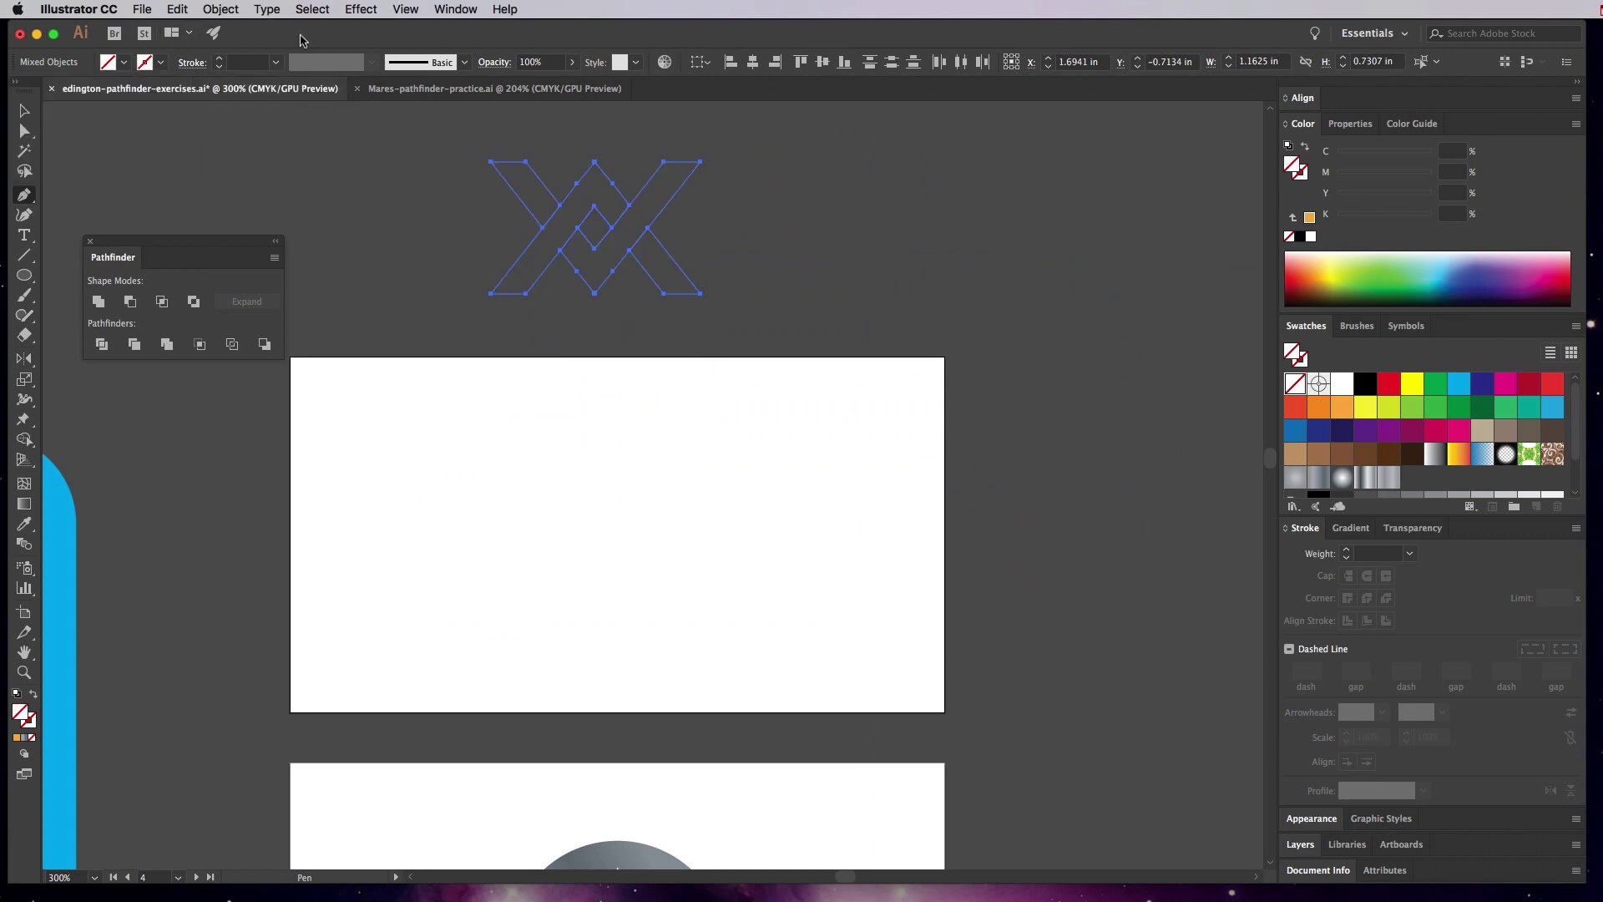
pyautogui.press('super+z')
# Deselect the logo and draw an open chevron about 1.84 in wide and 0.77 in tall with a 1 pt orange-red stroke on the empty artboard
pyautogui.click(24, 110)
pyautogui.click(50, 169)
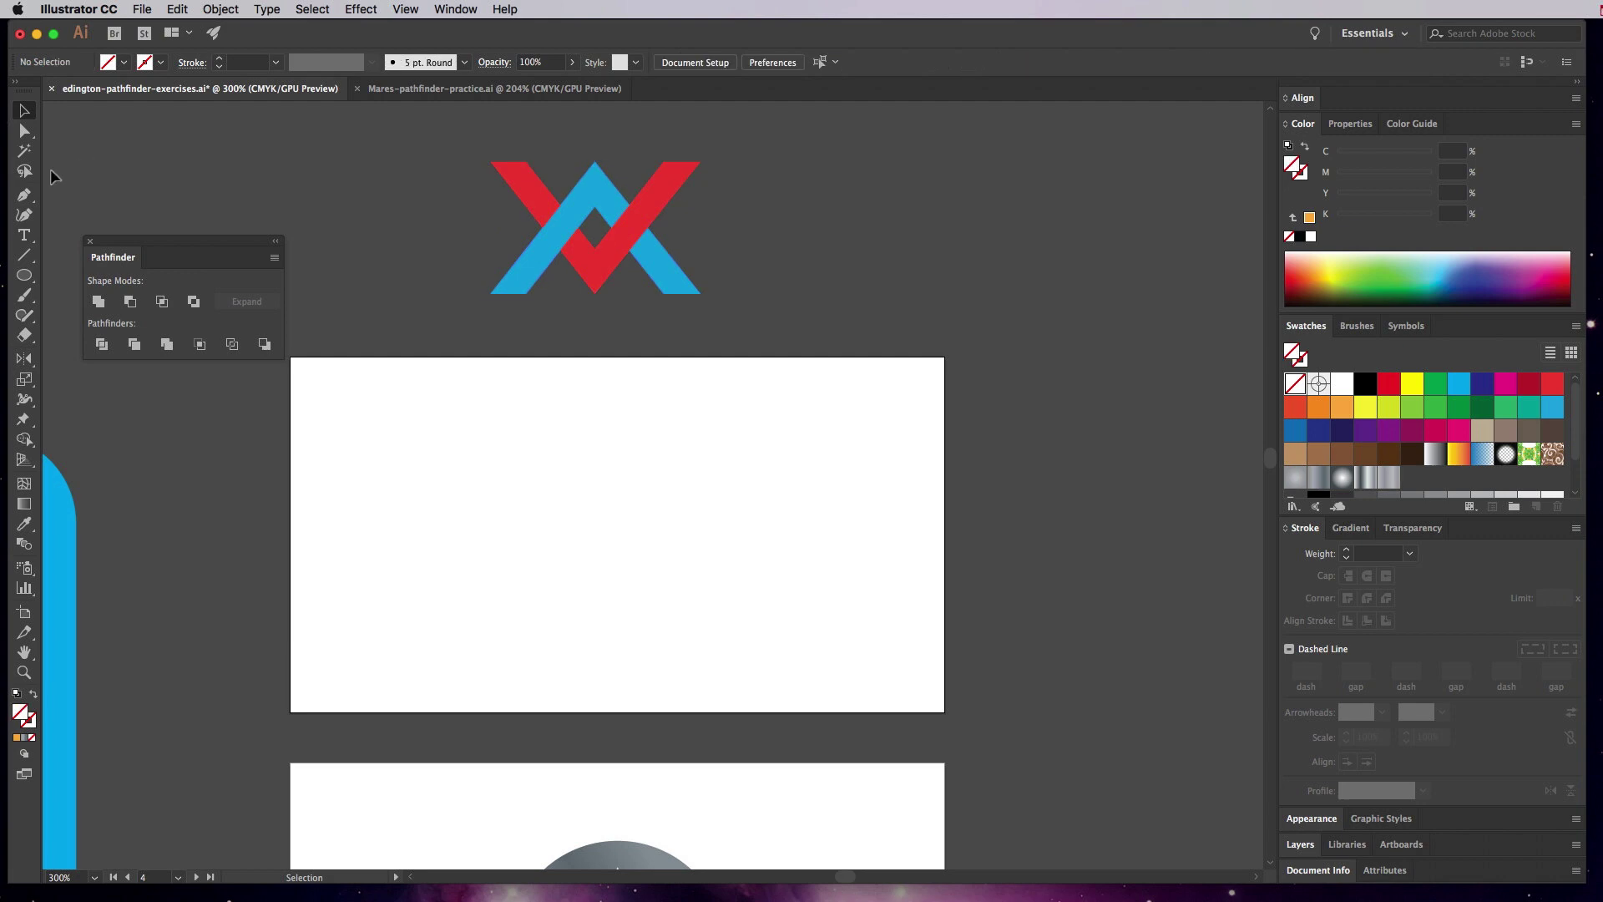
pyautogui.click(26, 197)
pyautogui.click(160, 62)
pyautogui.click(147, 91)
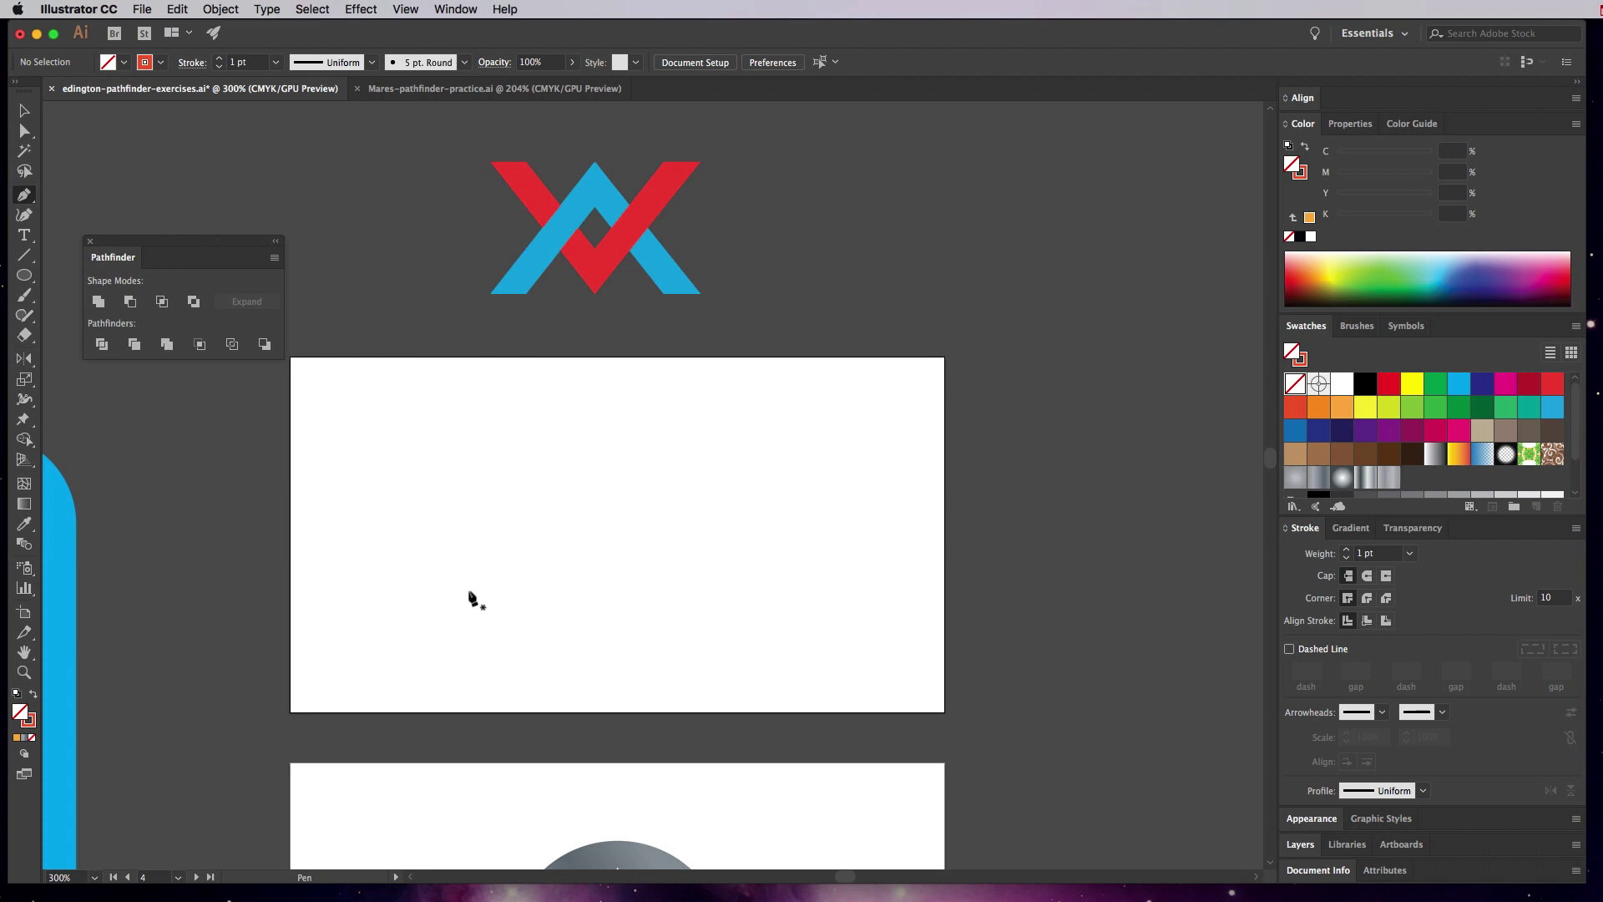
pyautogui.click(438, 604)
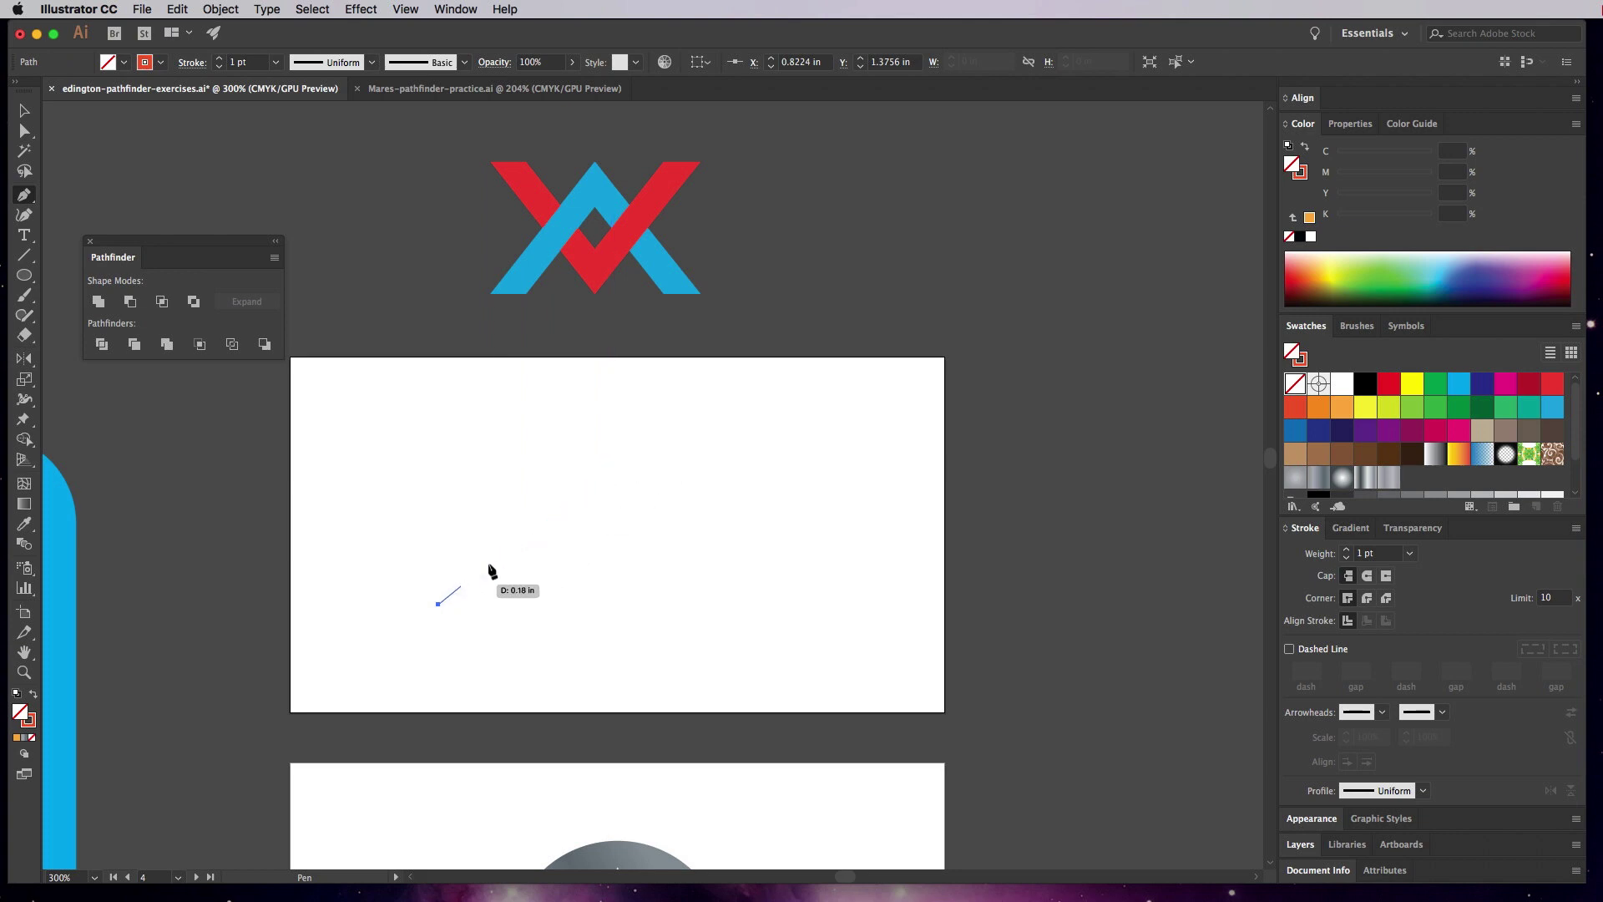
pyautogui.click(605, 466)
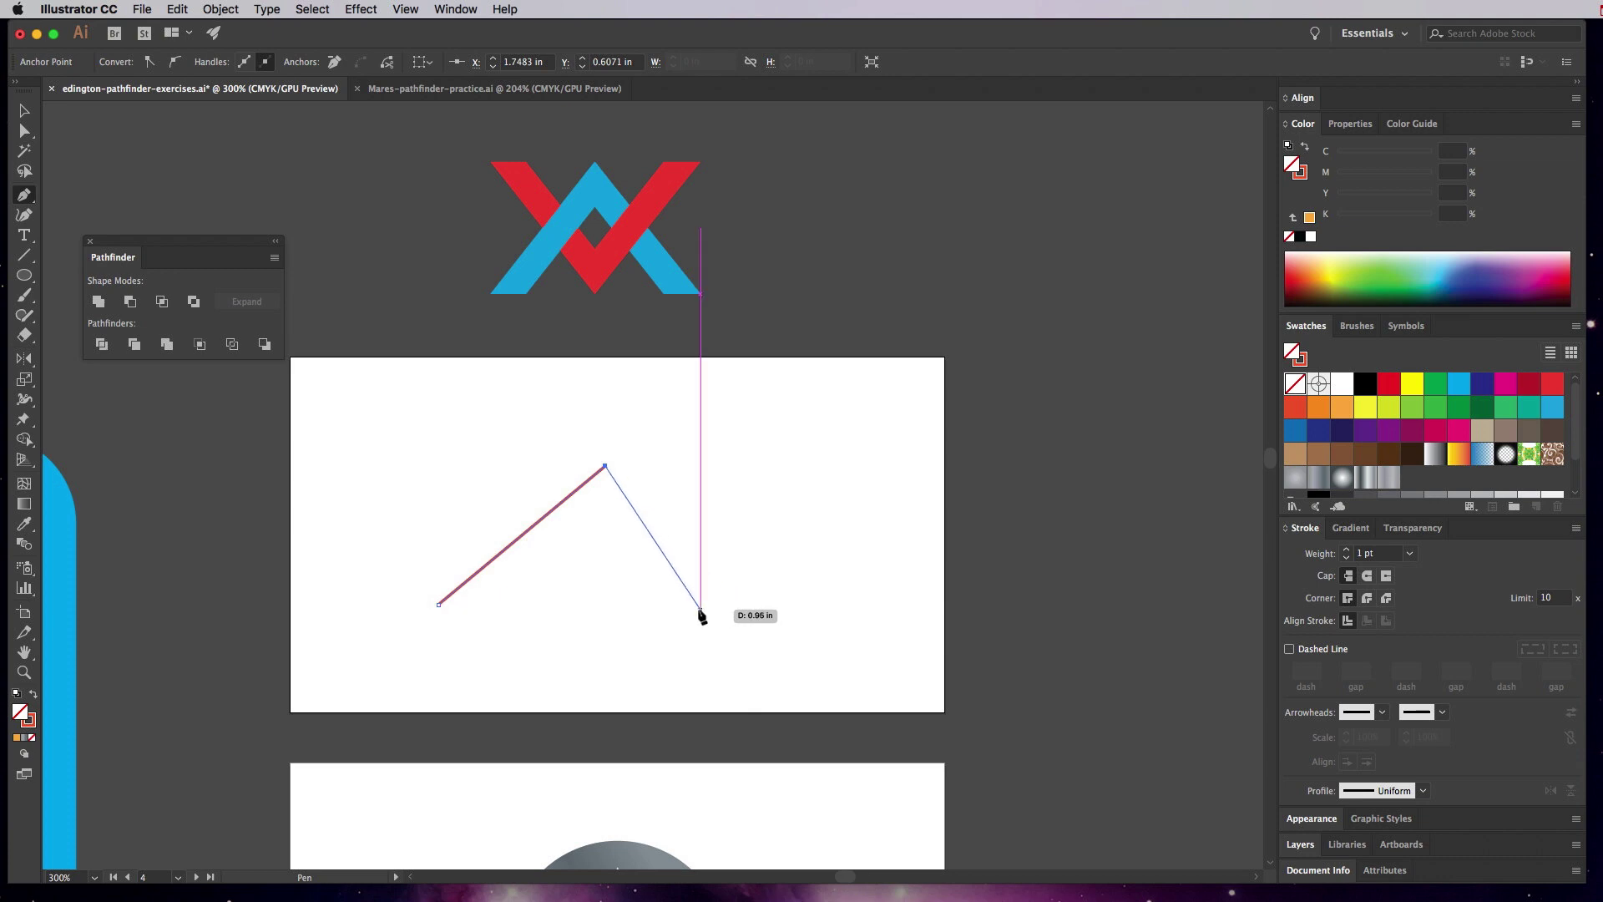
pyautogui.click(770, 604)
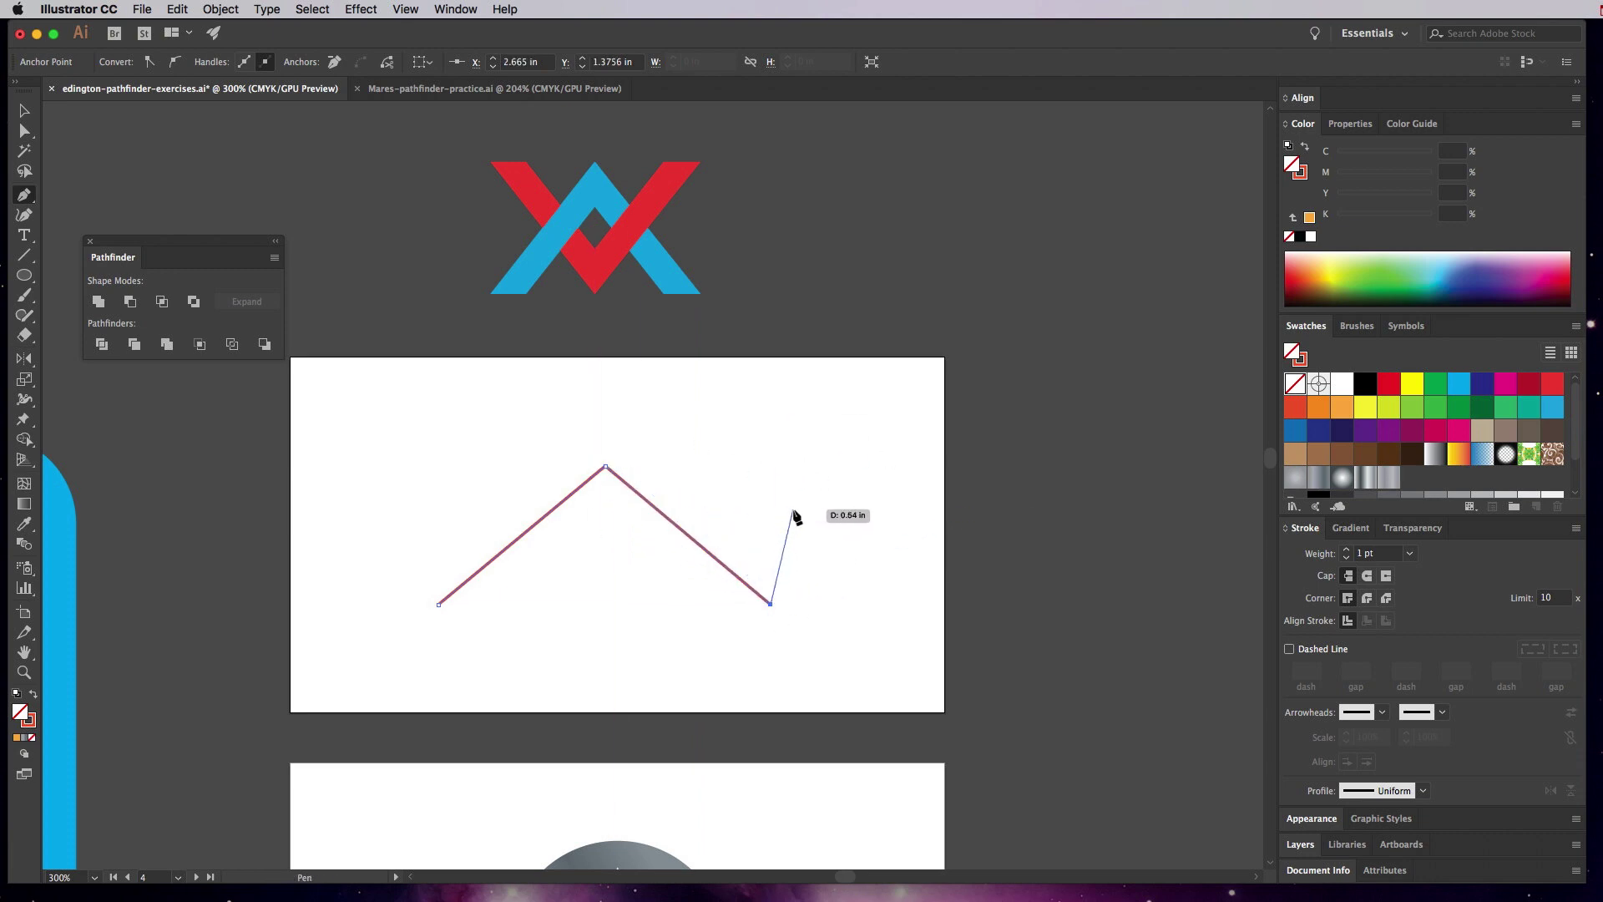
pyautogui.press('alt')
pyautogui.press('Escape')
# Try shifting the chevron's peak anchor point to the left, and undo the move
pyautogui.click(25, 115)
pyautogui.click(24, 131)
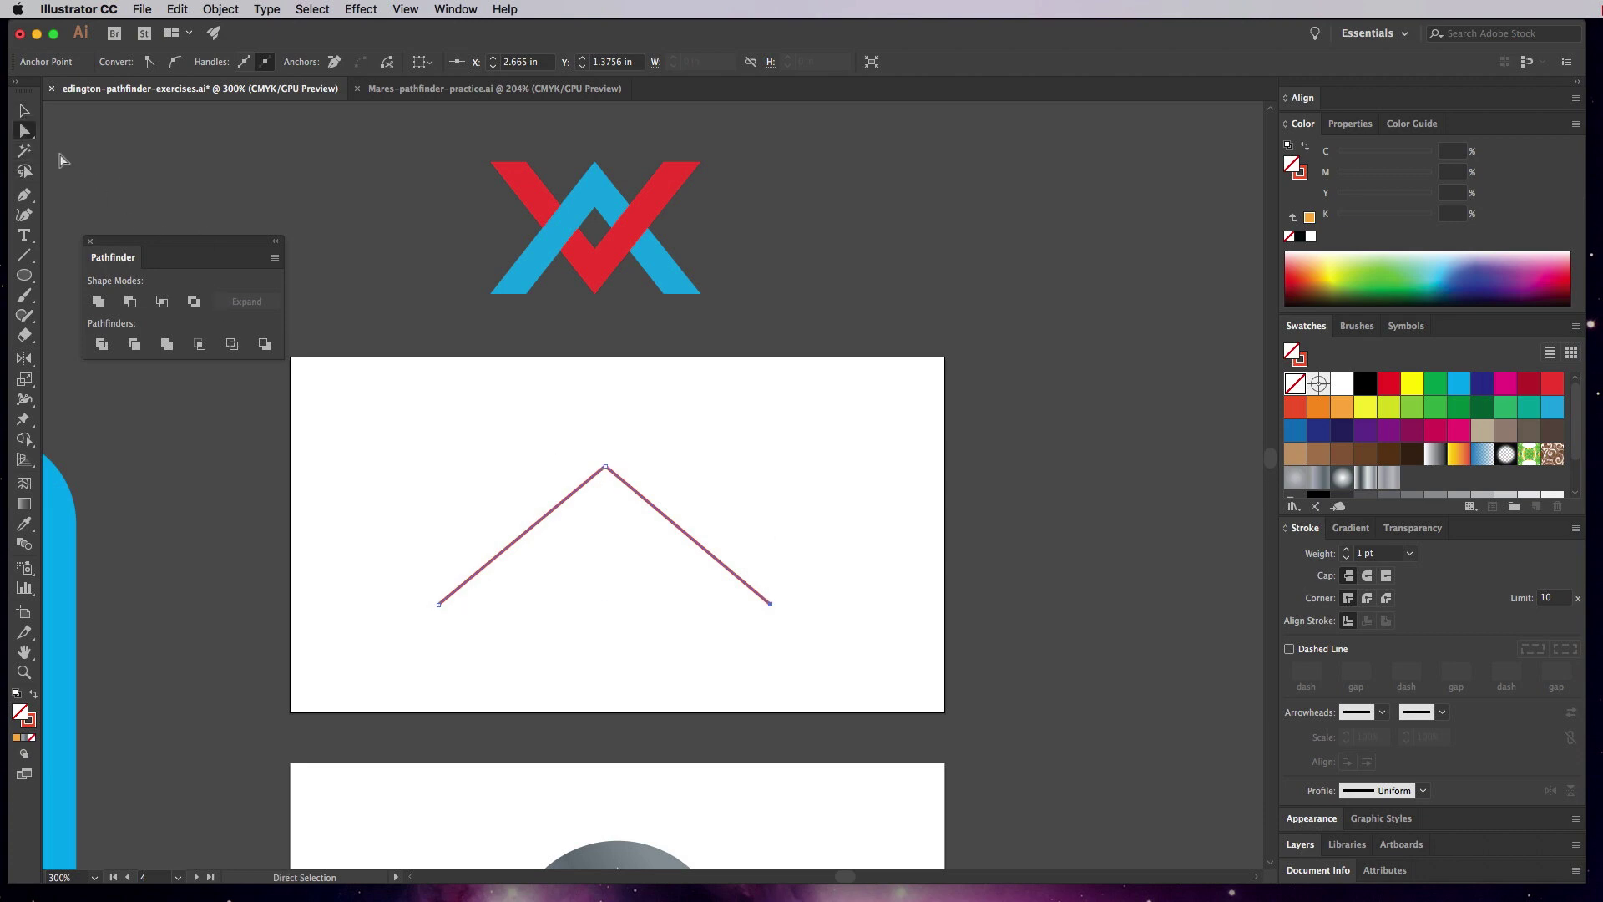
pyautogui.click(606, 468)
pyautogui.moveTo(605, 466); pyautogui.dragTo(504, 464)
pyautogui.press('super+z')
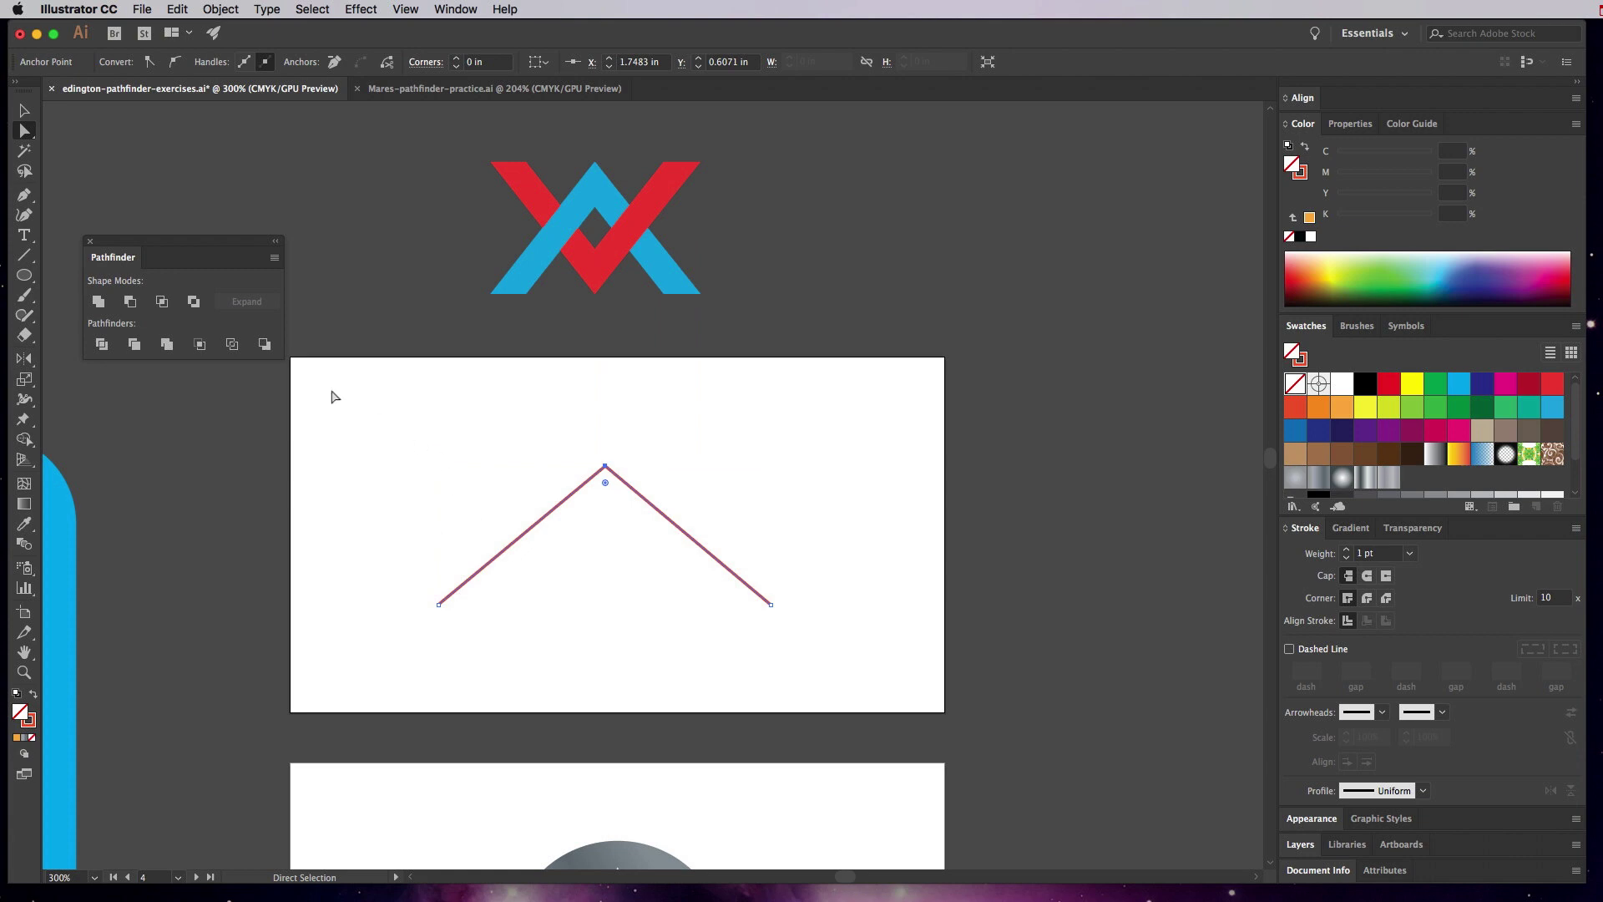
# Select the chevron path and thicken its stroke to 16 pt
pyautogui.click(26, 112)
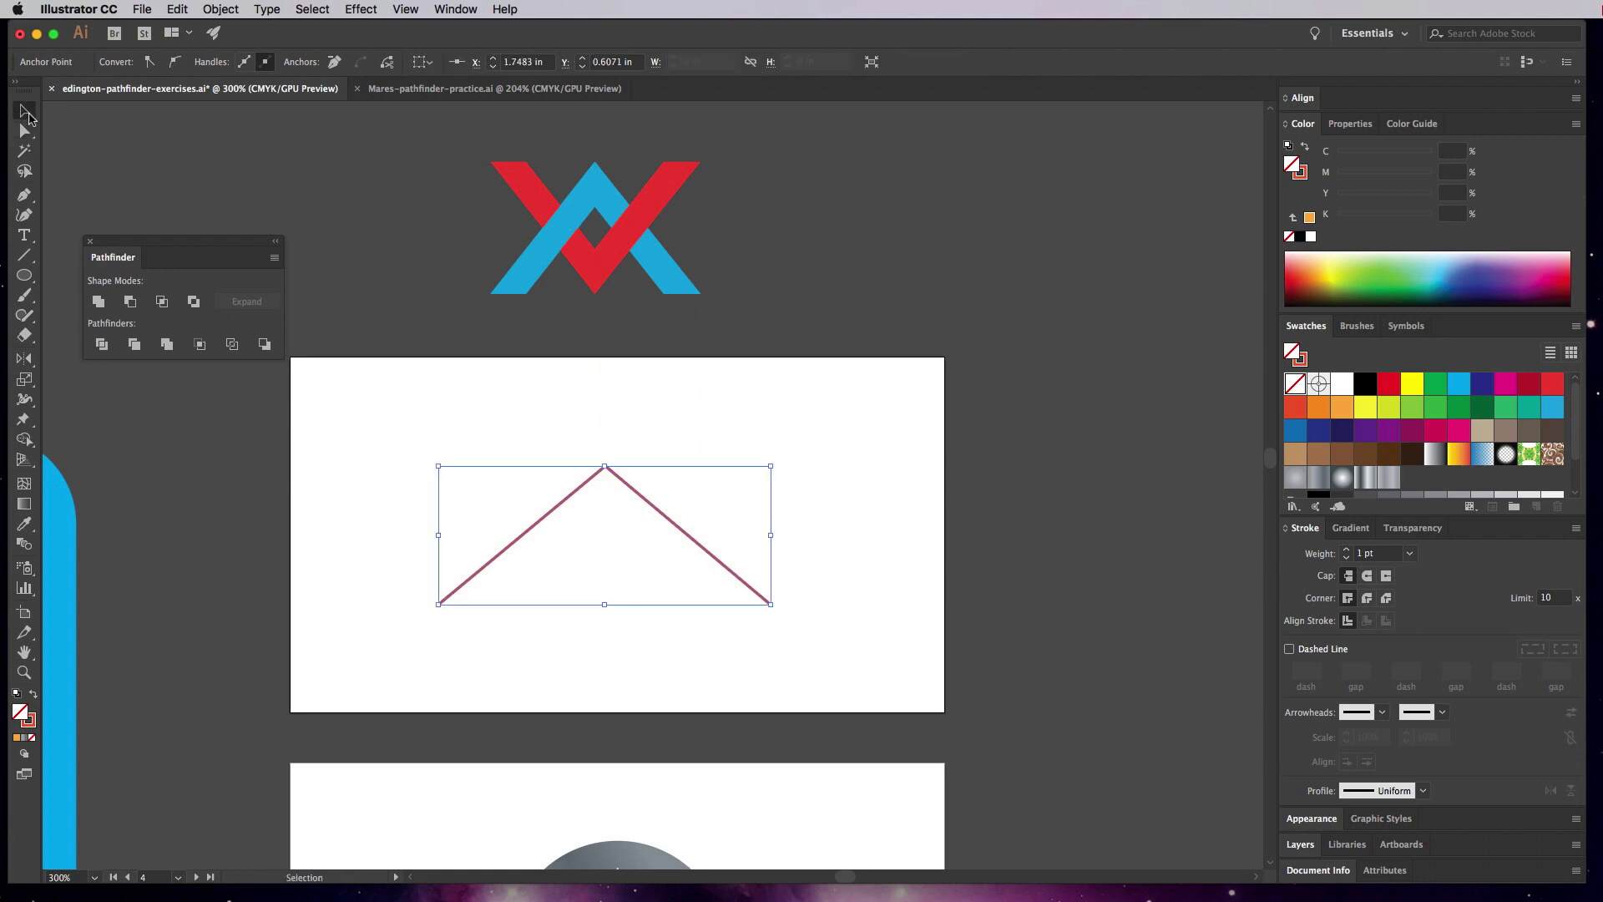
pyautogui.click(287, 265)
pyautogui.click(598, 473)
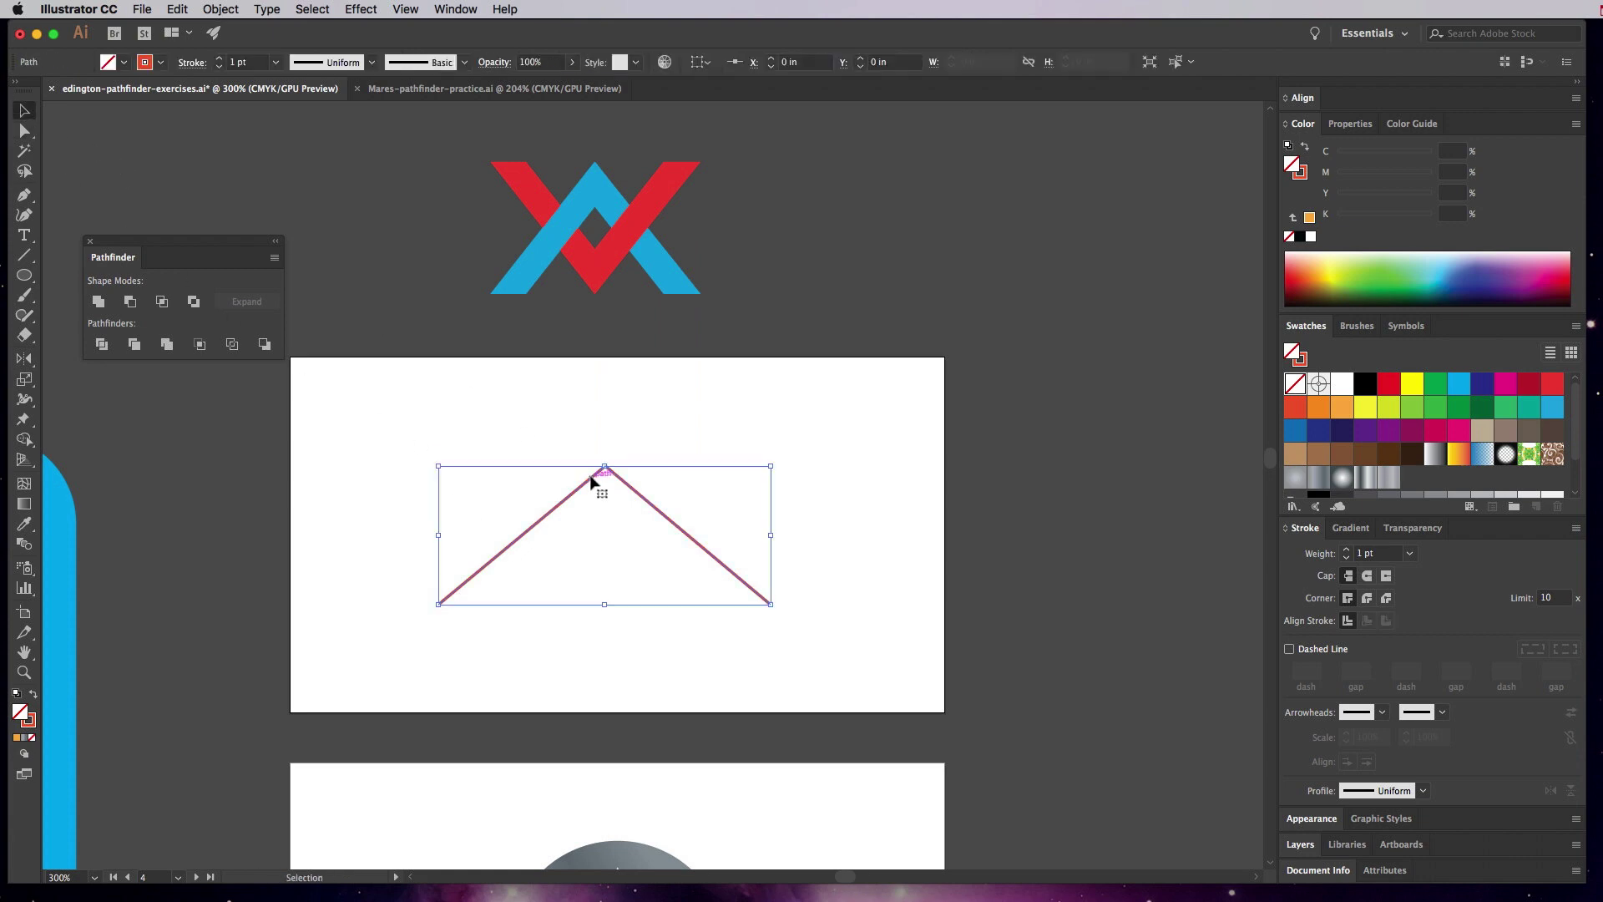
pyautogui.click(217, 60)
pyautogui.click(217, 60)
pyautogui.click(217, 60)
pyautogui.click(217, 60)
pyautogui.click(217, 60)
pyautogui.click(217, 60)
pyautogui.click(217, 60)
pyautogui.click(218, 60)
pyautogui.click(217, 60)
pyautogui.click(217, 60)
pyautogui.click(217, 60)
pyautogui.click(217, 60)
pyautogui.click(218, 60)
pyautogui.click(217, 60)
pyautogui.click(218, 60)
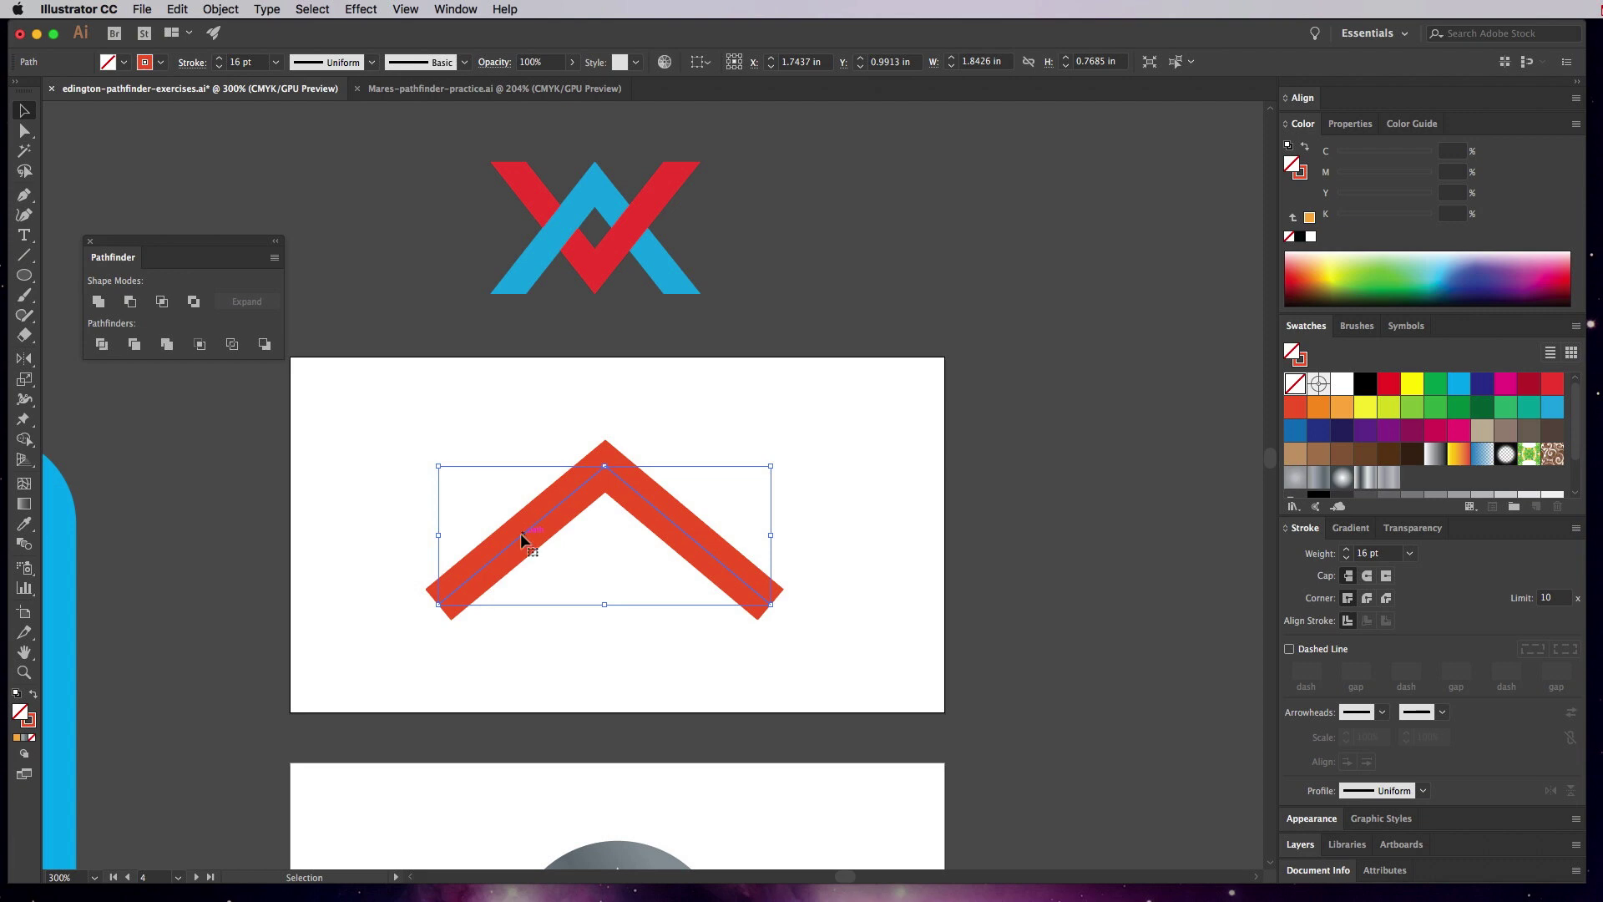
# Expand the chevron's fill and stroke into a filled shape and deselect it
pyautogui.click(234, 10)
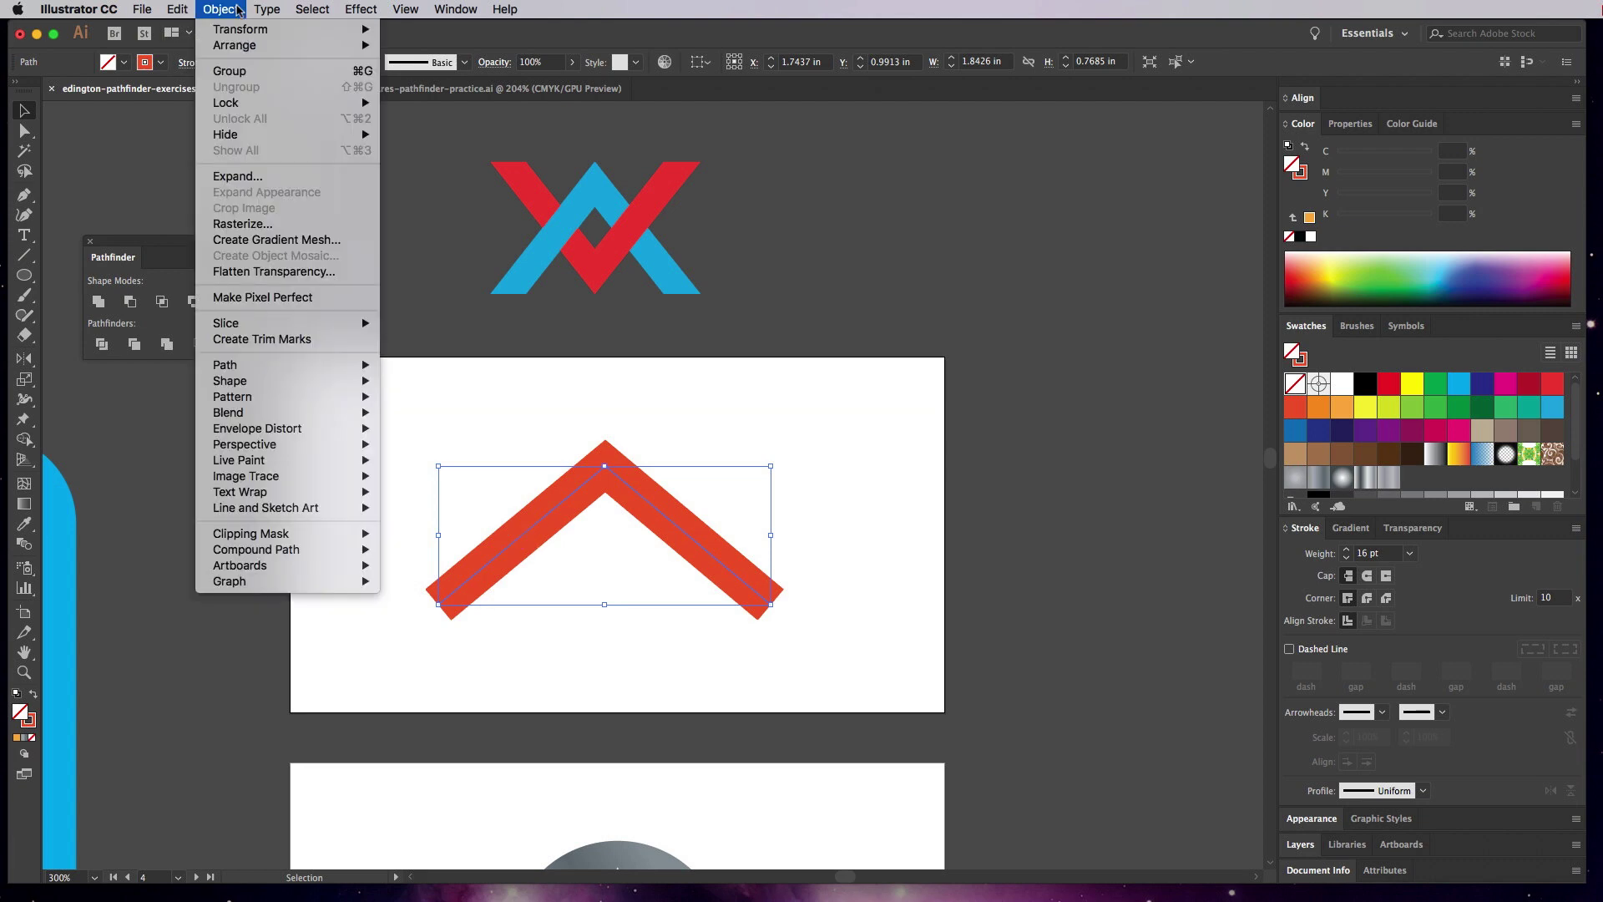
pyautogui.click(246, 176)
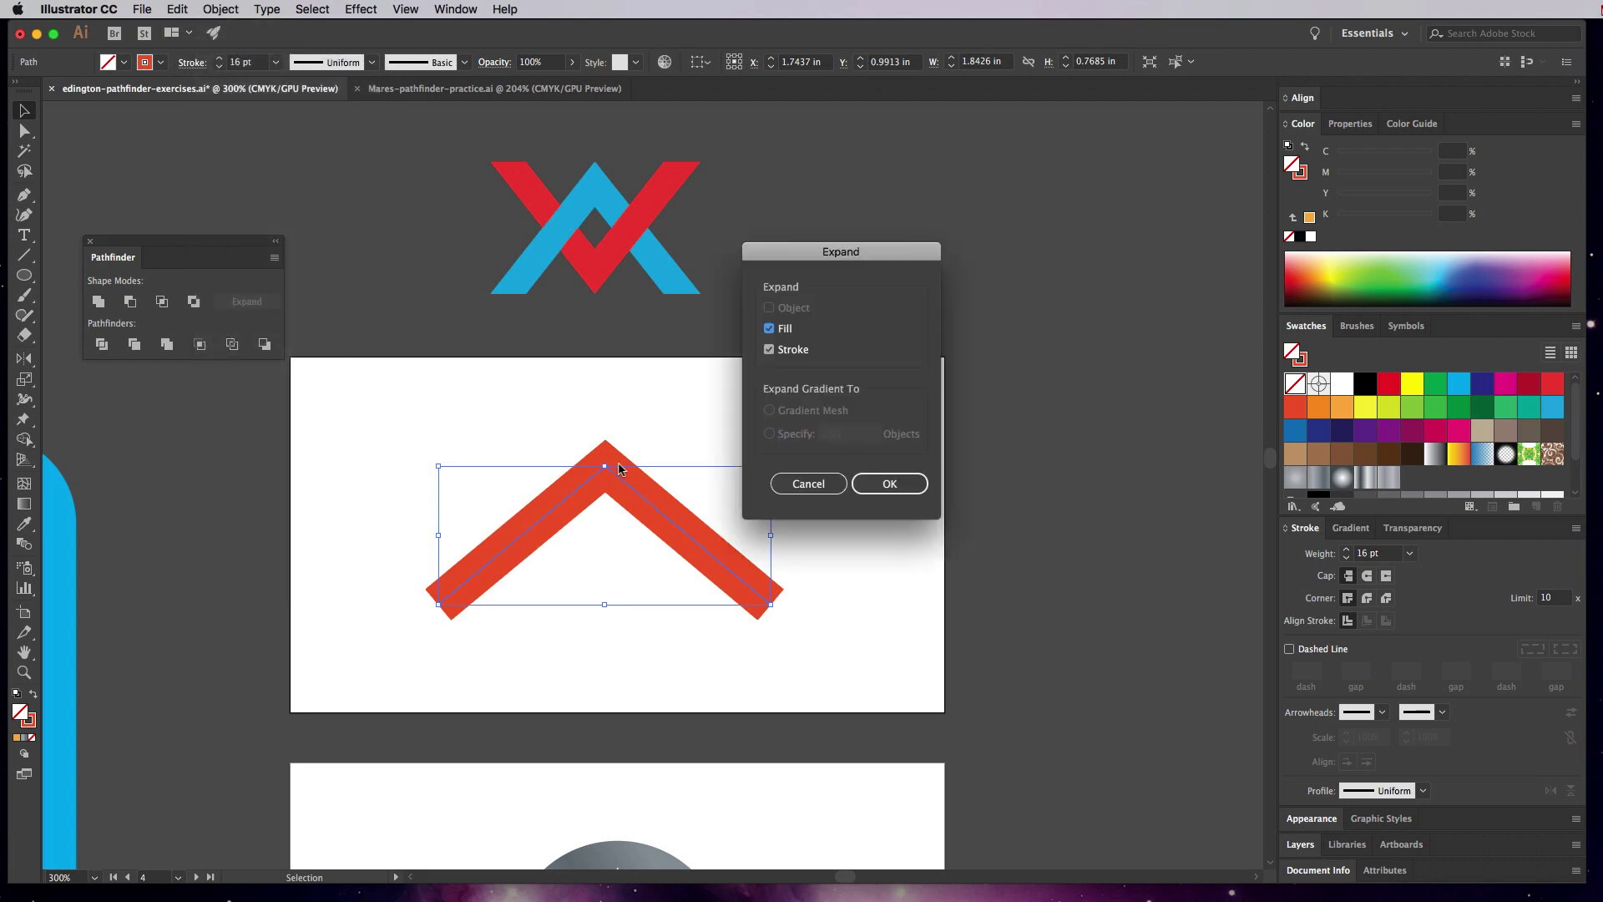
pyautogui.click(872, 488)
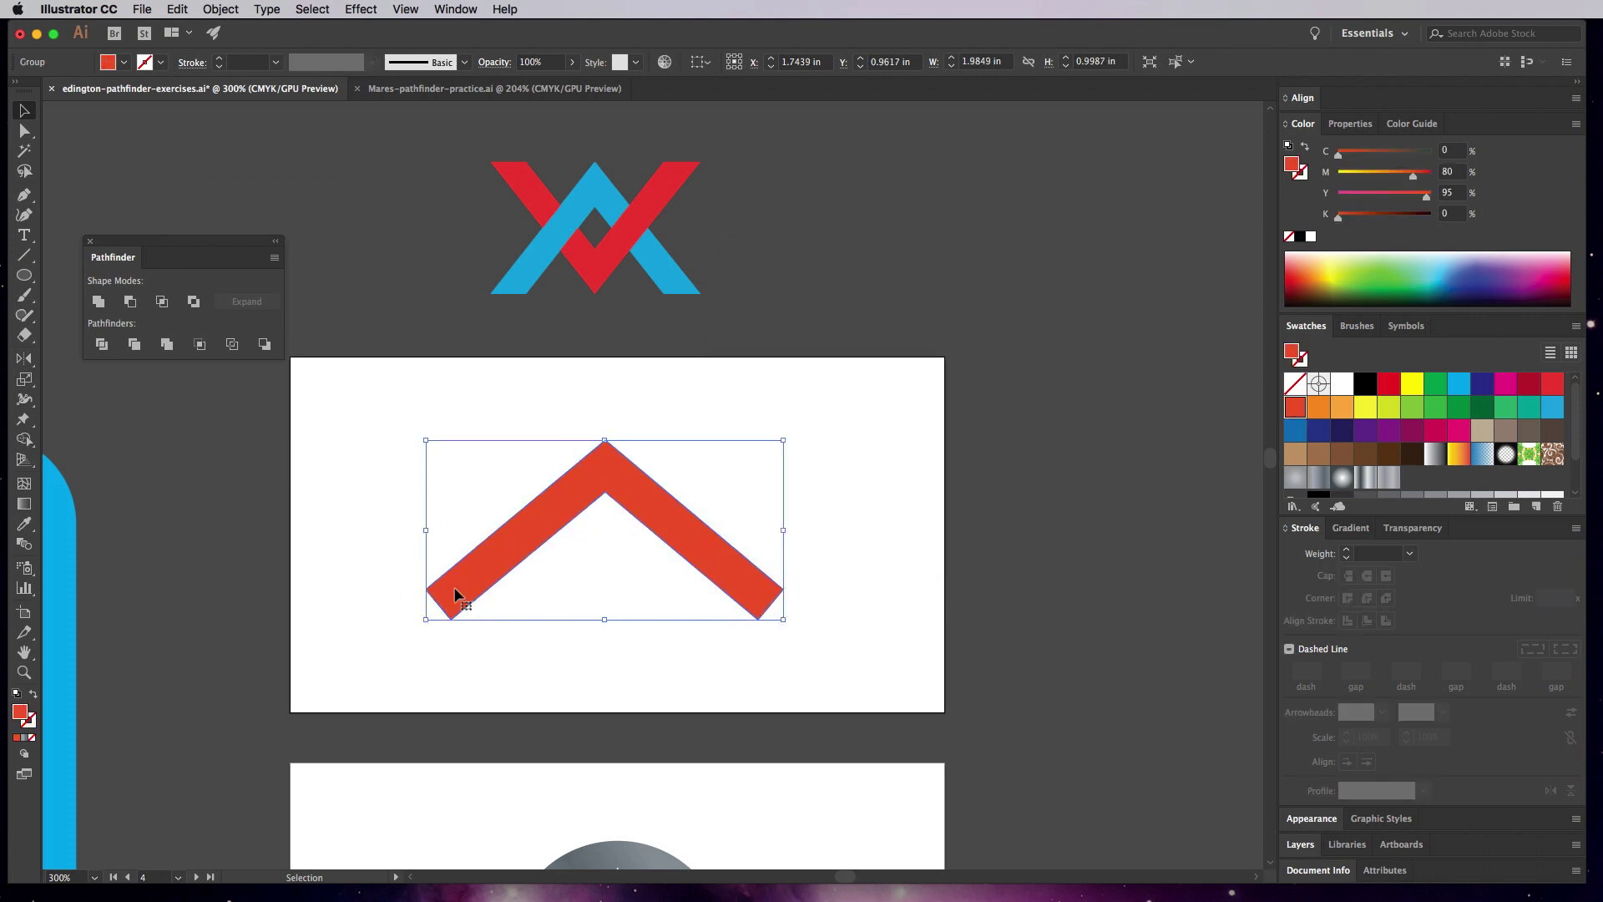
pyautogui.click(723, 667)
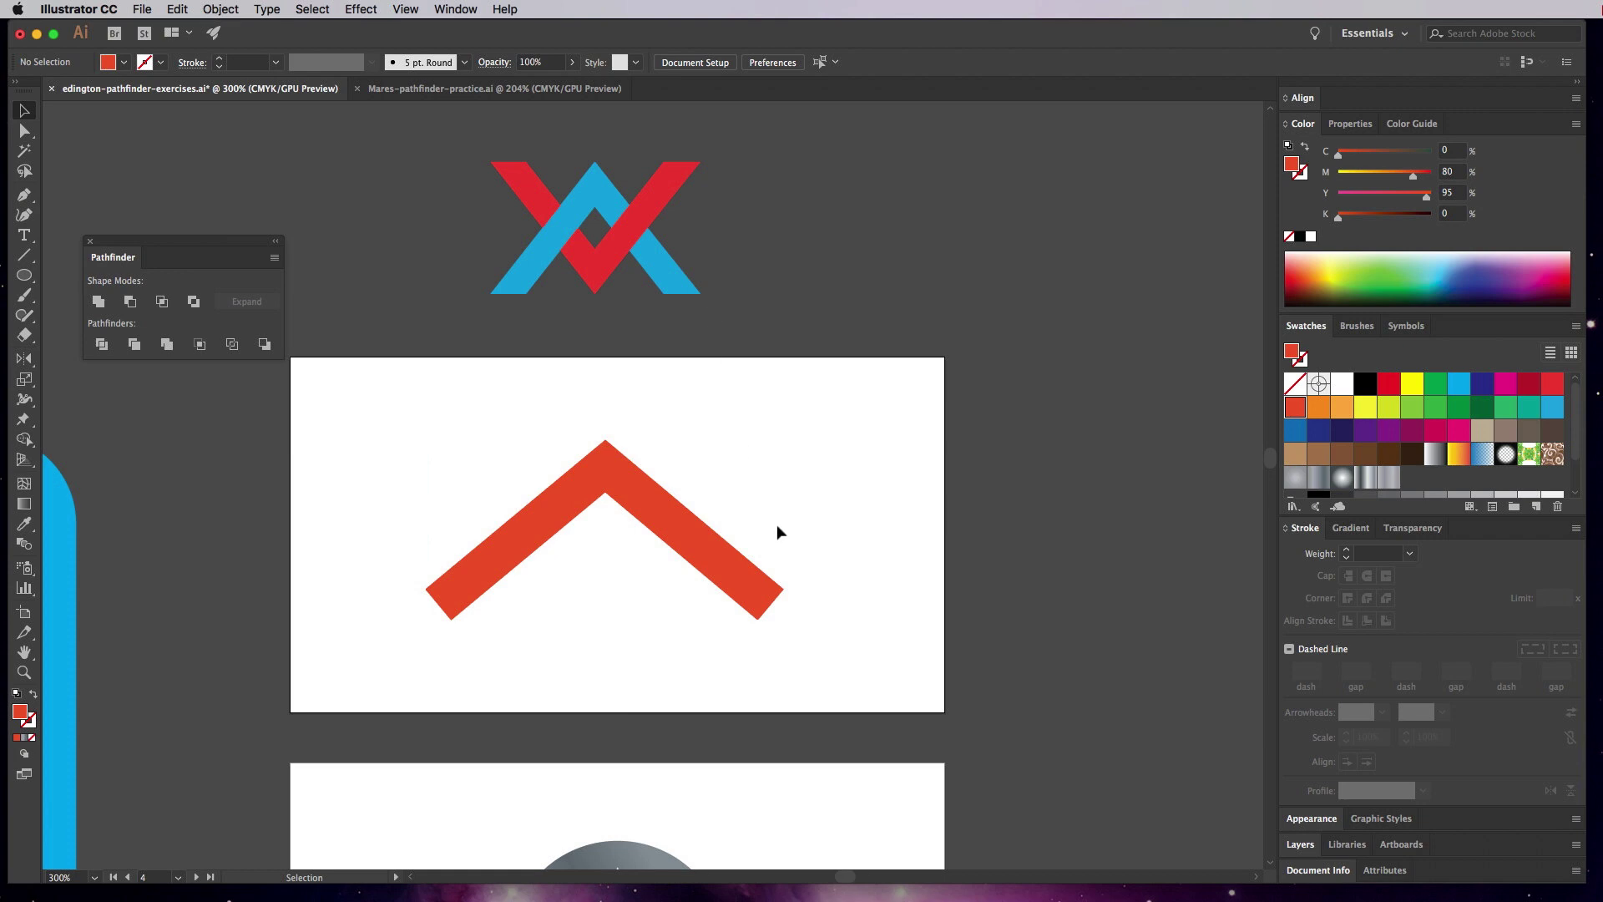
# Draw a rectangle about 2.41 × 0.55 in over the chevron's lower ends and subtract it from the chevron to cut them flat
pyautogui.moveTo(24, 275); pyautogui.dragTo(73, 277)
pyautogui.moveTo(382, 584); pyautogui.dragTo(817, 683)
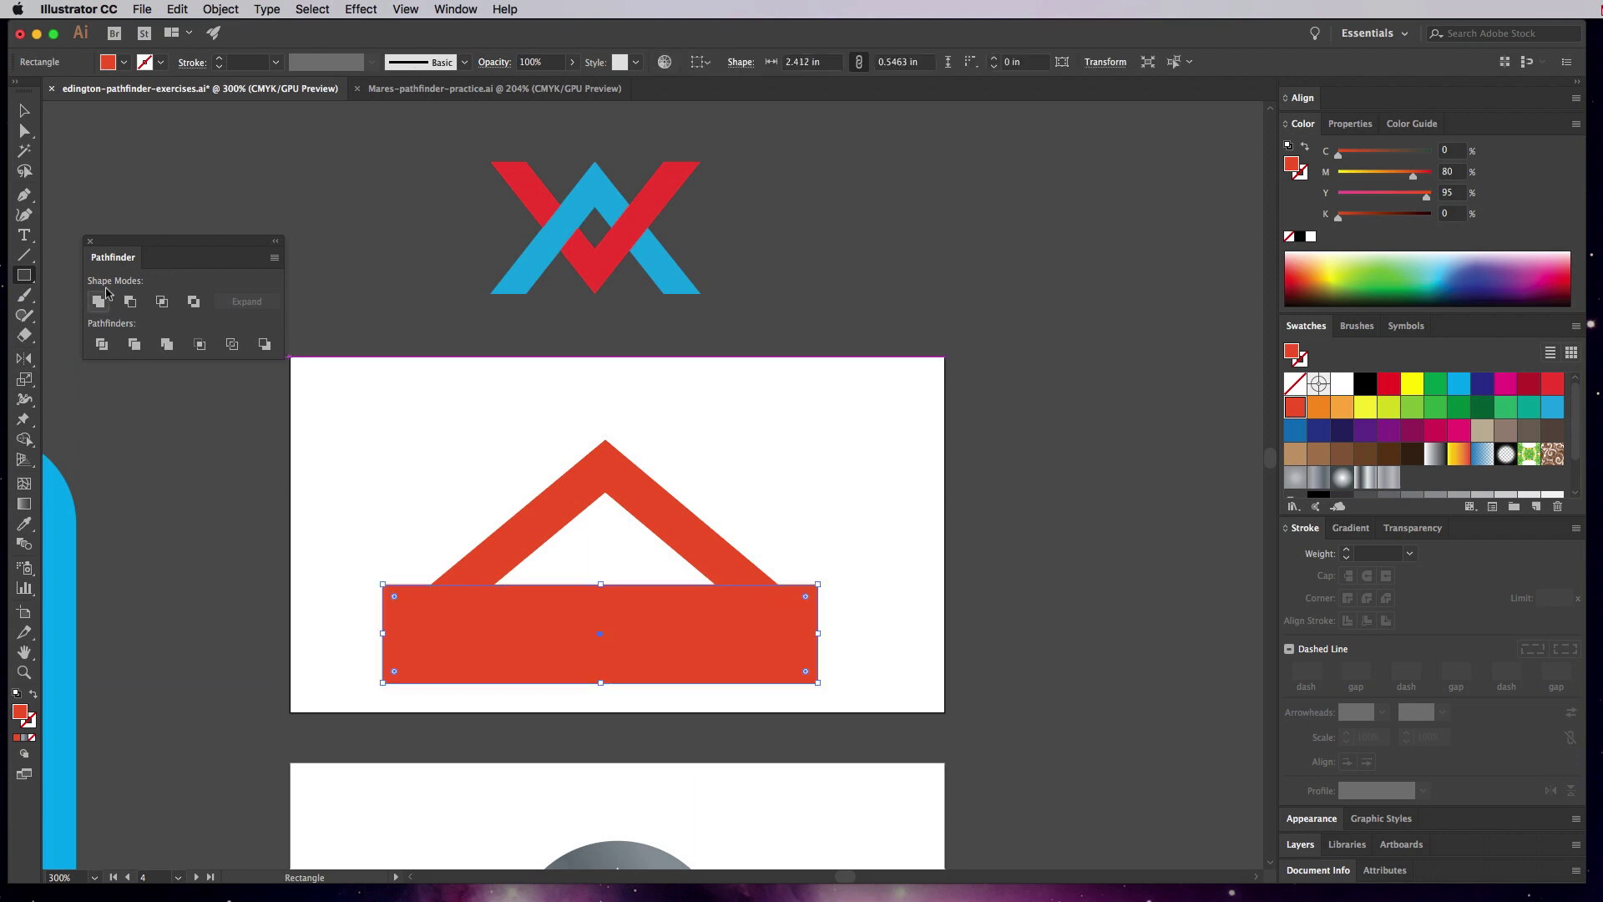
pyautogui.press('v')
pyautogui.moveTo(421, 416); pyautogui.dragTo(760, 716)
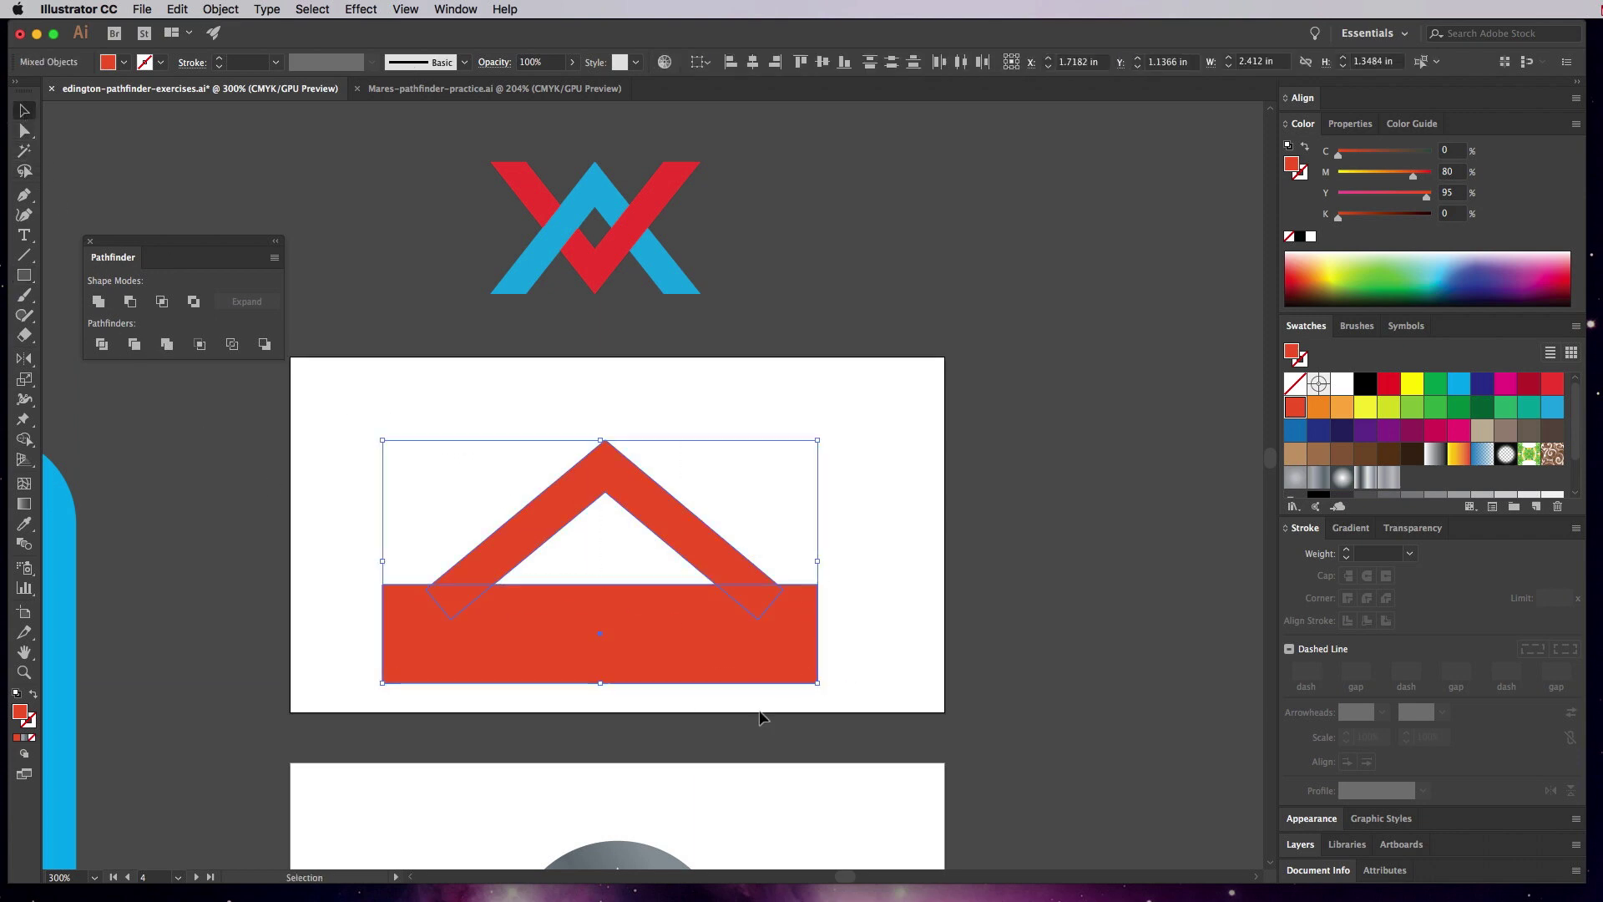
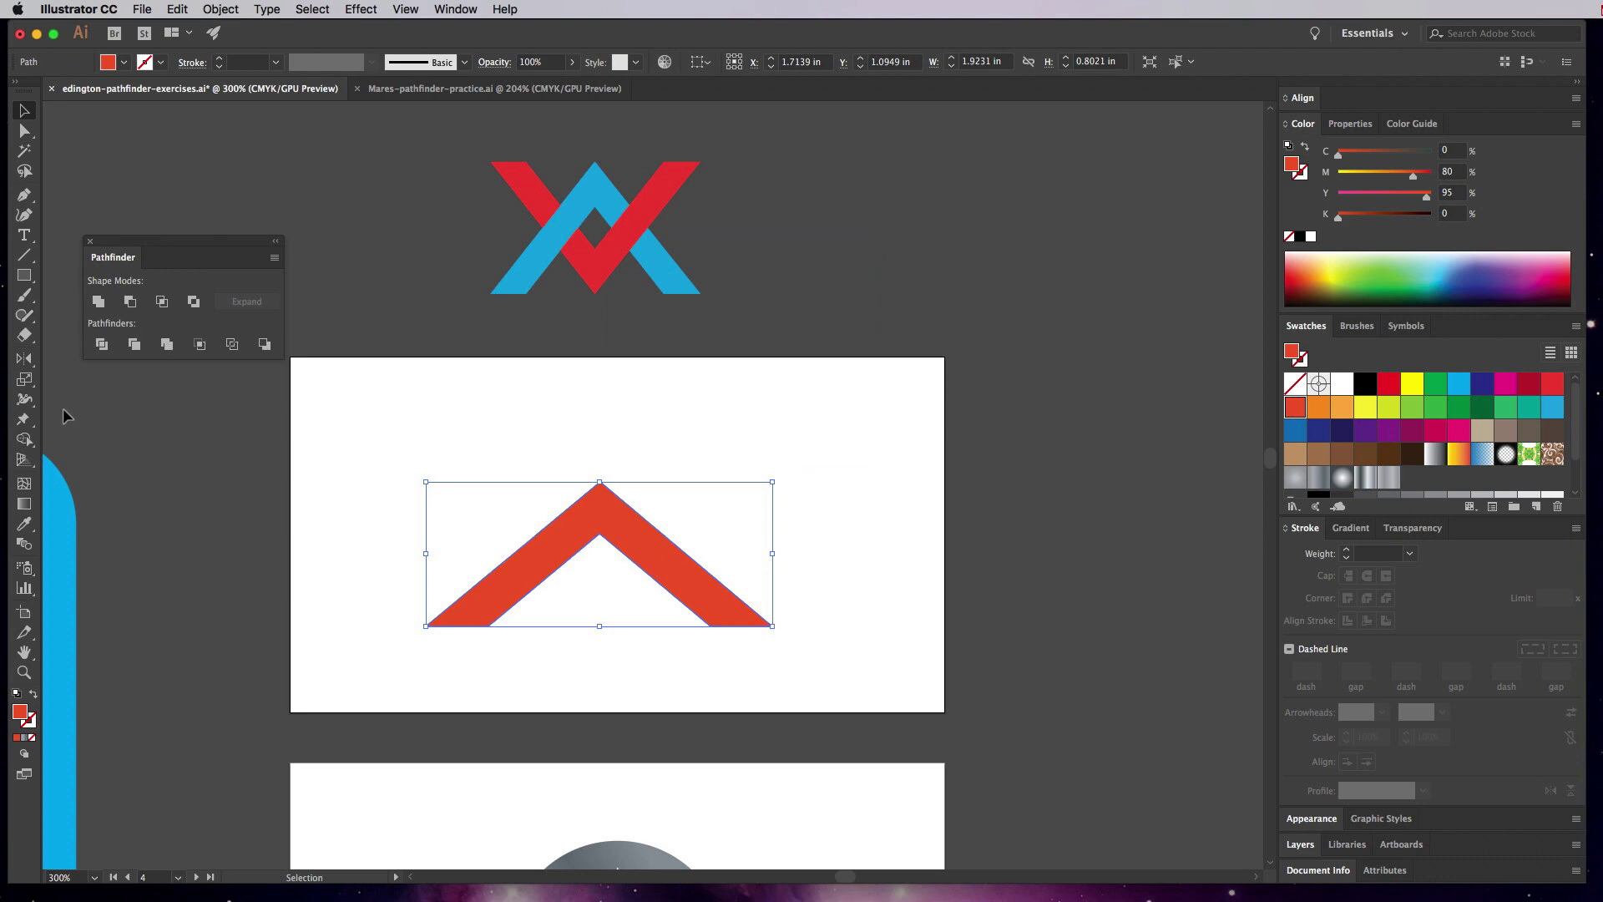
# Create a copy of the chevron rotated 180° about its centre, and deselect it
pyautogui.moveTo(24, 359)
pyautogui.mouseDown()
pyautogui.moveTo(48, 365)
pyautogui.moveTo(26, 384)
pyautogui.moveTo(83, 380)
pyautogui.moveTo(101, 419)
pyautogui.moveTo(25, 368)
pyautogui.mouseUp()
pyautogui.click(24, 366)
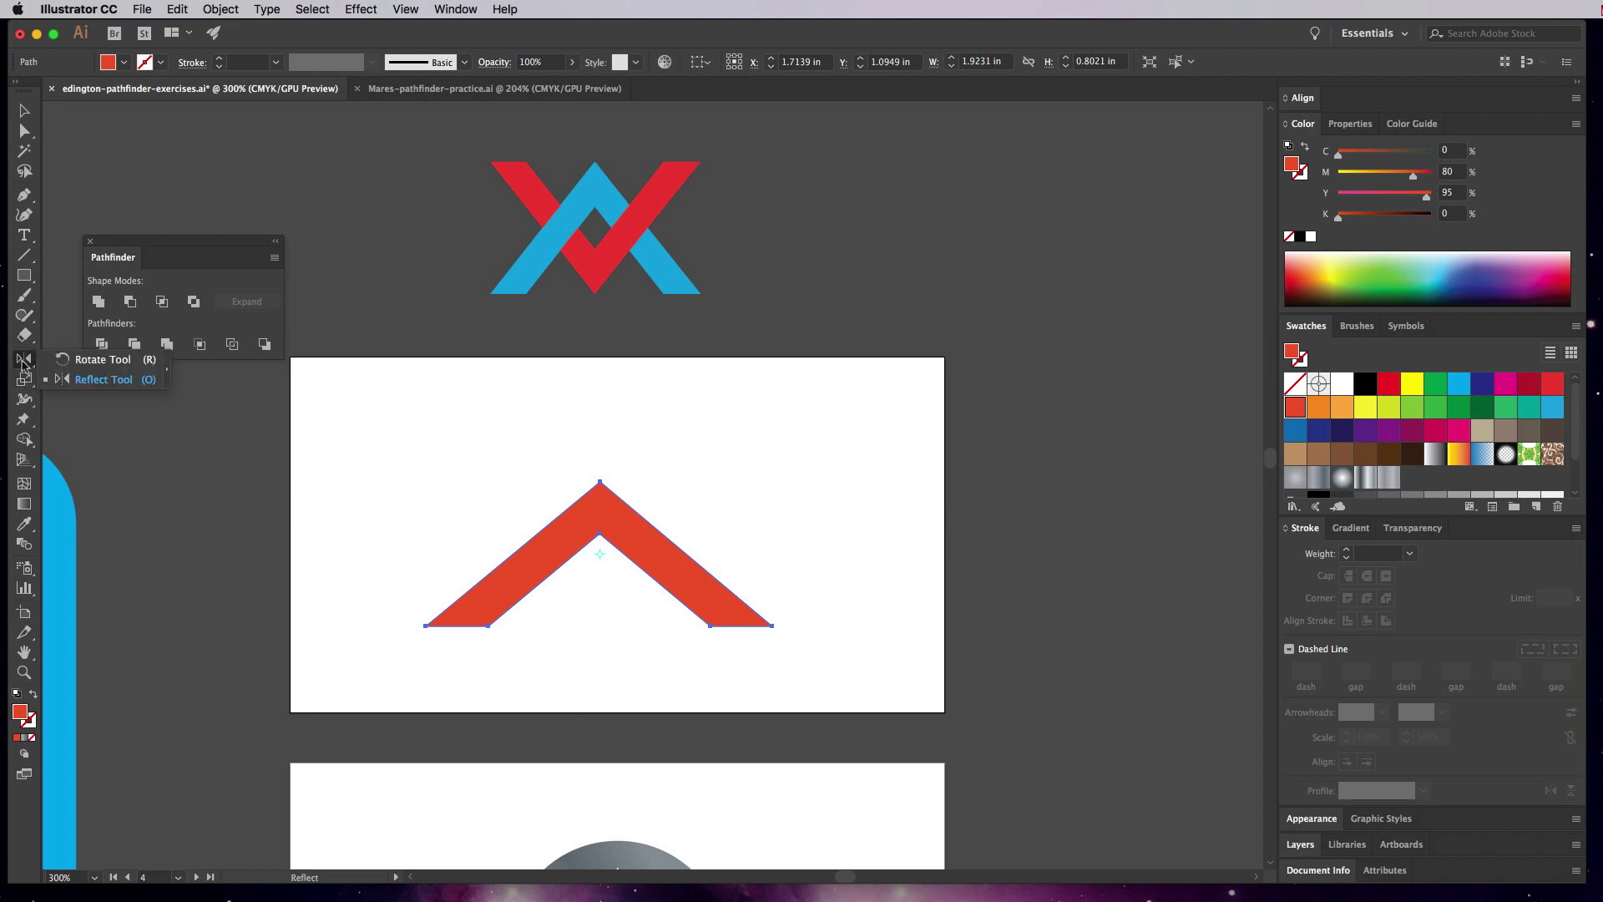
pyautogui.click(62, 363)
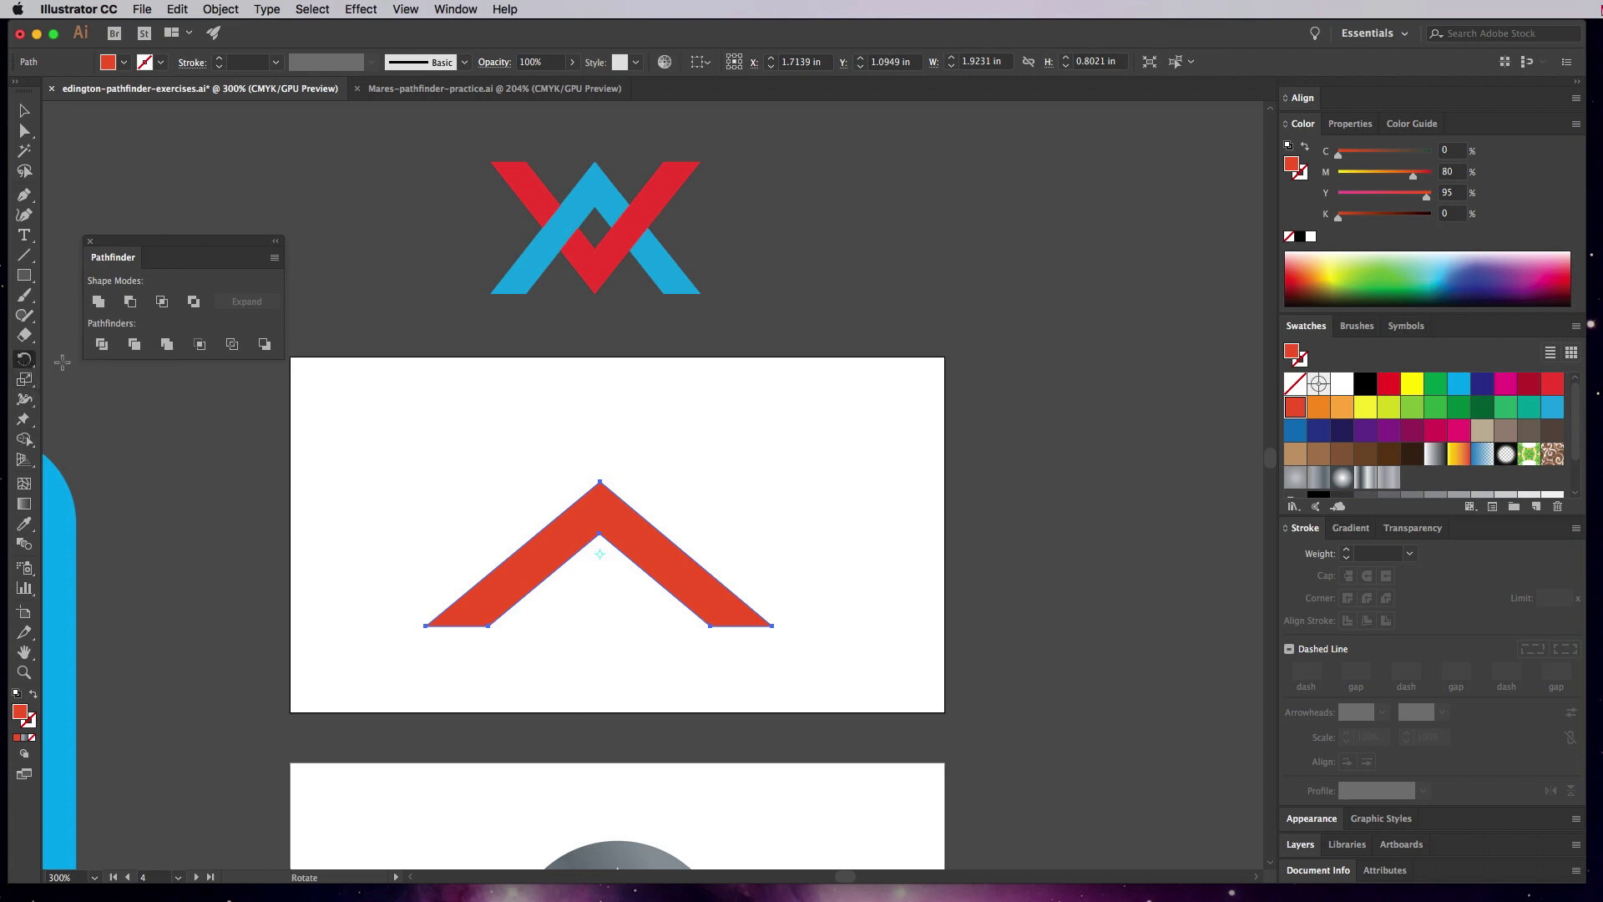
pyautogui.doubleClick(25, 361)
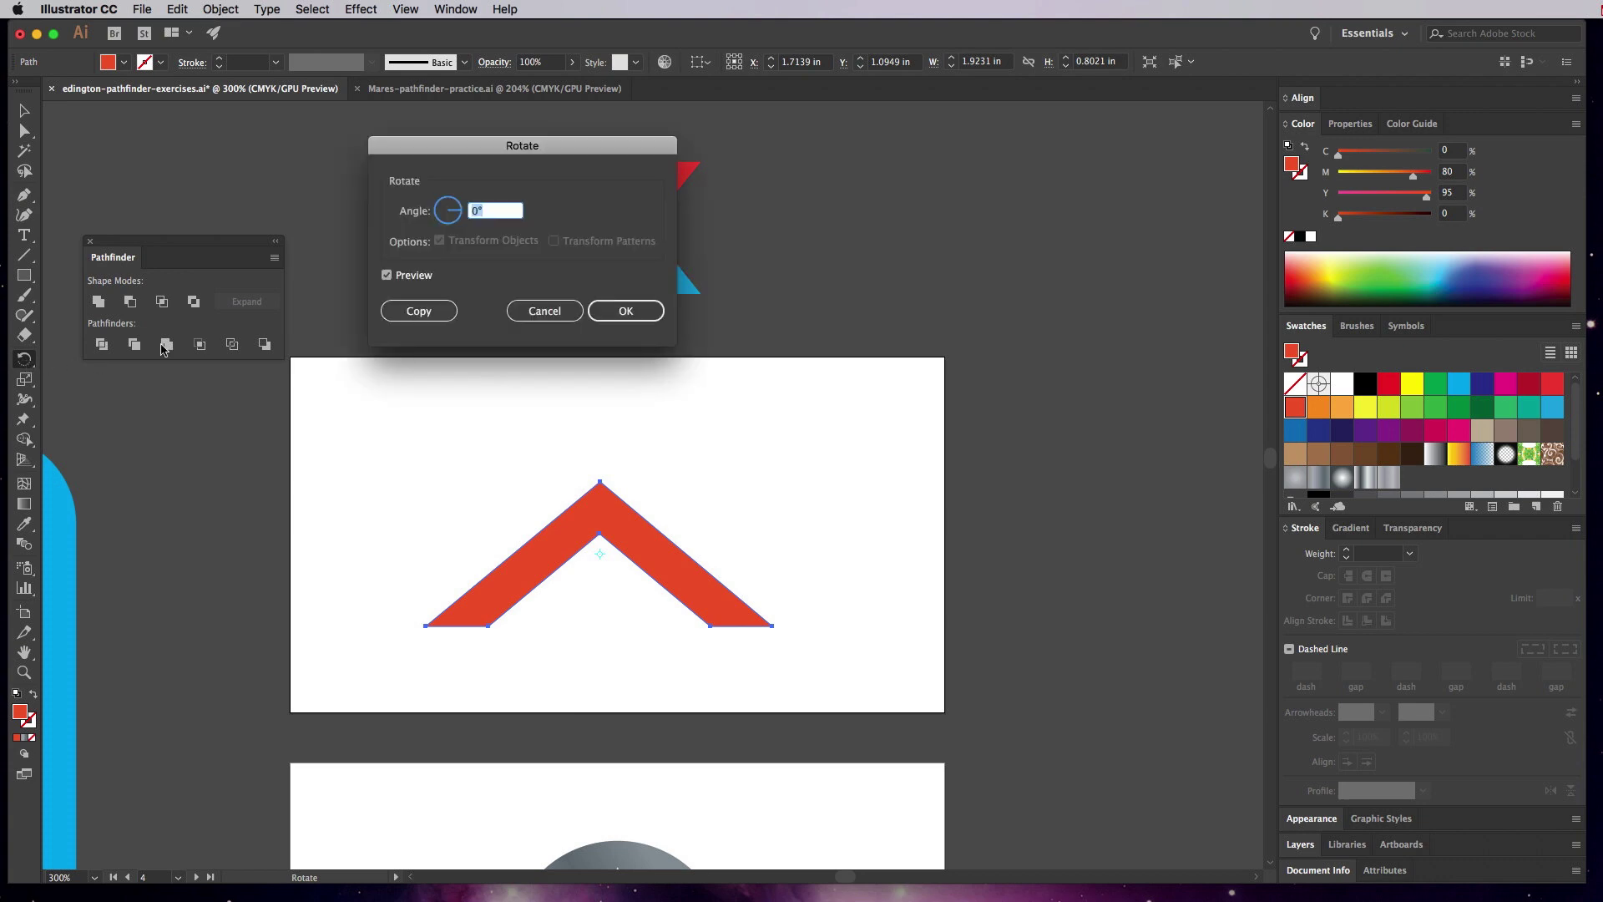
pyautogui.click(387, 275)
pyautogui.write('180')
pyautogui.click(446, 313)
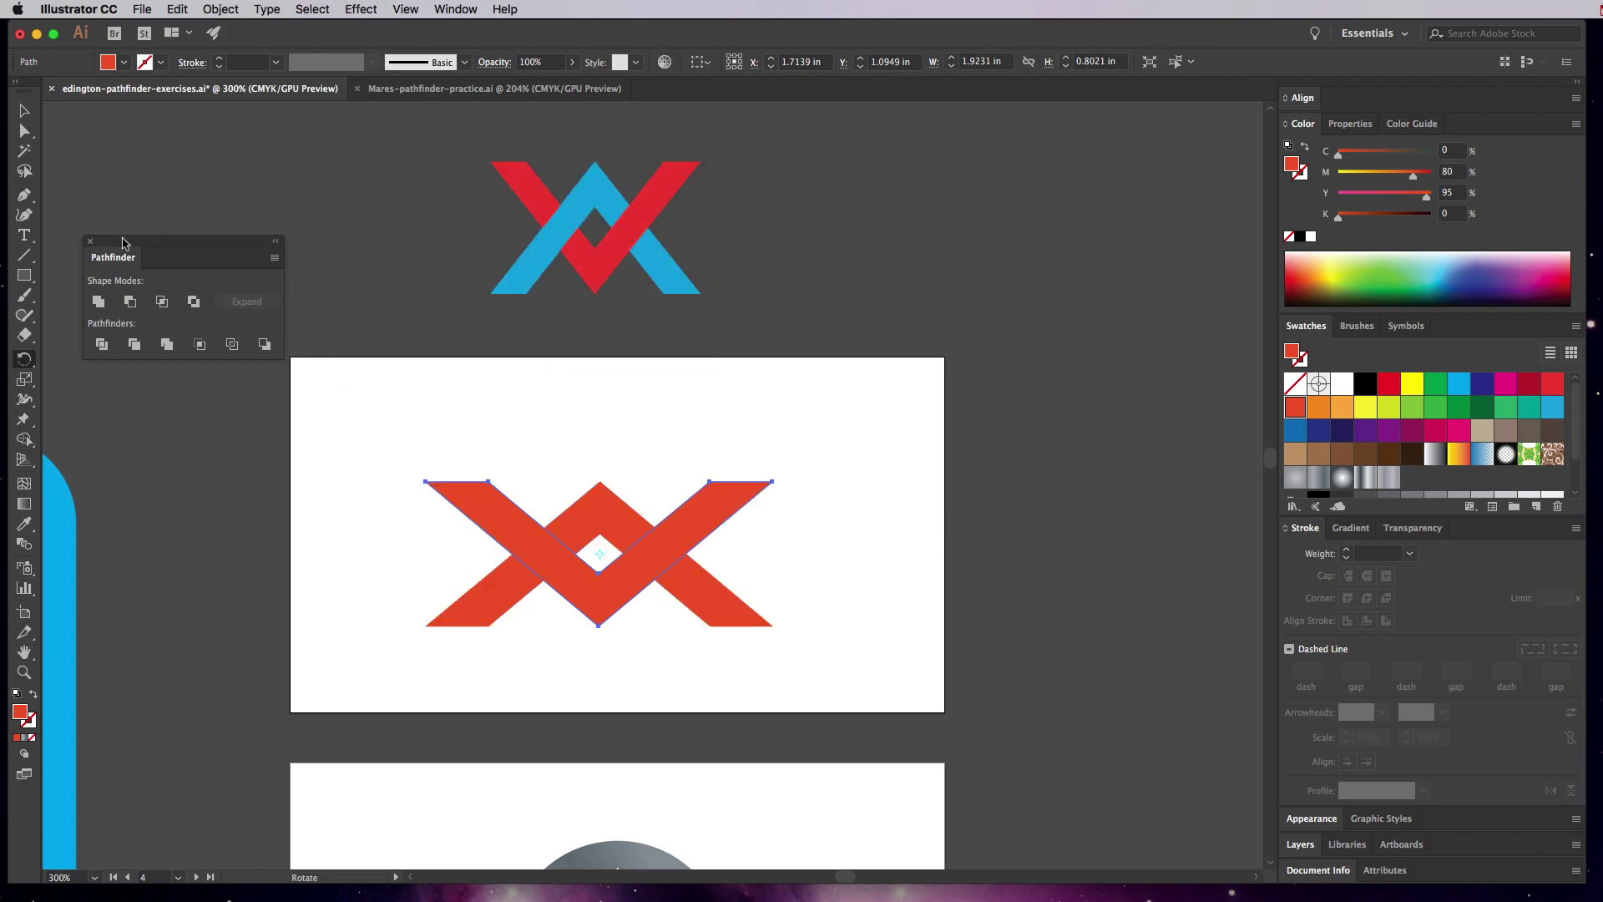
pyautogui.press('v')
pyautogui.click(824, 544)
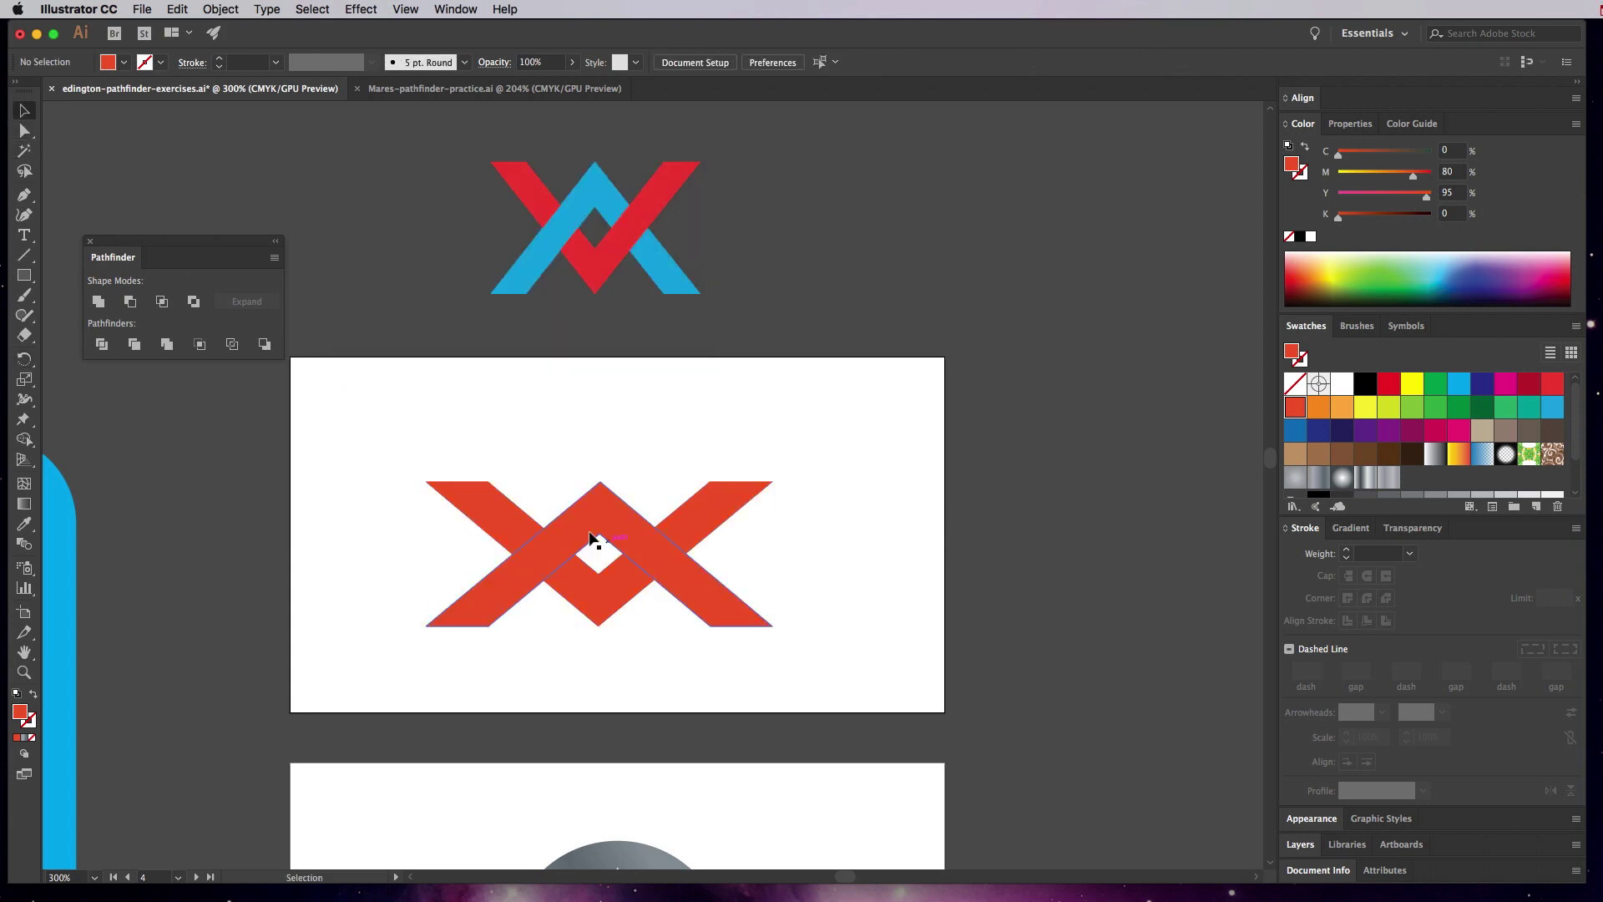
# Fill the rotated V-shaped copy with the blue swatch C 70, M 15, Y 0, K 0
pyautogui.press('super+a')
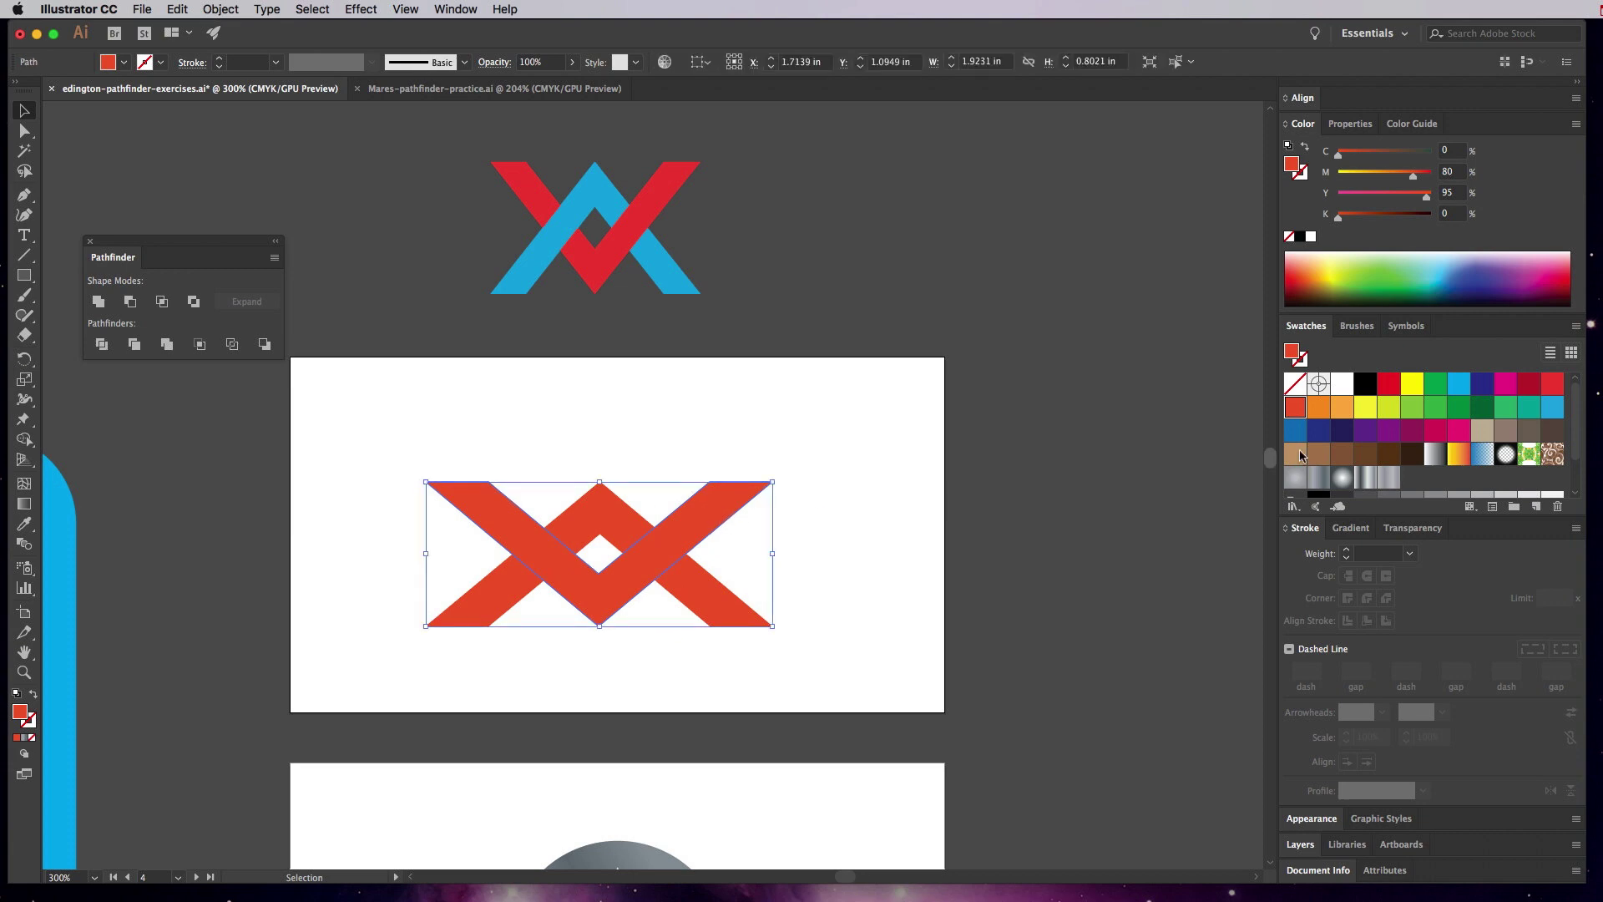
pyautogui.click(1552, 407)
pyautogui.click(941, 554)
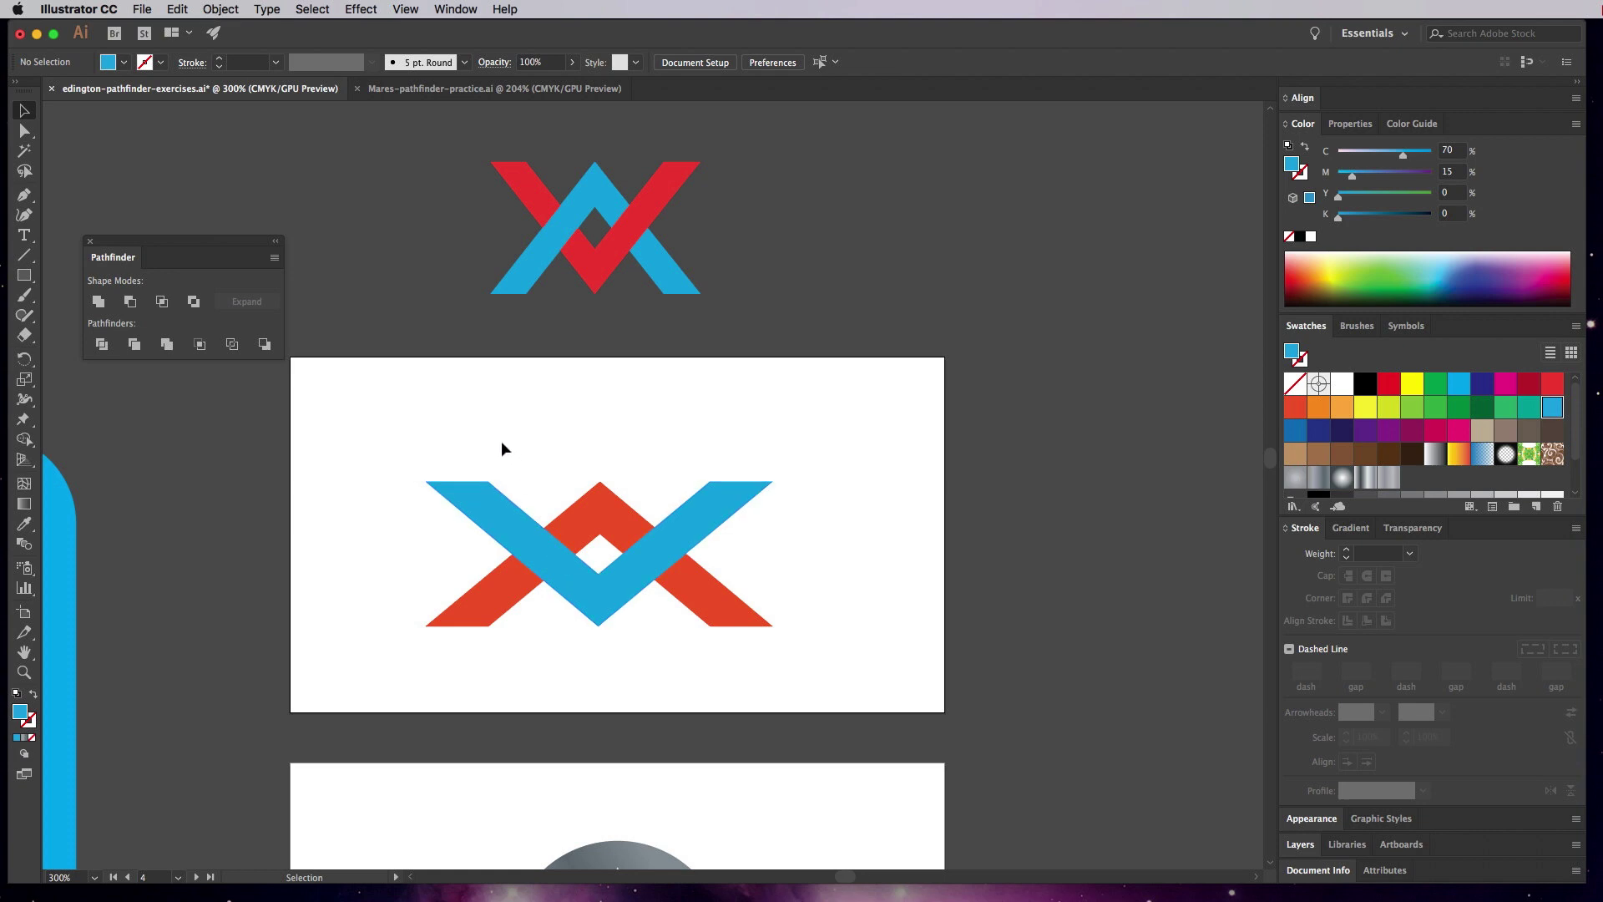
# Divide both overlapping chevrons into separate pieces with Pathfinder
pyautogui.moveTo(501, 441); pyautogui.dragTo(782, 657)
pyautogui.click(102, 344)
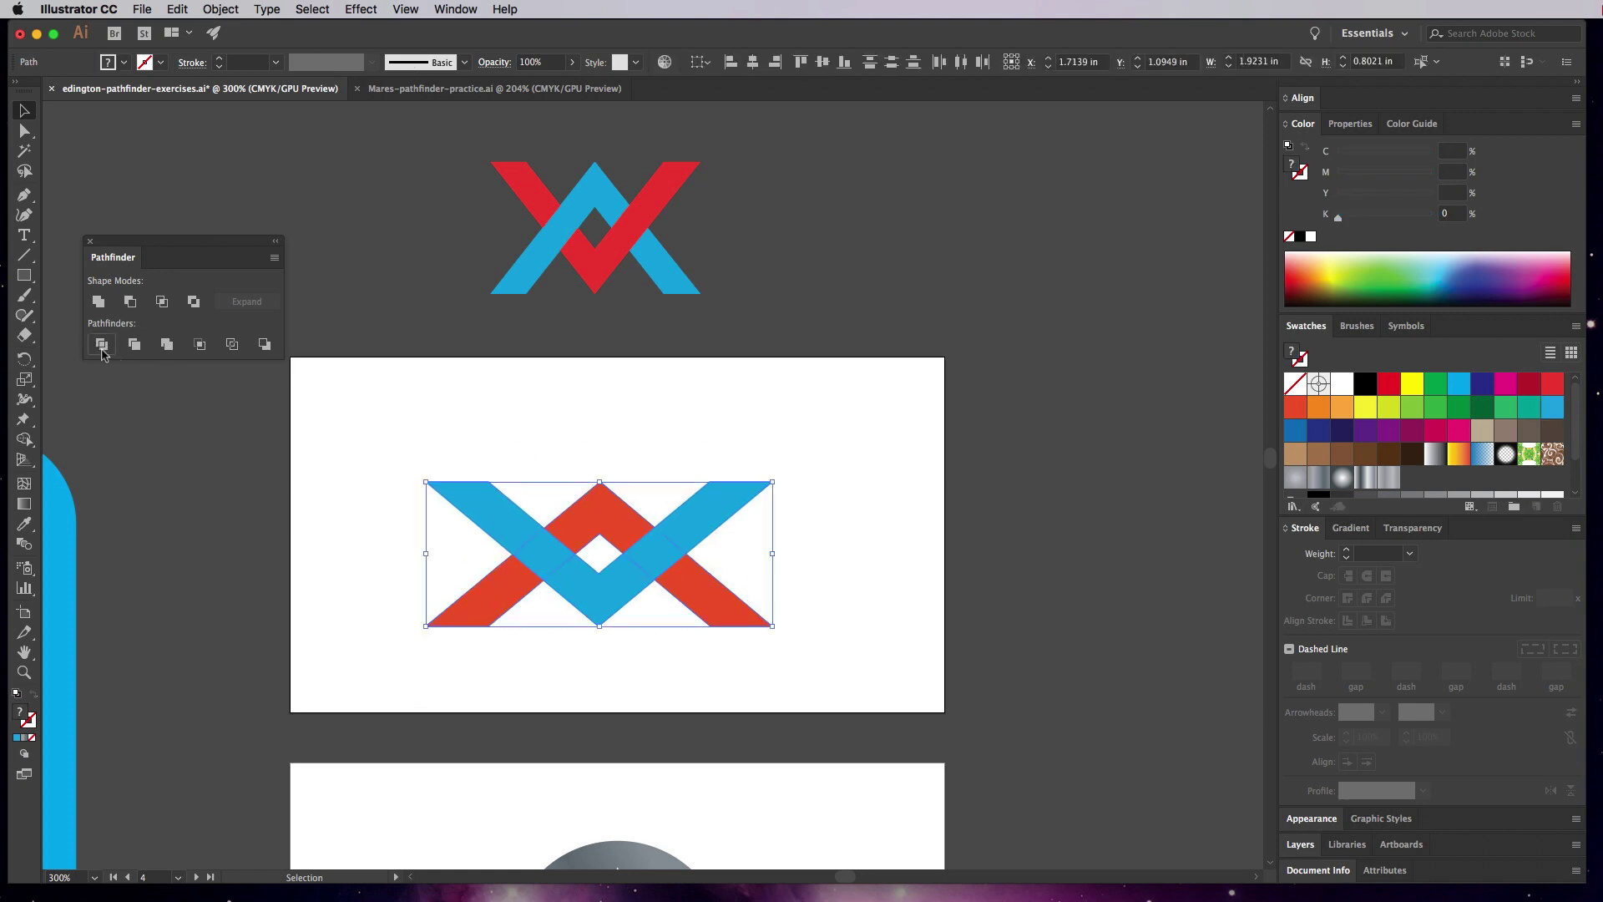
# Ungroup the divided chevron pieces and deselect them
pyautogui.click(598, 449)
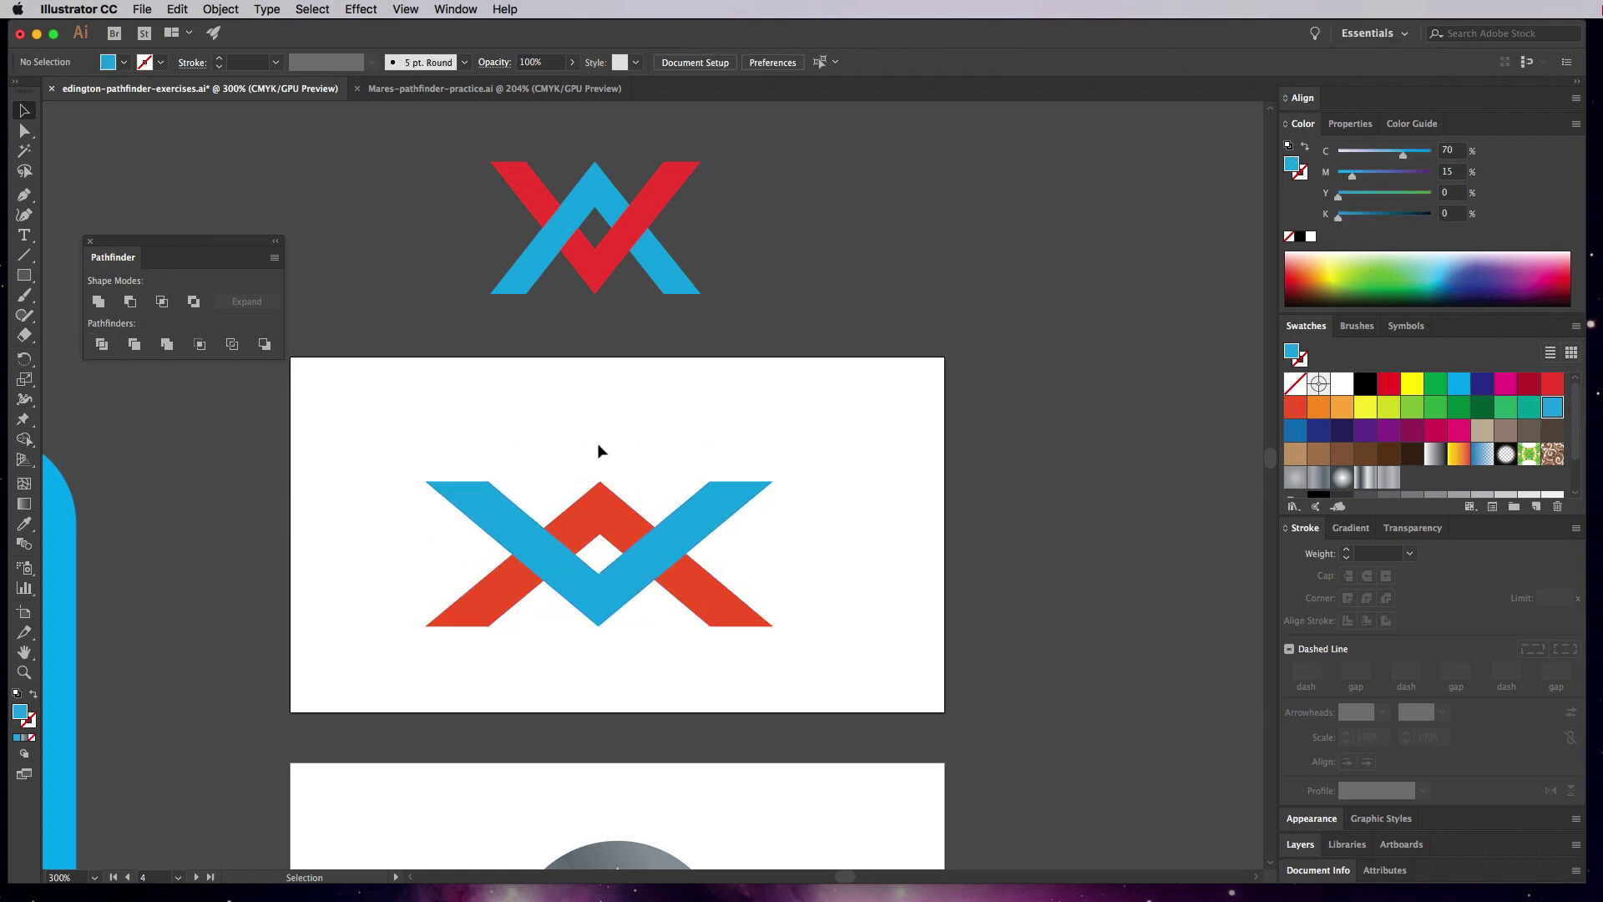
pyautogui.click(548, 559)
pyautogui.rightClick(548, 559)
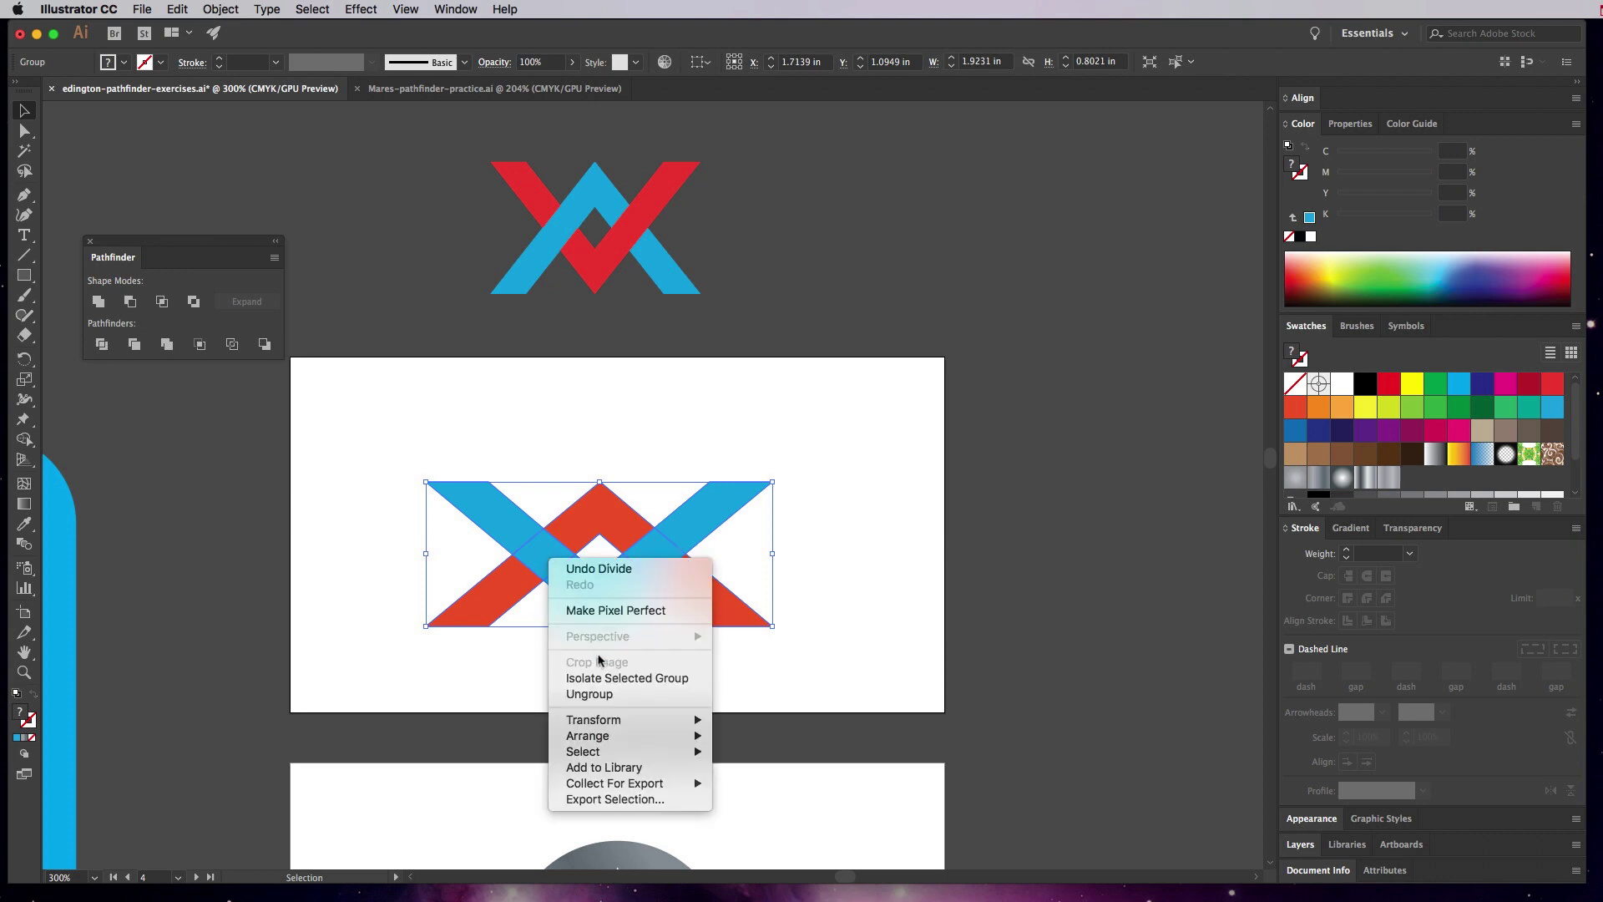
pyautogui.click(596, 689)
pyautogui.click(596, 691)
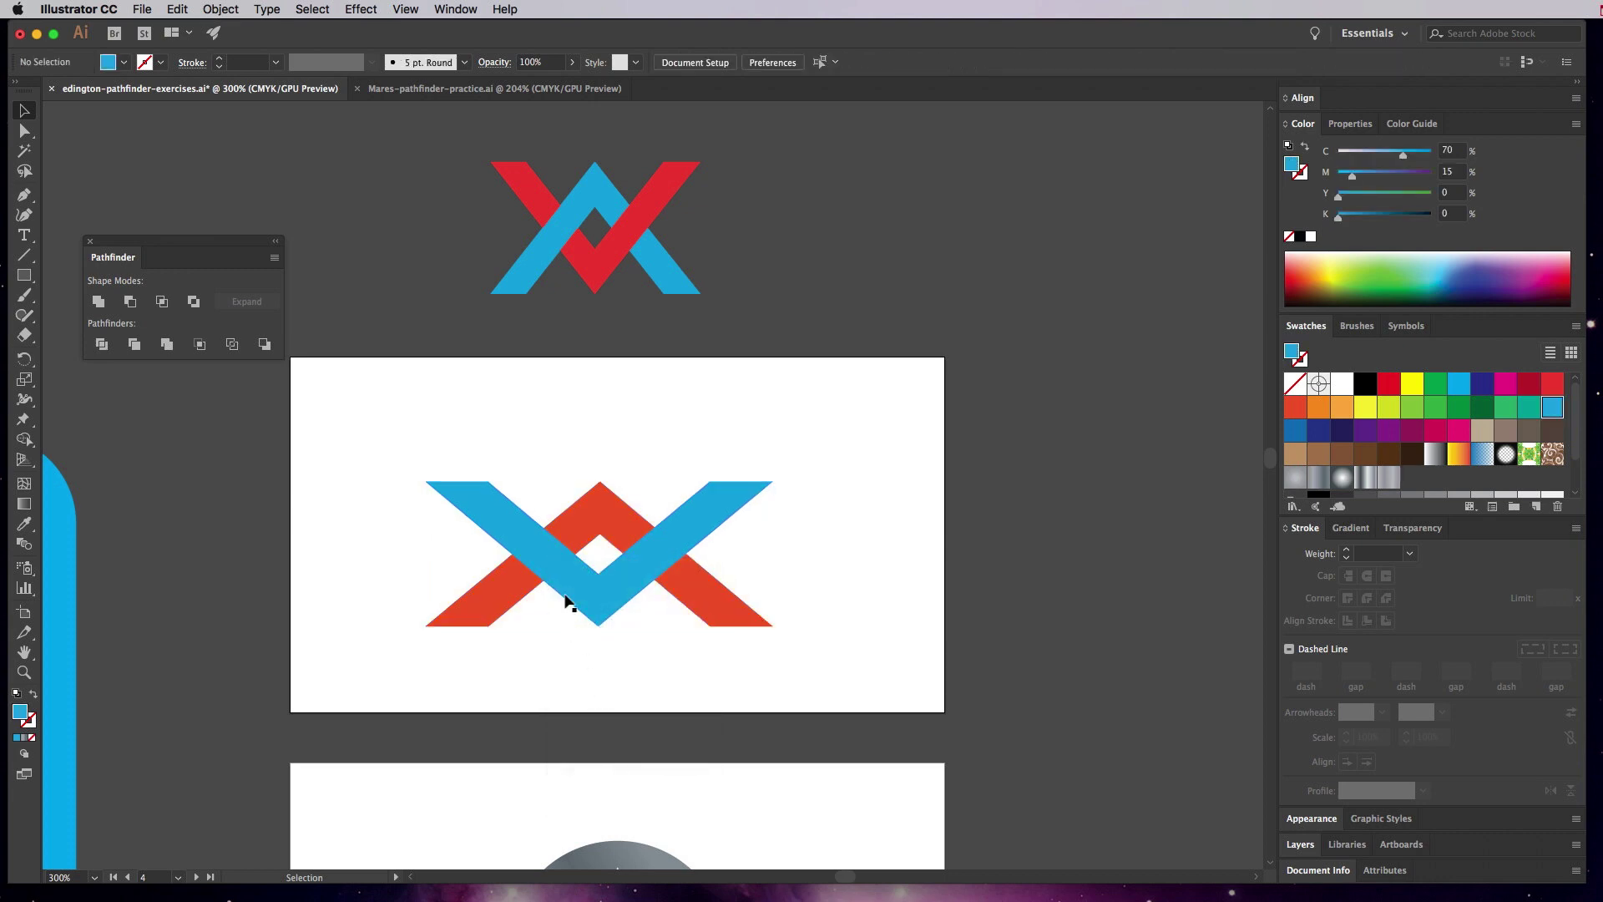
# Fill the left overlap diamond with the red-orange swatch C 0, M 80, Y 95, K 0
pyautogui.click(551, 551)
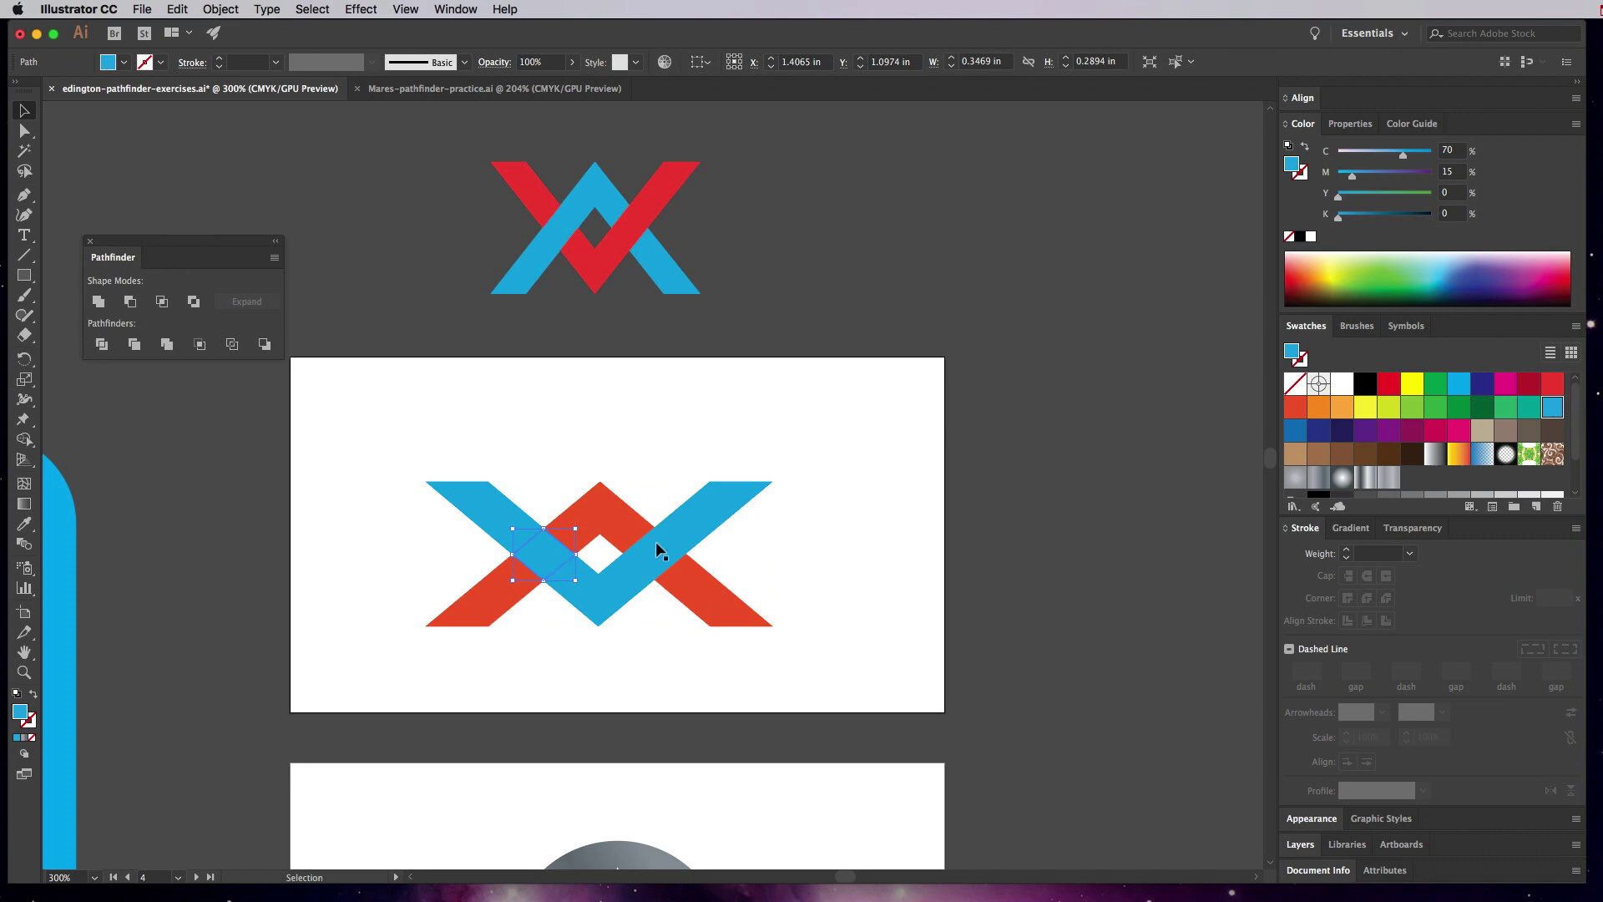
pyautogui.click(1555, 385)
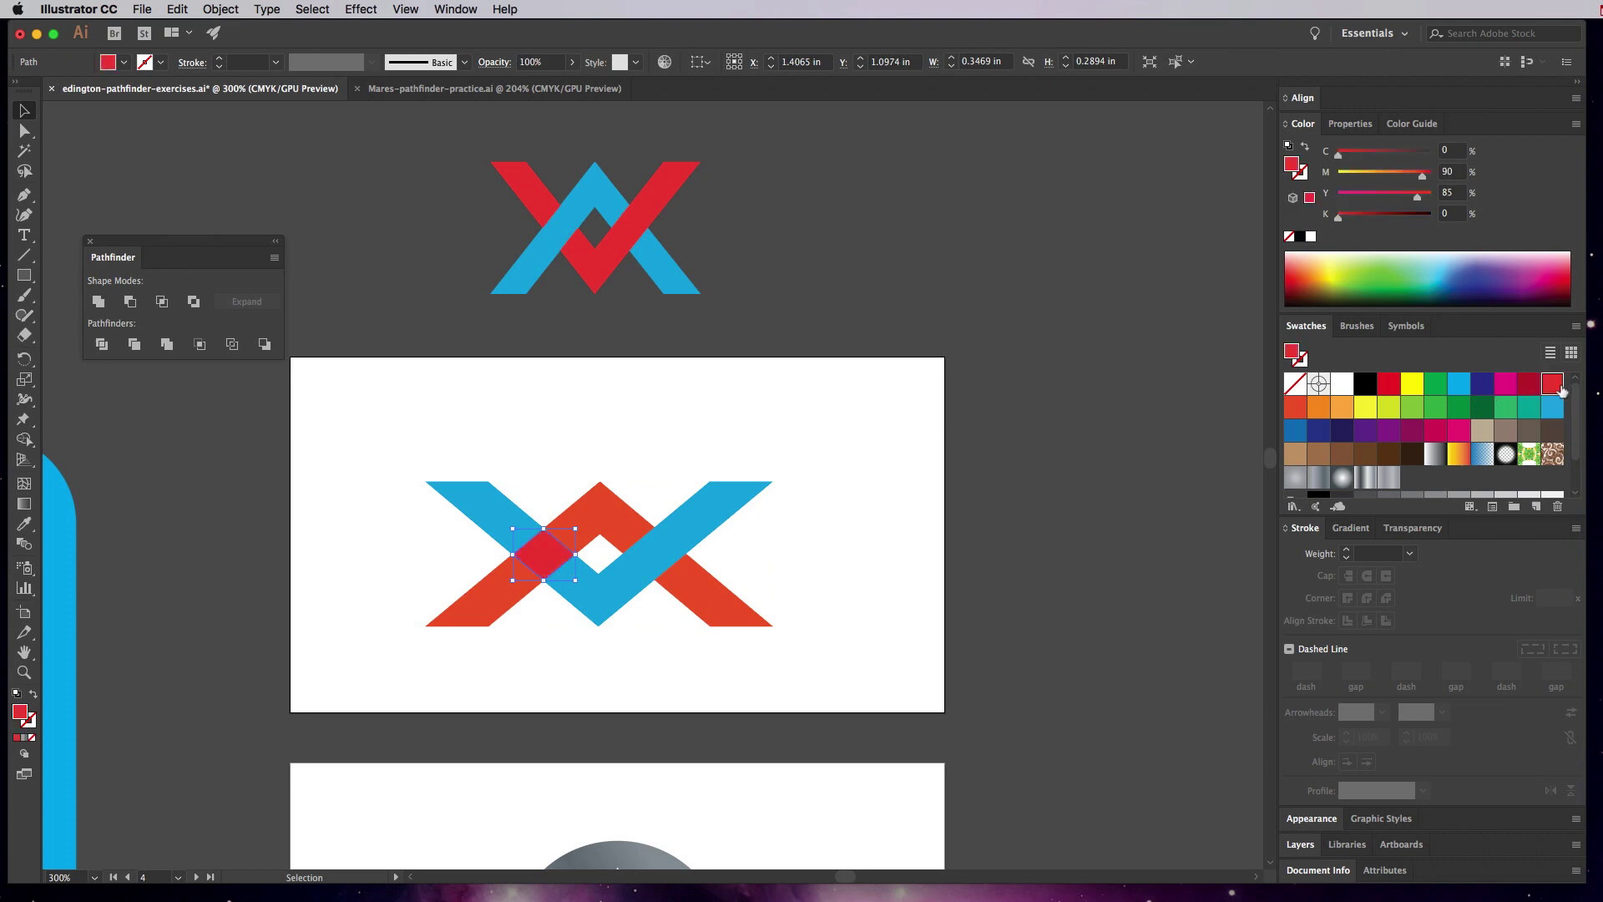
pyautogui.click(1295, 407)
pyautogui.click(829, 458)
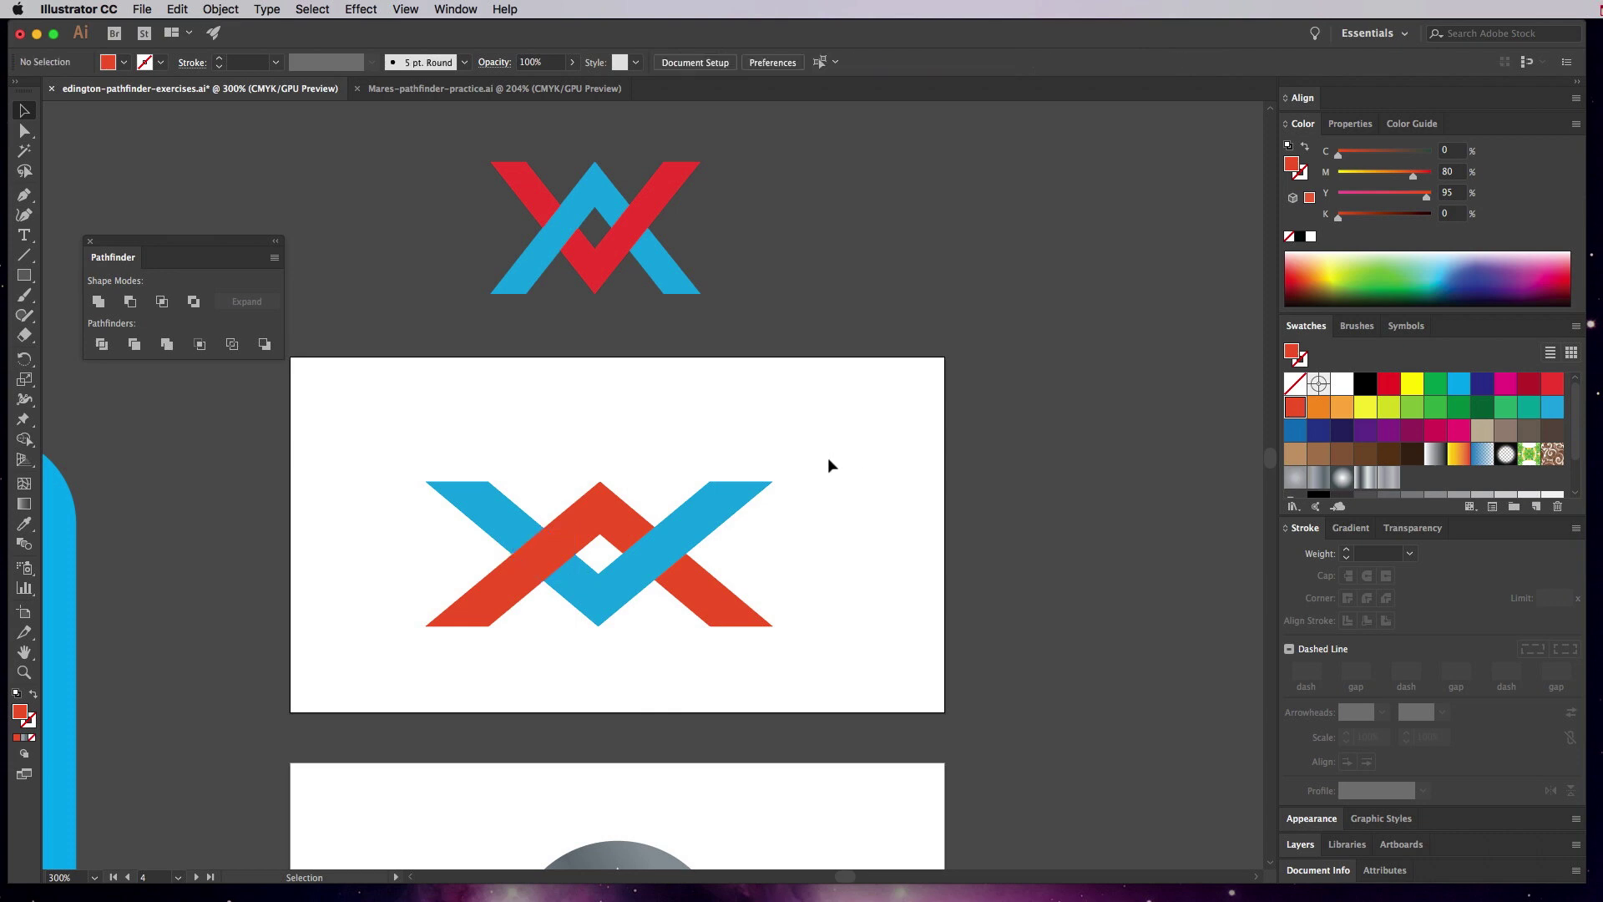
# Unite all the red pieces of the upright chevron, including the recoloured diamond, with Pathfinder
pyautogui.click(518, 578)
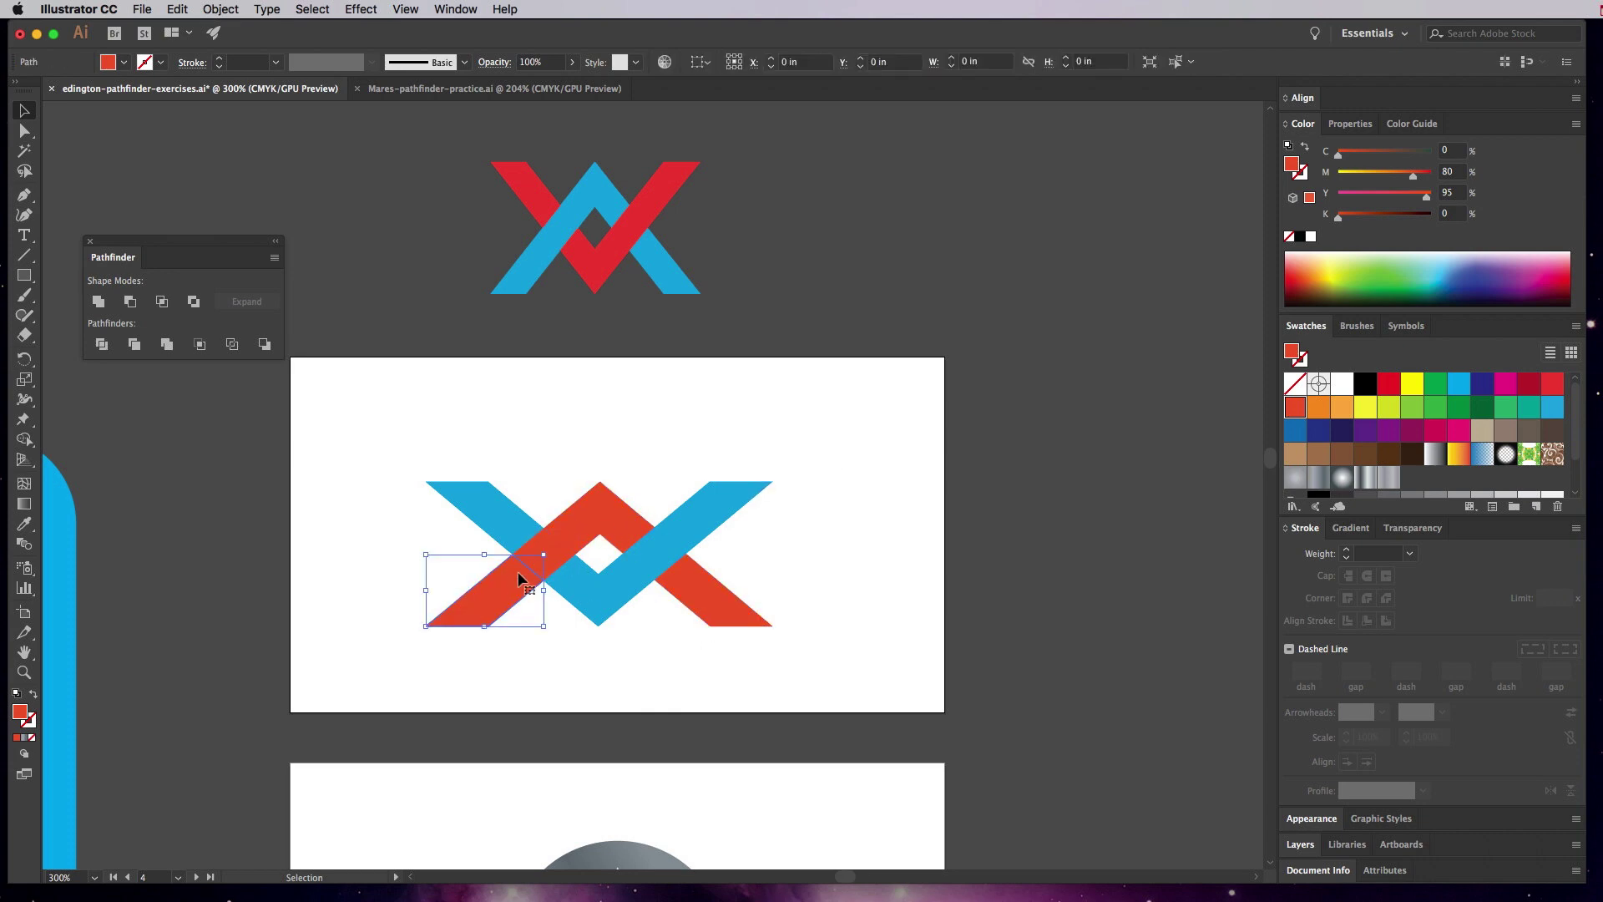
pyautogui.keyDown('shift'); pyautogui.click(561, 554); pyautogui.keyUp('shift')
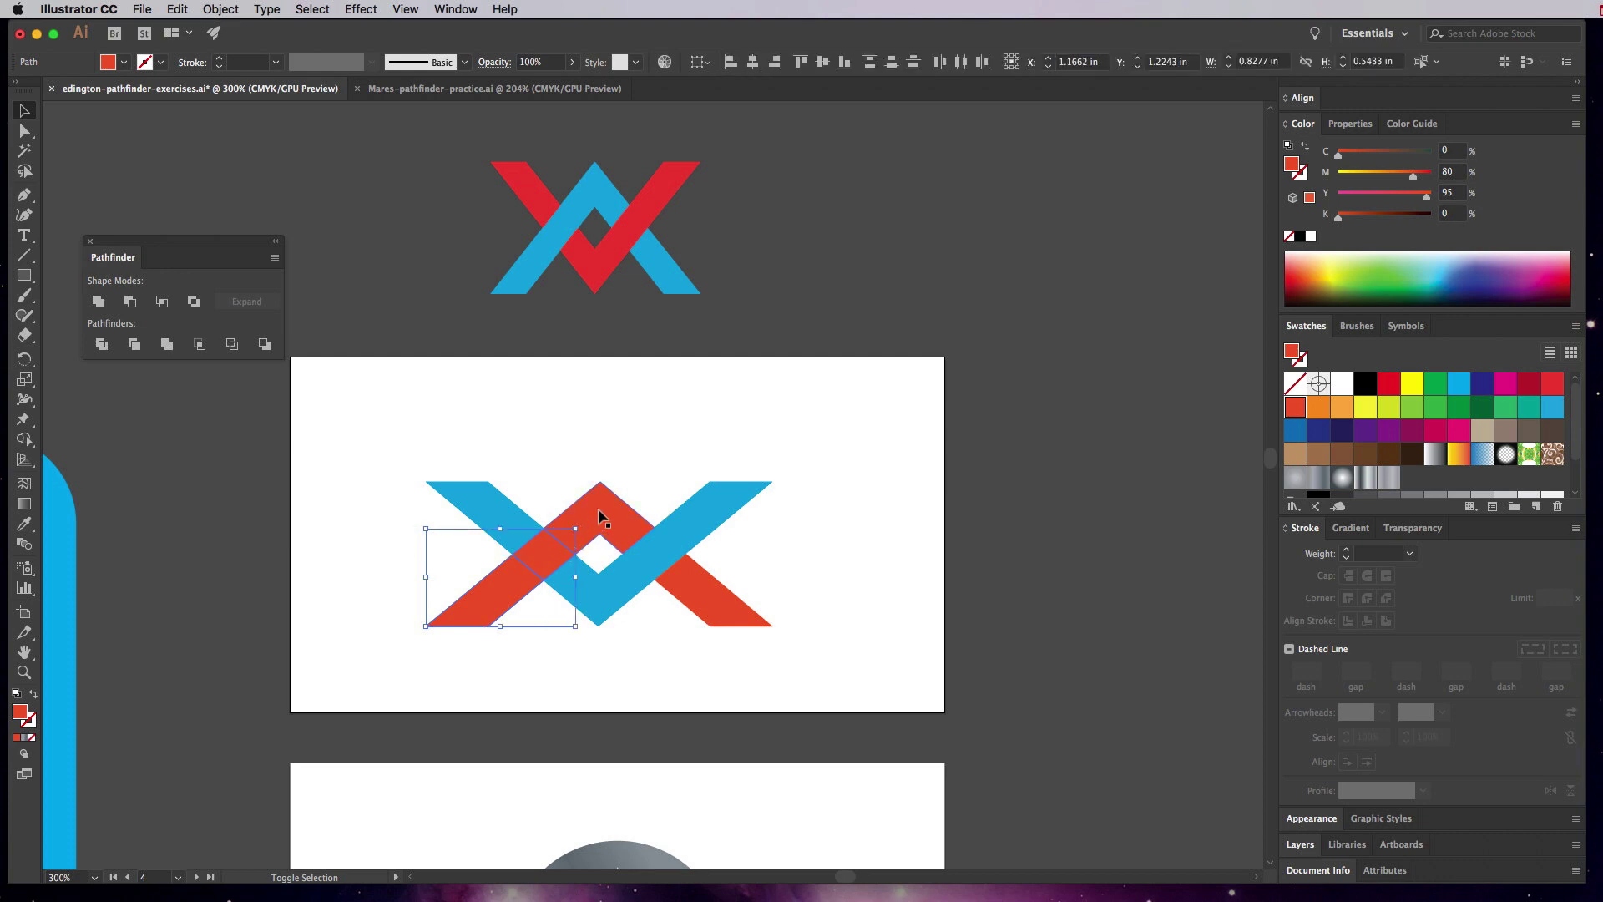
pyautogui.keyDown('shift'); pyautogui.click(598, 509); pyautogui.keyUp('shift')
pyautogui.keyDown('shift'); pyautogui.click(723, 609); pyautogui.keyUp('shift')
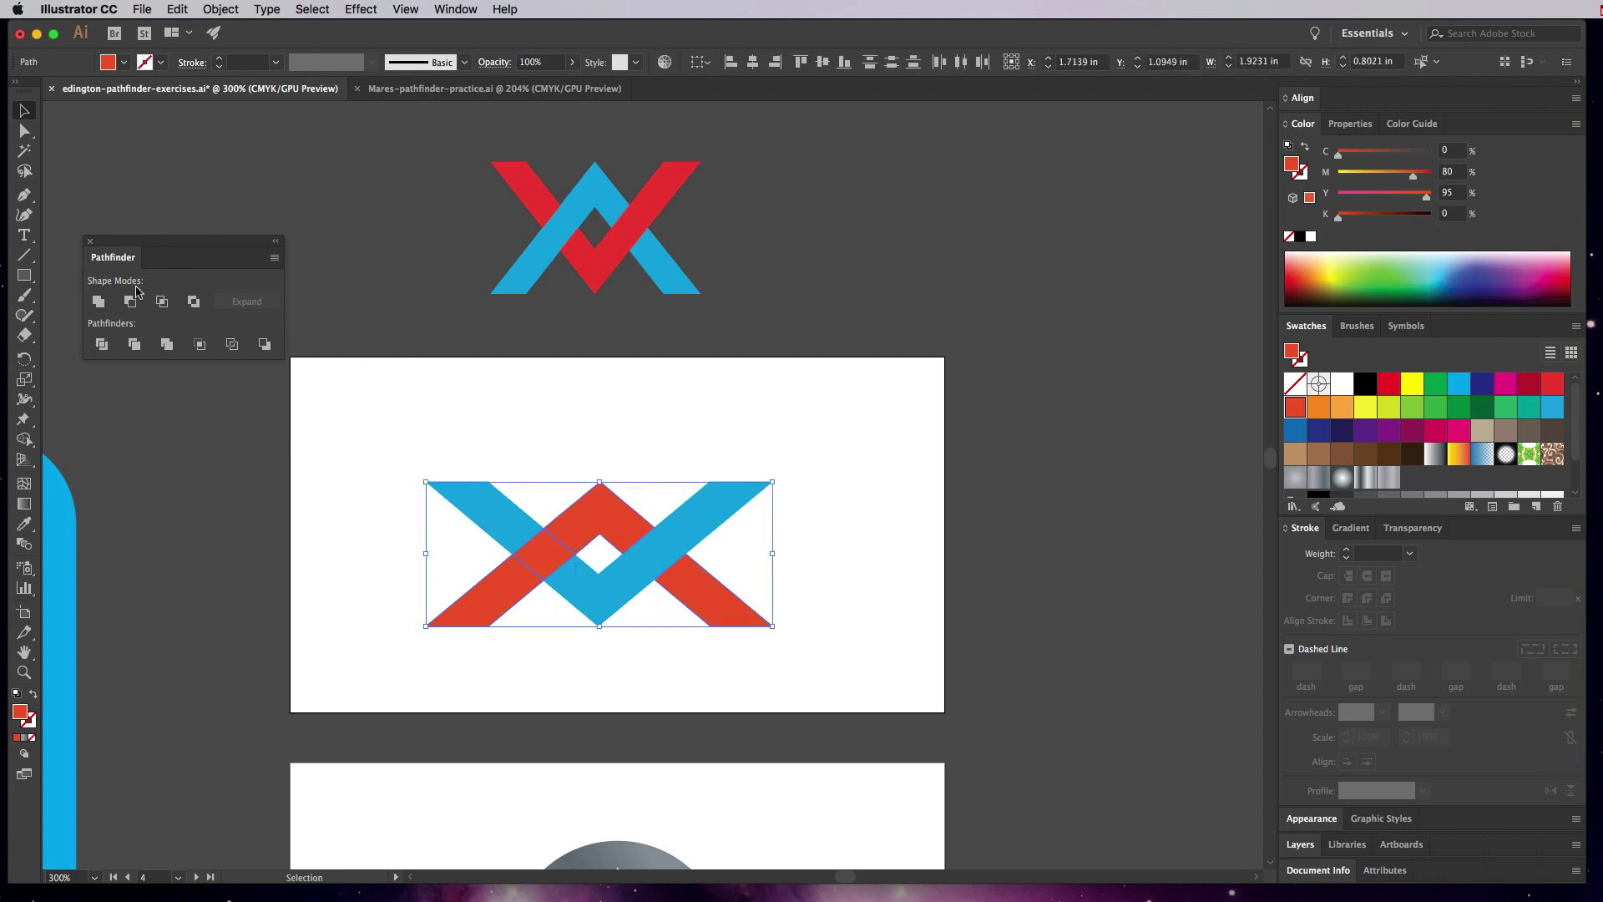
pyautogui.click(101, 305)
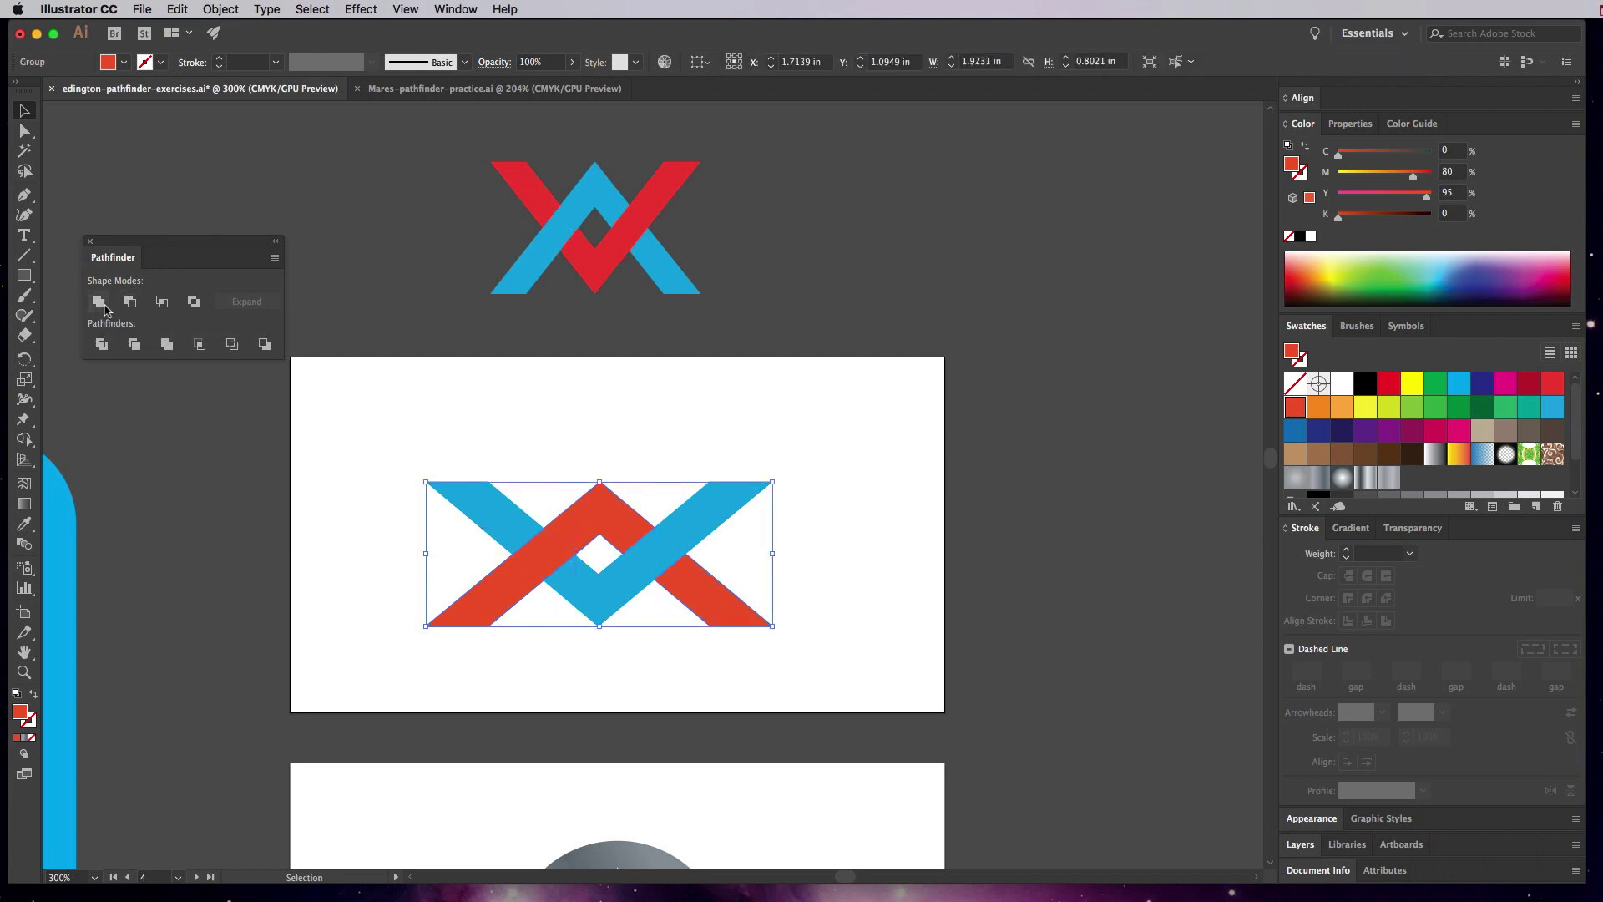
# Unite all the blue pieces of the V-shaped chevron with Pathfinder, and deselect them
pyautogui.click(428, 516)
pyautogui.click(493, 513)
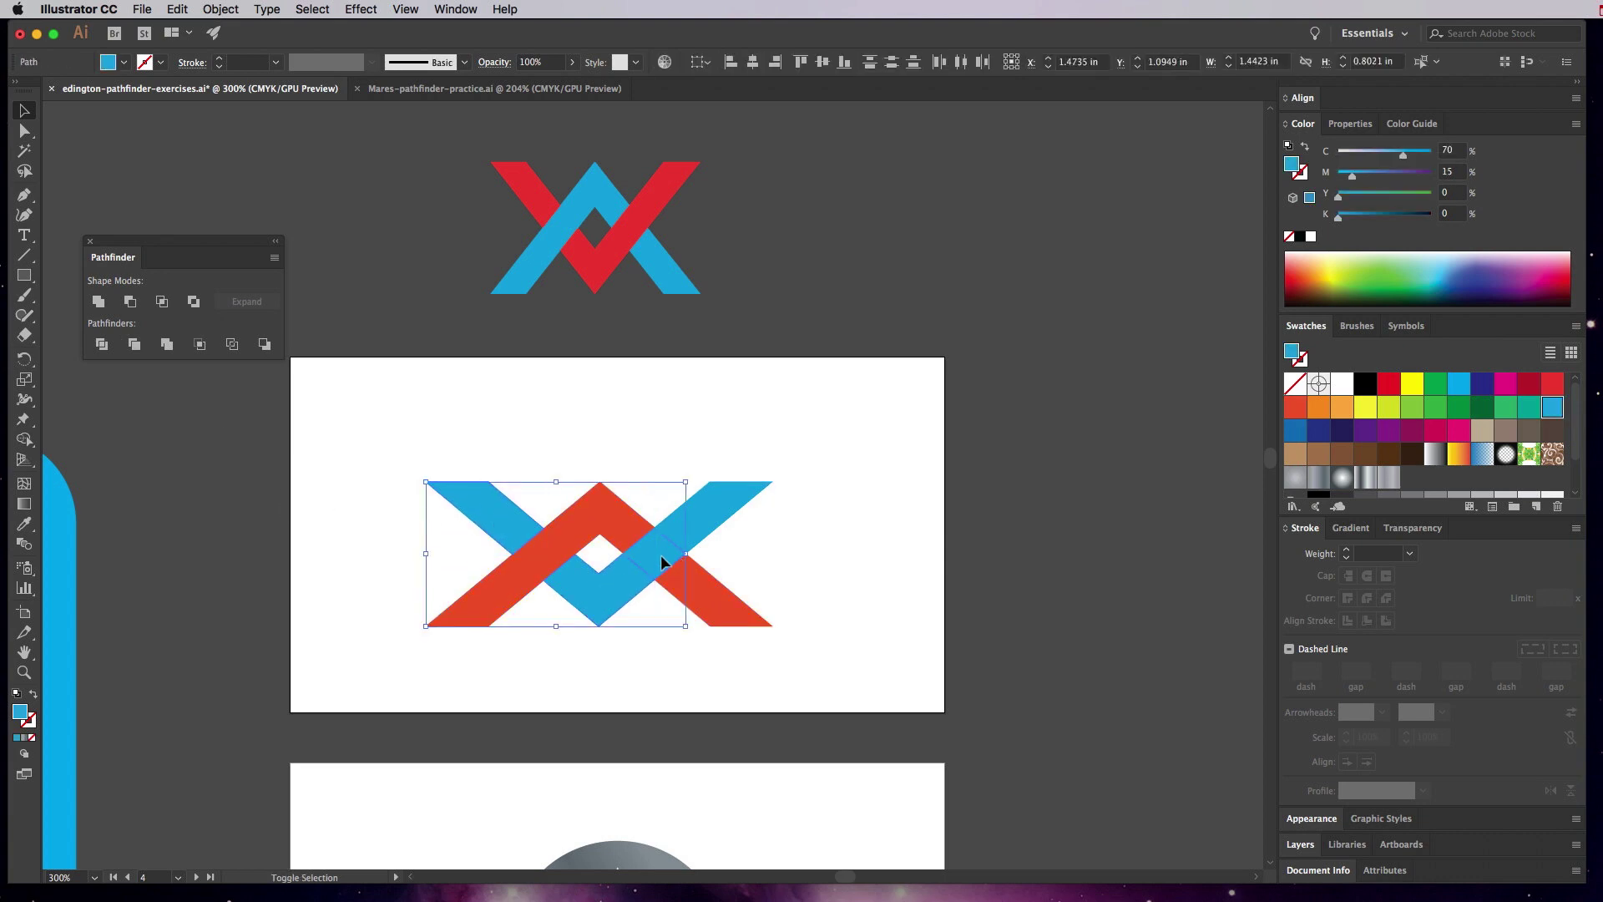
pyautogui.keyDown('shift'); pyautogui.click(708, 529); pyautogui.keyUp('shift')
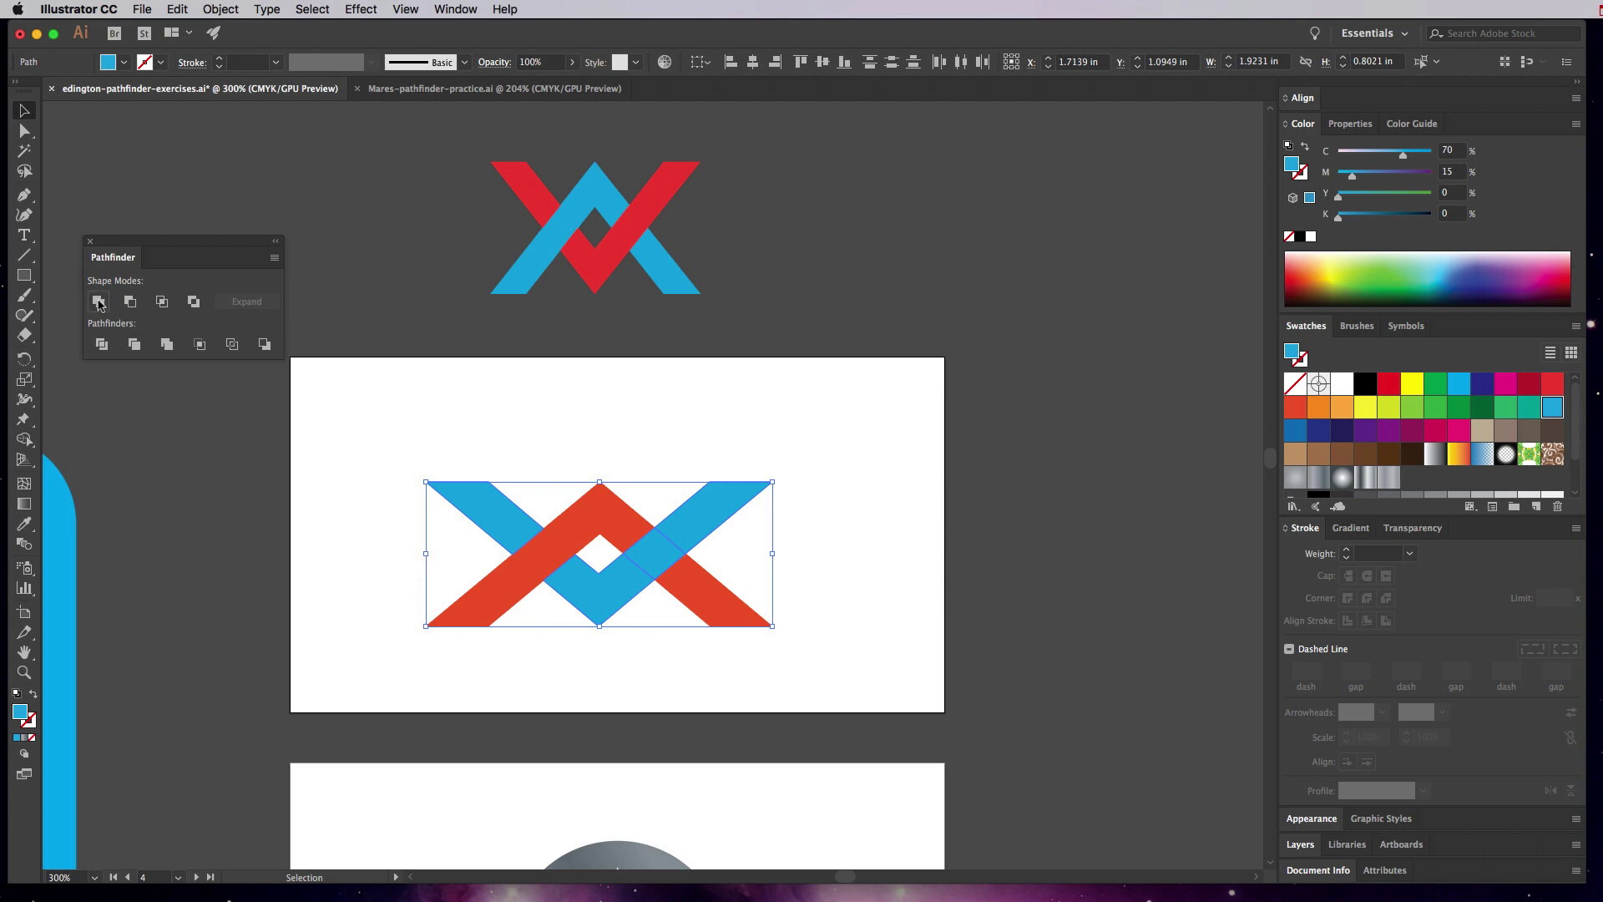
pyautogui.click(102, 344)
pyautogui.click(272, 511)
# Move the blue and red shapes apart to inspect them, and undo both moves
pyautogui.moveTo(635, 587); pyautogui.dragTo(555, 534)
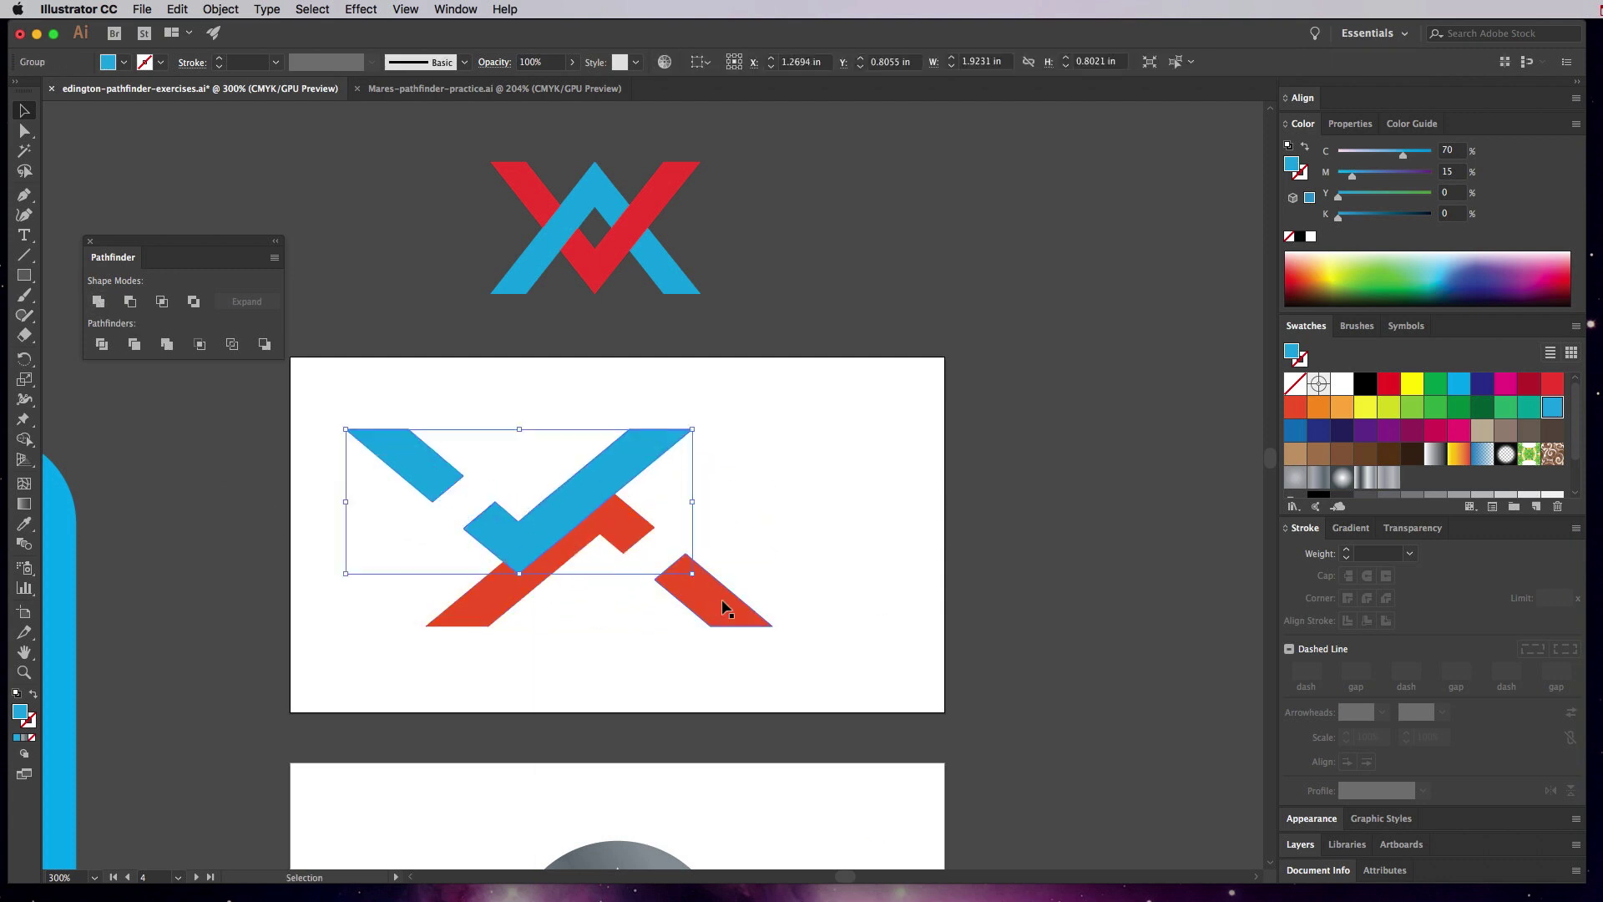
pyautogui.moveTo(723, 609); pyautogui.dragTo(774, 599)
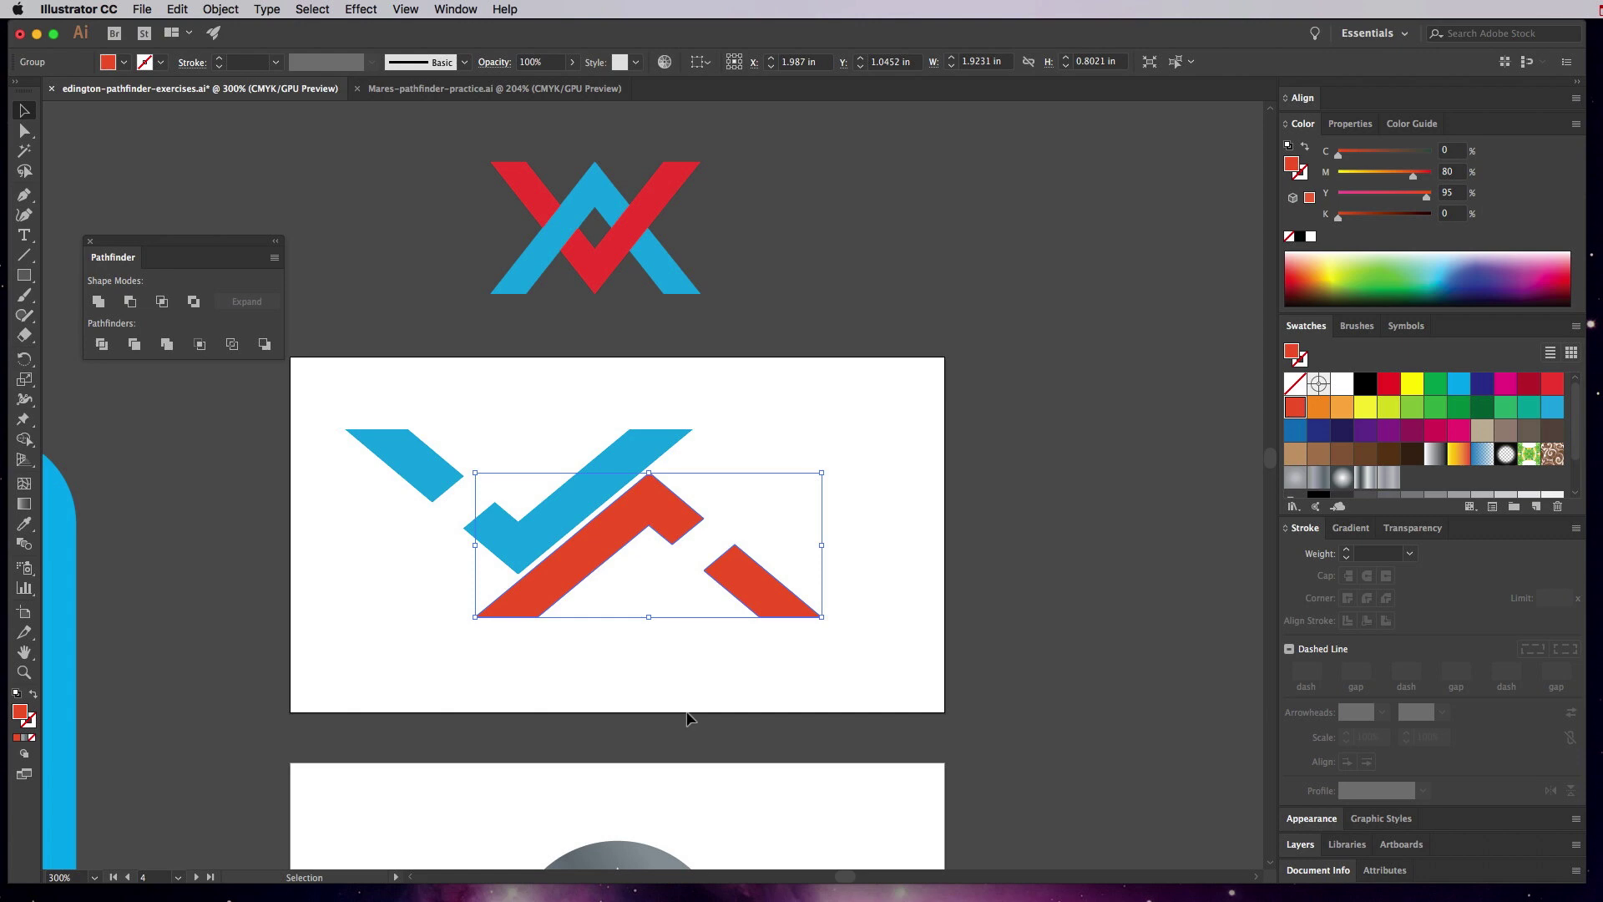
pyautogui.press('super+z')
pyautogui.press('super+z')
pyautogui.click(814, 716)
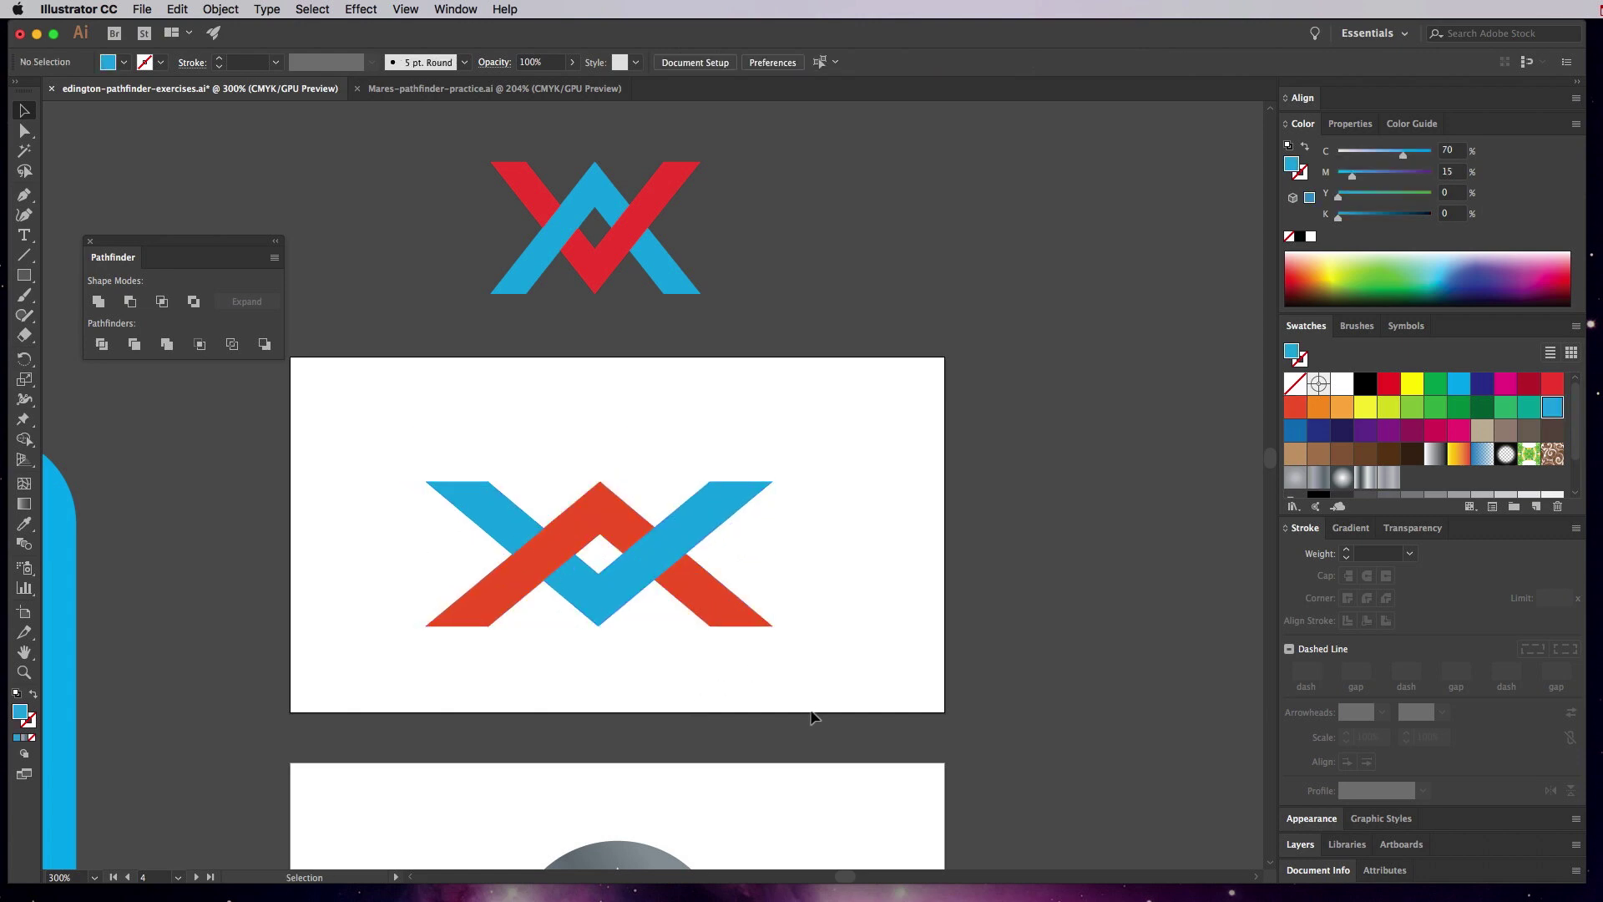
# Move the winged star badge below its artboard and fill it with yellow C 0, M 0, Y 100, K 0
pyautogui.moveTo(843, 723); pyautogui.dragTo(809, 406)
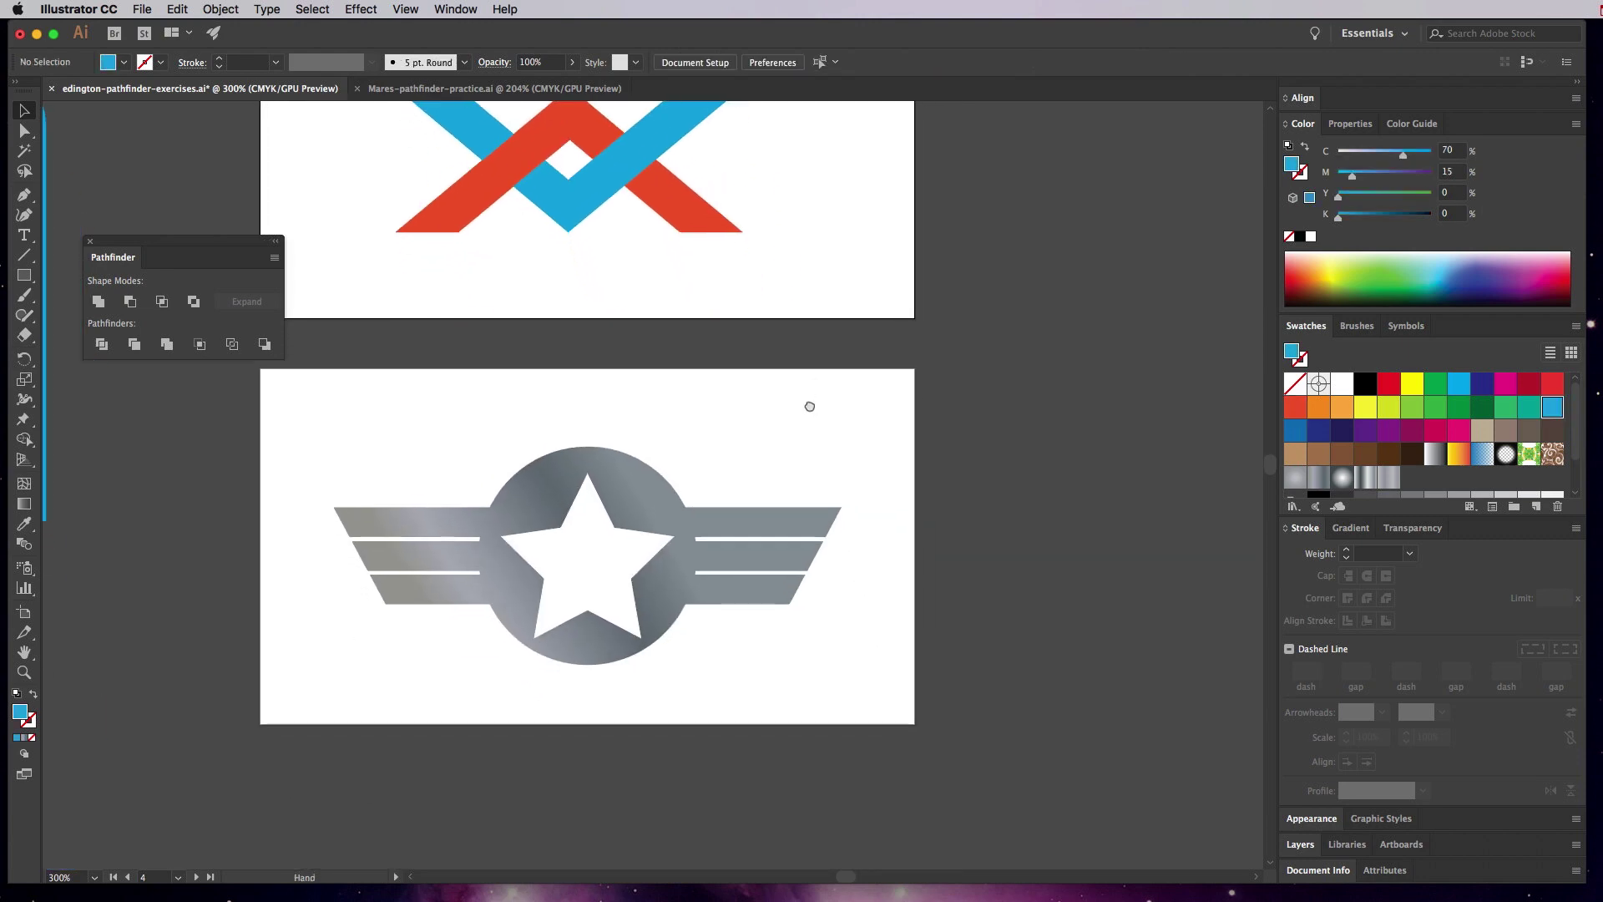
pyautogui.moveTo(668, 496); pyautogui.dragTo(794, 405)
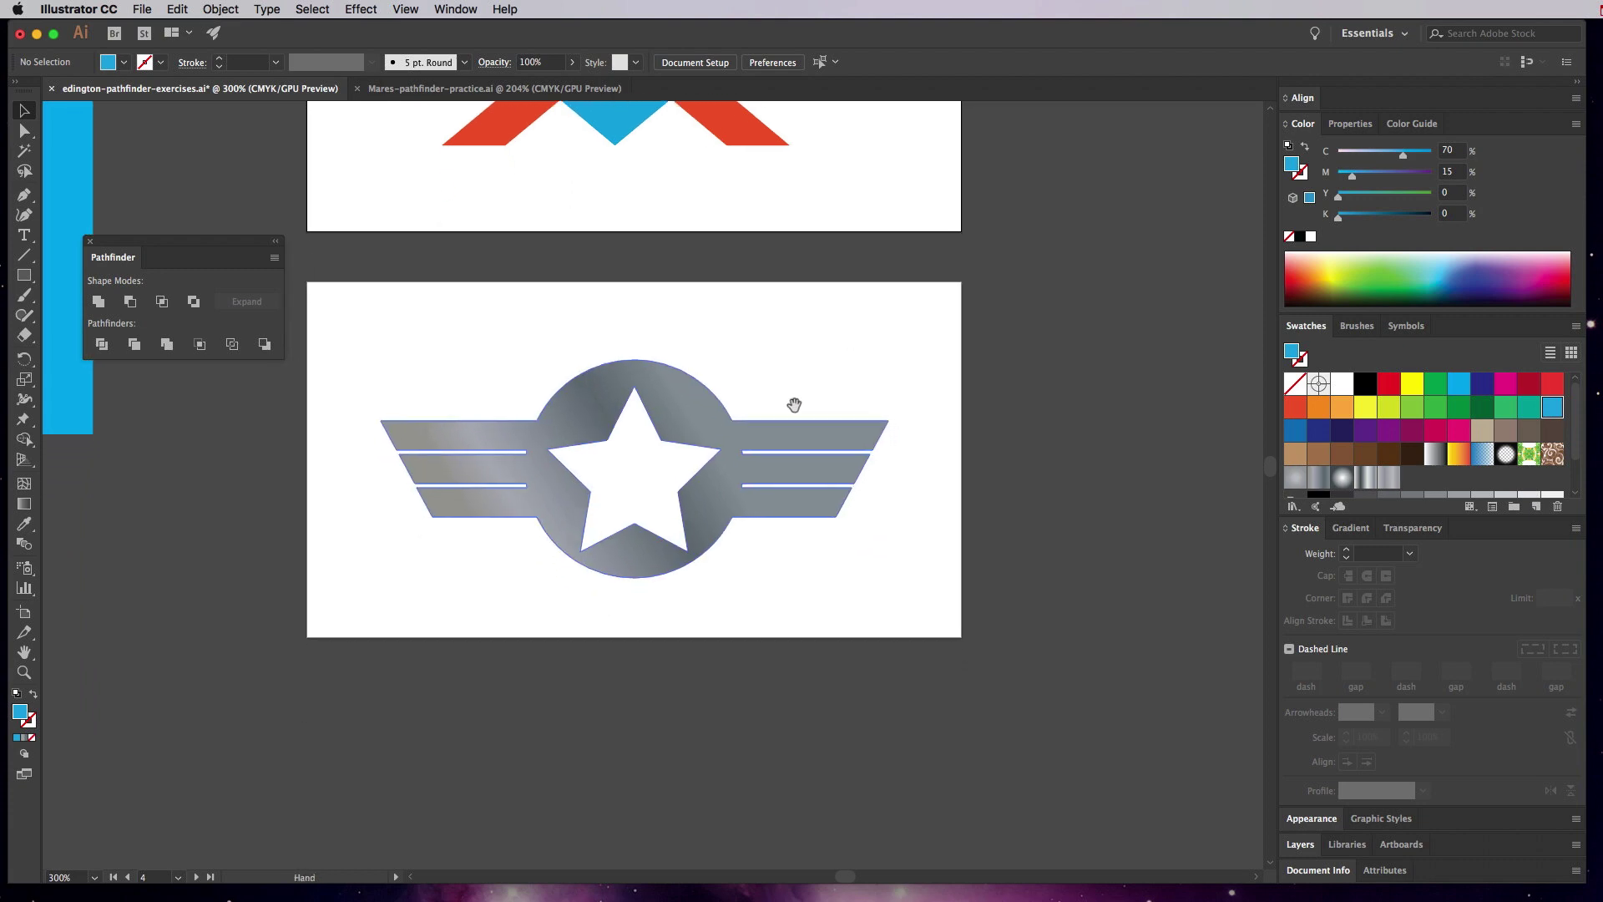
pyautogui.press('v')
pyautogui.moveTo(673, 404); pyautogui.dragTo(668, 681)
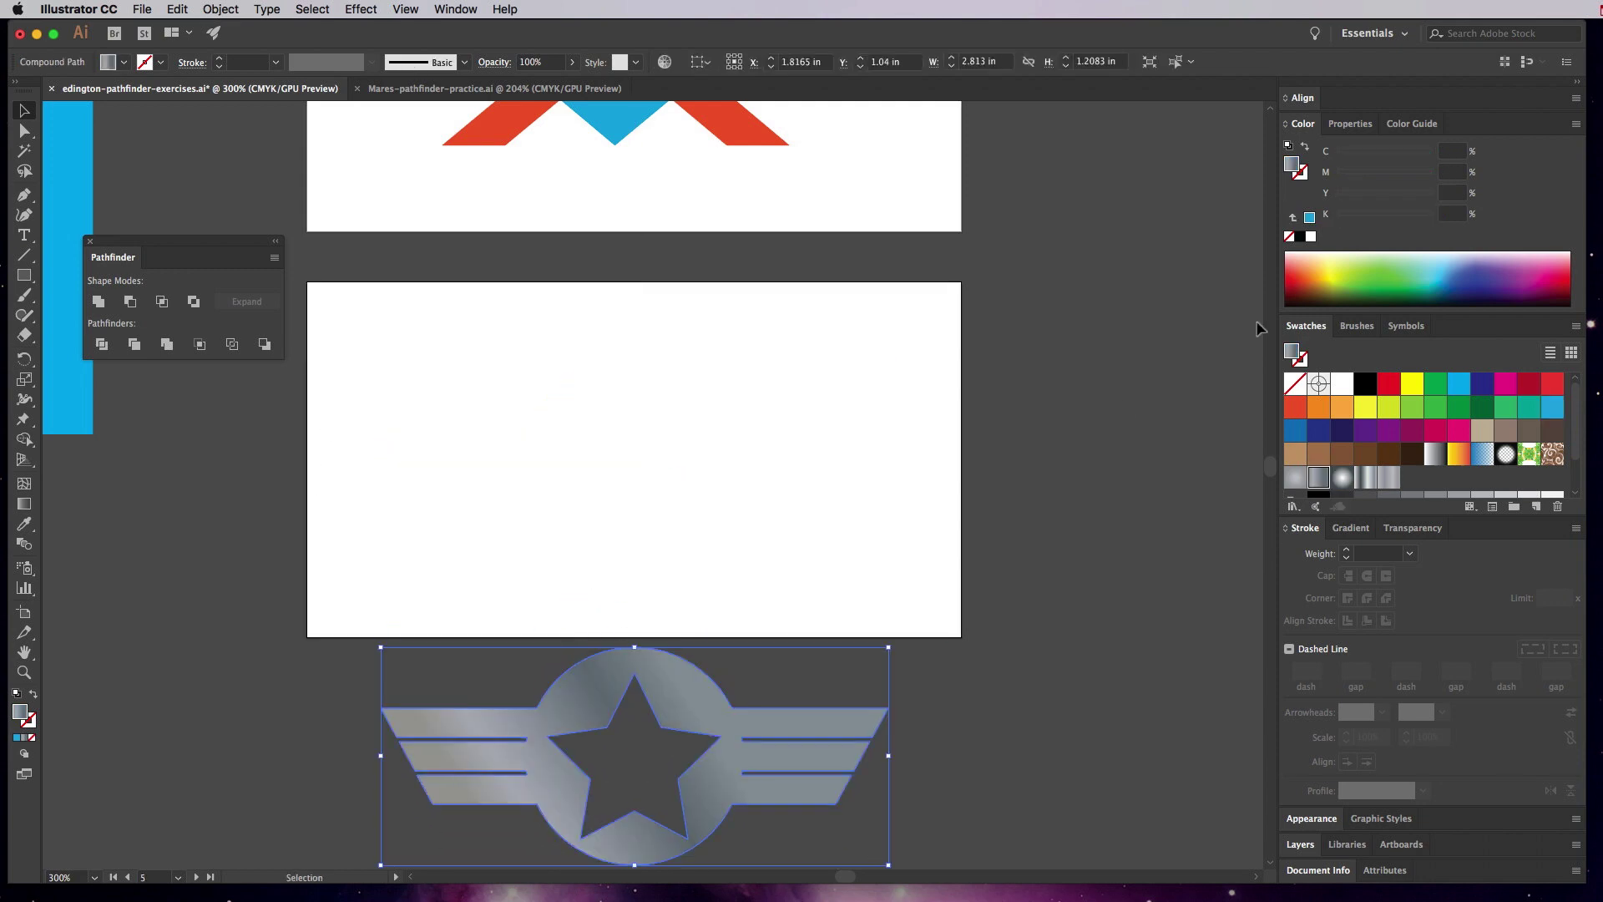
pyautogui.click(1411, 384)
pyautogui.scroll(-2, 1041, 562)
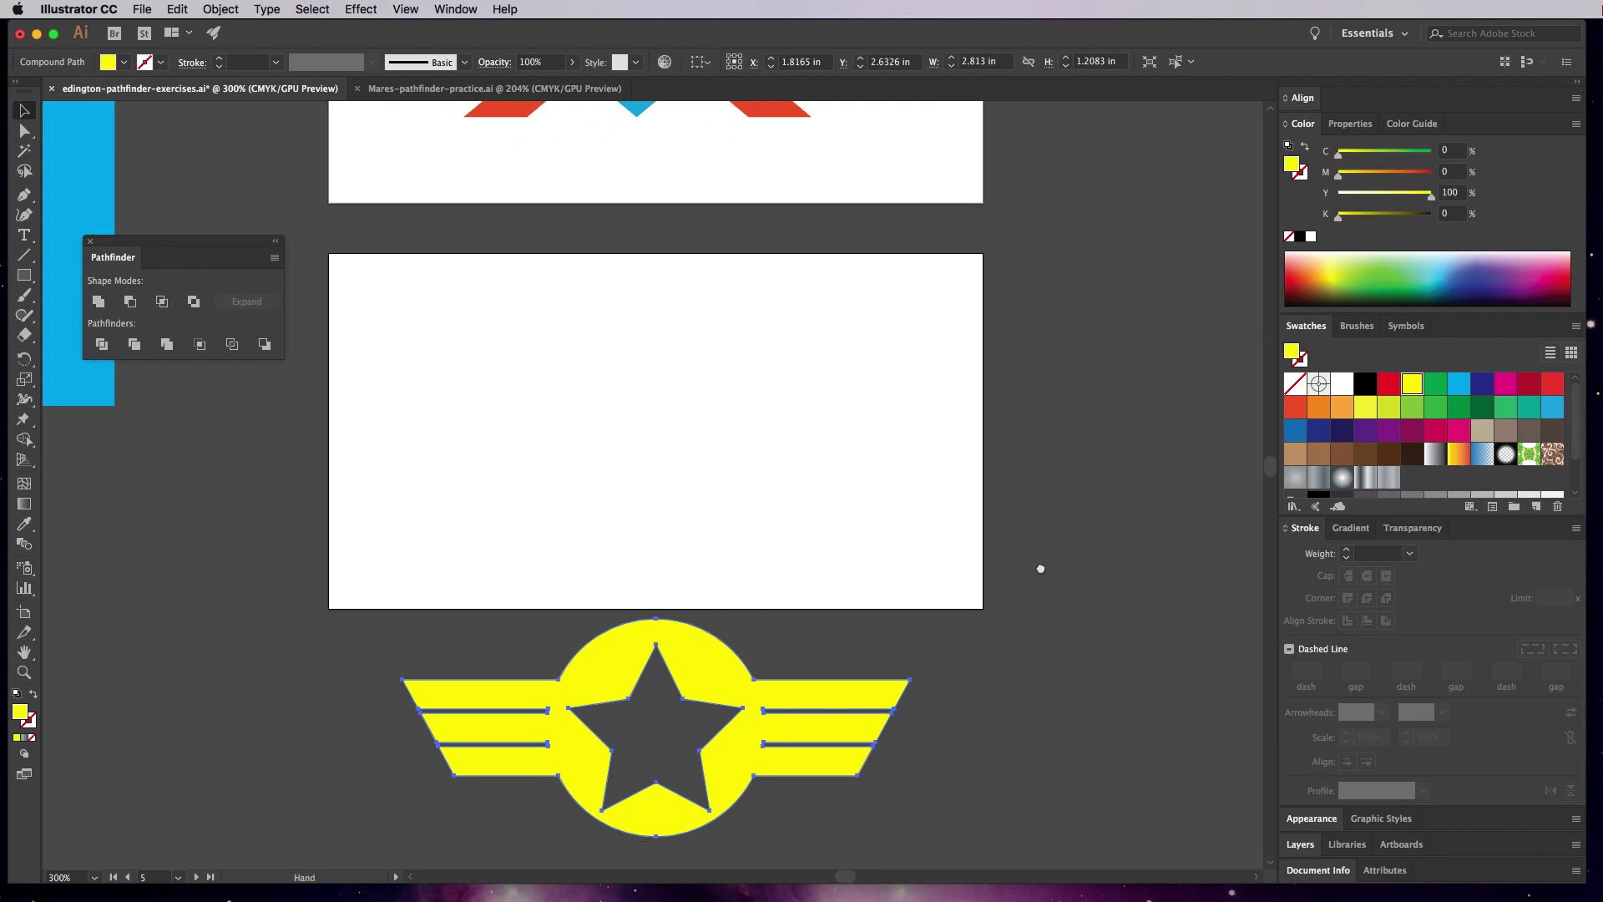
# Draw a rectangle about 2.76 × 0.21 in near the empty artboard's upper edge, filled with blue C 85, M 50, Y 0, K 0
pyautogui.moveTo(24, 276); pyautogui.dragTo(73, 279)
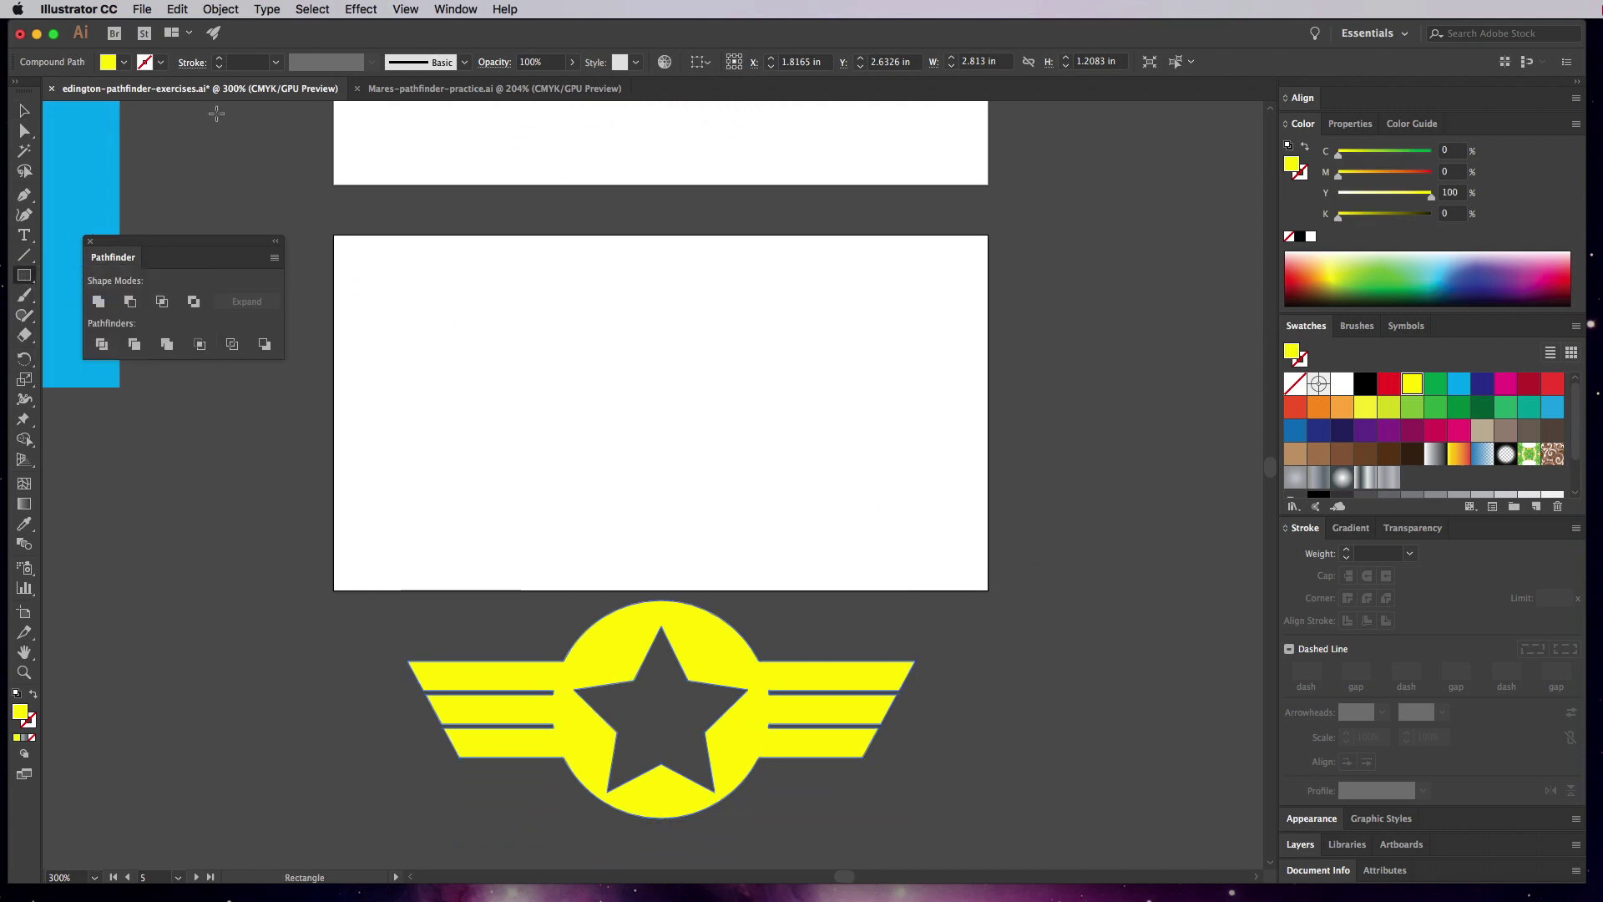
pyautogui.click(25, 110)
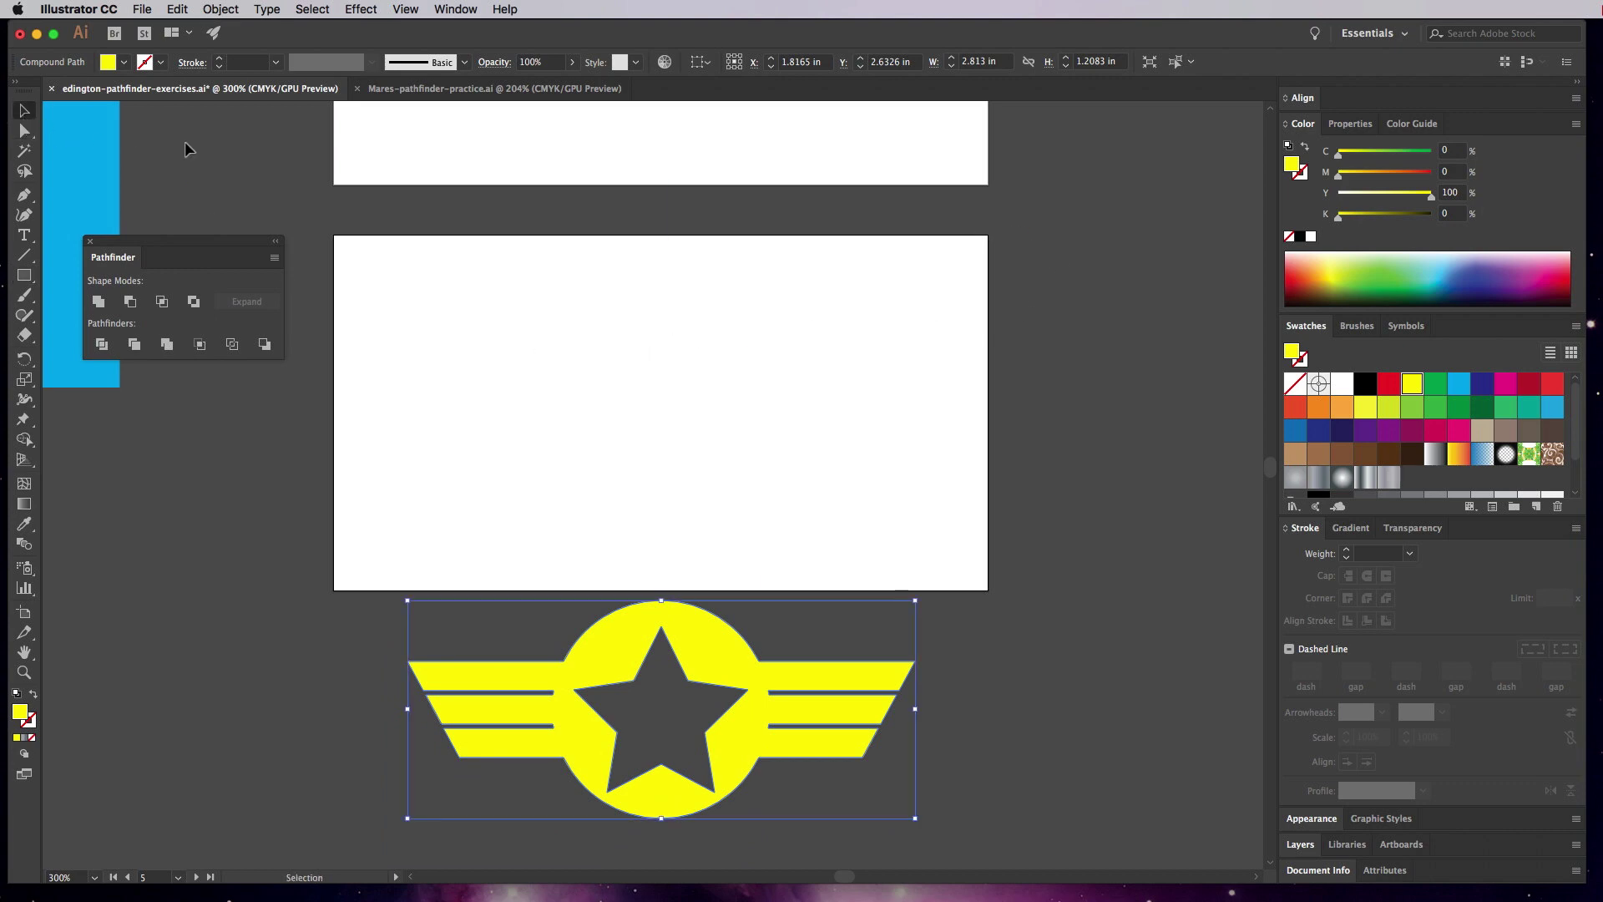
pyautogui.press('super+shift+a')
pyautogui.click(31, 270)
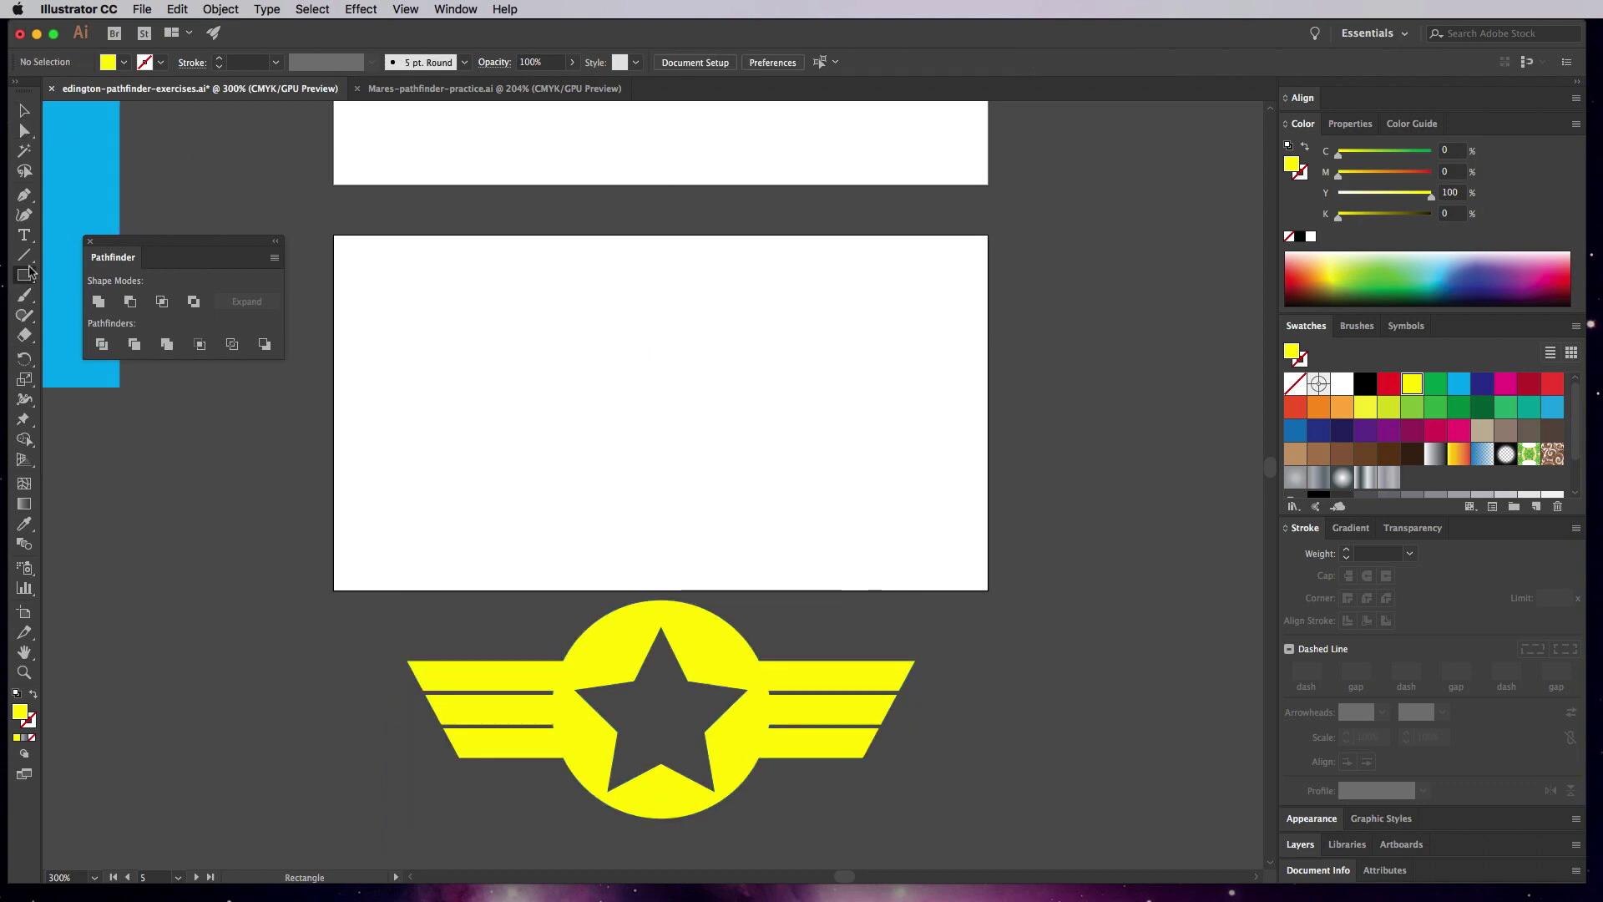
pyautogui.click(123, 63)
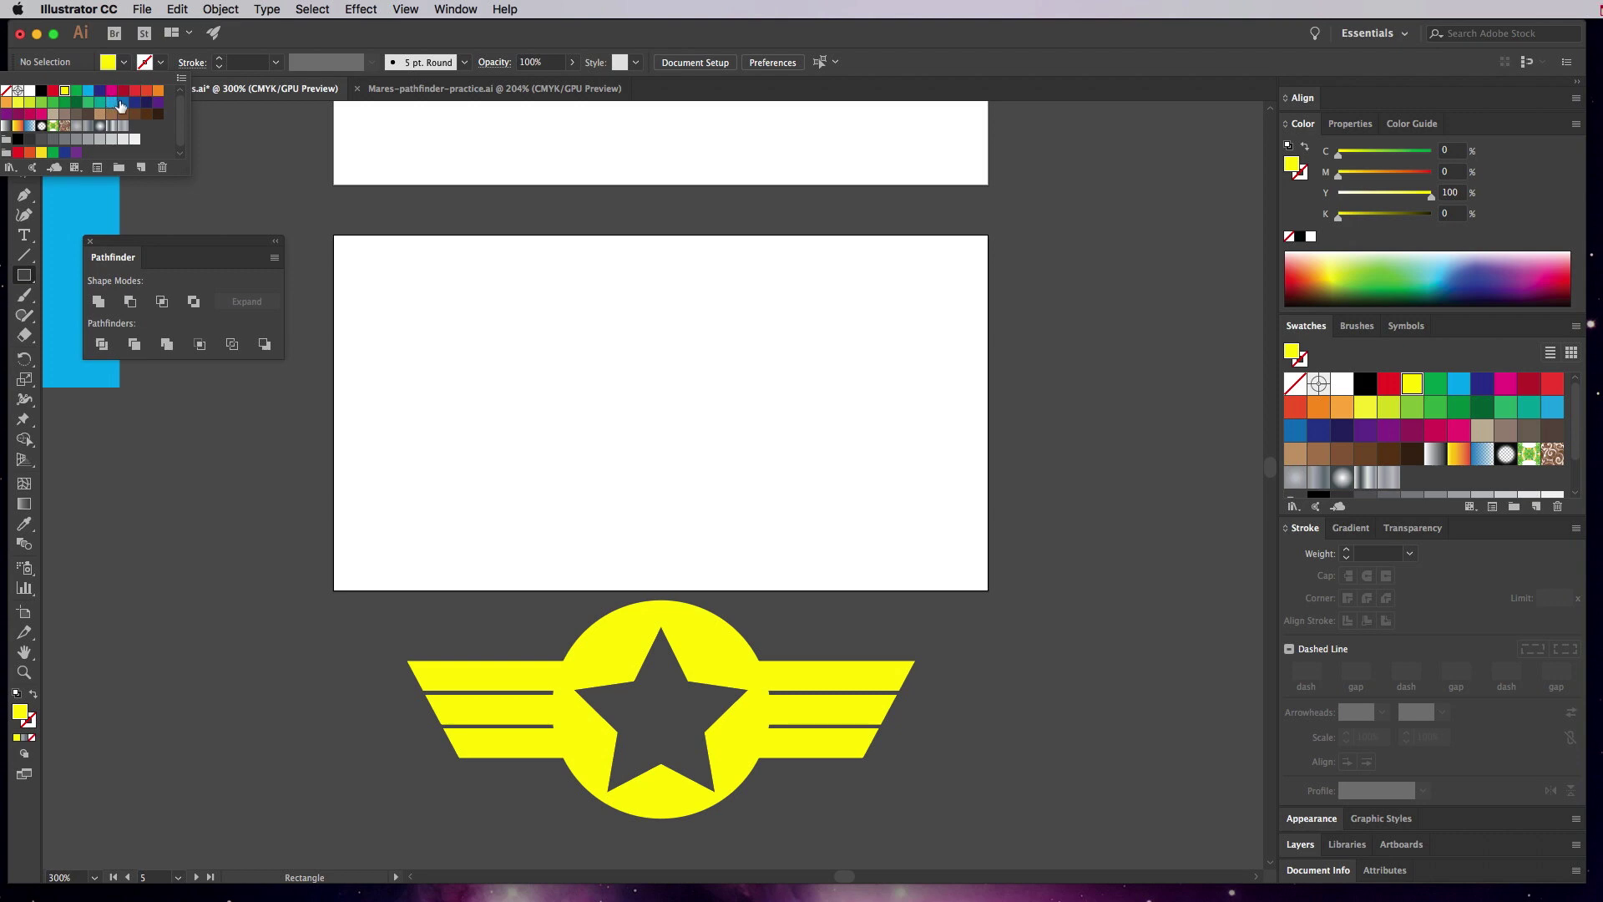
pyautogui.click(121, 105)
pyautogui.moveTo(415, 296); pyautogui.dragTo(896, 332)
pyautogui.click(24, 113)
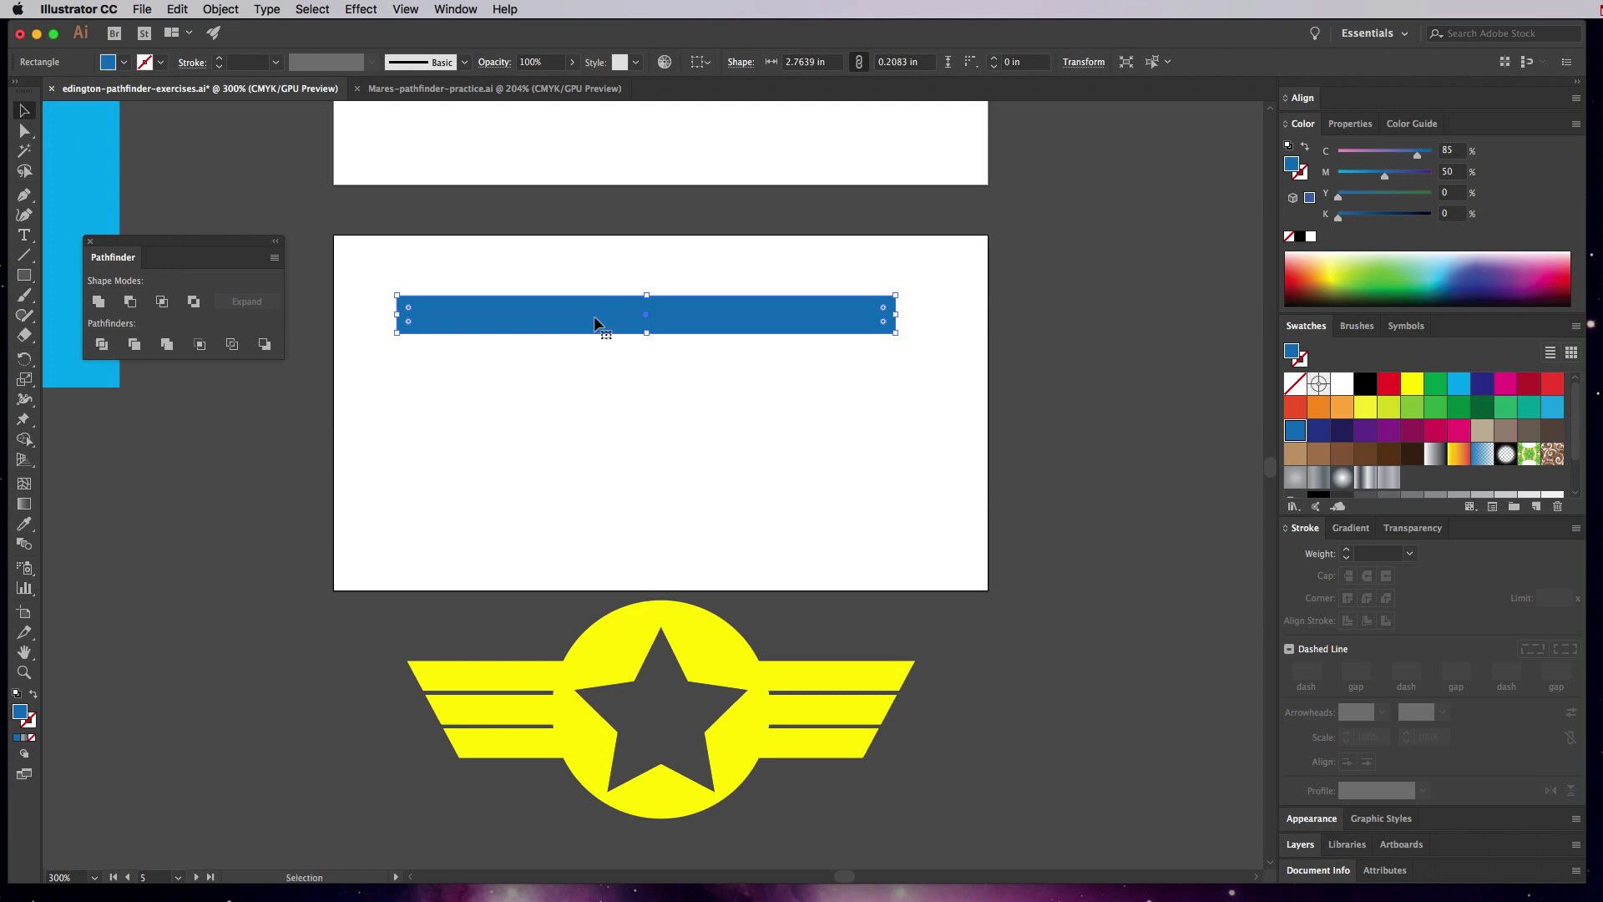
# Copy the blue bar straight below itself with a narrow gap, and repeat the copy to stack three bars
pyautogui.moveTo(595, 323); pyautogui.dragTo(604, 358)
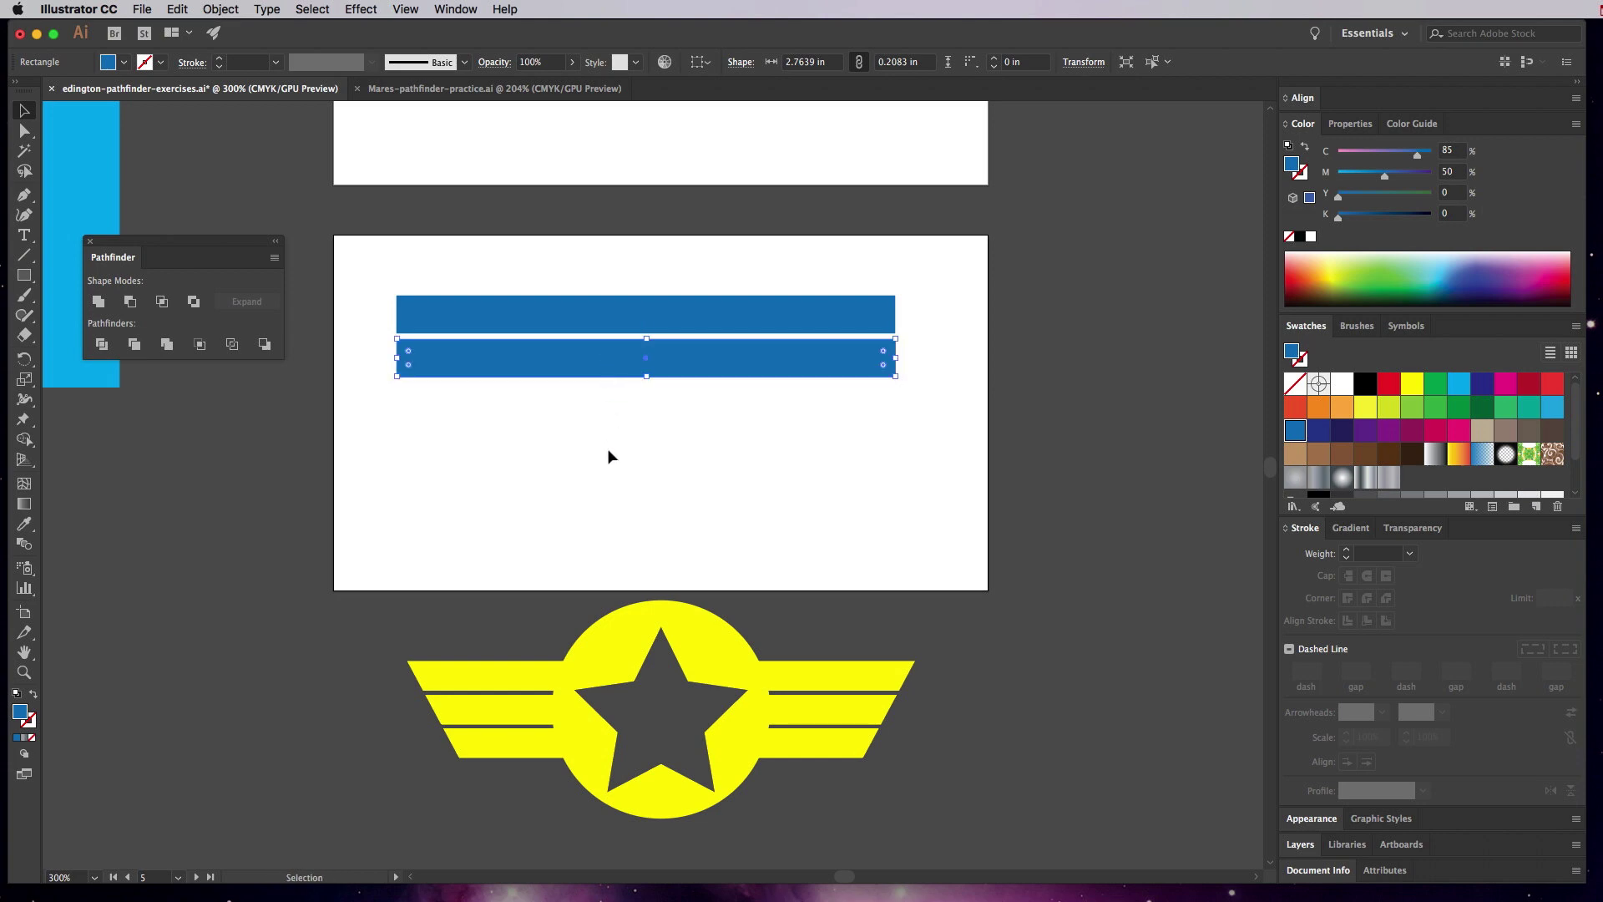
pyautogui.press('super+d')
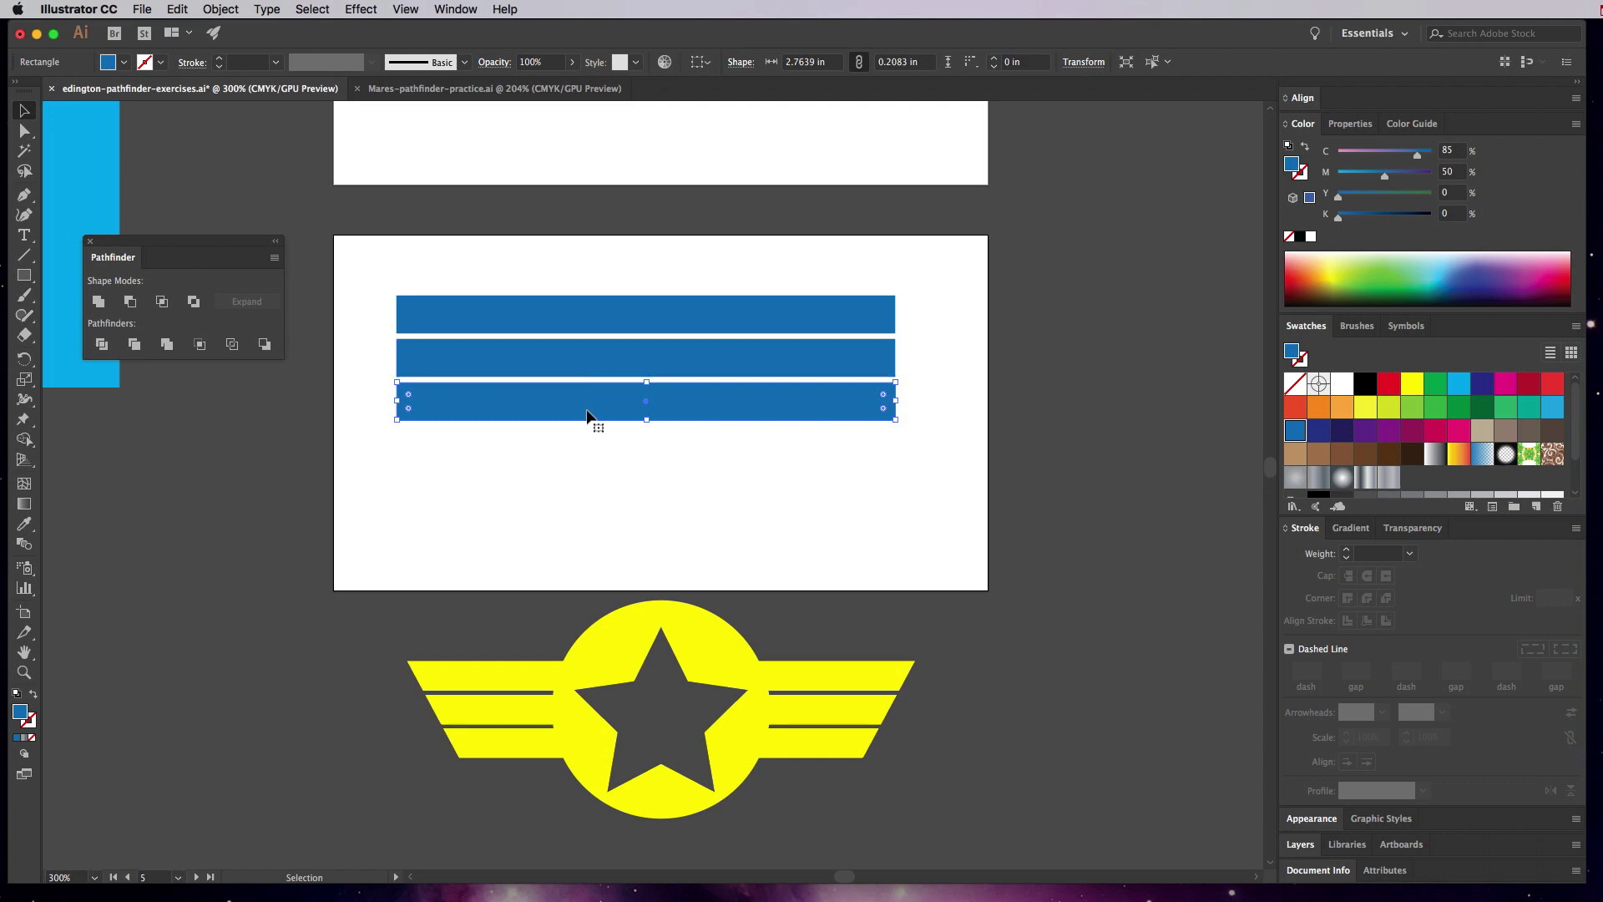
# Repeat the bar duplication six more times down the page, and undo the six extra copies
pyautogui.press('a')
pyautogui.hotkey('ctrl', 'd')
pyautogui.hotkey('ctrl', 'd')
pyautogui.hotkey('ctrl', 'd')
pyautogui.hotkey('ctrl', 'd')
pyautogui.hotkey('ctrl', 'd')
pyautogui.hotkey('ctrl', 'd')
pyautogui.press('v')
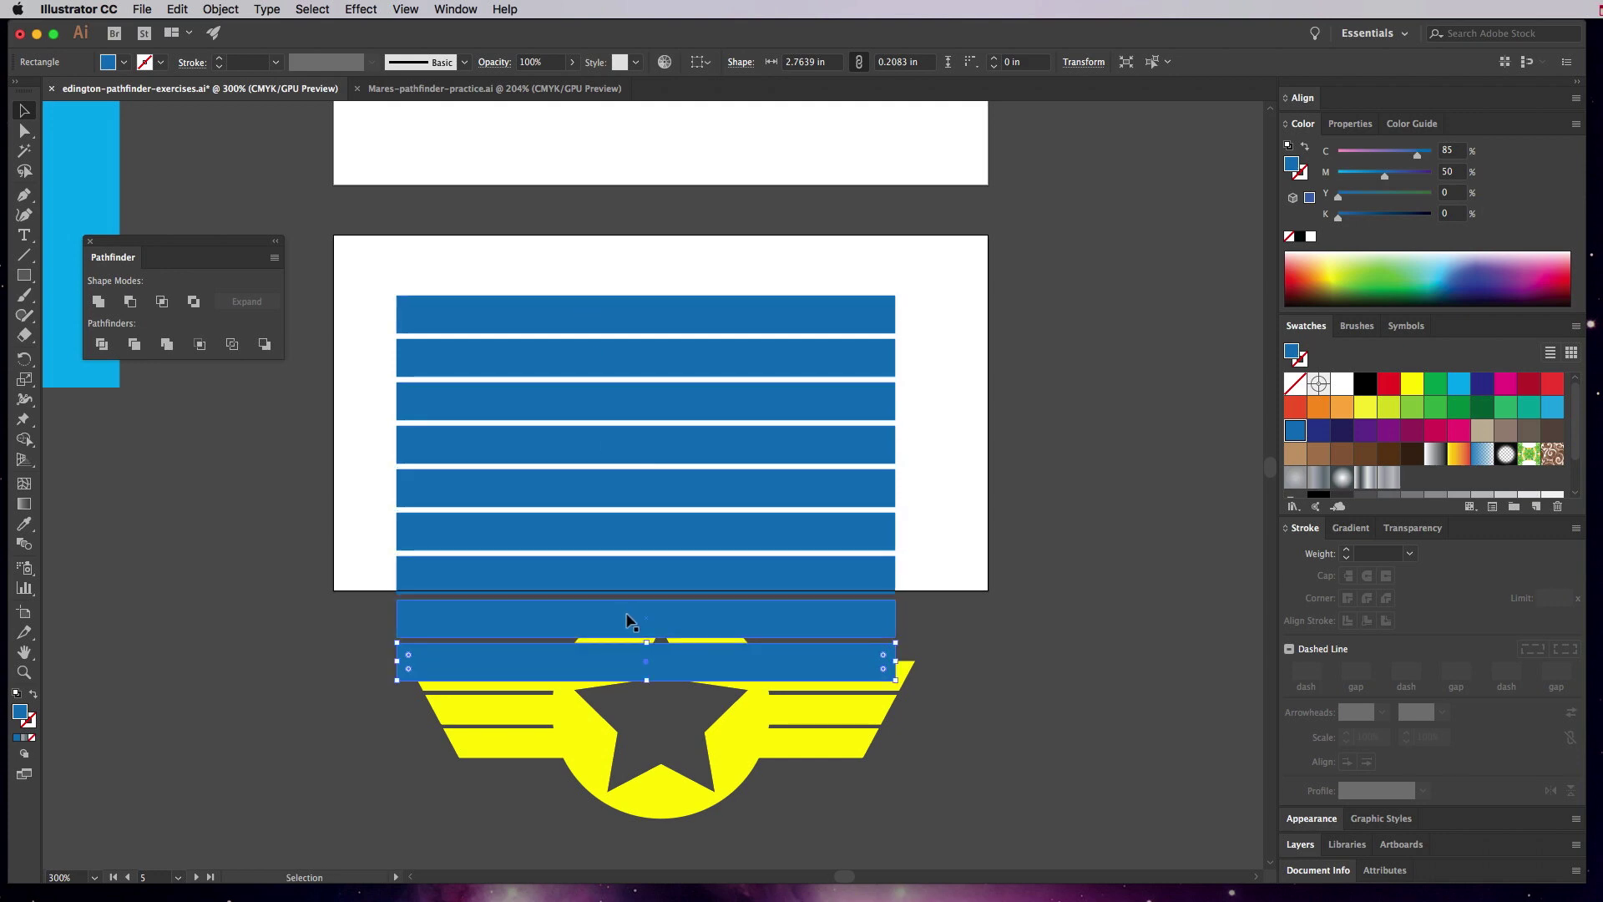
pyautogui.hotkey('ctrl', 'z')
pyautogui.hotkey('ctrl', 'z')
pyautogui.hotkey('ctrl', 'z')
pyautogui.hotkey('ctrl', 'z')
pyautogui.hotkey('ctrl', 'z')
pyautogui.hotkey('ctrl', 'z')
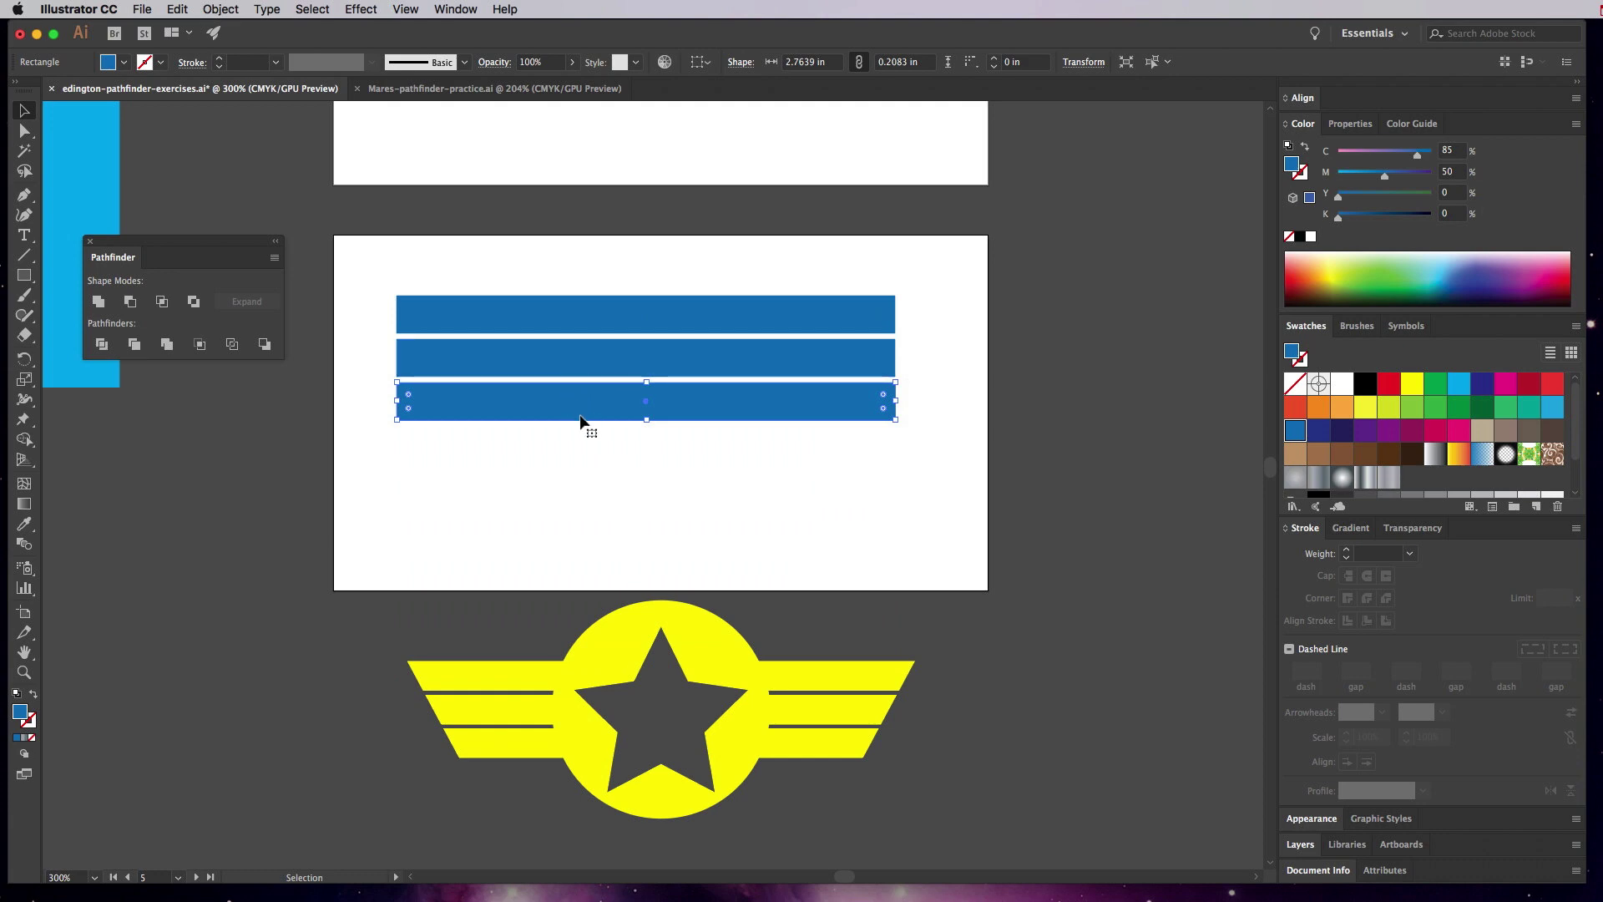
# Move the three blue bars to the middle of the artboard, group them and deselect
pyautogui.moveTo(562, 276); pyautogui.dragTo(714, 472)
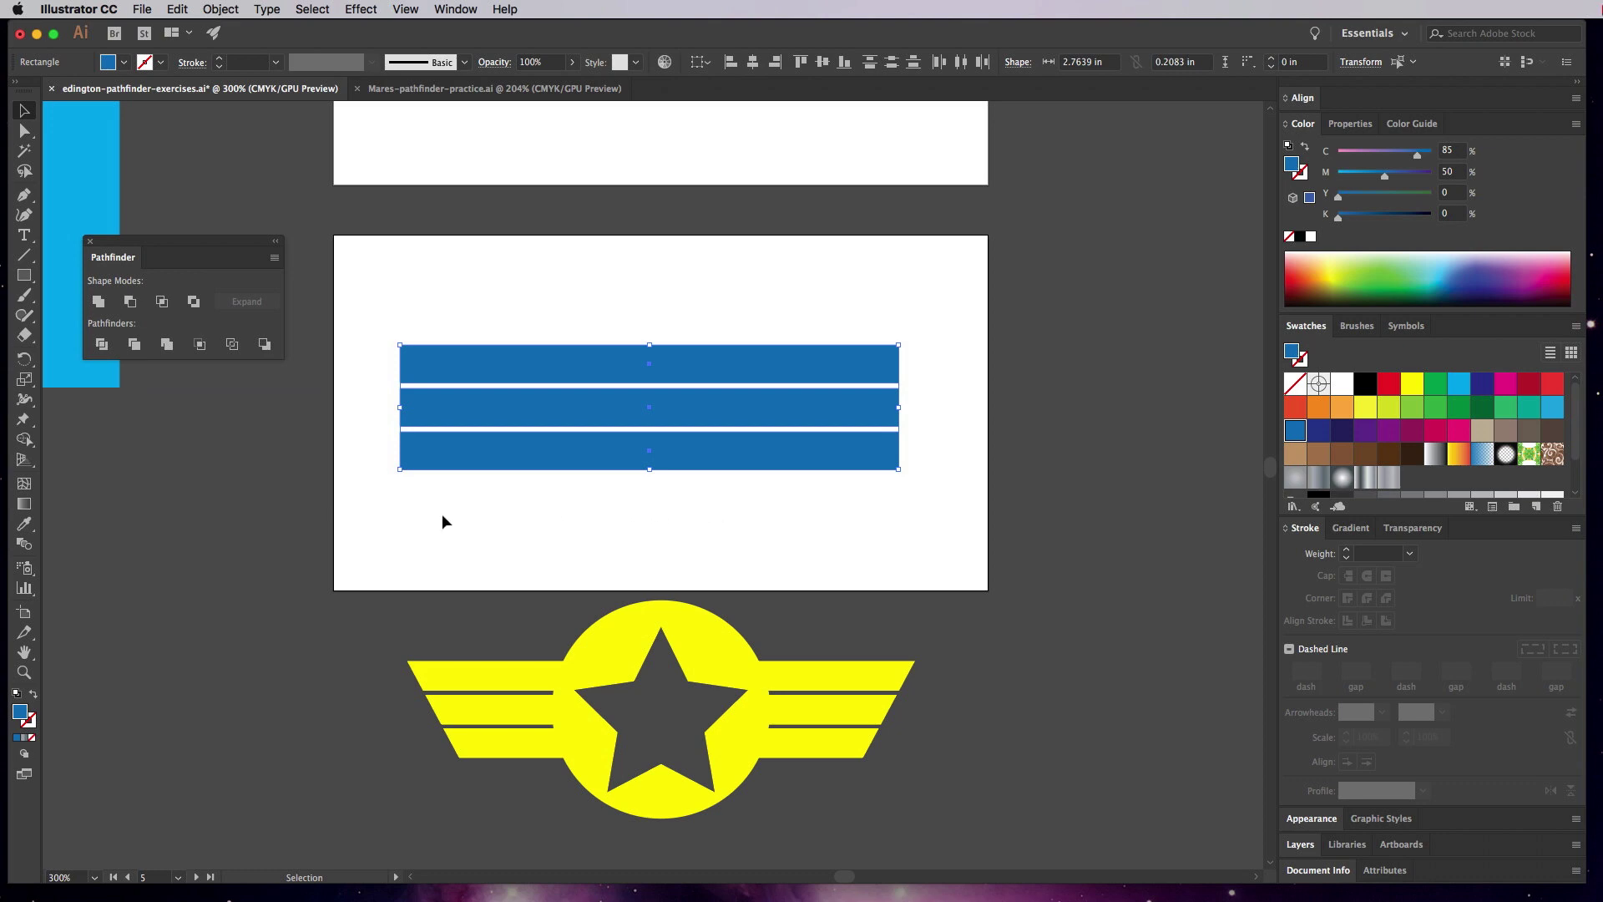
pyautogui.rightClick(626, 415)
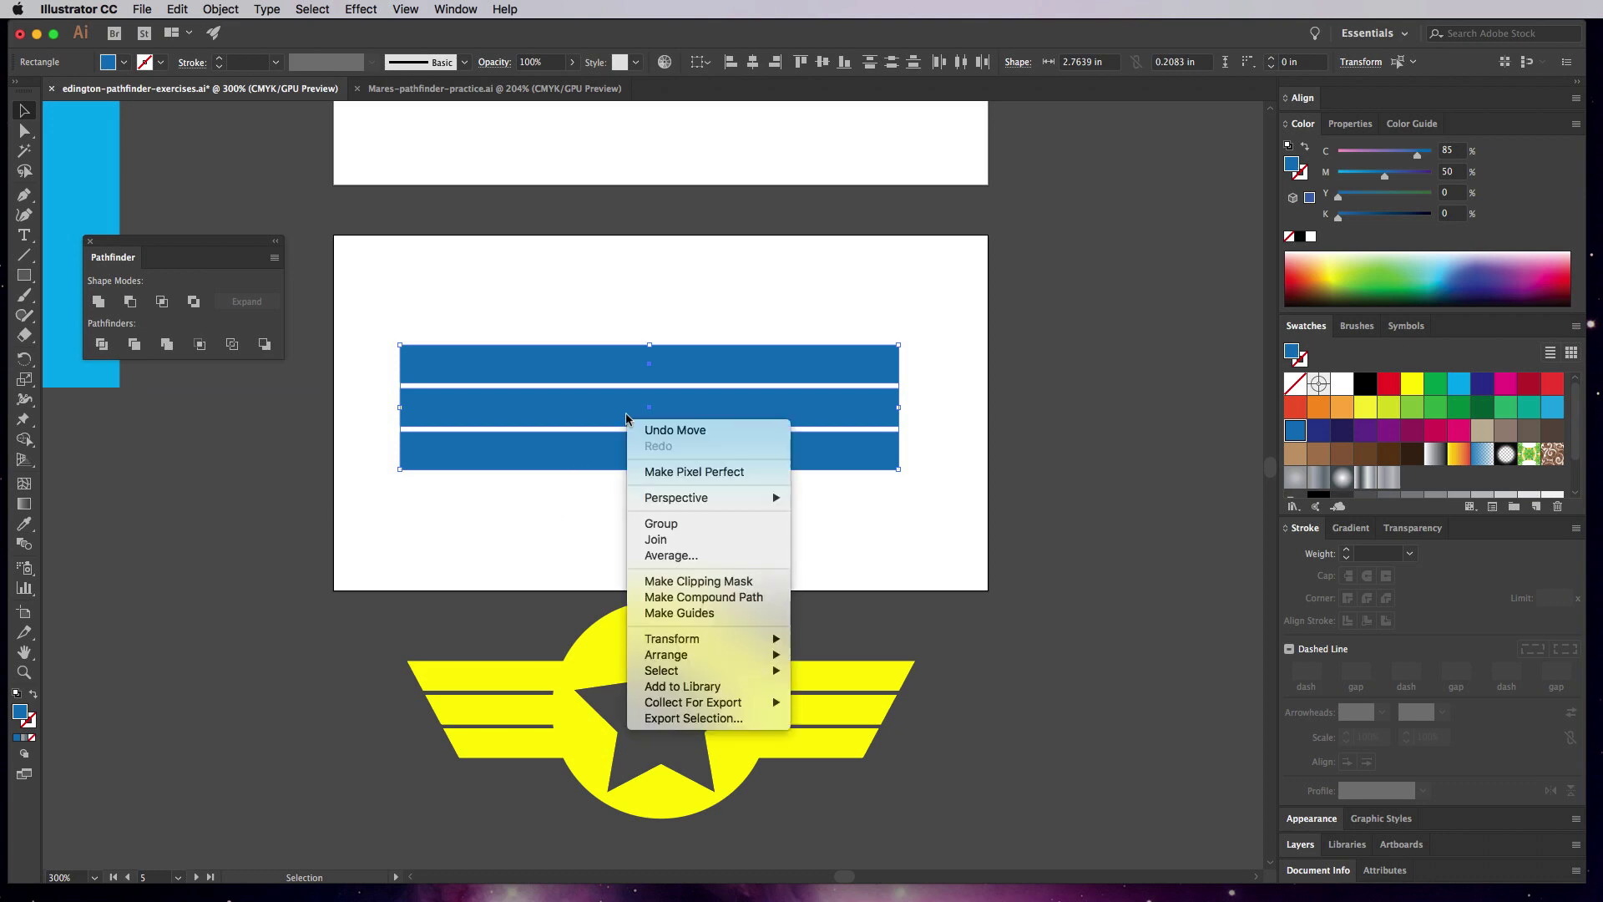
pyautogui.click(649, 523)
pyautogui.click(598, 521)
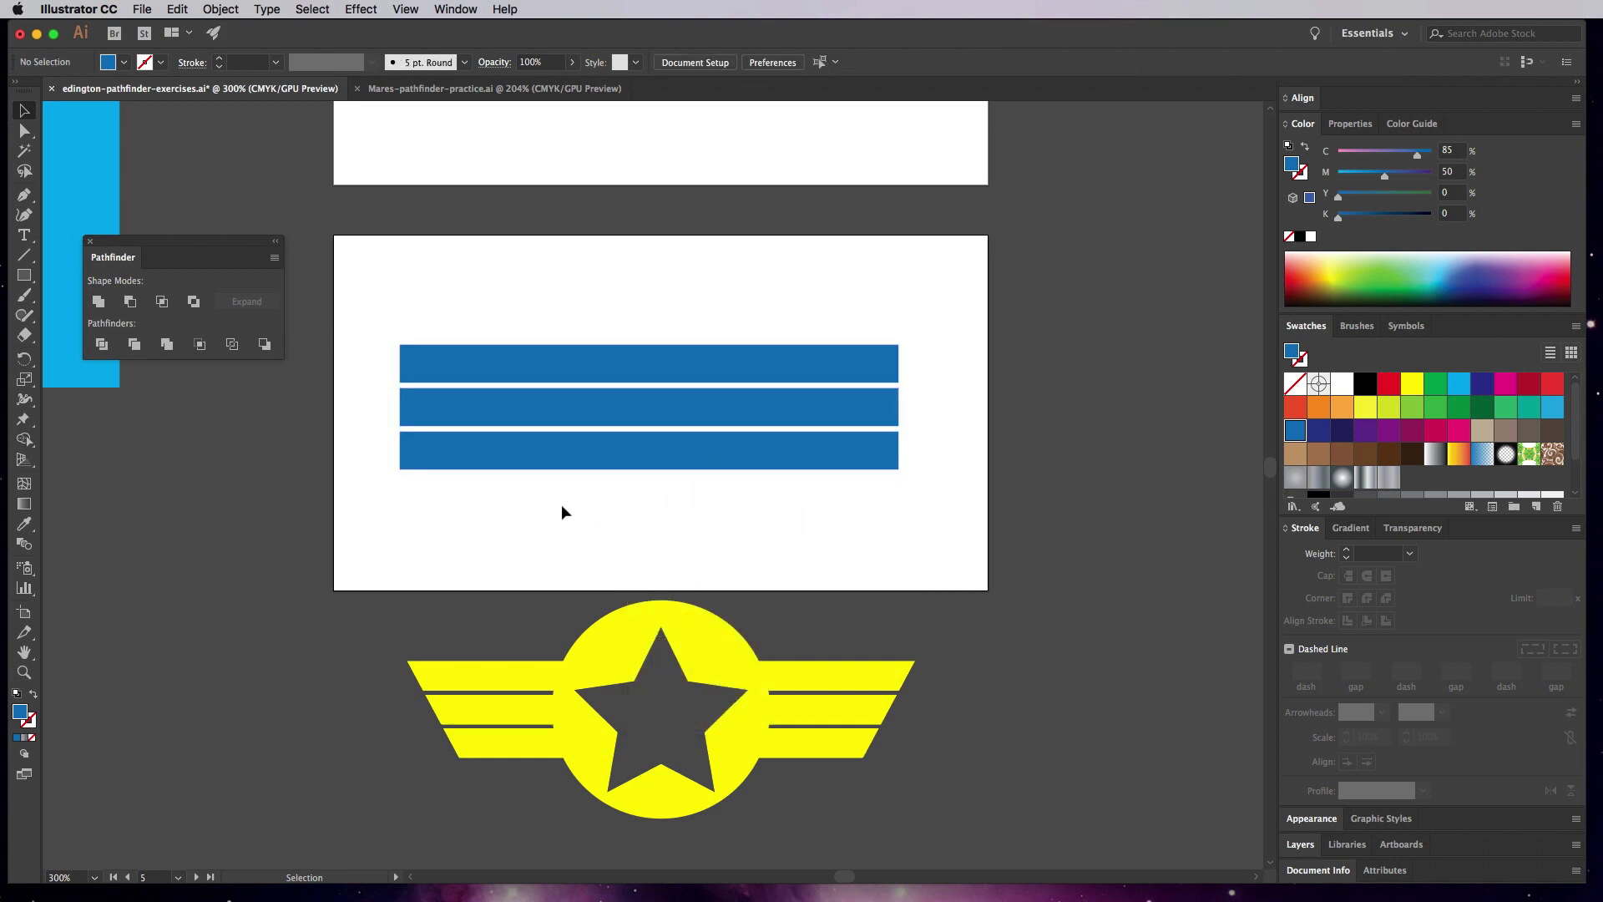
# Draw a blue circle about 1.28 in across over the middle of the three bars
pyautogui.moveTo(24, 276); pyautogui.dragTo(83, 315)
pyautogui.moveTo(484, 312); pyautogui.dragTo(763, 484)
pyautogui.click(24, 111)
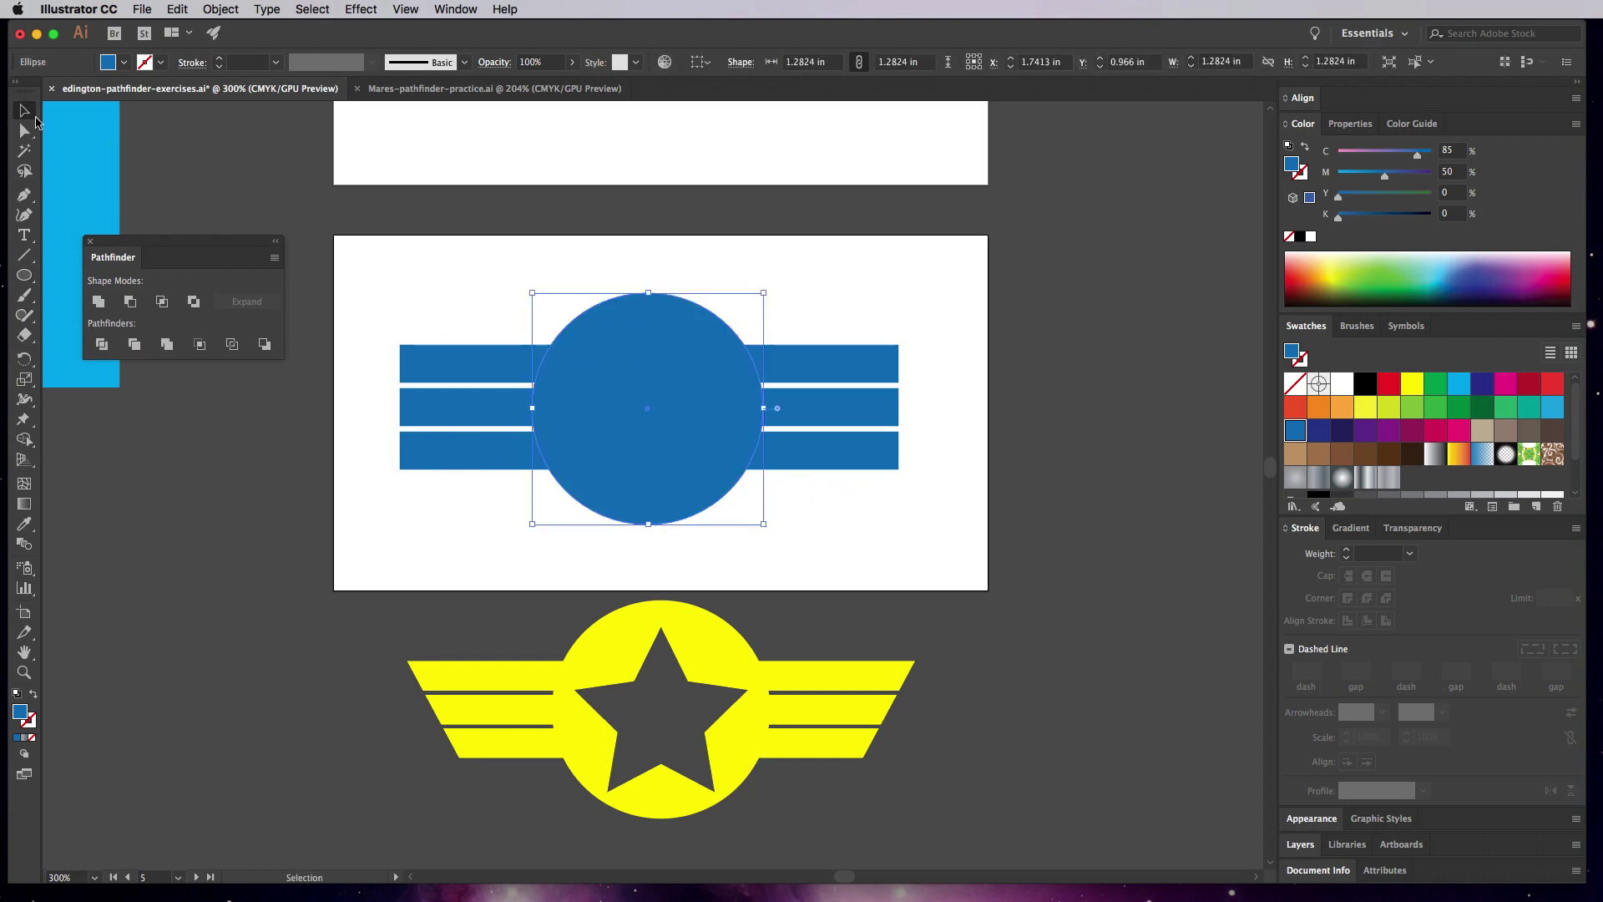
# Align the circle and the grouped bars to each other's horizontal and vertical centres
pyautogui.moveTo(435, 262); pyautogui.dragTo(698, 423)
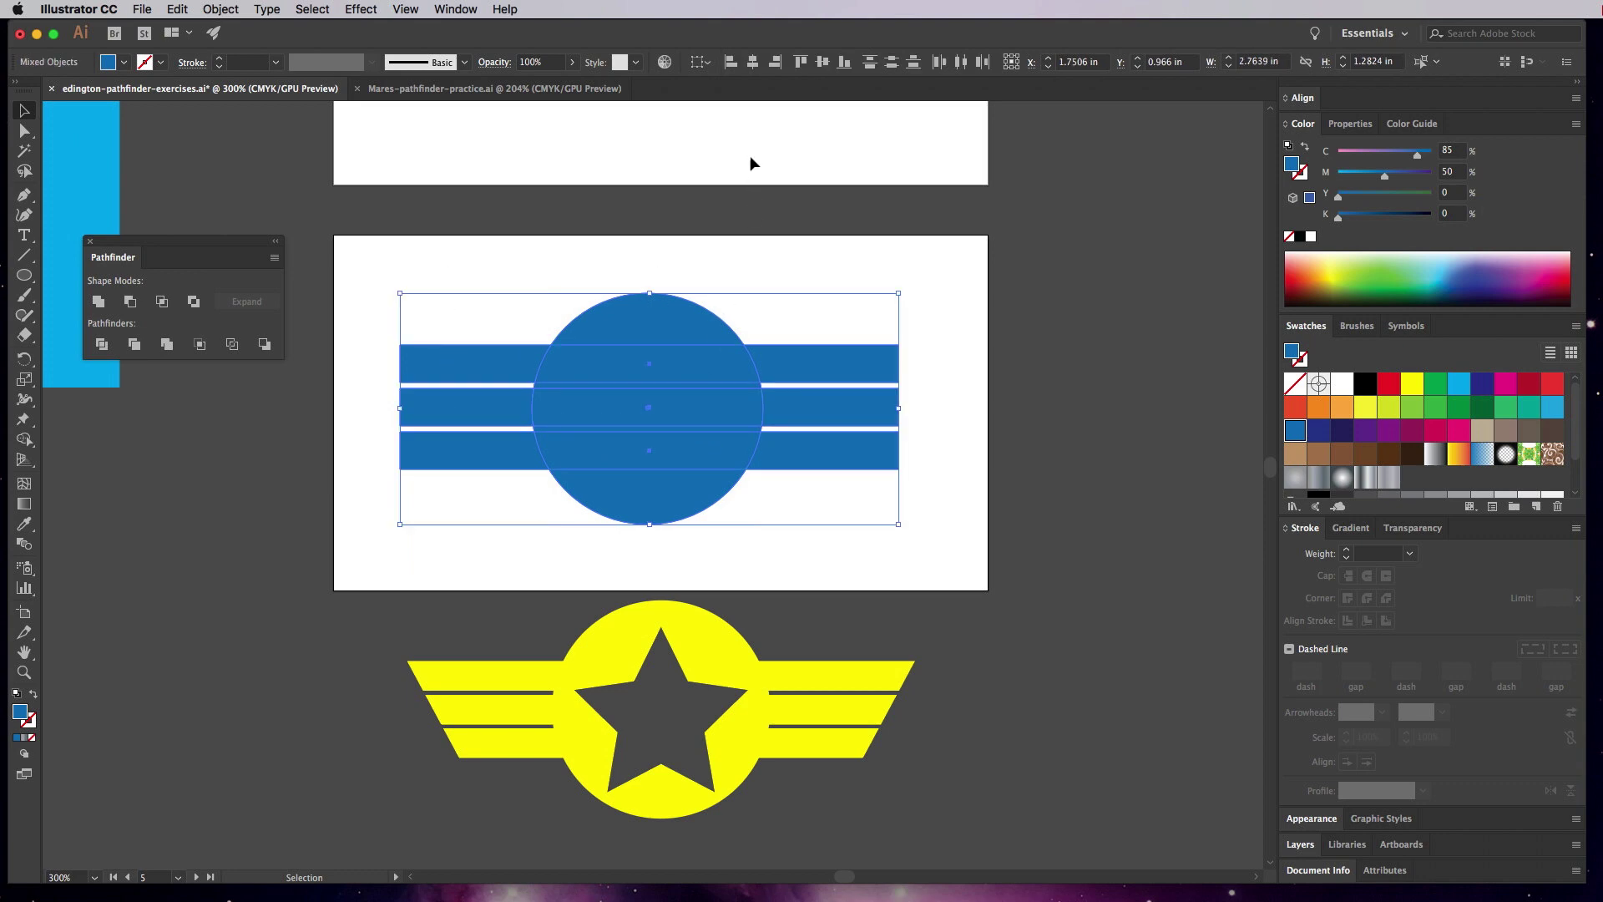
pyautogui.click(754, 64)
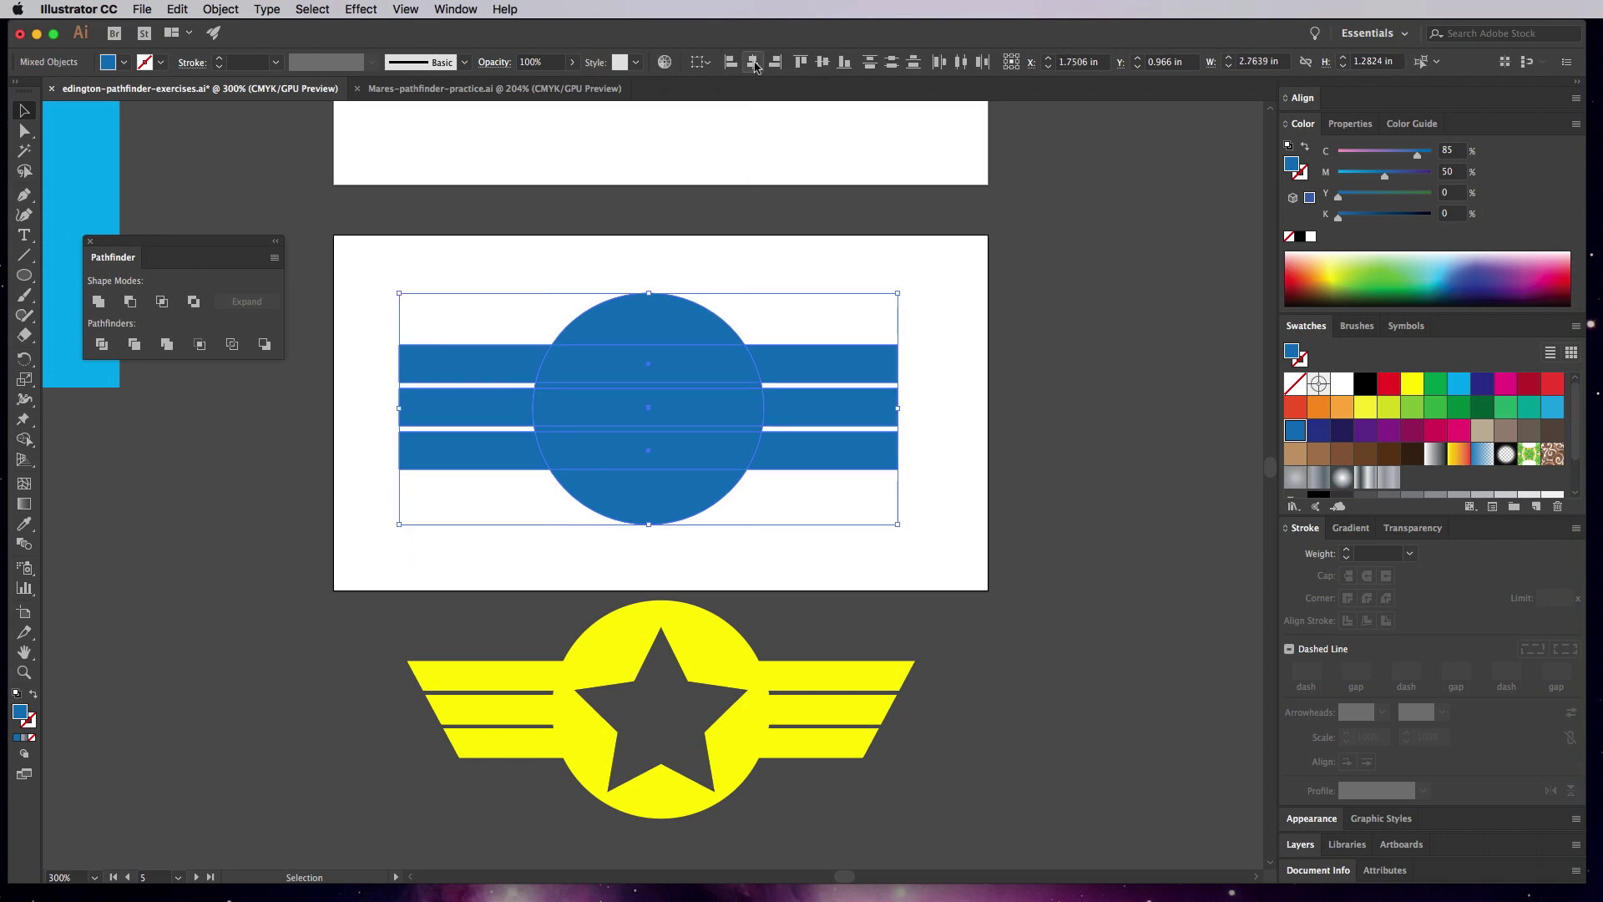
pyautogui.click(824, 64)
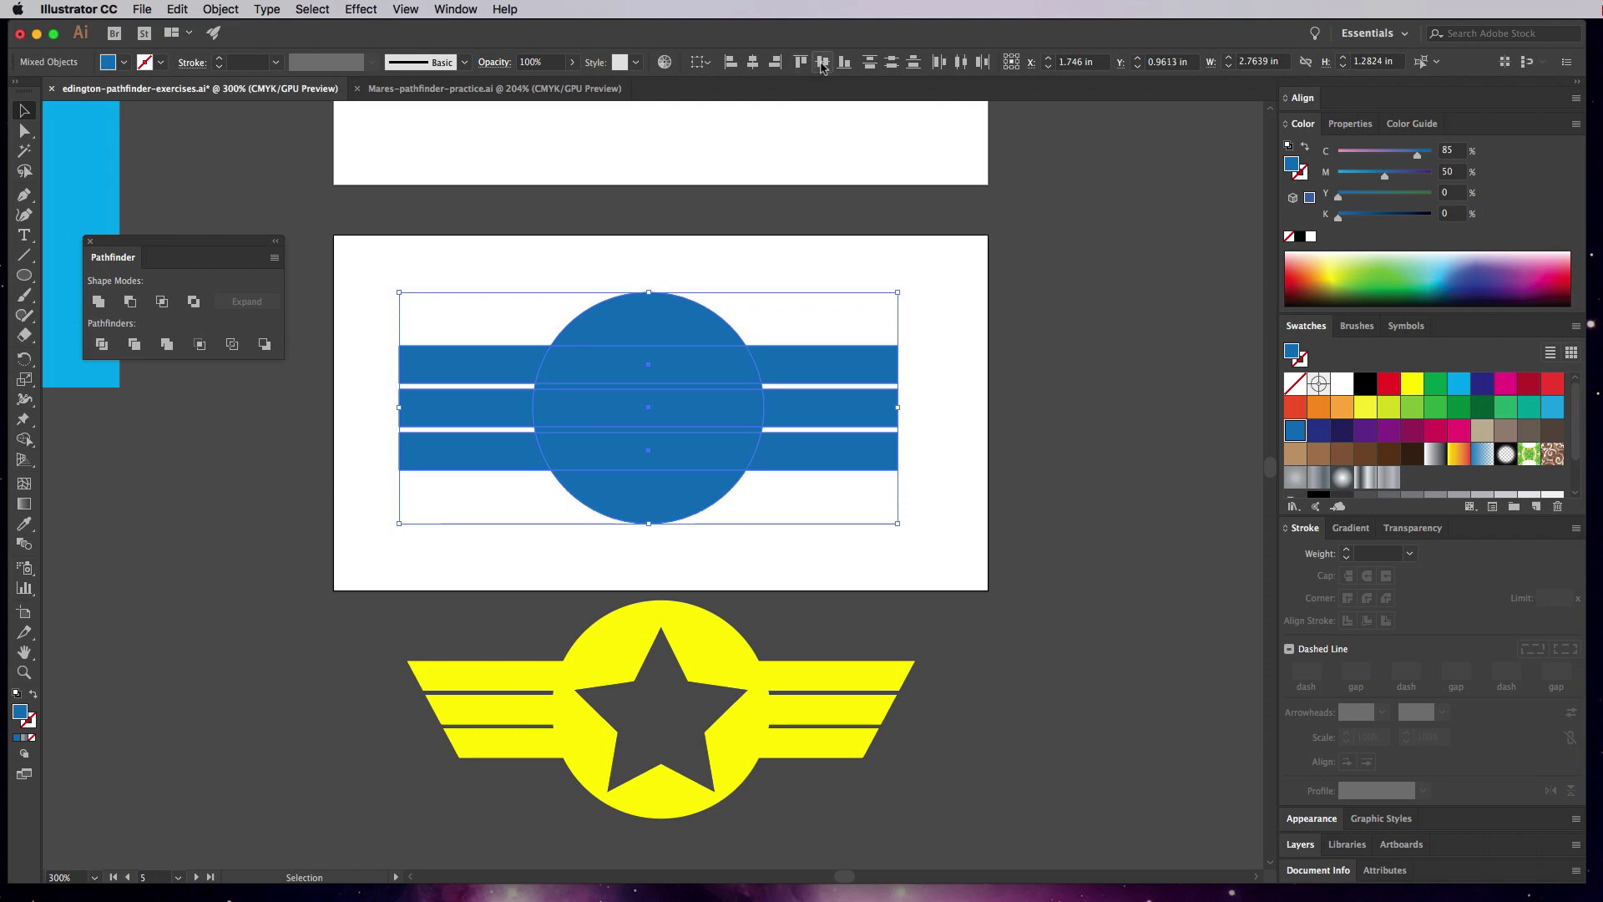
# Unite the circle and the three bars into one shape, and shift it slightly to the right on the artboard
pyautogui.moveTo(714, 412); pyautogui.dragTo(718, 414)
pyautogui.click(770, 546)
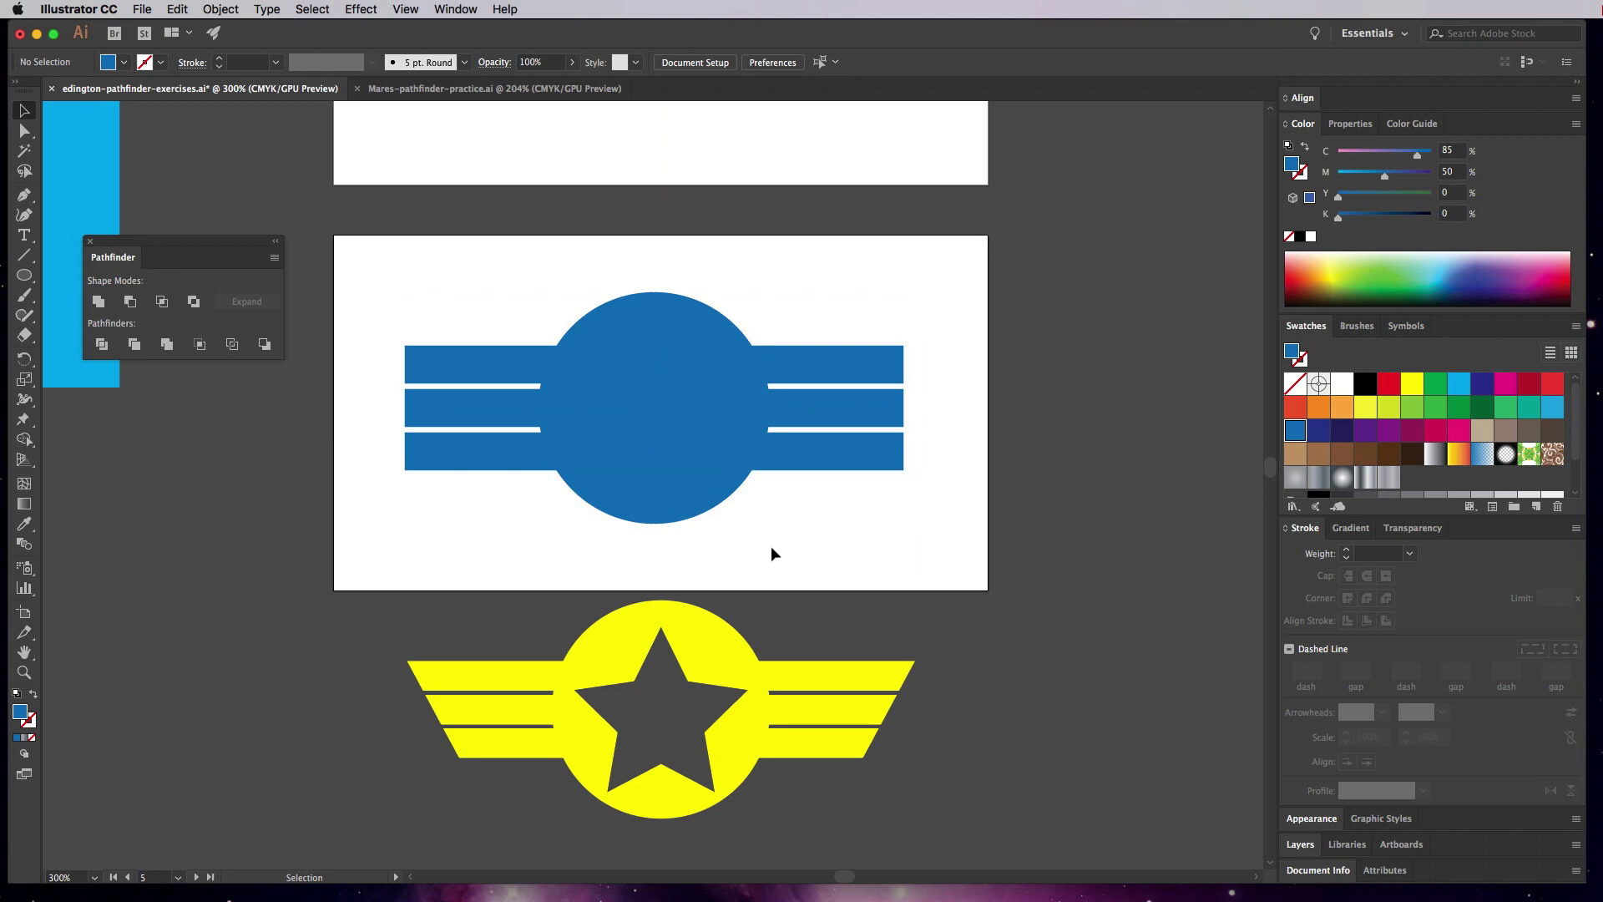
pyautogui.moveTo(545, 327); pyautogui.dragTo(782, 552)
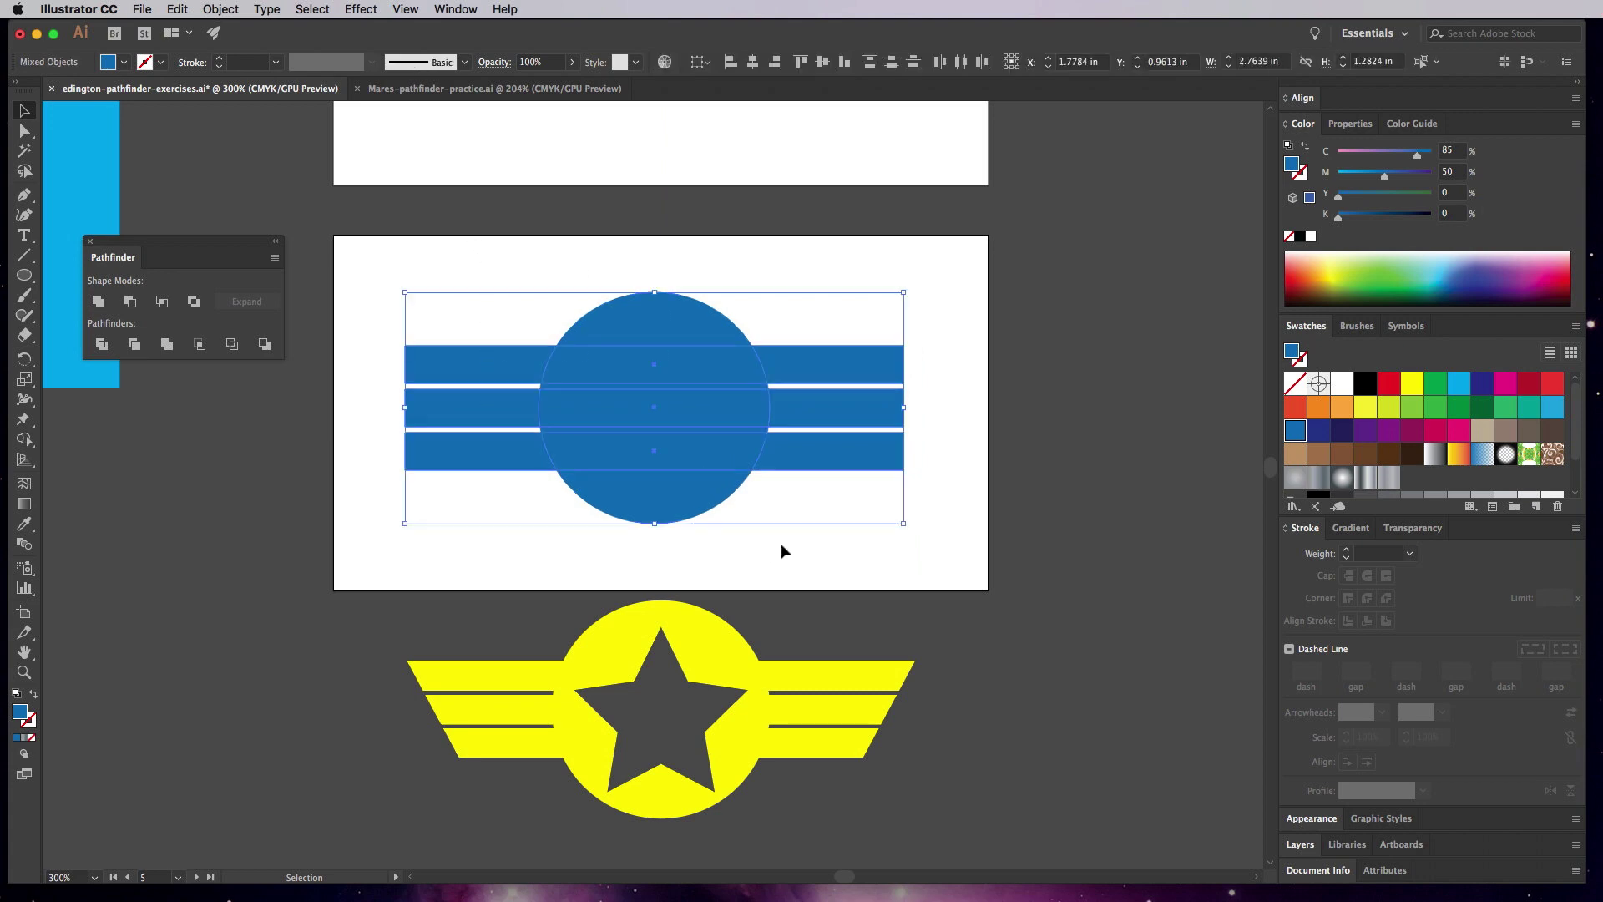
pyautogui.click(98, 301)
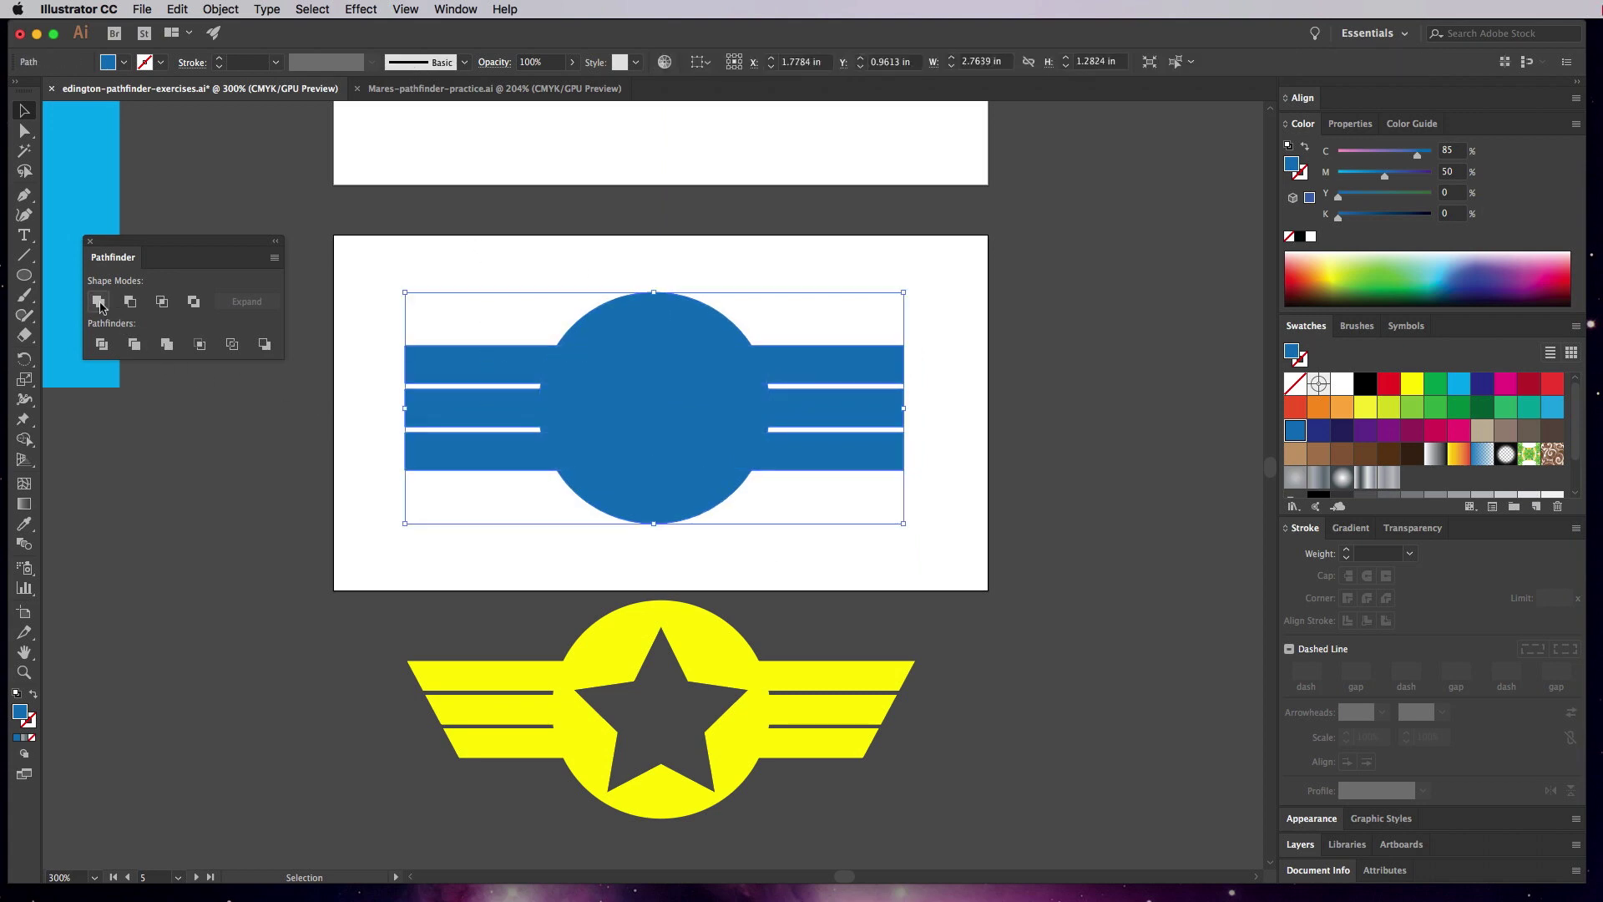
pyautogui.click(343, 524)
pyautogui.moveTo(613, 420); pyautogui.dragTo(653, 489)
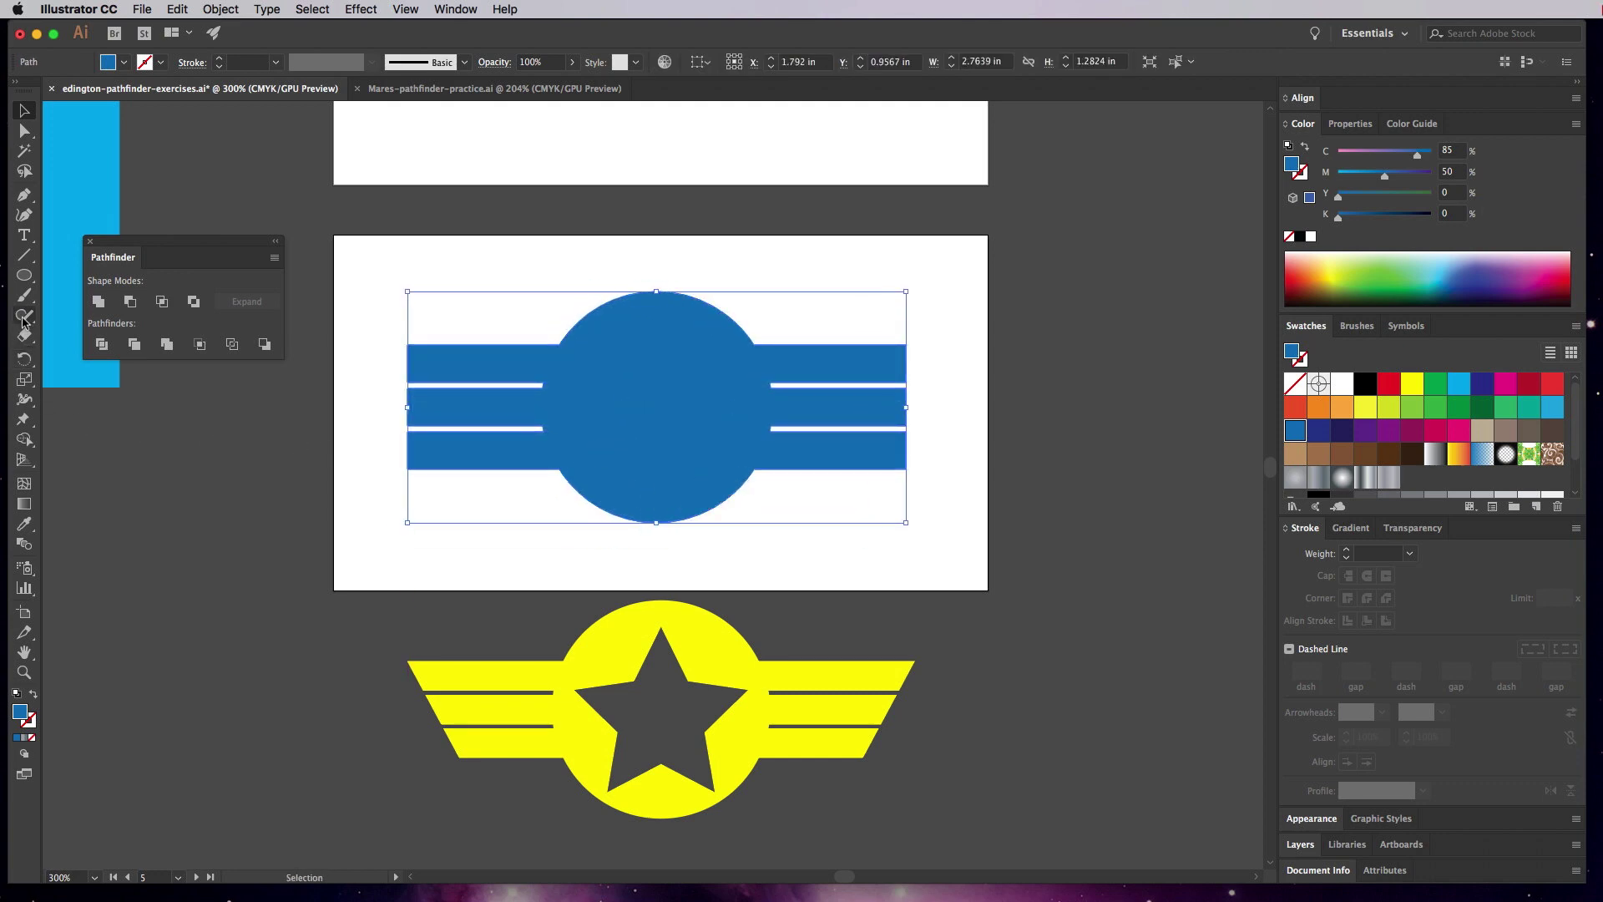
# Draw a five-pointed star about 0.99 in wide inside the blue circle and fill it with light orange (C=0 M=35 Y=85 K=0)
pyautogui.click(24, 275)
pyautogui.click(75, 356)
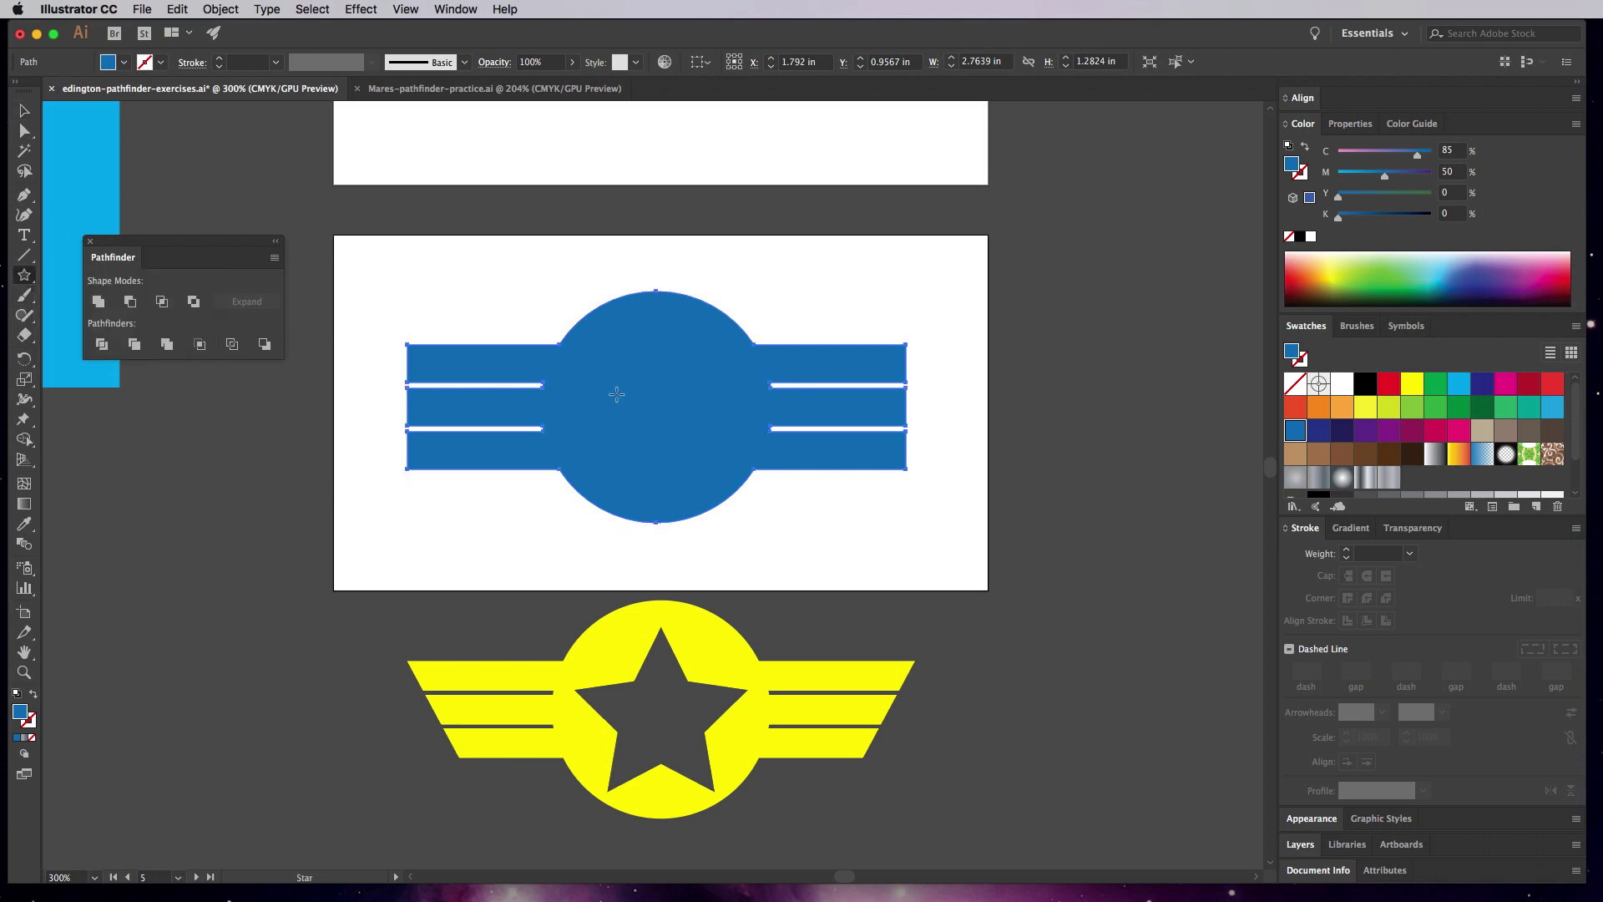
pyautogui.moveTo(603, 360); pyautogui.dragTo(716, 478)
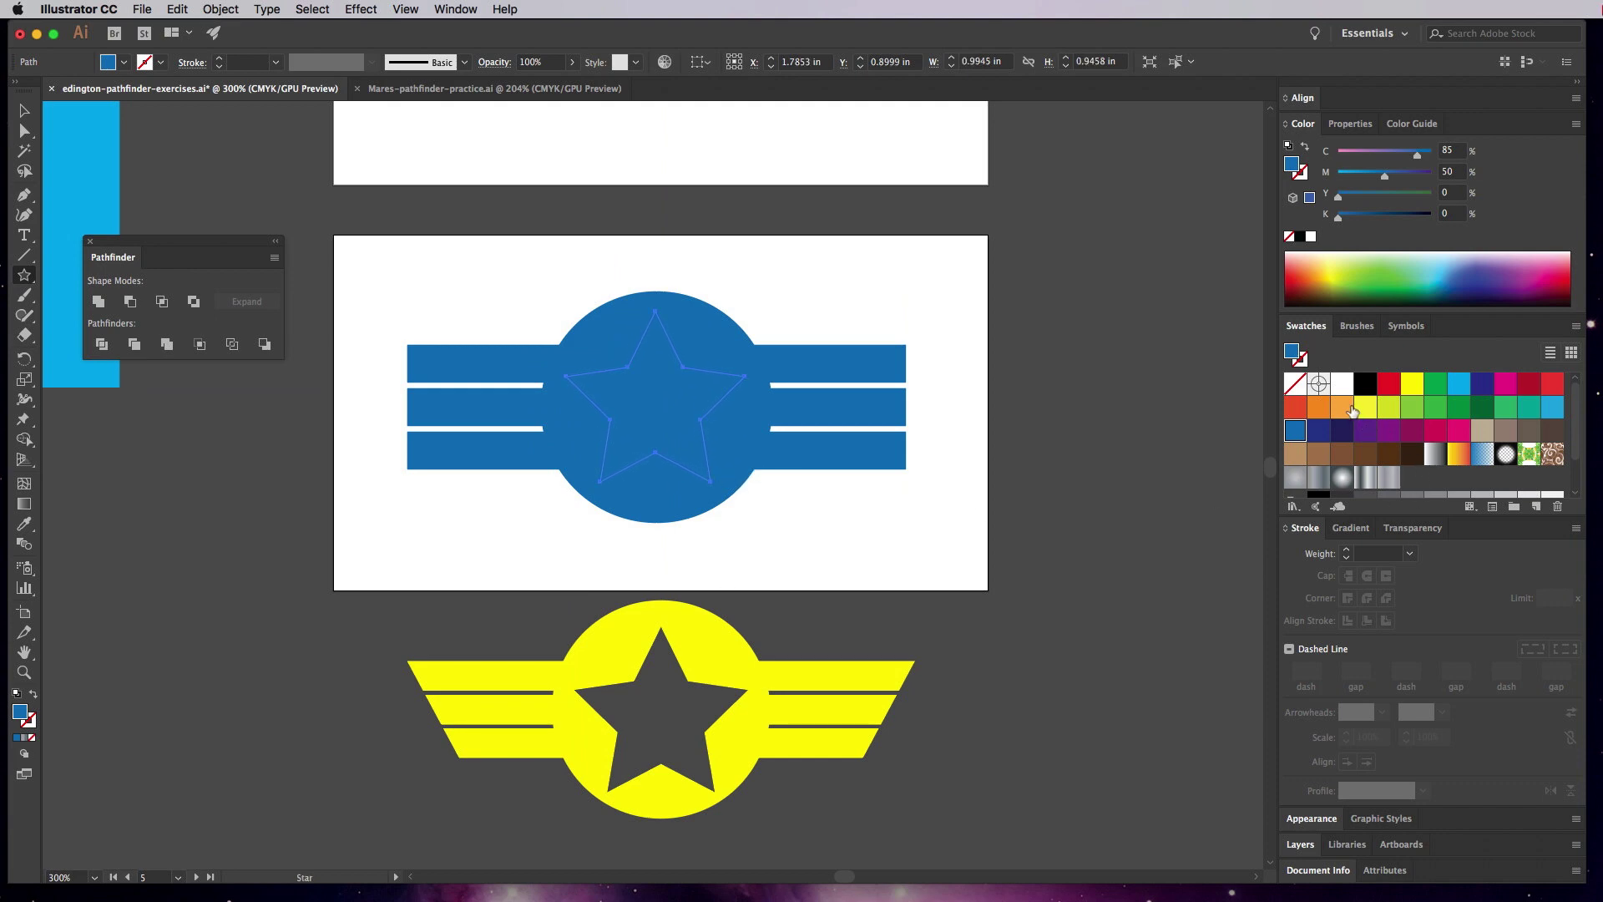
pyautogui.click(1341, 407)
# Cut the orange star out of the blue badge with Minus Front and deselect
pyautogui.click(25, 110)
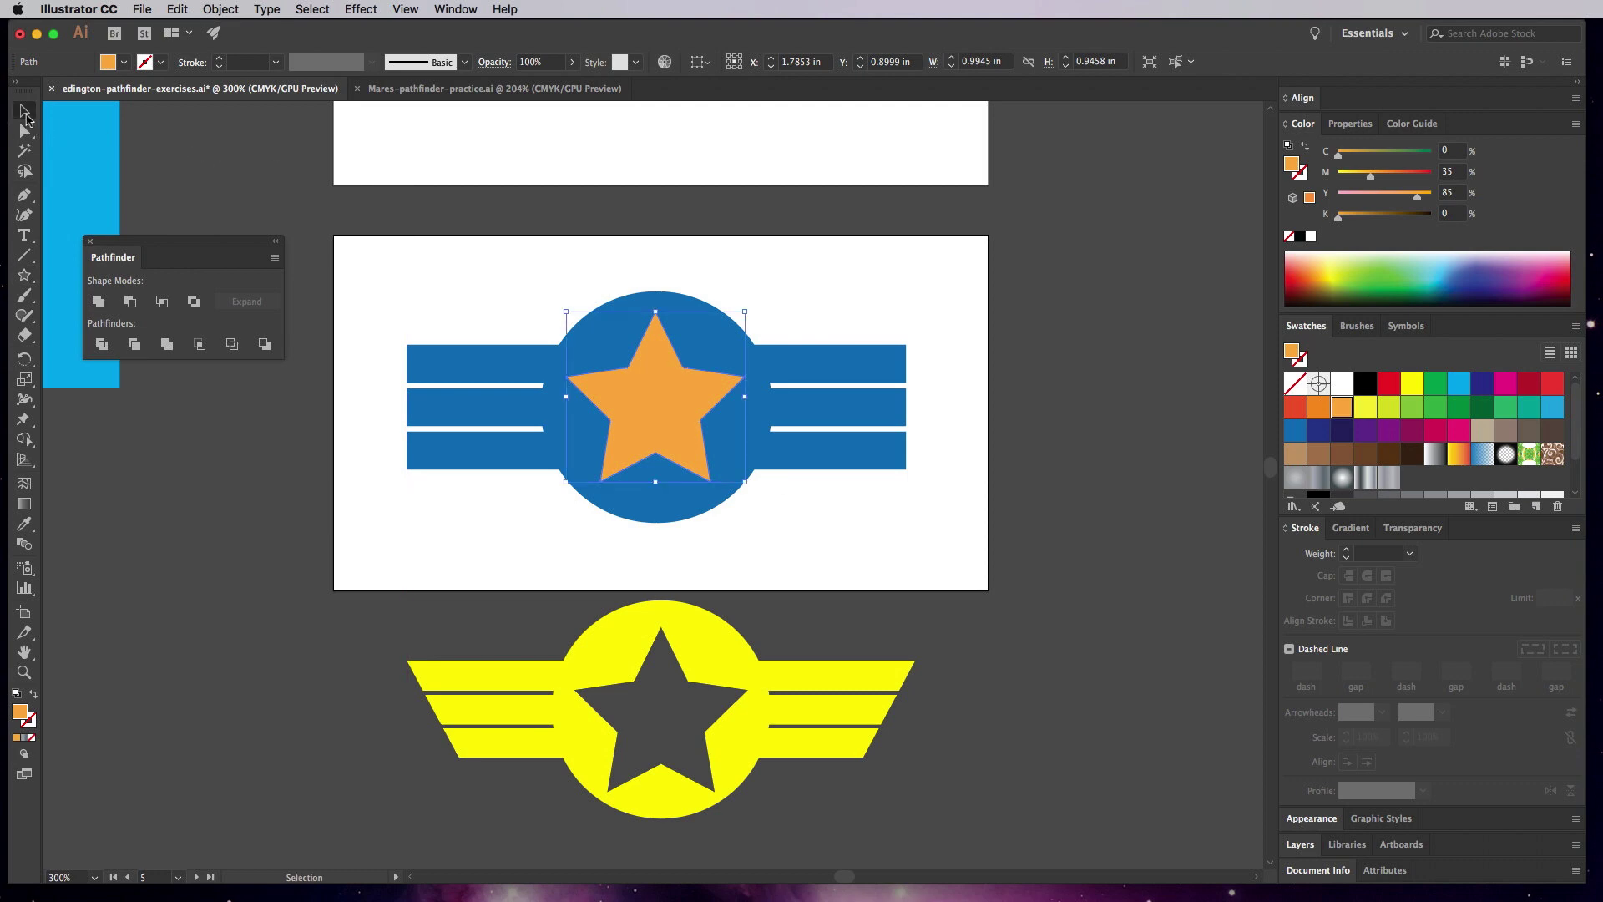
pyautogui.moveTo(501, 287); pyautogui.dragTo(821, 522)
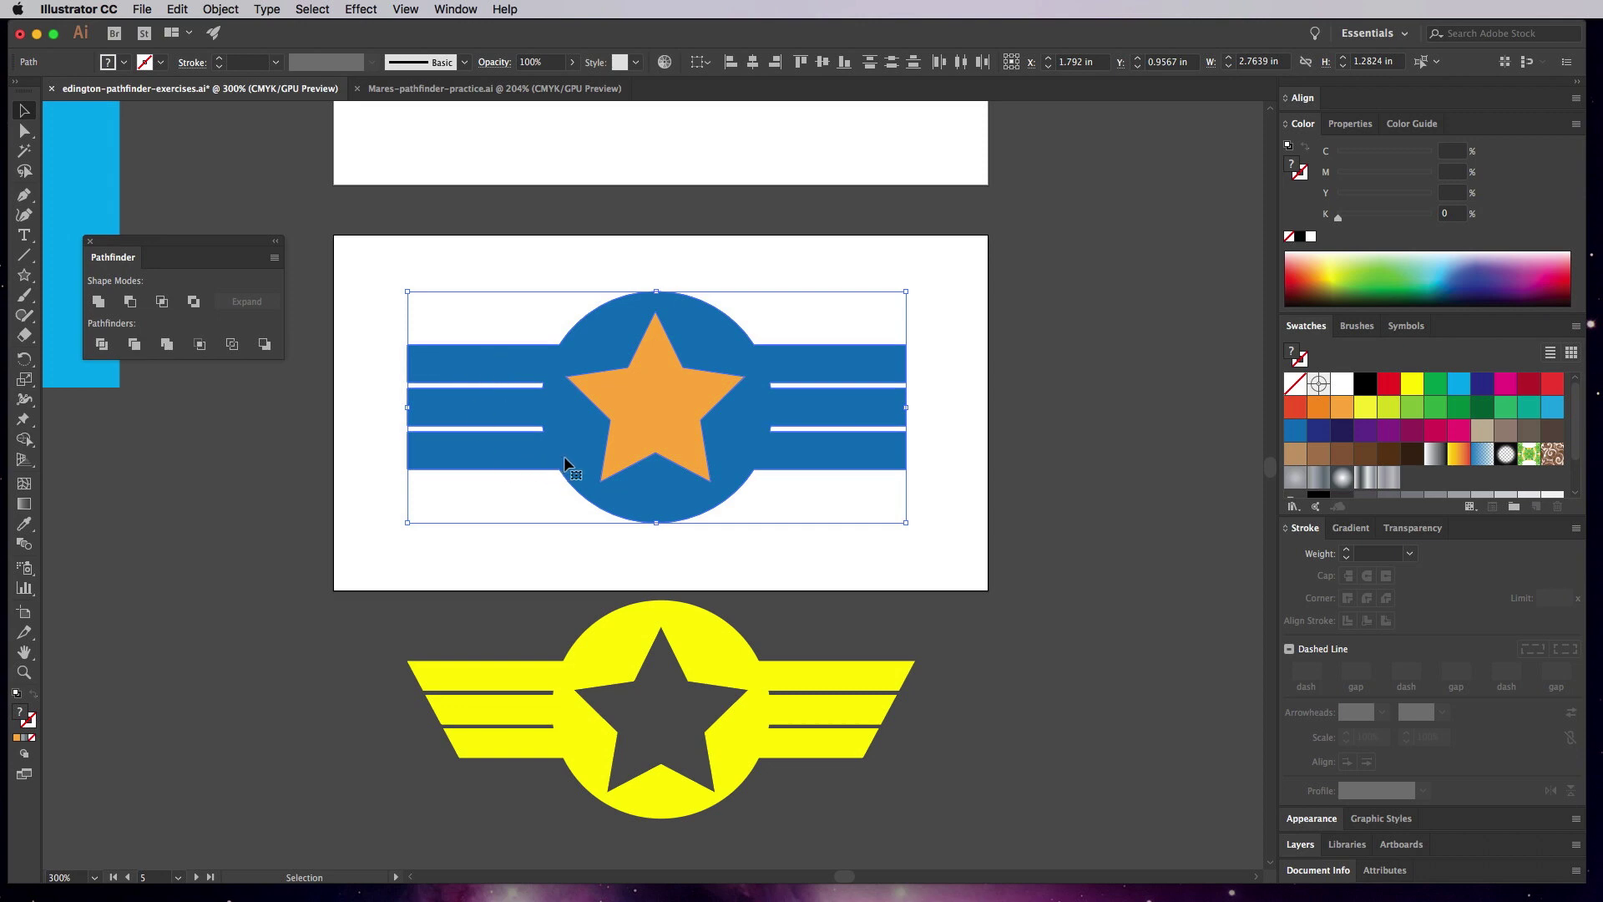
pyautogui.click(129, 302)
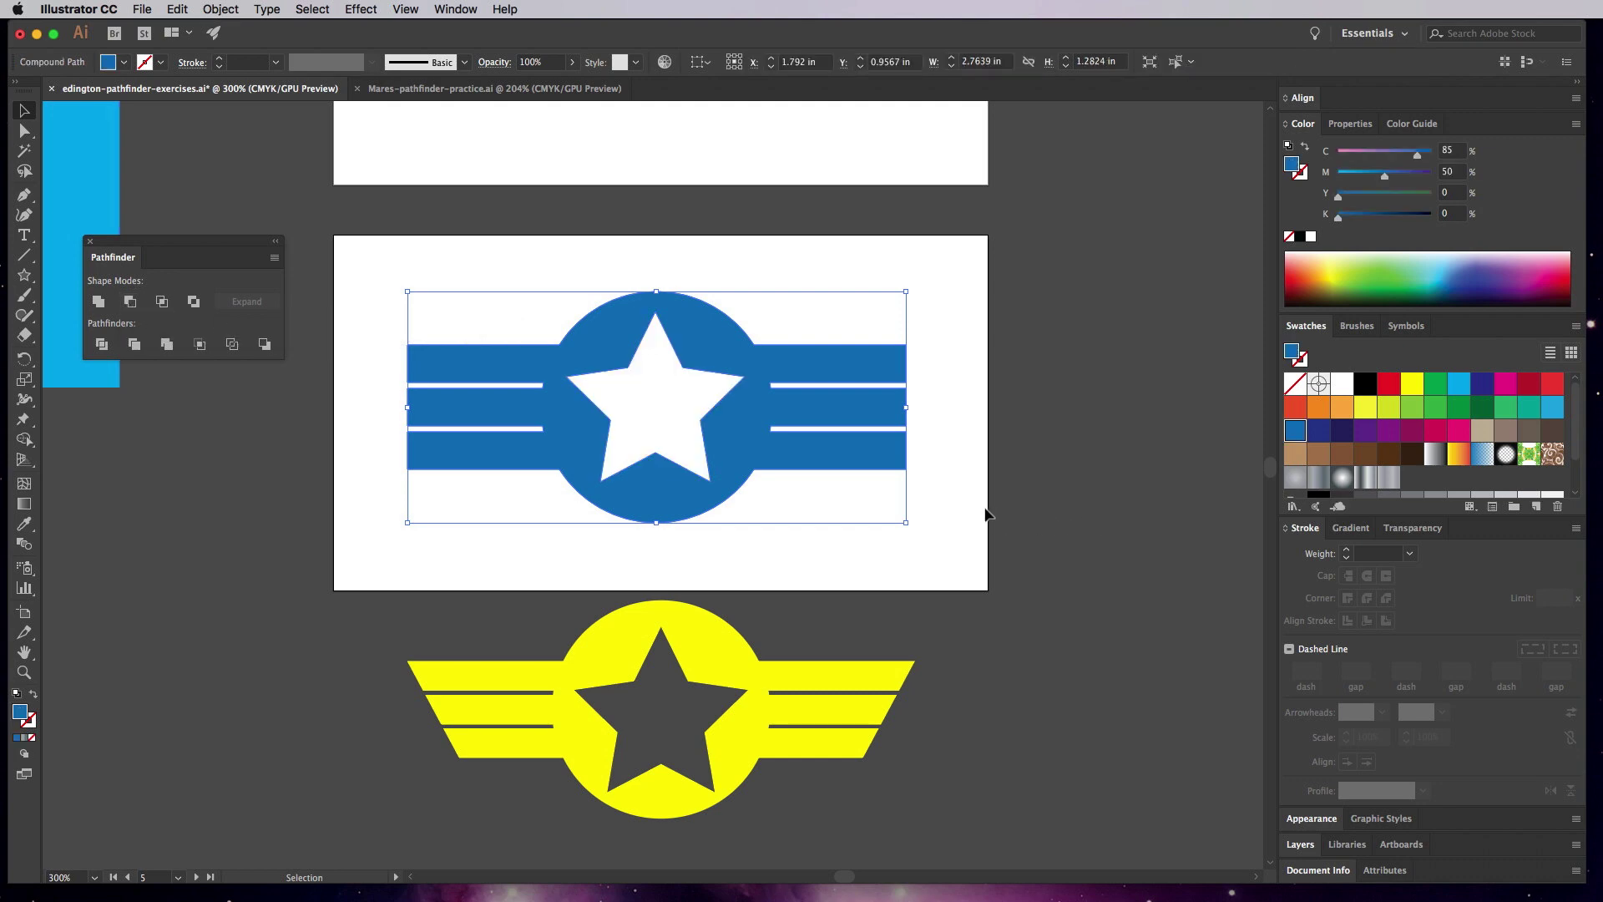
pyautogui.click(361, 582)
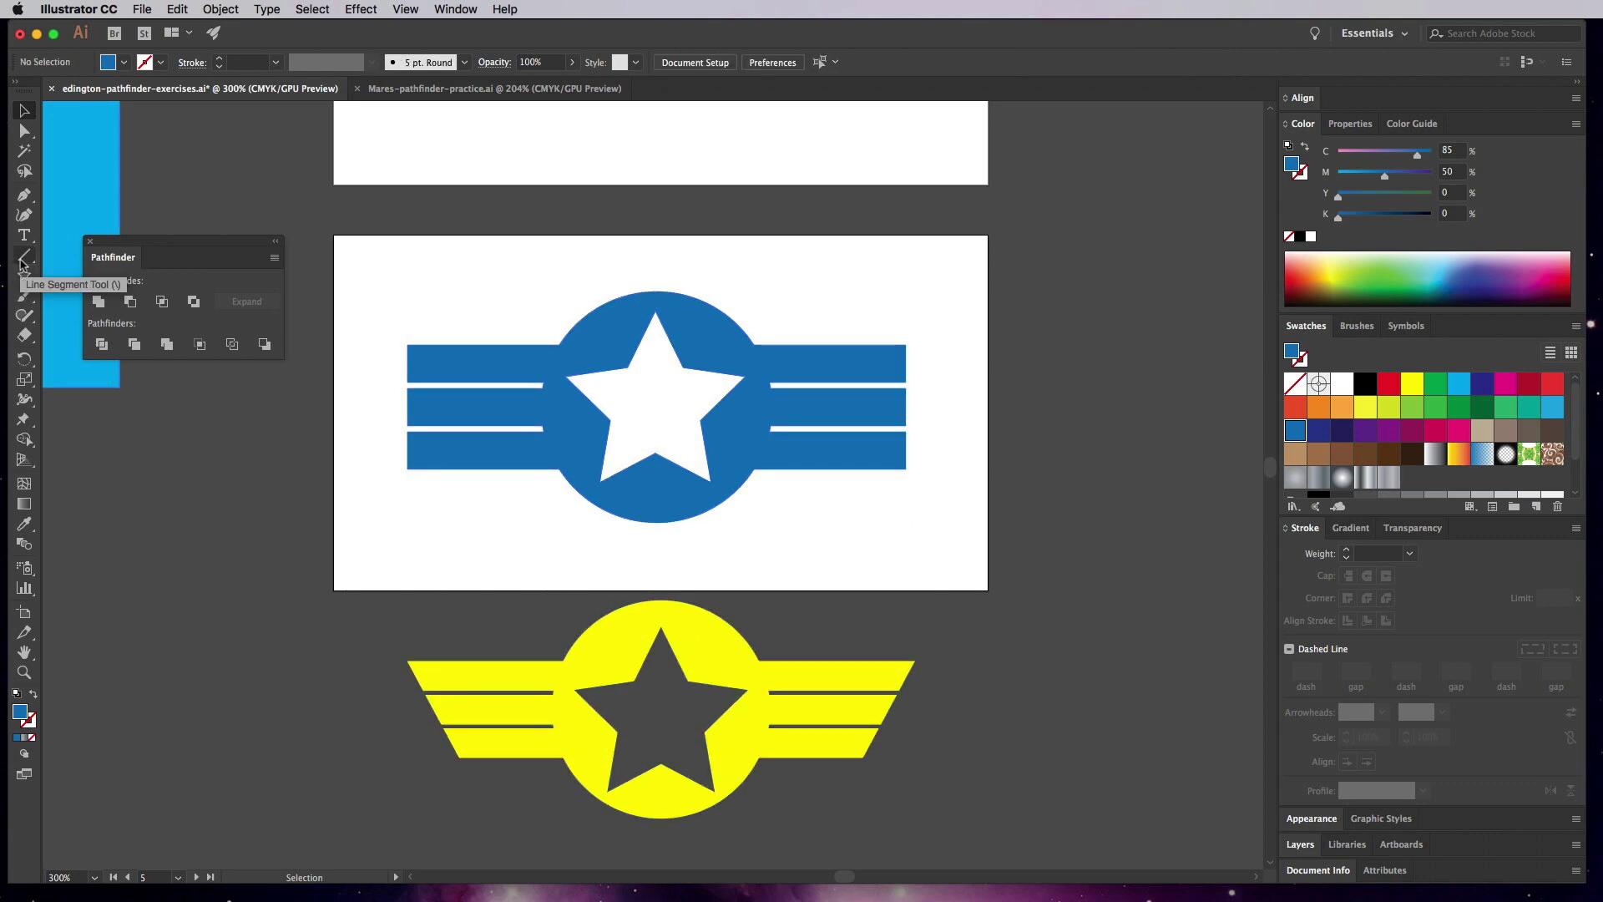
# Draw a rectangle about 0.43 by 1.5 in over the bars' right ends and fill it with red-orange (C=0 M=80 Y=95 K=0)
pyautogui.click(22, 259)
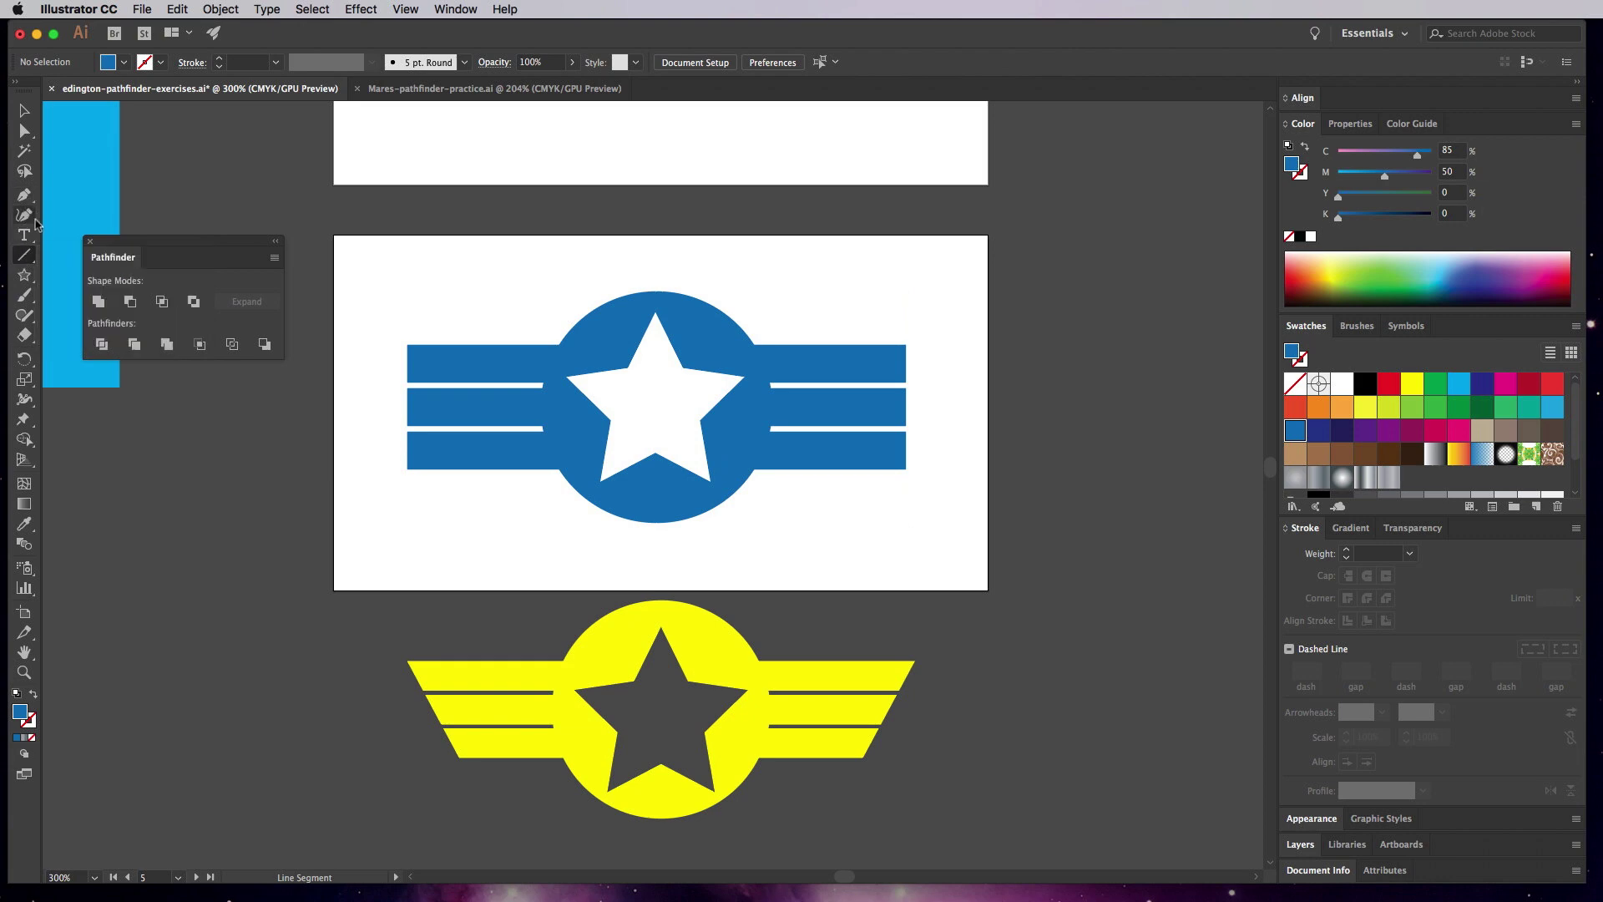
pyautogui.click(25, 275)
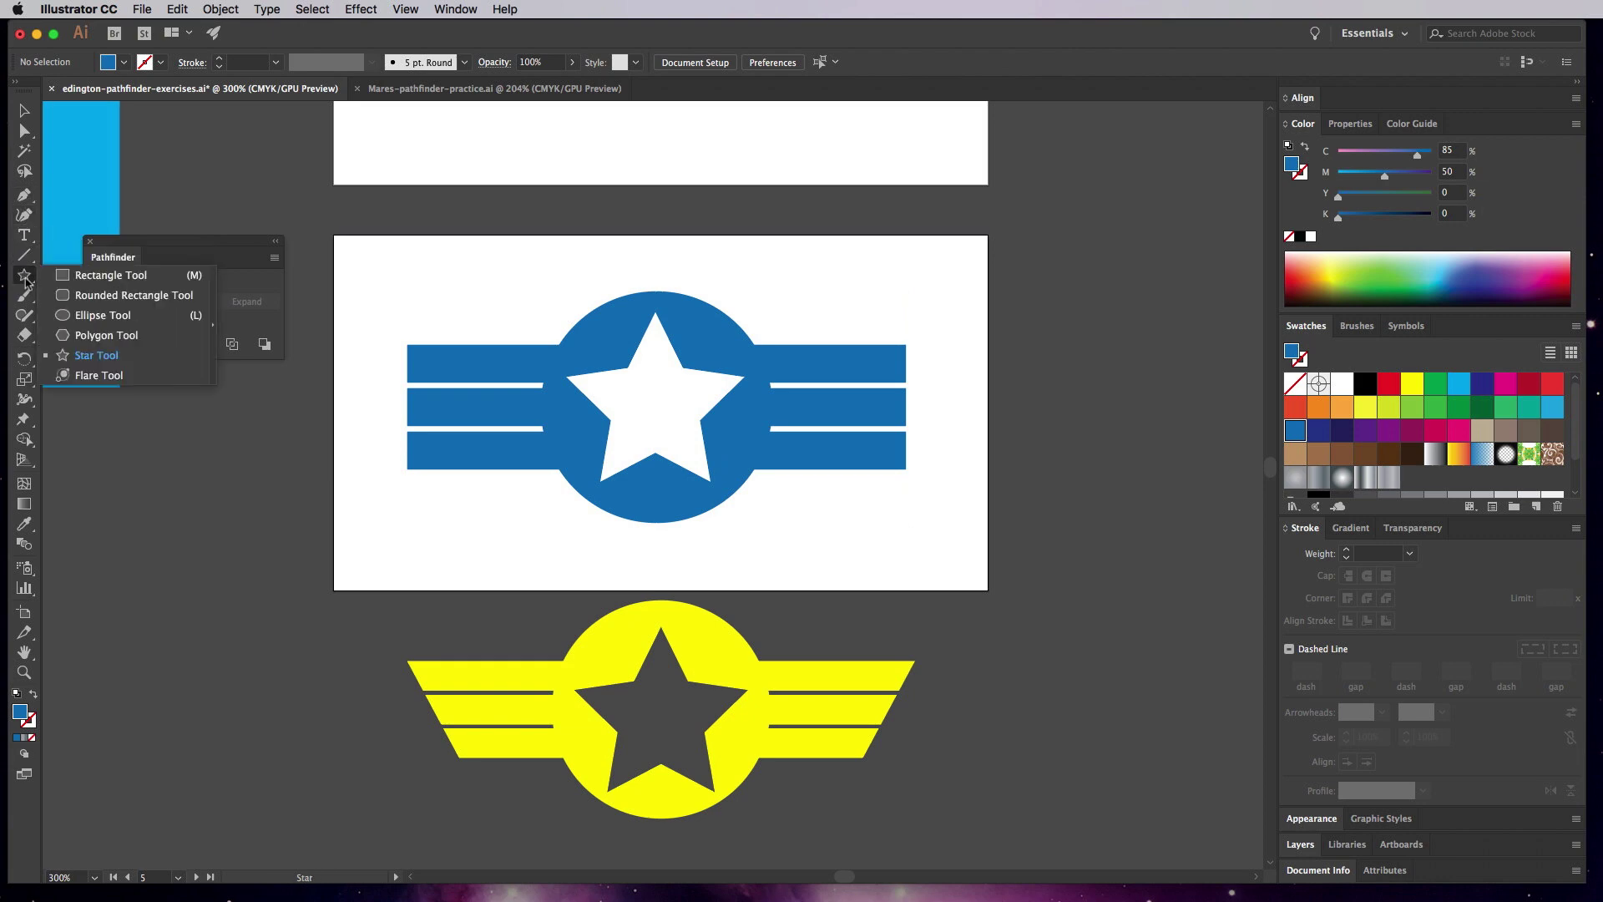
pyautogui.click(78, 278)
pyautogui.press('super+equal')
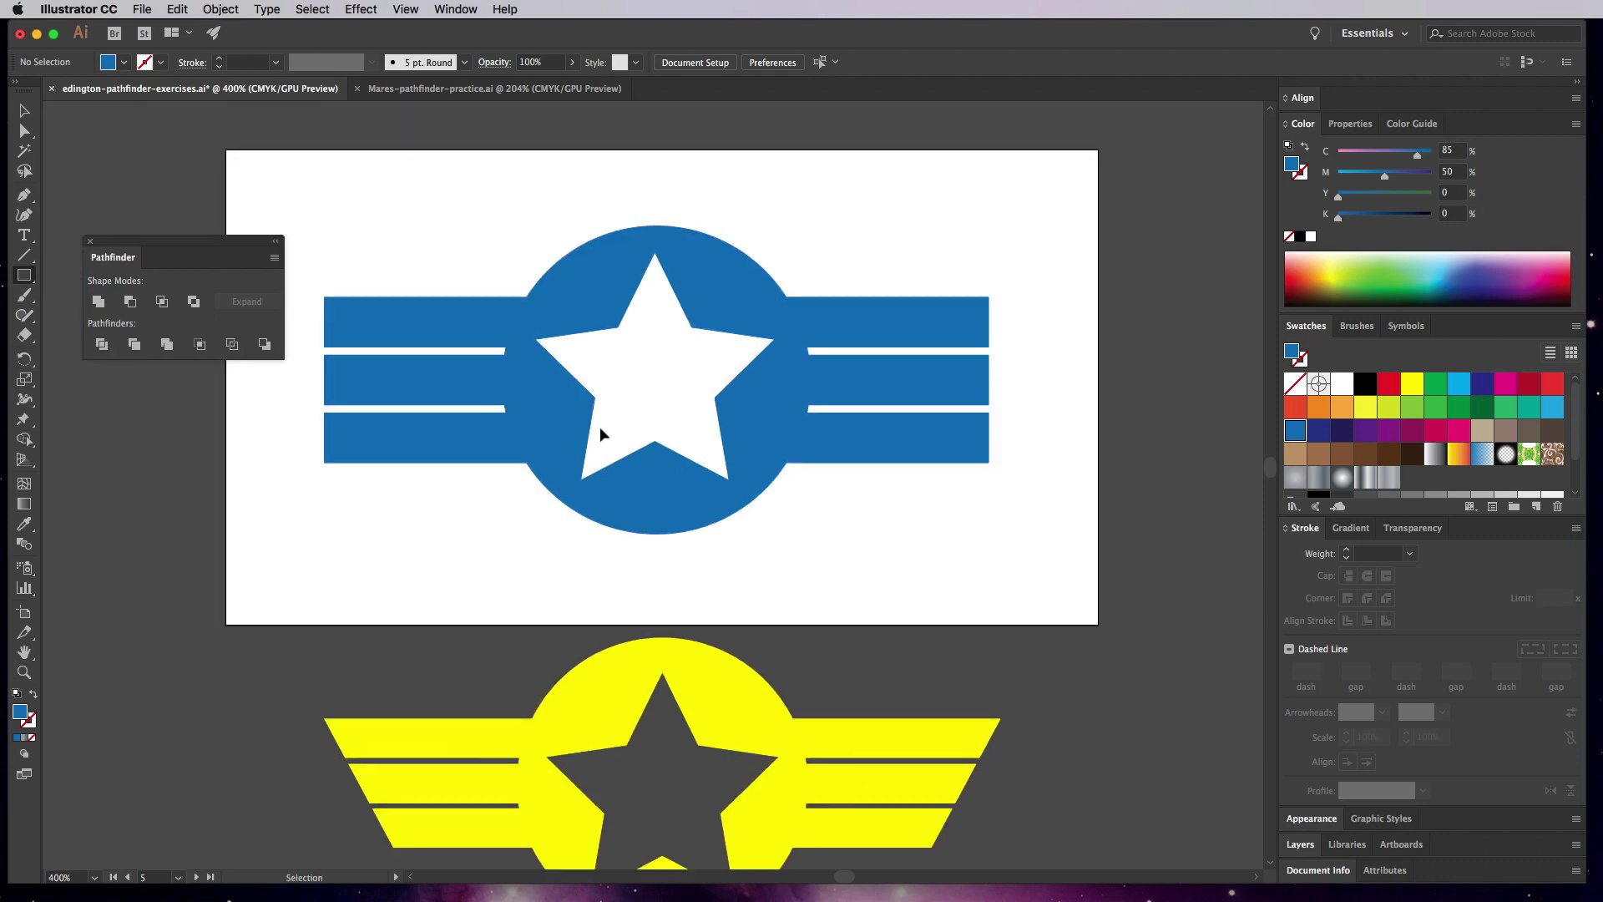
pyautogui.press('space')
pyautogui.moveTo(598, 427); pyautogui.dragTo(659, 562)
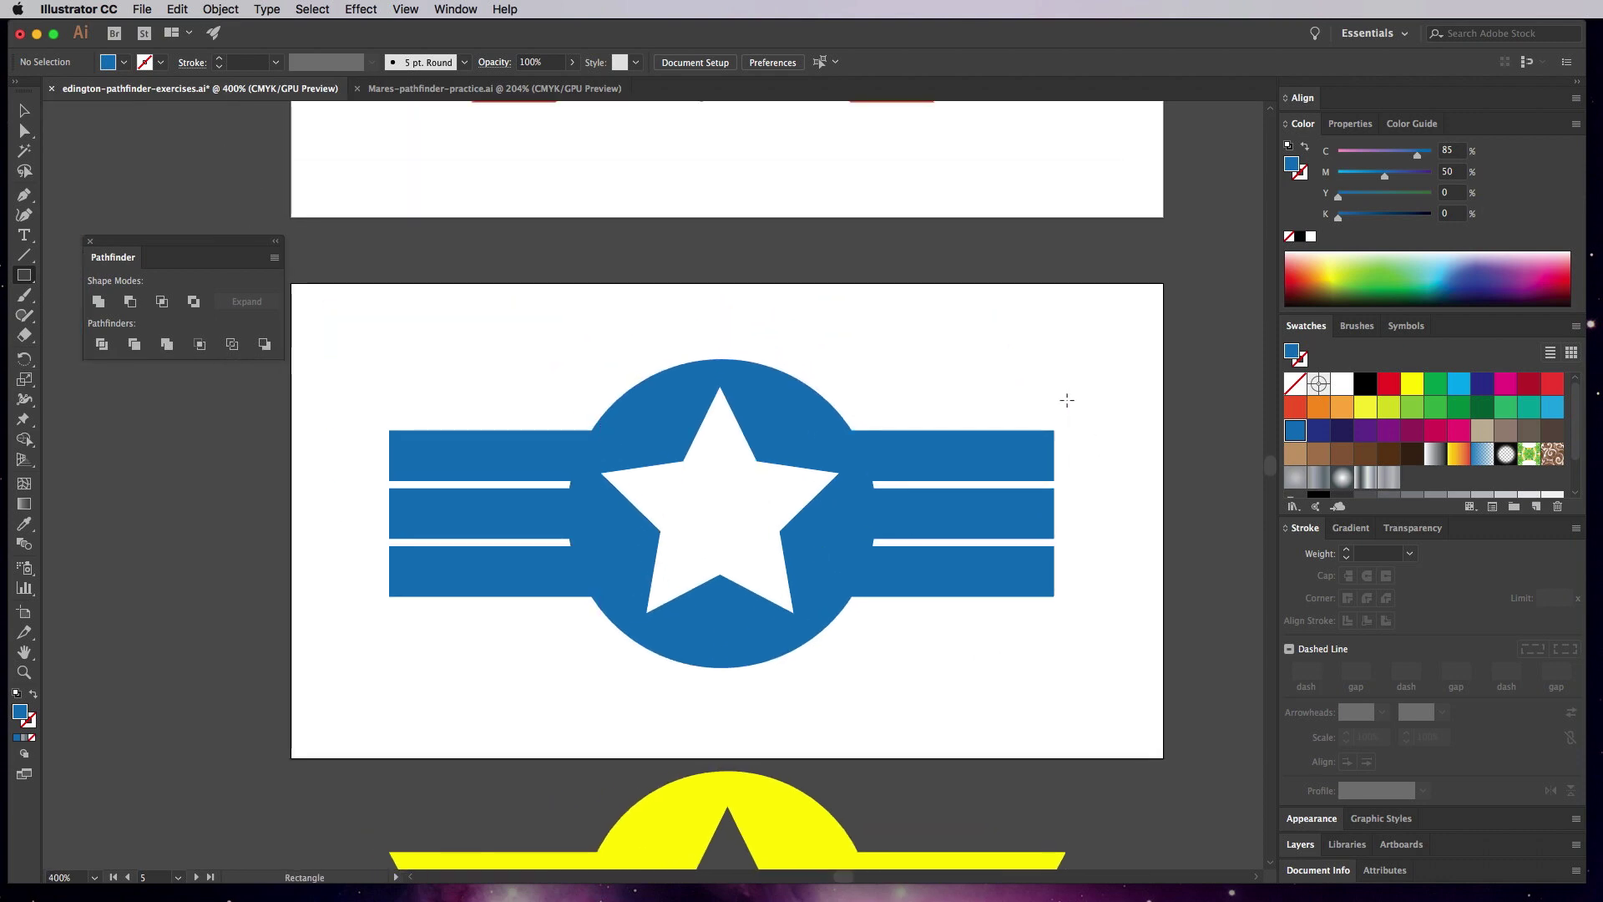
pyautogui.moveTo(993, 324); pyautogui.dragTo(1096, 684)
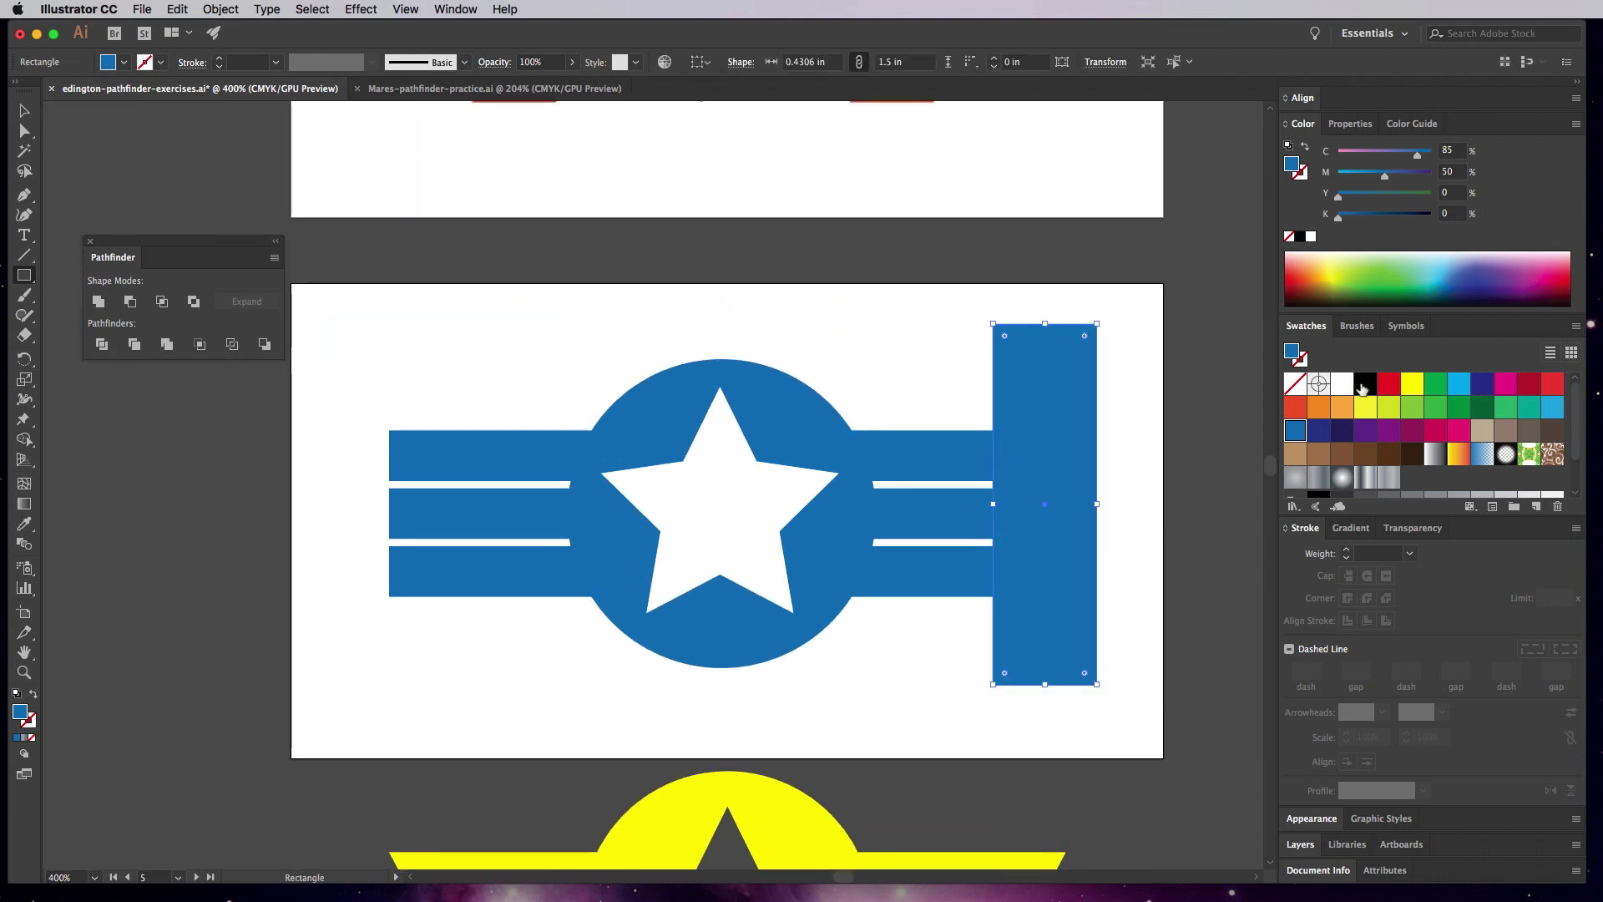
pyautogui.click(1296, 409)
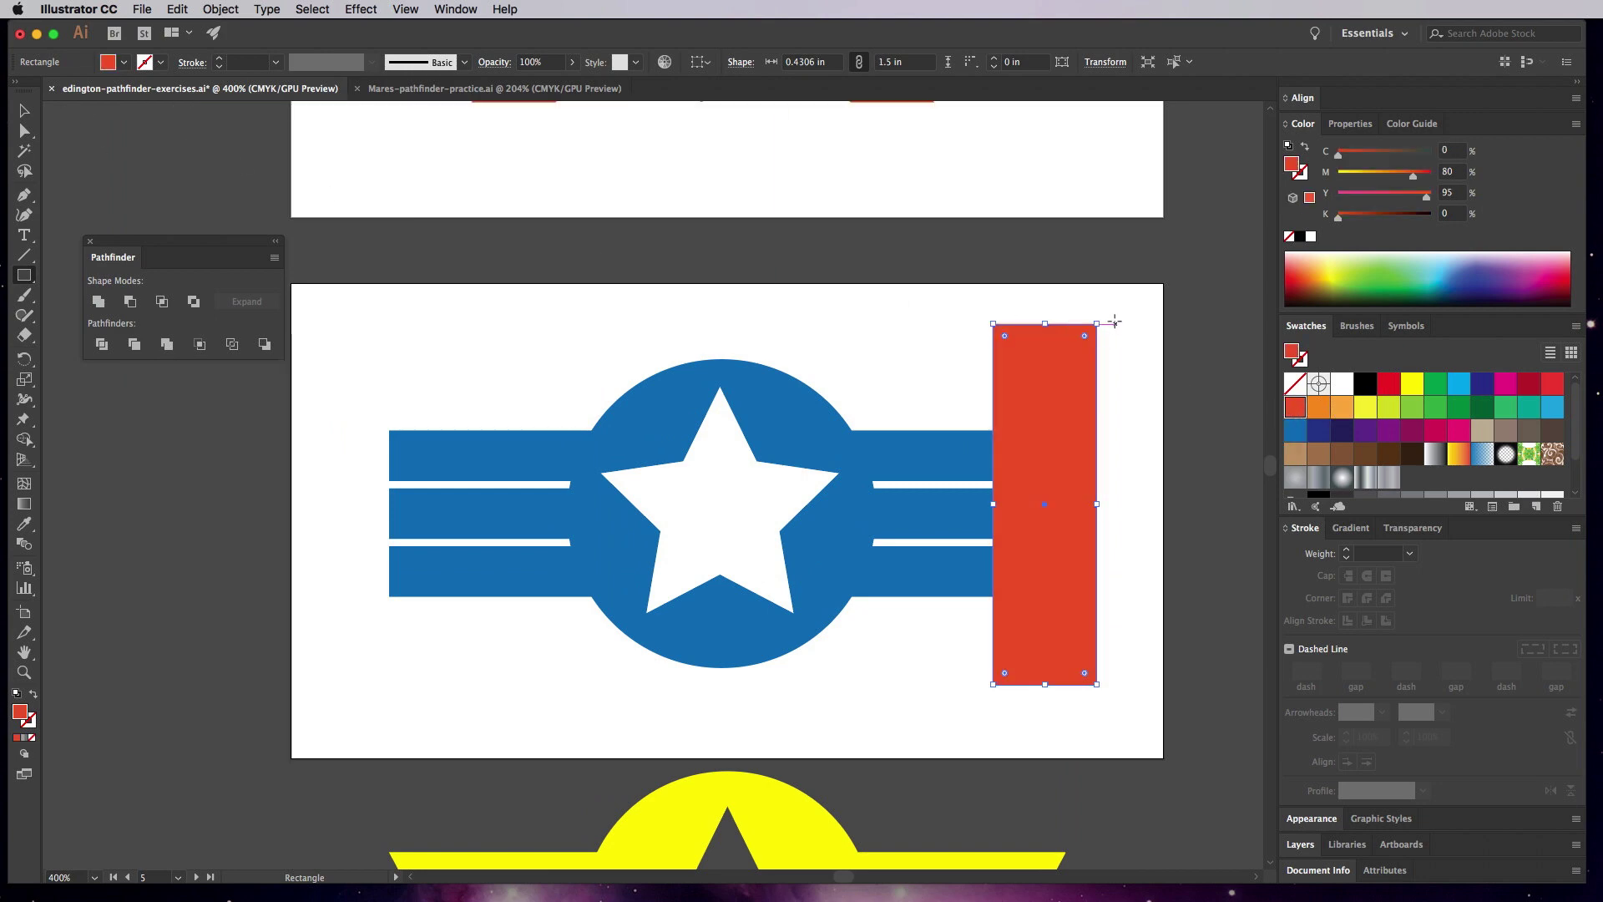
# Tilt the red rectangle clockwise across the bars' right ends, and move the yellow sample badge further left
pyautogui.press('v')
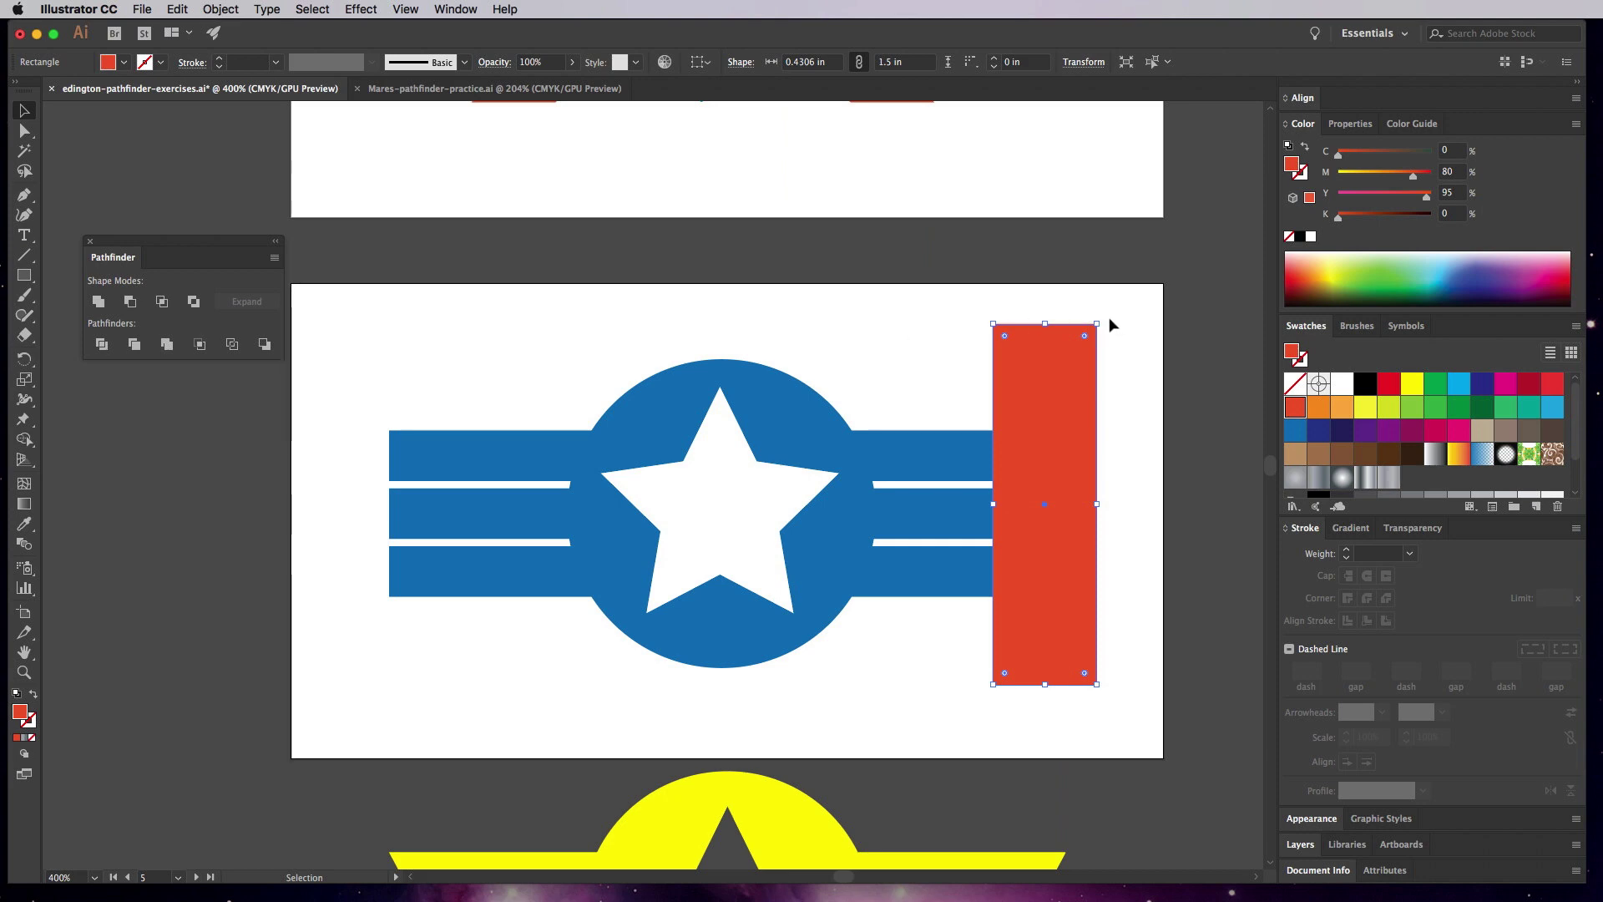
pyautogui.moveTo(1102, 317); pyautogui.dragTo(1141, 373)
pyautogui.moveTo(1072, 442)
pyautogui.mouseDown()
pyautogui.moveTo(1185, 479)
pyautogui.moveTo(1170, 460)
pyautogui.moveTo(1100, 459)
pyautogui.mouseUp()
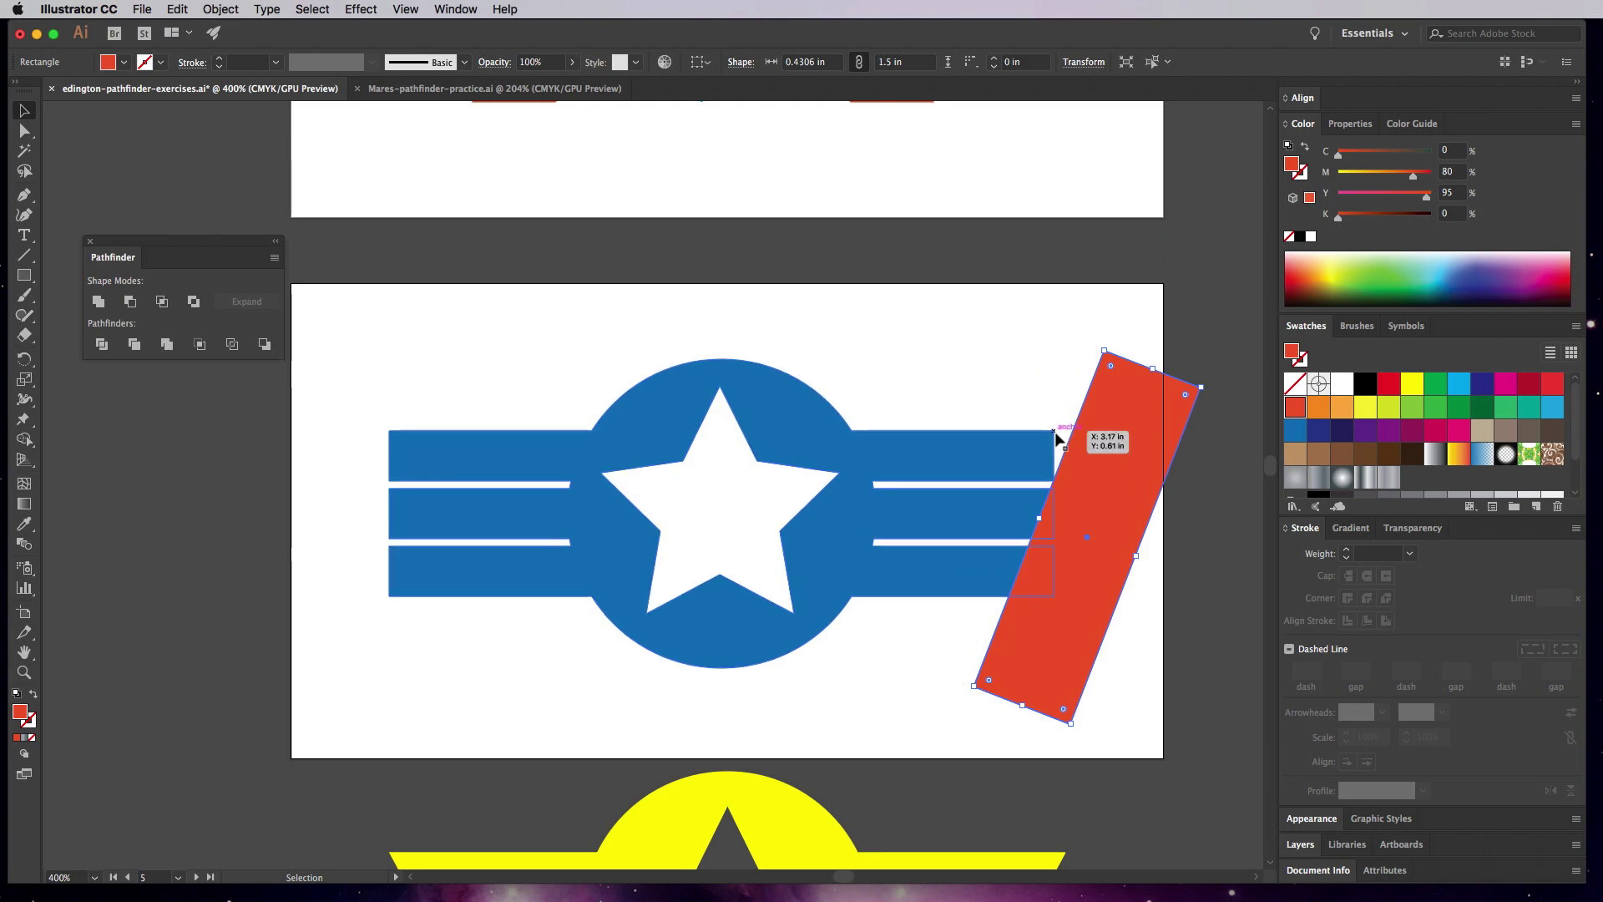
pyautogui.moveTo(1119, 443); pyautogui.dragTo(1102, 444)
pyautogui.moveTo(787, 820); pyautogui.dragTo(359, 837)
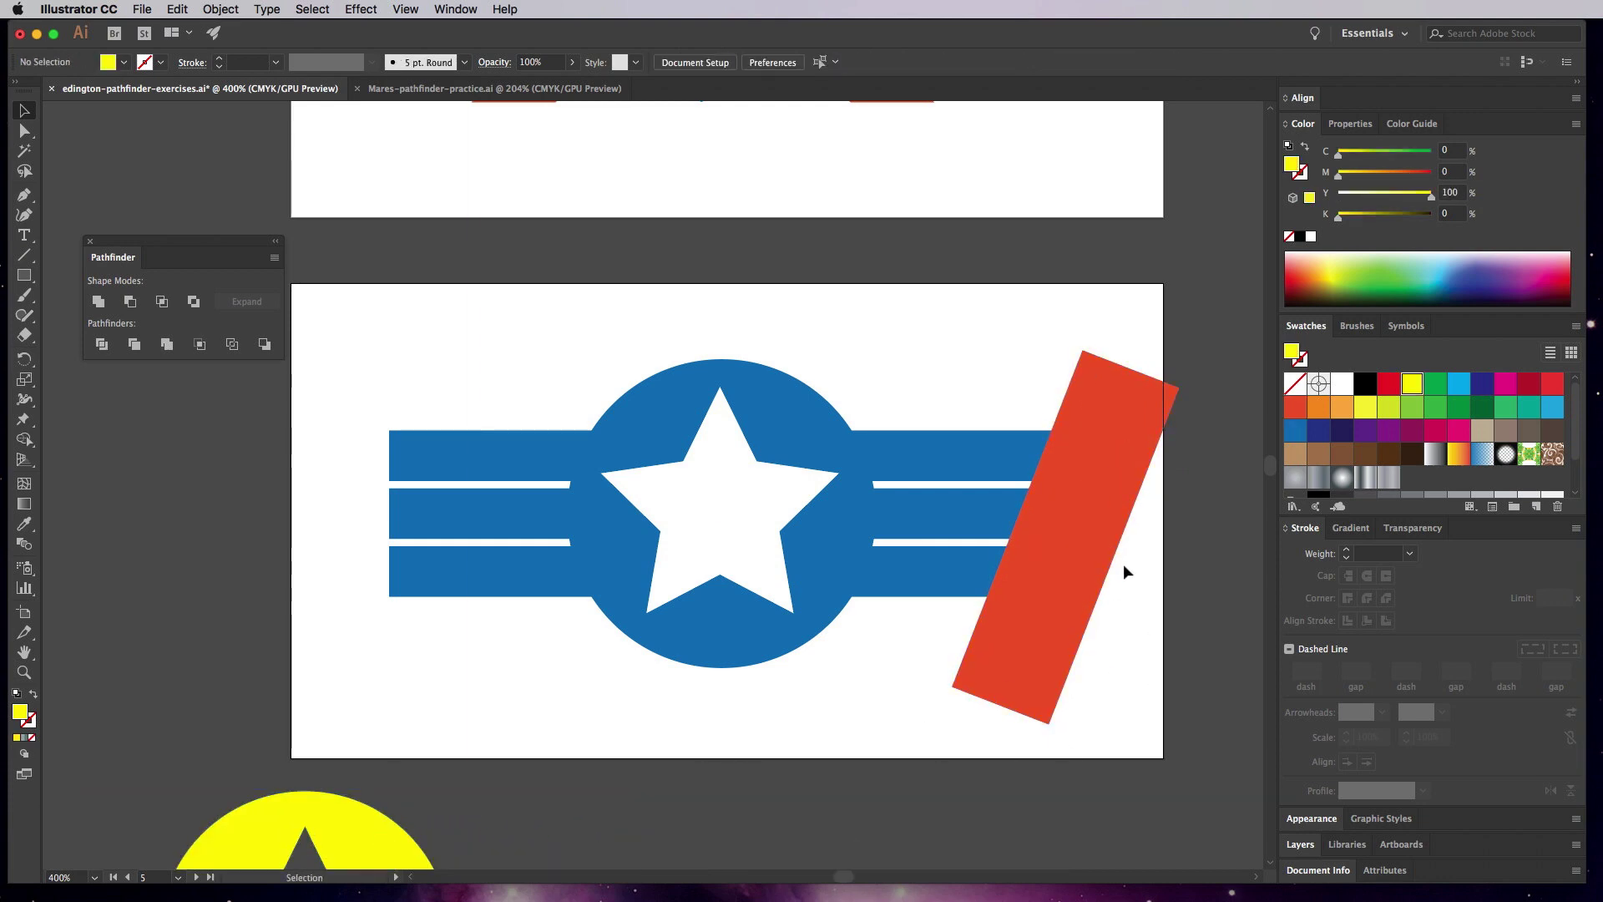
# Rotate the red rectangle slightly back toward upright and set its edge on the upper right corner of the bars
pyautogui.moveTo(1098, 556)
pyautogui.mouseDown()
pyautogui.moveTo(1144, 555)
pyautogui.moveTo(1092, 536)
pyautogui.mouseUp()
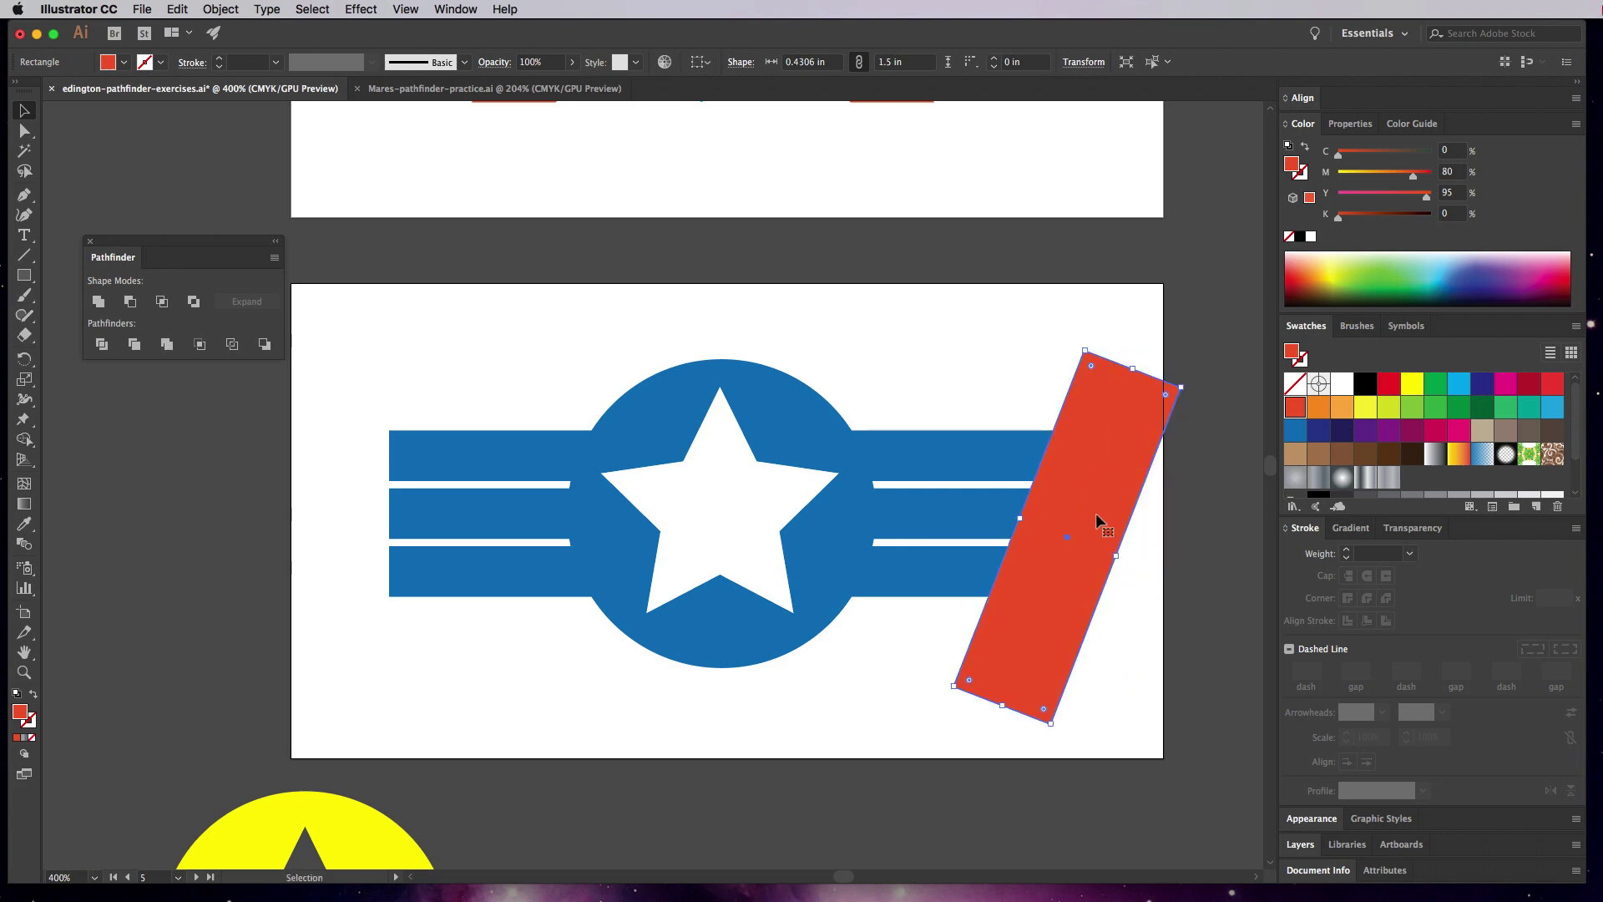
pyautogui.moveTo(1102, 489); pyautogui.dragTo(1114, 488)
pyautogui.moveTo(1200, 387)
pyautogui.mouseDown()
pyautogui.moveTo(1190, 368)
pyautogui.moveTo(1169, 389)
pyautogui.mouseUp()
pyautogui.moveTo(1081, 443); pyautogui.dragTo(1080, 444)
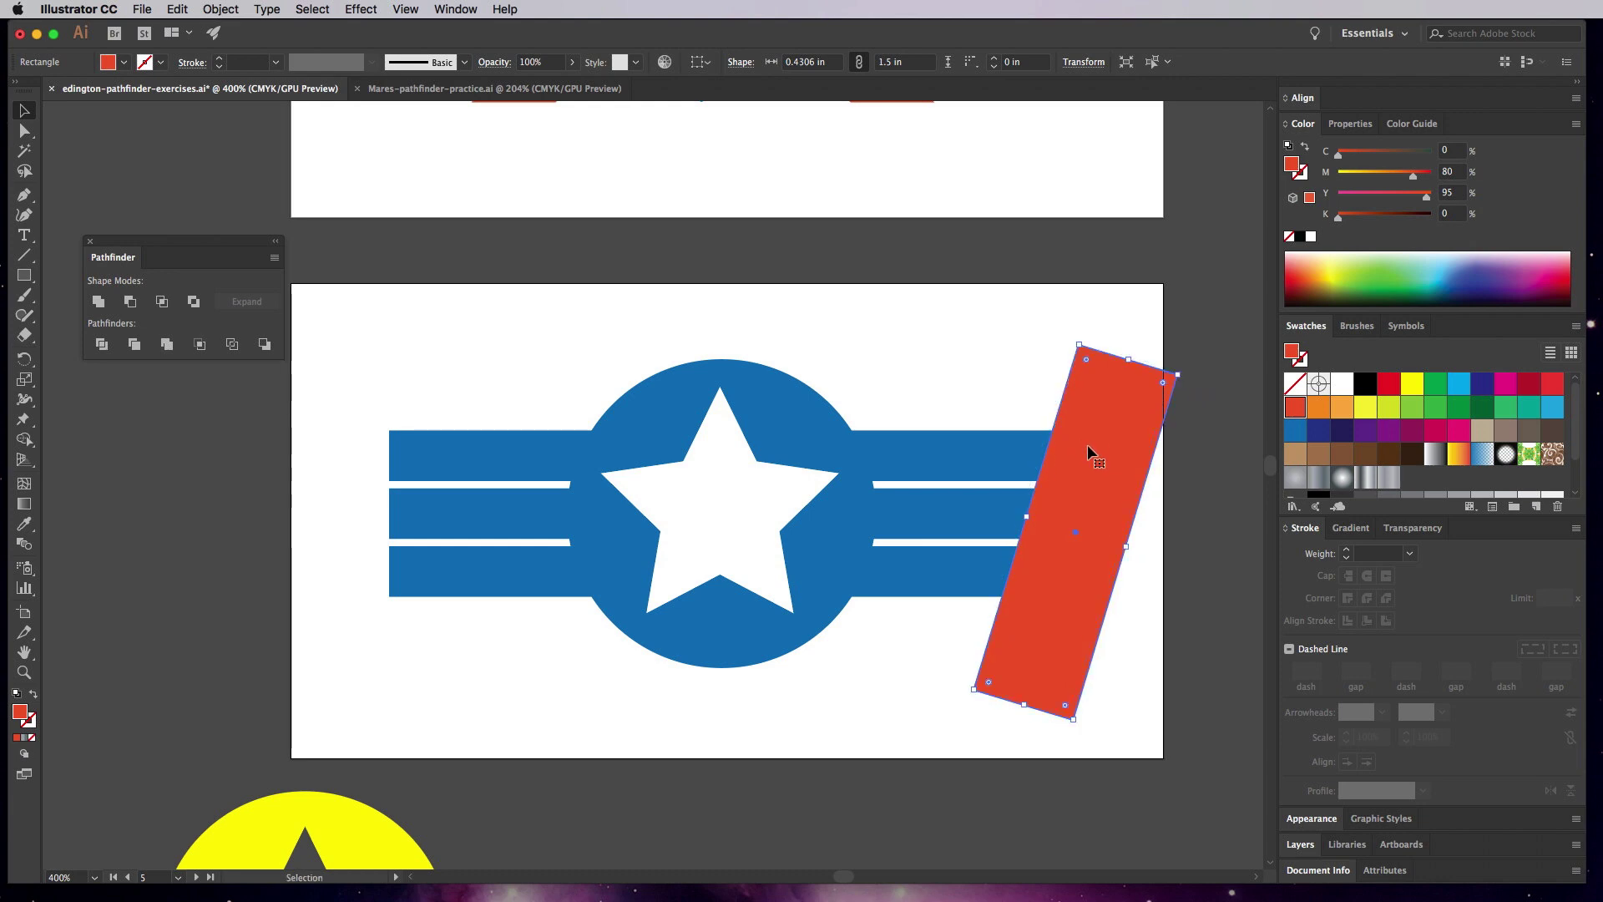
pyautogui.press('super+z')
pyautogui.press('super+z')
pyautogui.press('super+shift+z')
pyautogui.press('super+shift+z')
# Make a mirrored copy of the tilted red rectangle with Reflect about the vertical axis
pyautogui.click(26, 383)
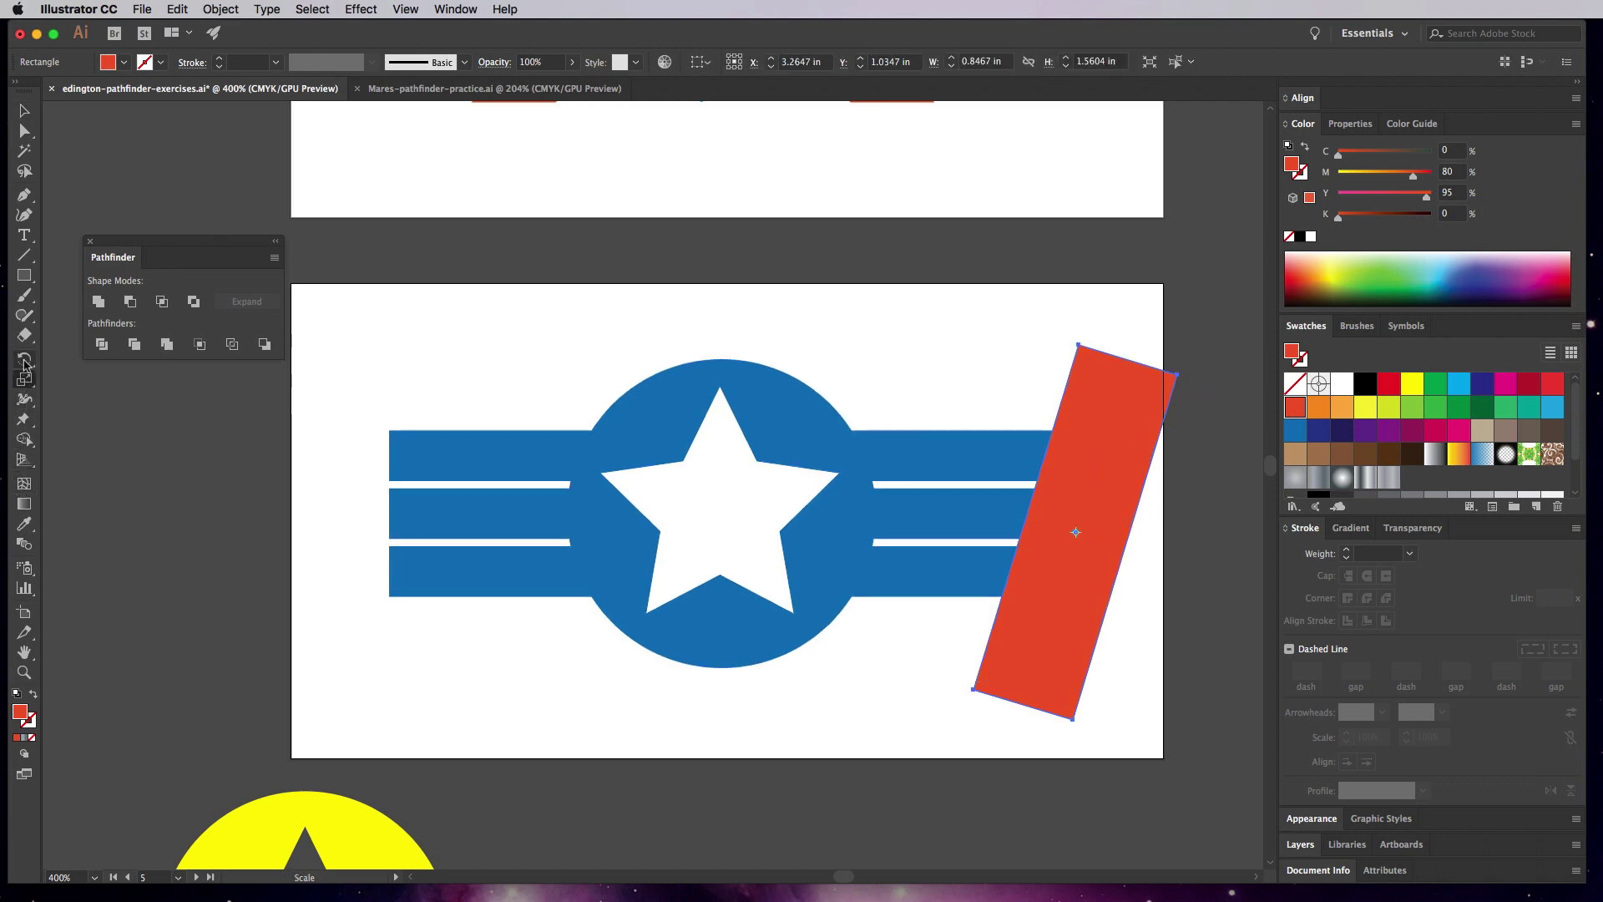
pyautogui.click(24, 360)
pyautogui.click(55, 381)
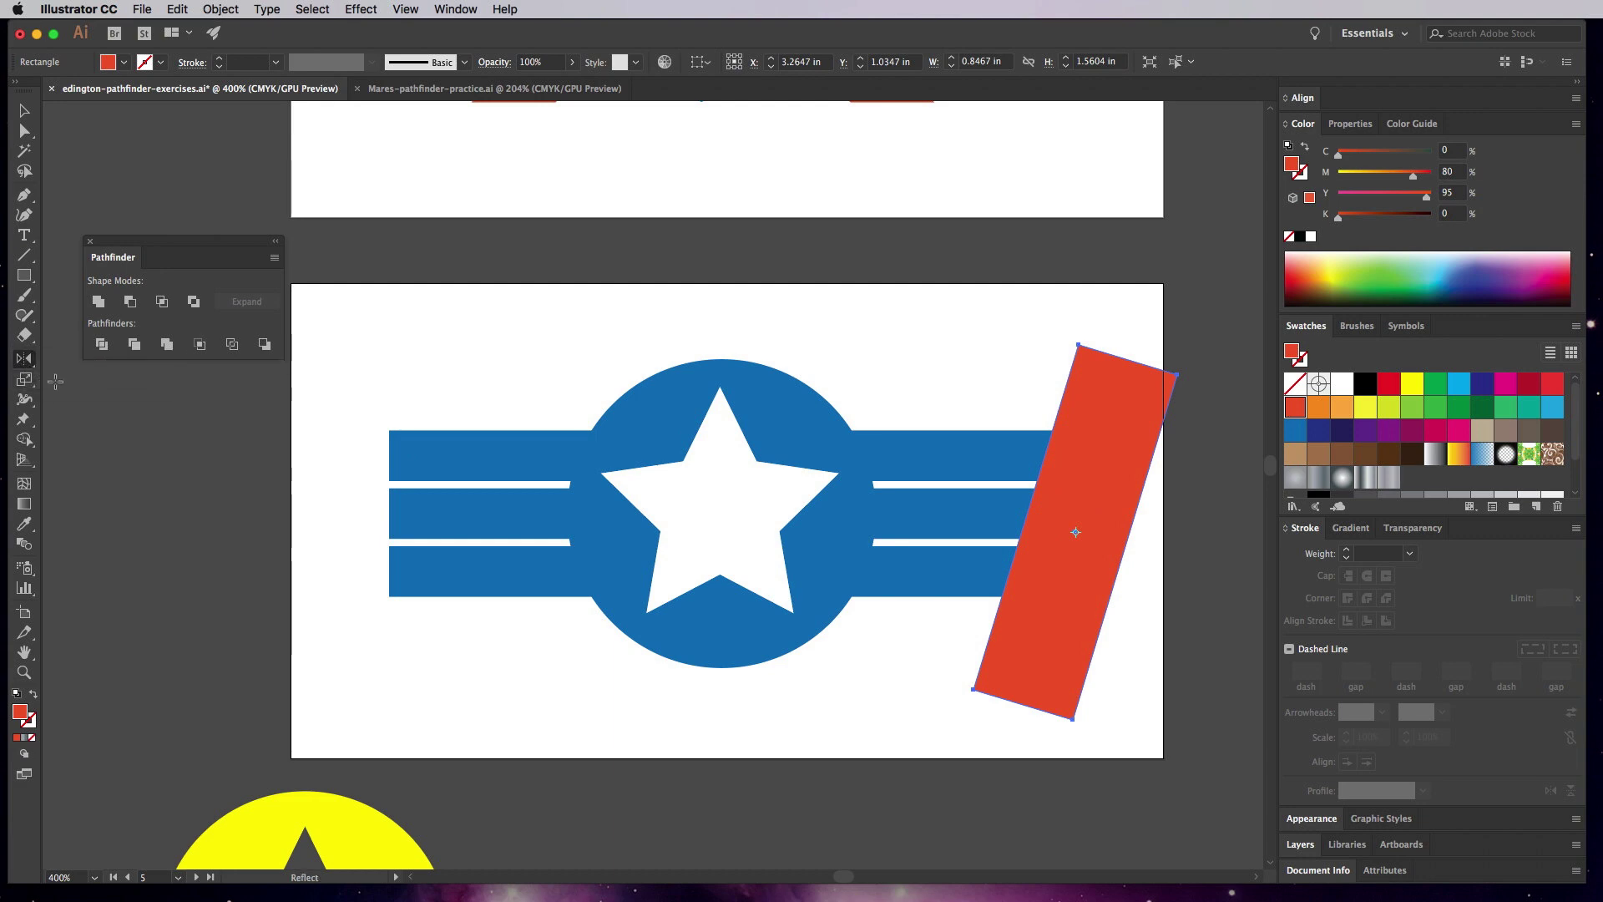
pyautogui.doubleClick(24, 360)
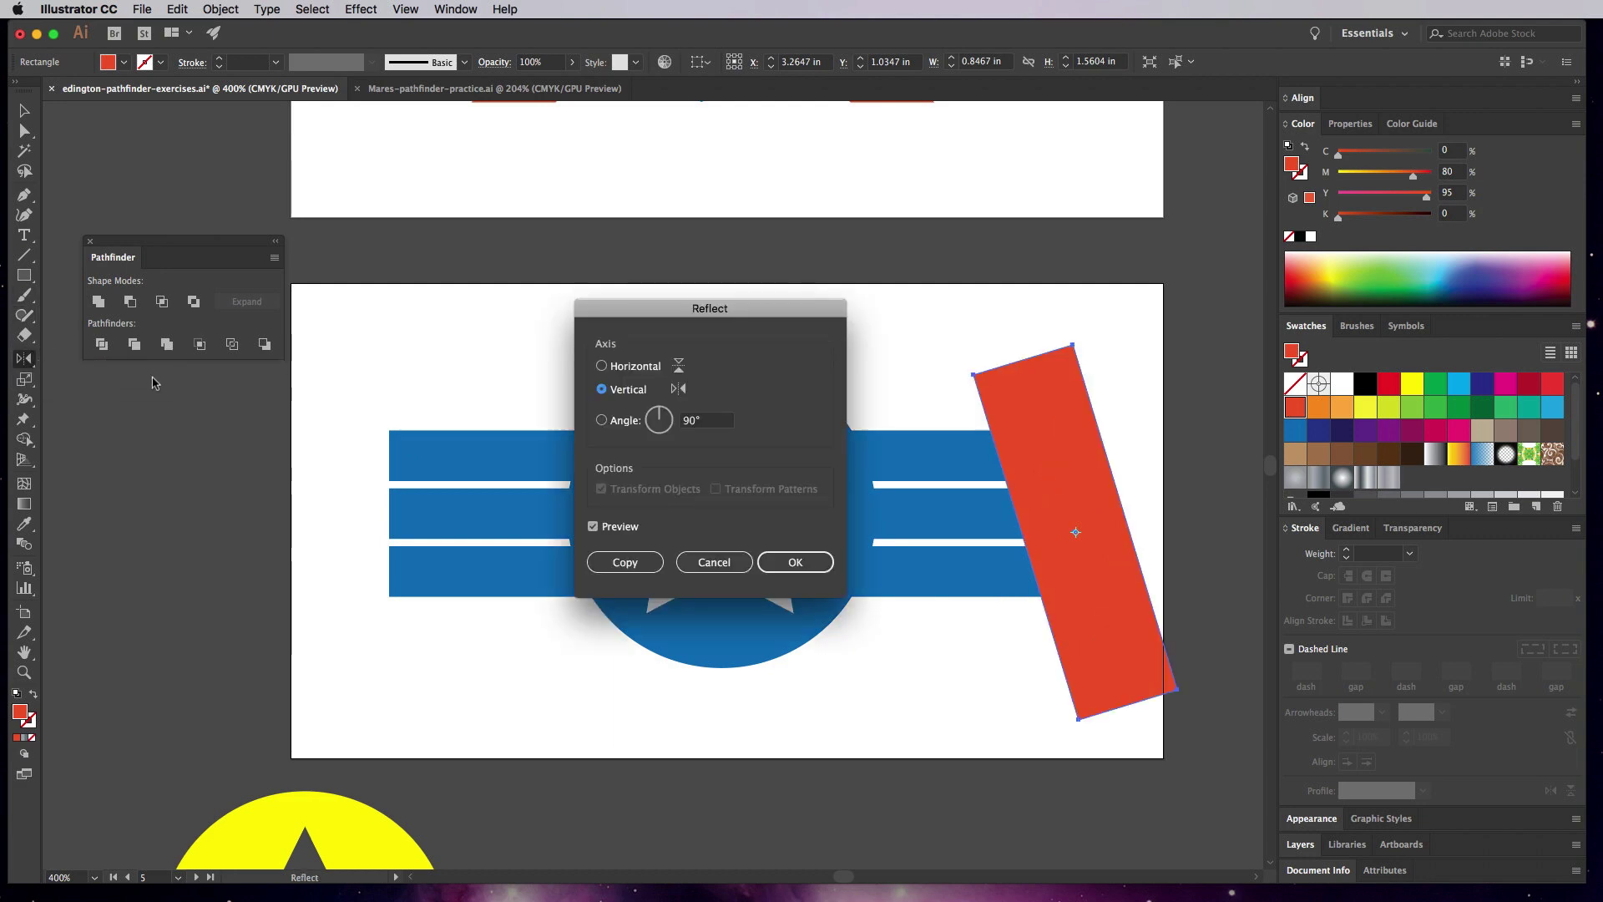
pyautogui.click(618, 562)
# Move the mirrored red rectangle horizontally across the left ends of the blue bars
pyautogui.press('v')
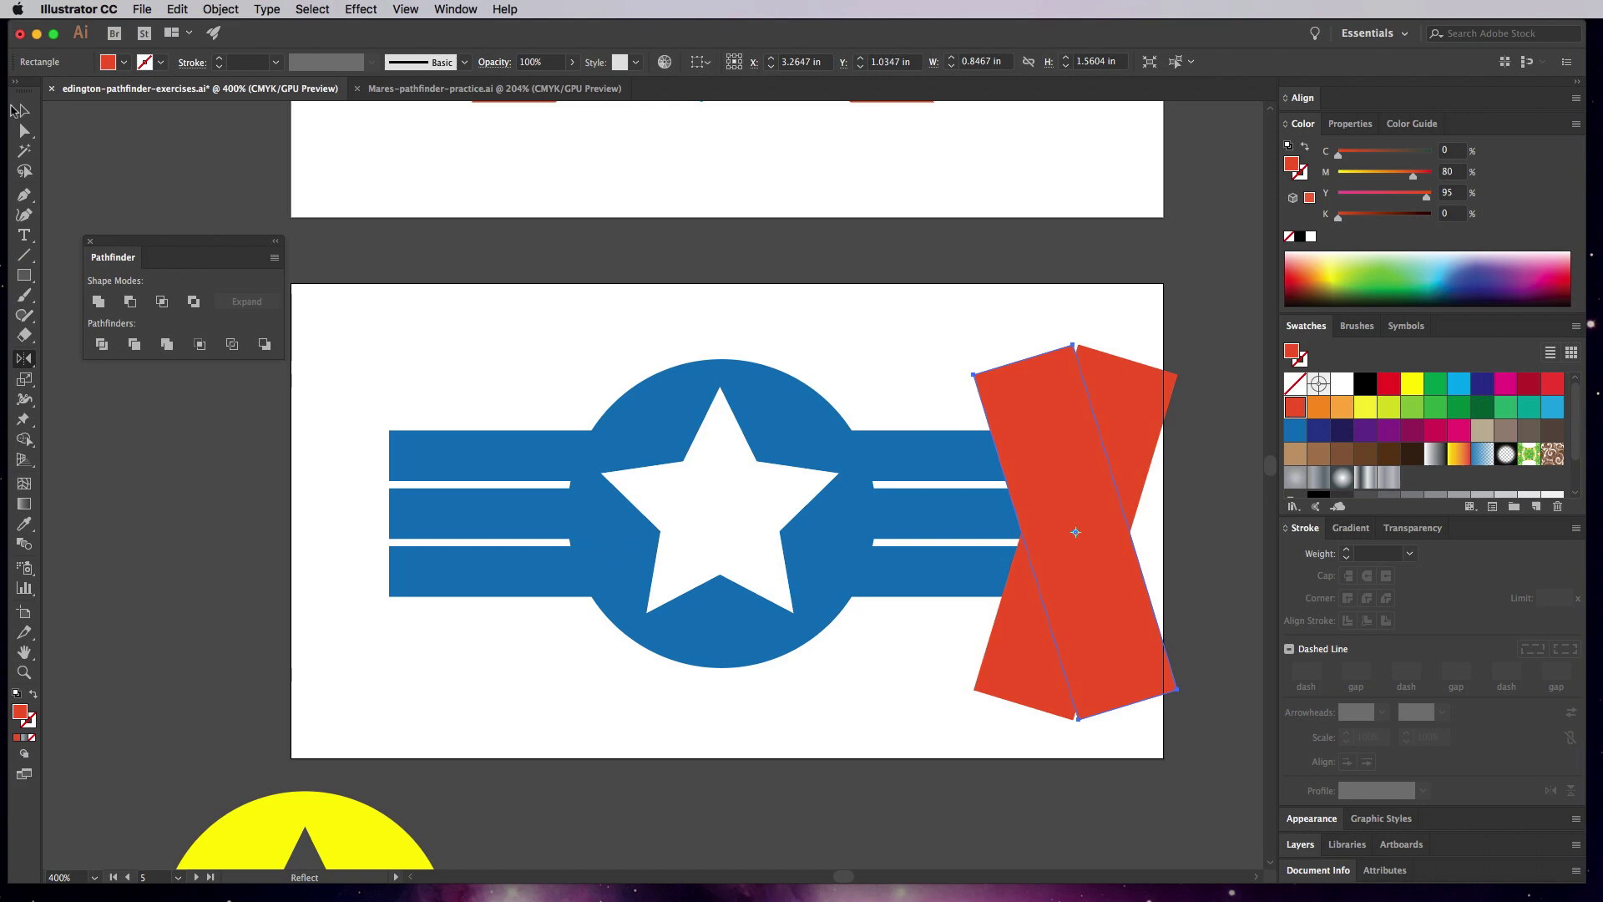
pyautogui.keyDown('shift'); pyautogui.click(1124, 632); pyautogui.keyUp('shift')
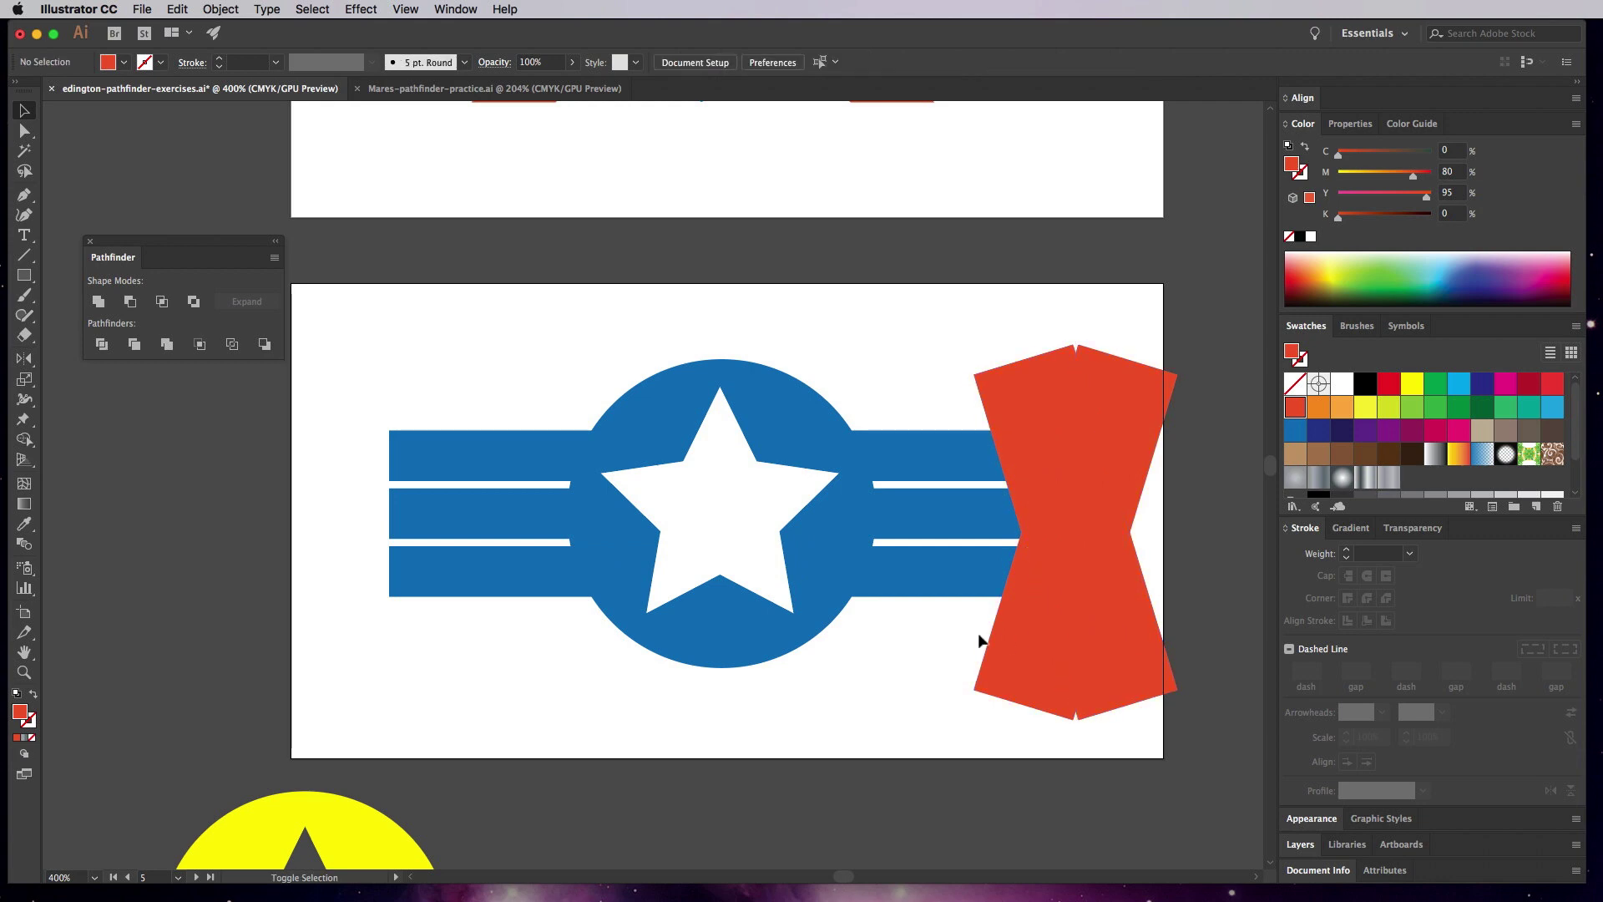
pyautogui.click(1119, 632)
pyautogui.moveTo(1120, 630); pyautogui.dragTo(409, 633)
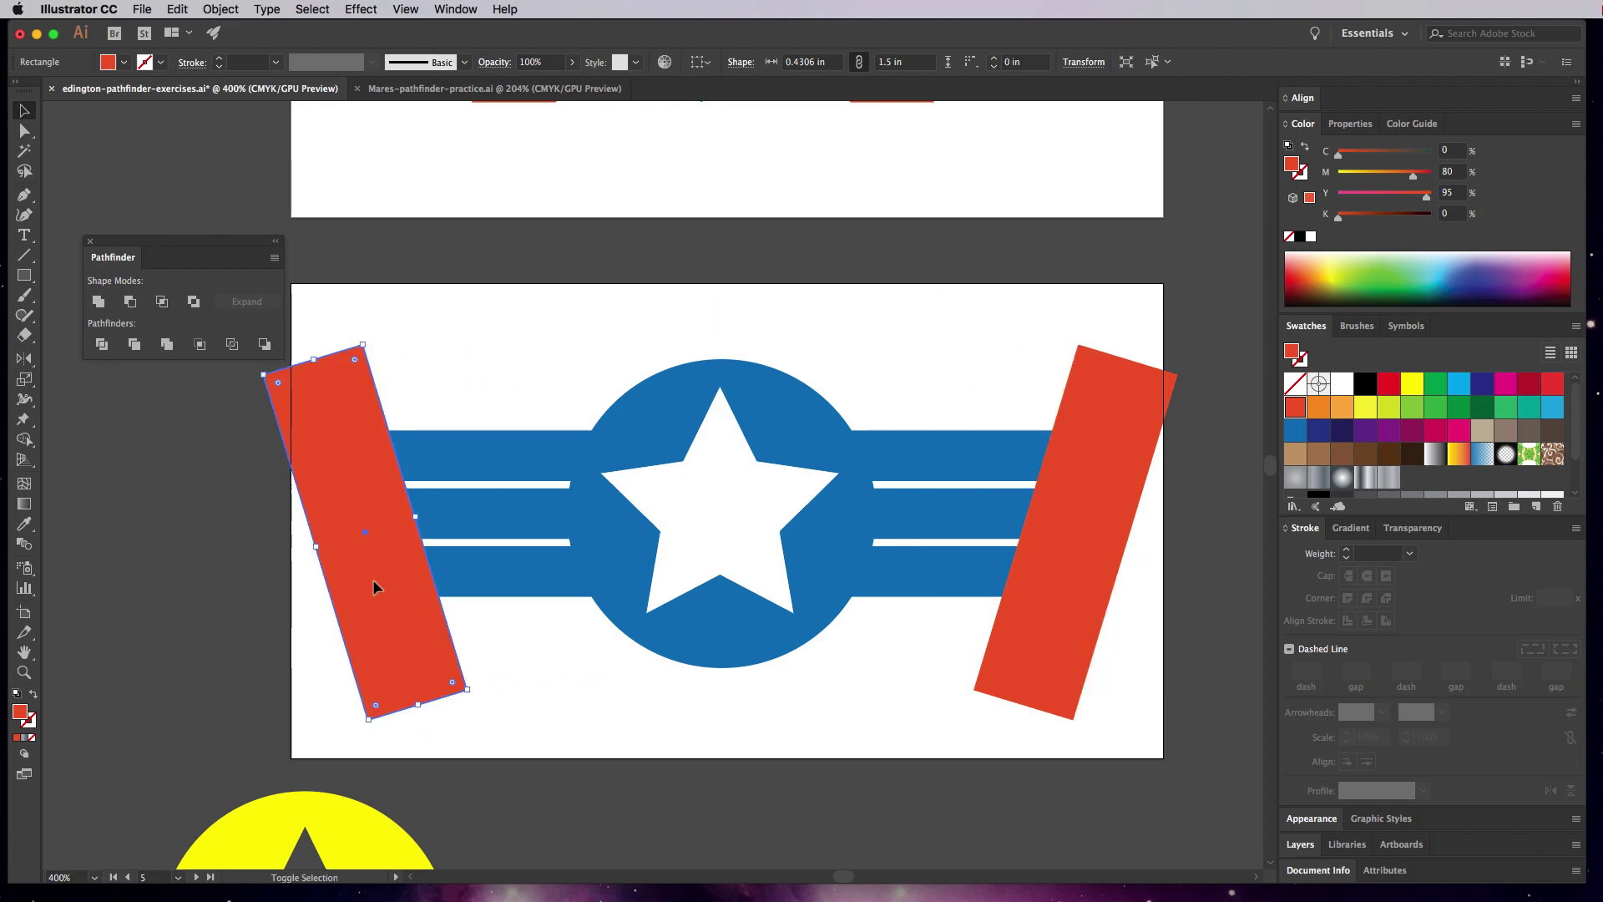
# Subtract the right and left red rectangles from the blue badge with Minus Front to slant both wing ends
pyautogui.moveTo(1235, 610); pyautogui.dragTo(969, 398)
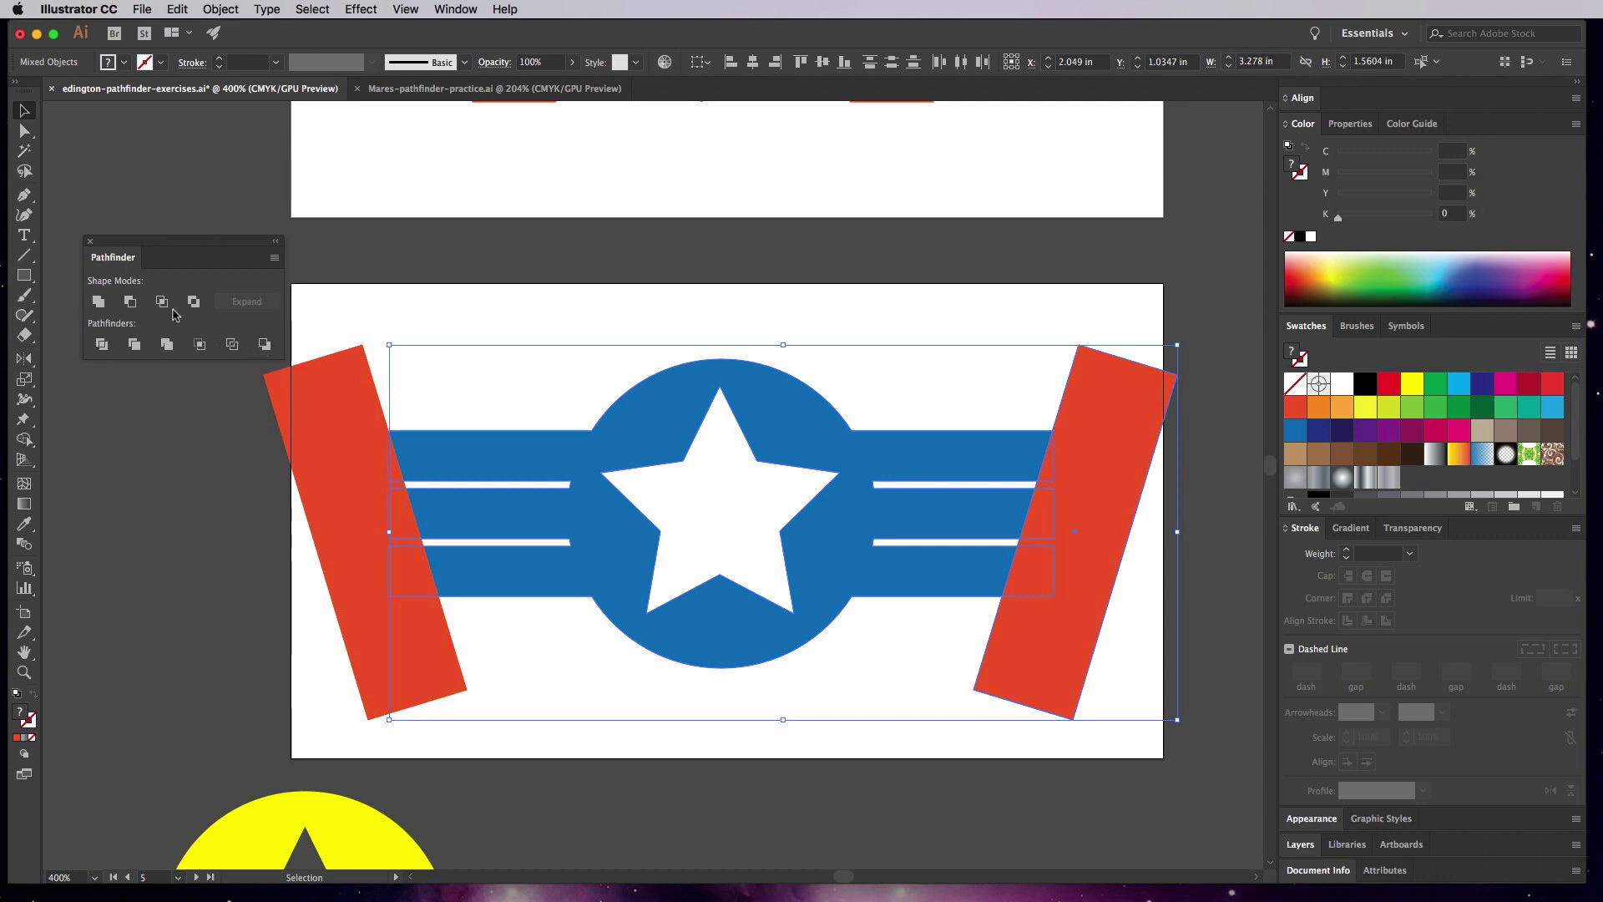
pyautogui.click(130, 301)
pyautogui.moveTo(387, 368); pyautogui.dragTo(438, 470)
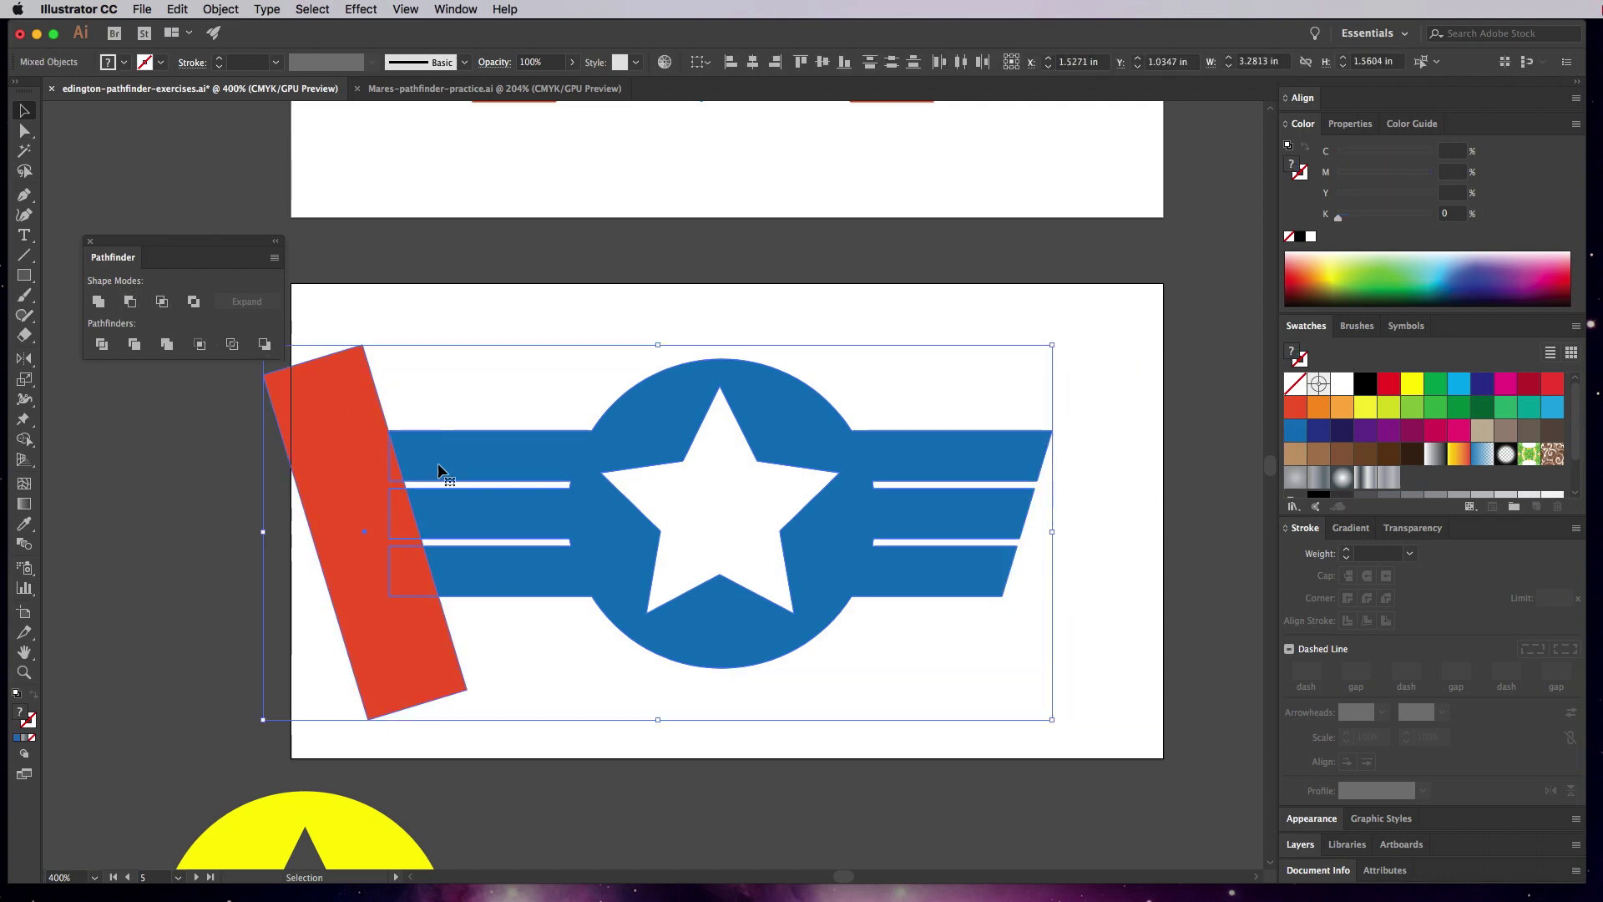
pyautogui.click(131, 301)
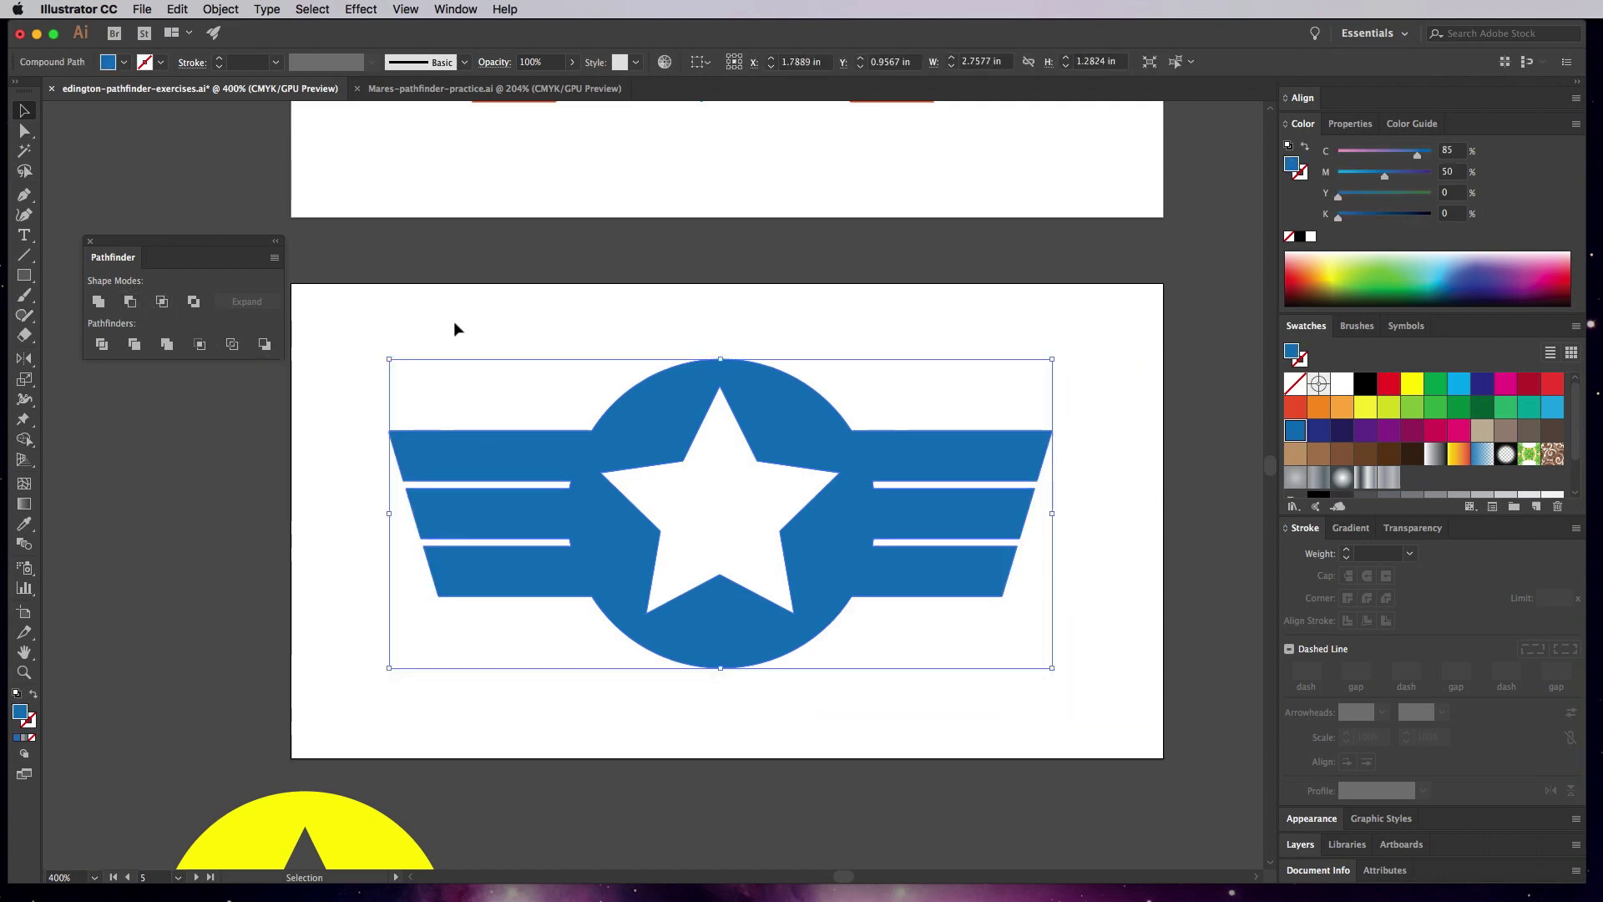
pyautogui.click(464, 326)
# Move the finished badge slightly up and left, fill it with the grey radial gradient swatch and deselect
pyautogui.click(788, 426)
pyautogui.moveTo(788, 426)
pyautogui.mouseDown()
pyautogui.moveTo(767, 389)
pyautogui.moveTo(774, 409)
pyautogui.mouseUp()
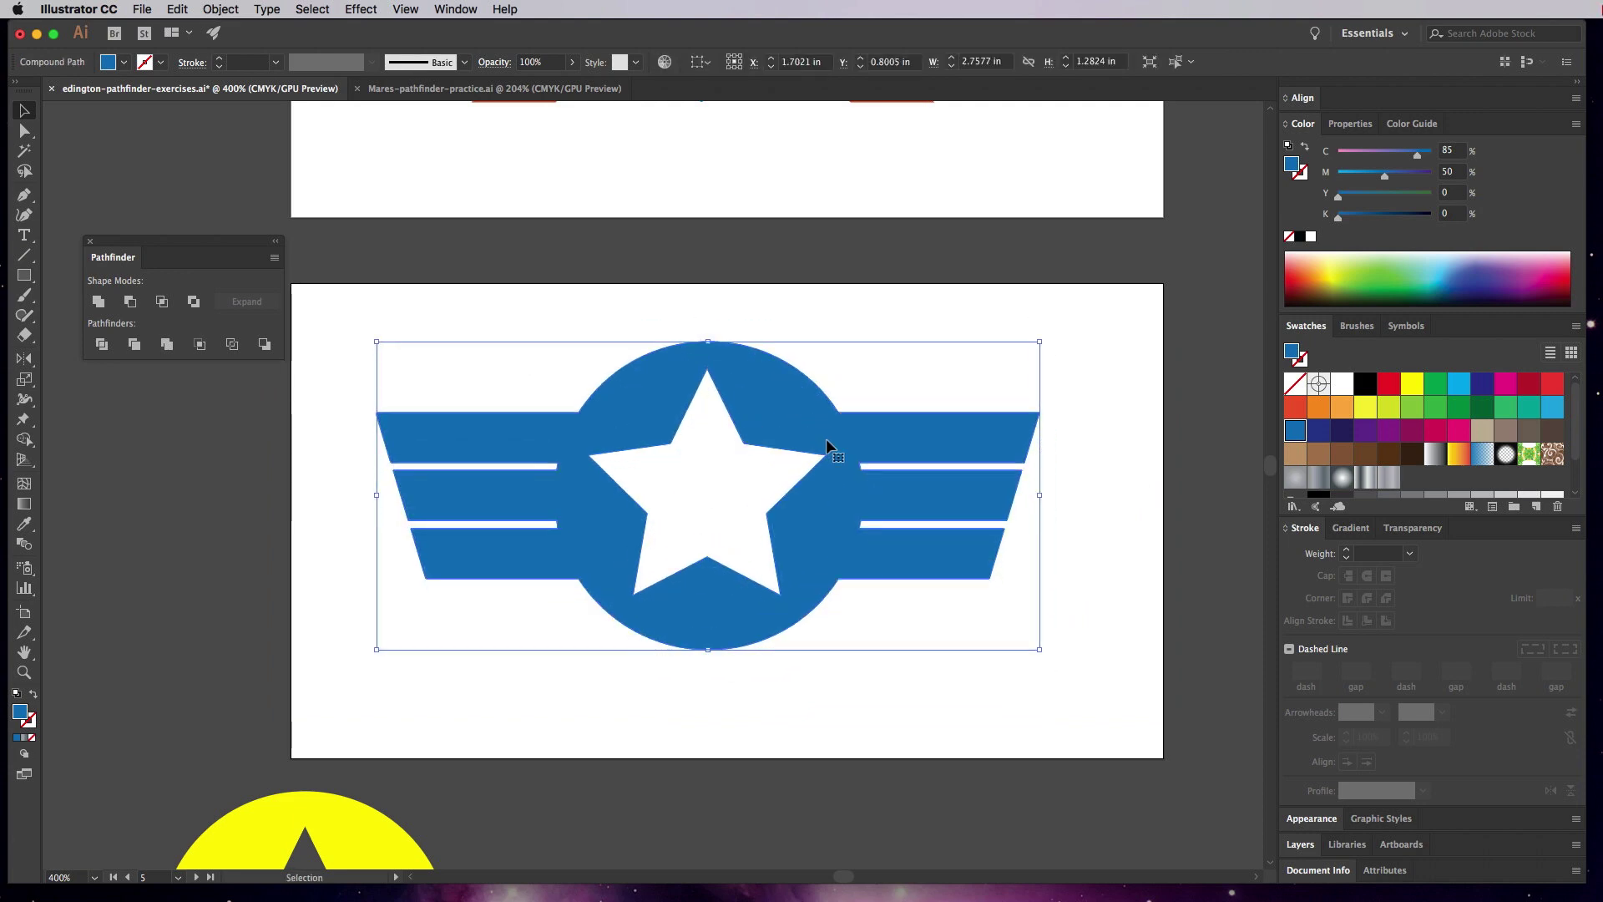
pyautogui.click(1341, 479)
pyautogui.click(1363, 479)
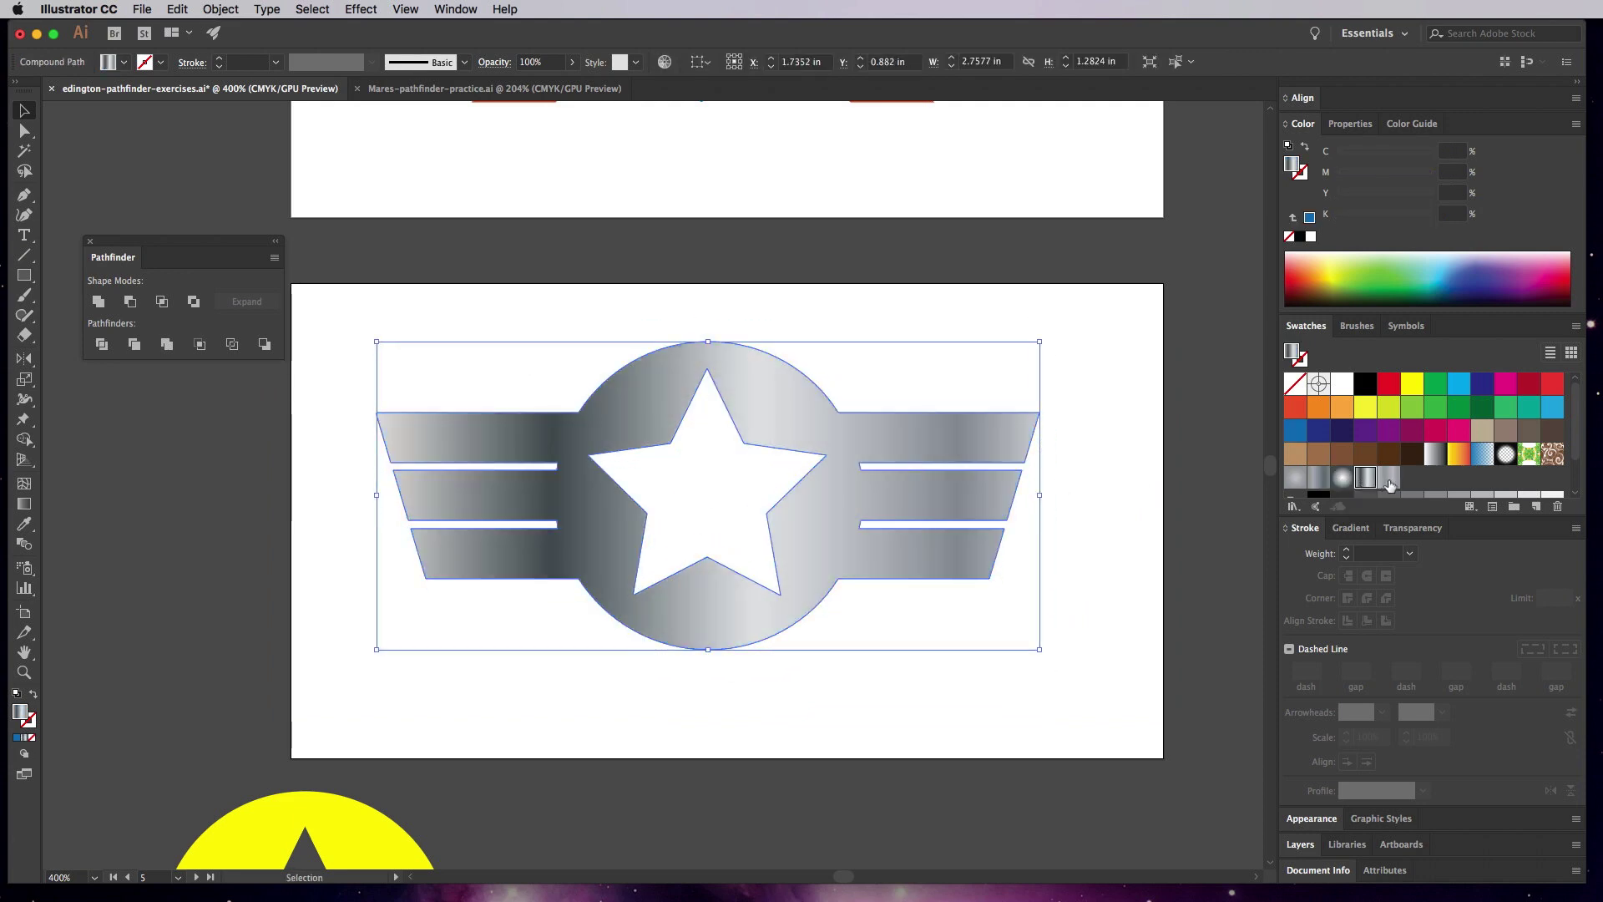
pyautogui.click(1390, 479)
pyautogui.click(1342, 479)
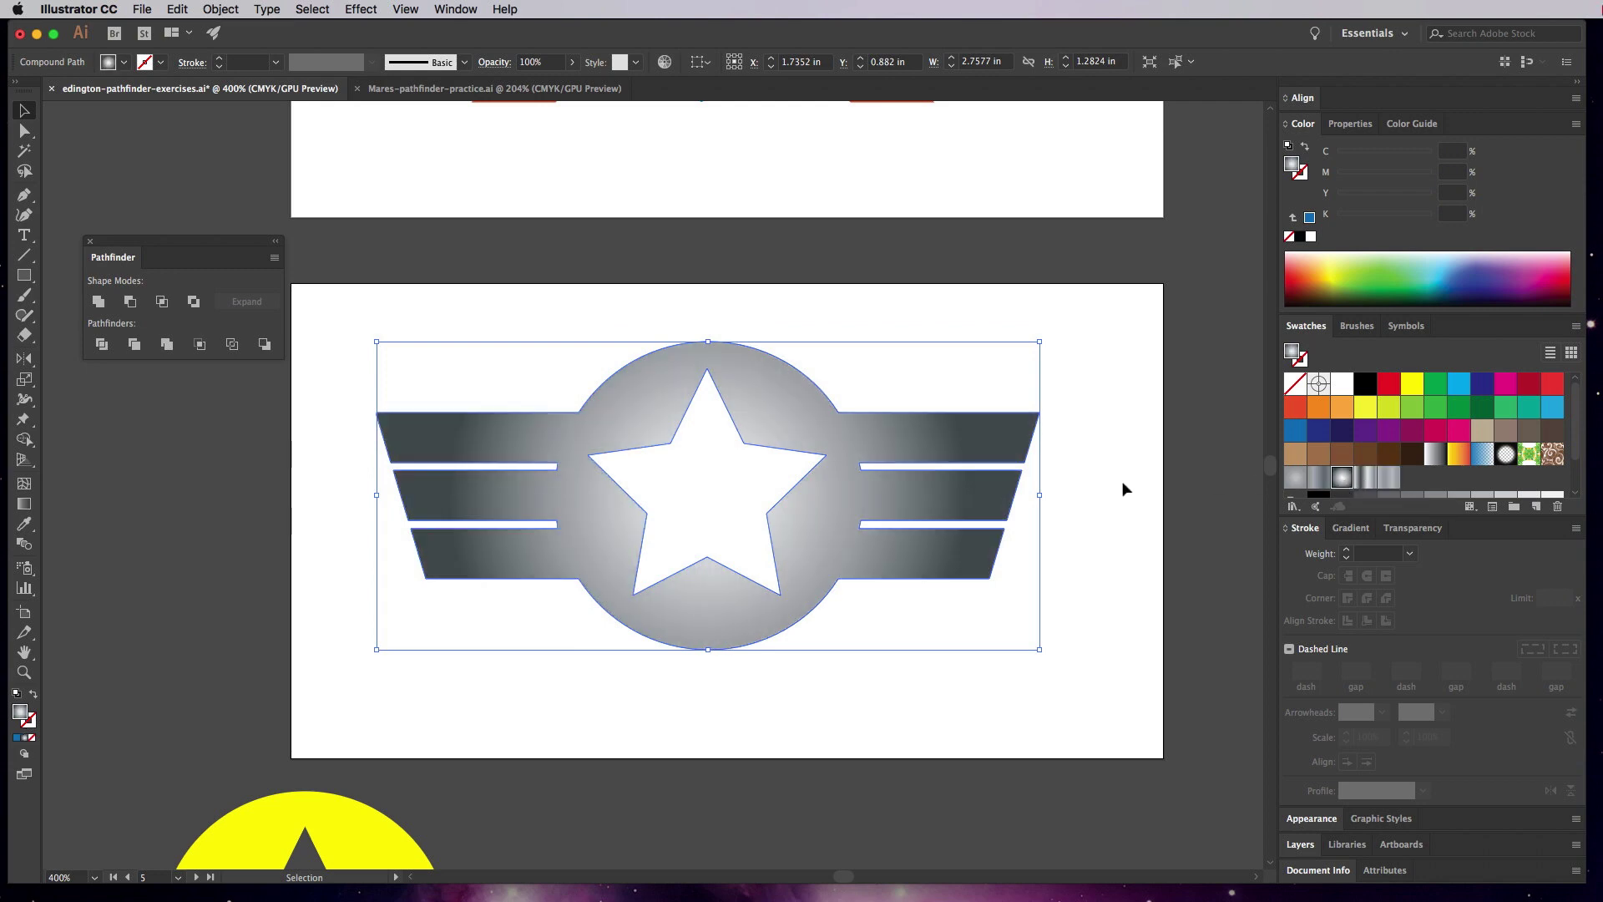
pyautogui.click(1086, 493)
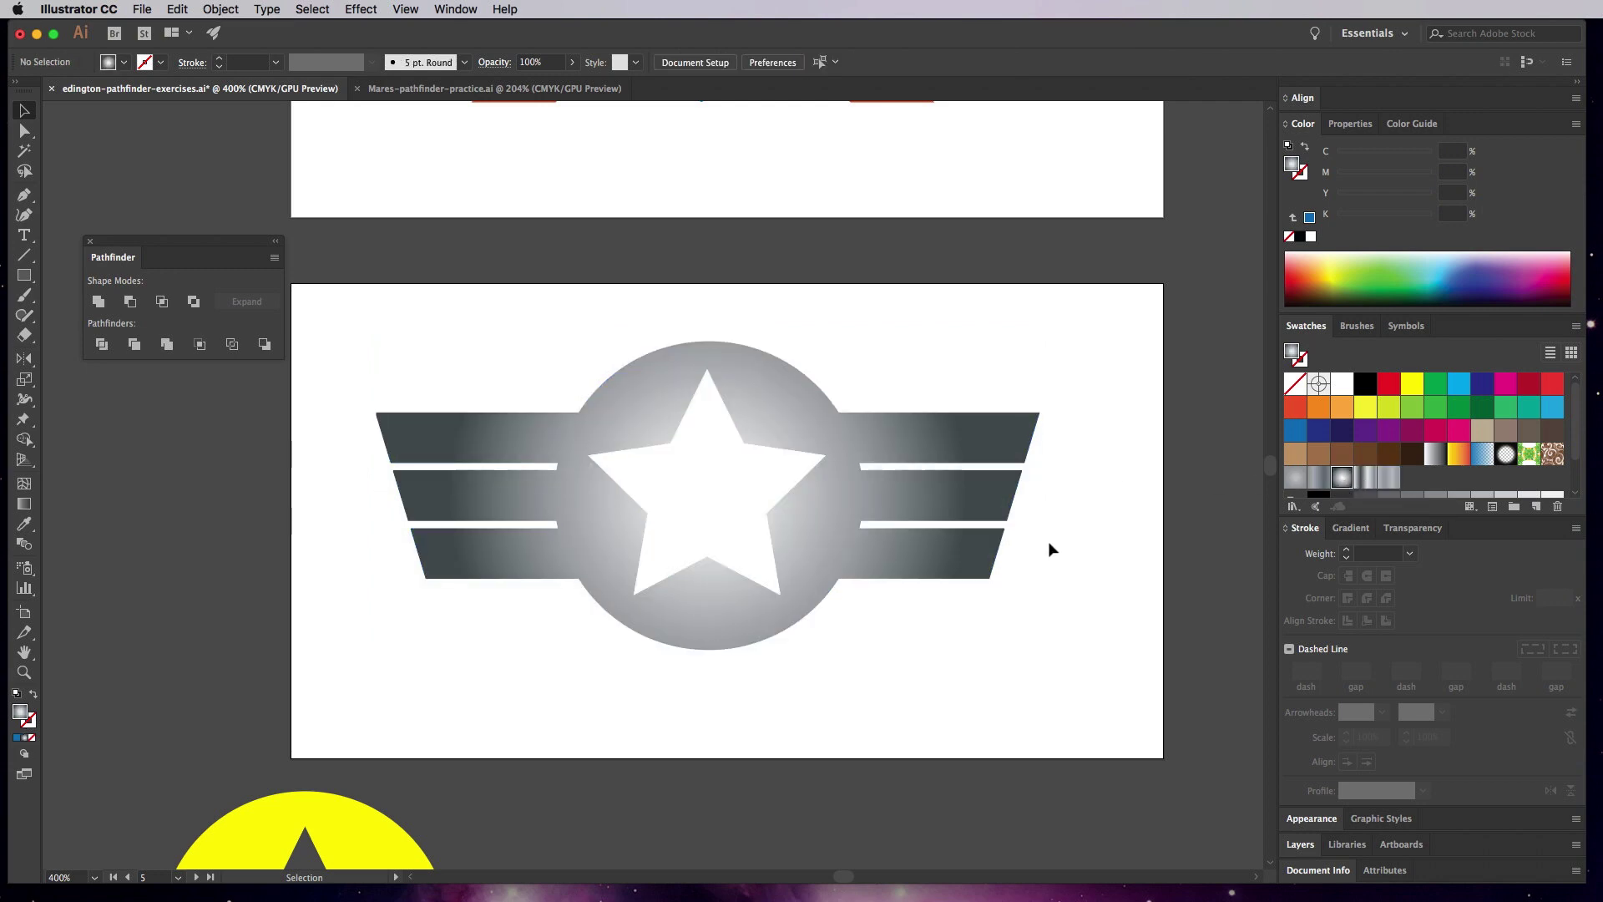
pyautogui.scroll(1, 1049, 541)
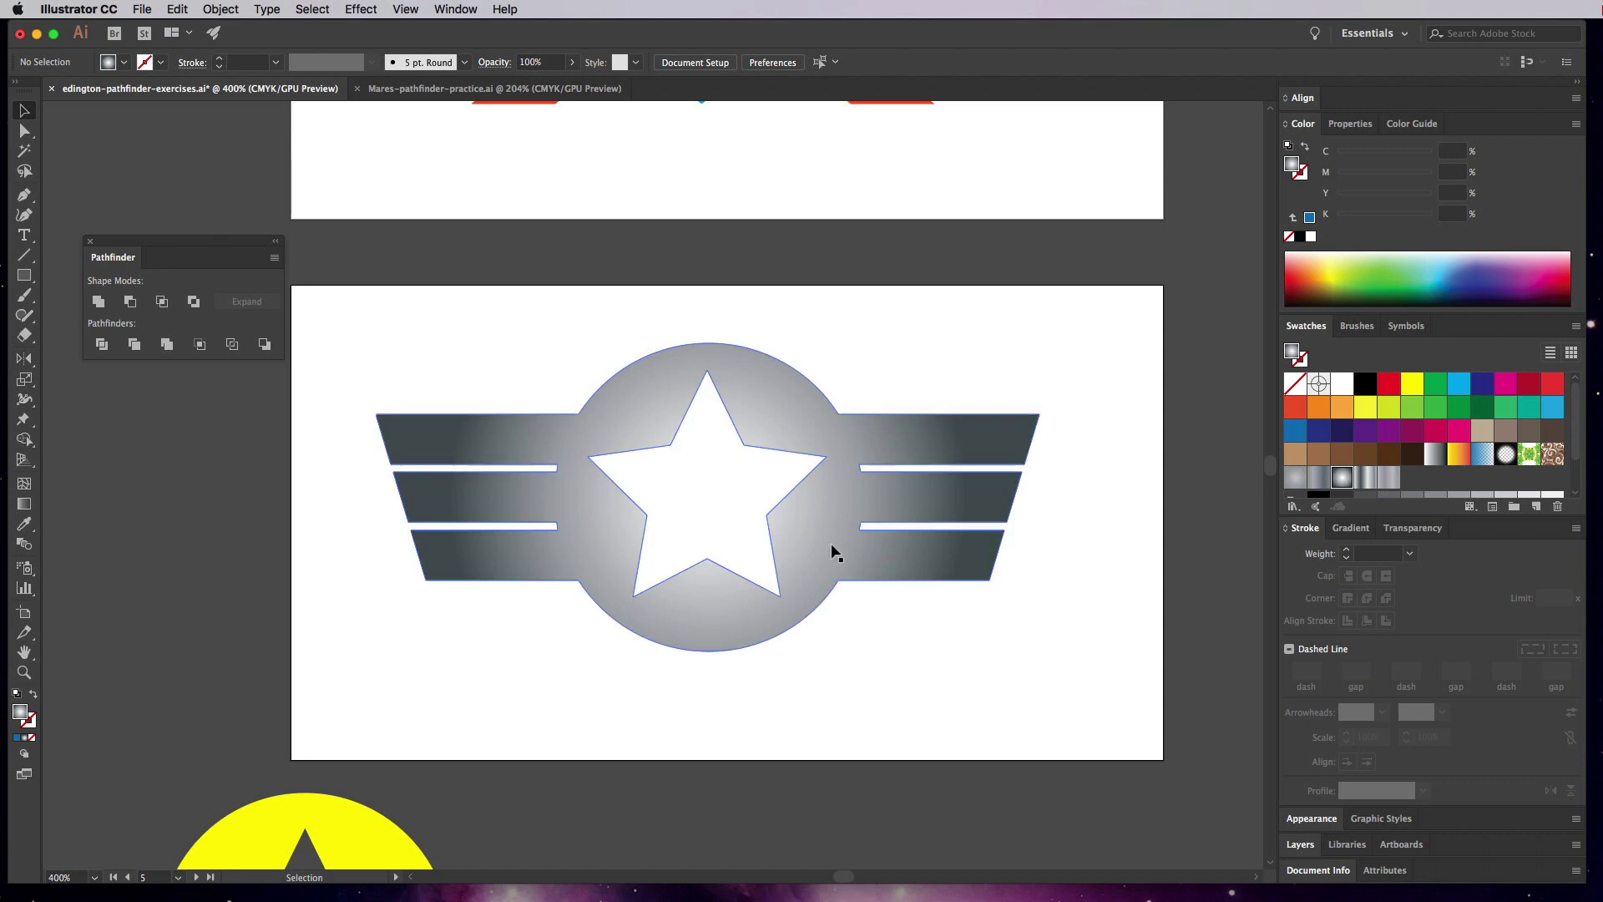
# Move the gradient-filled badge slightly down and to the right on its artboard and deselect it
pyautogui.moveTo(827, 548)
pyautogui.mouseDown()
pyautogui.moveTo(852, 562)
pyautogui.moveTo(840, 583)
pyautogui.moveTo(838, 565)
pyautogui.mouseUp()
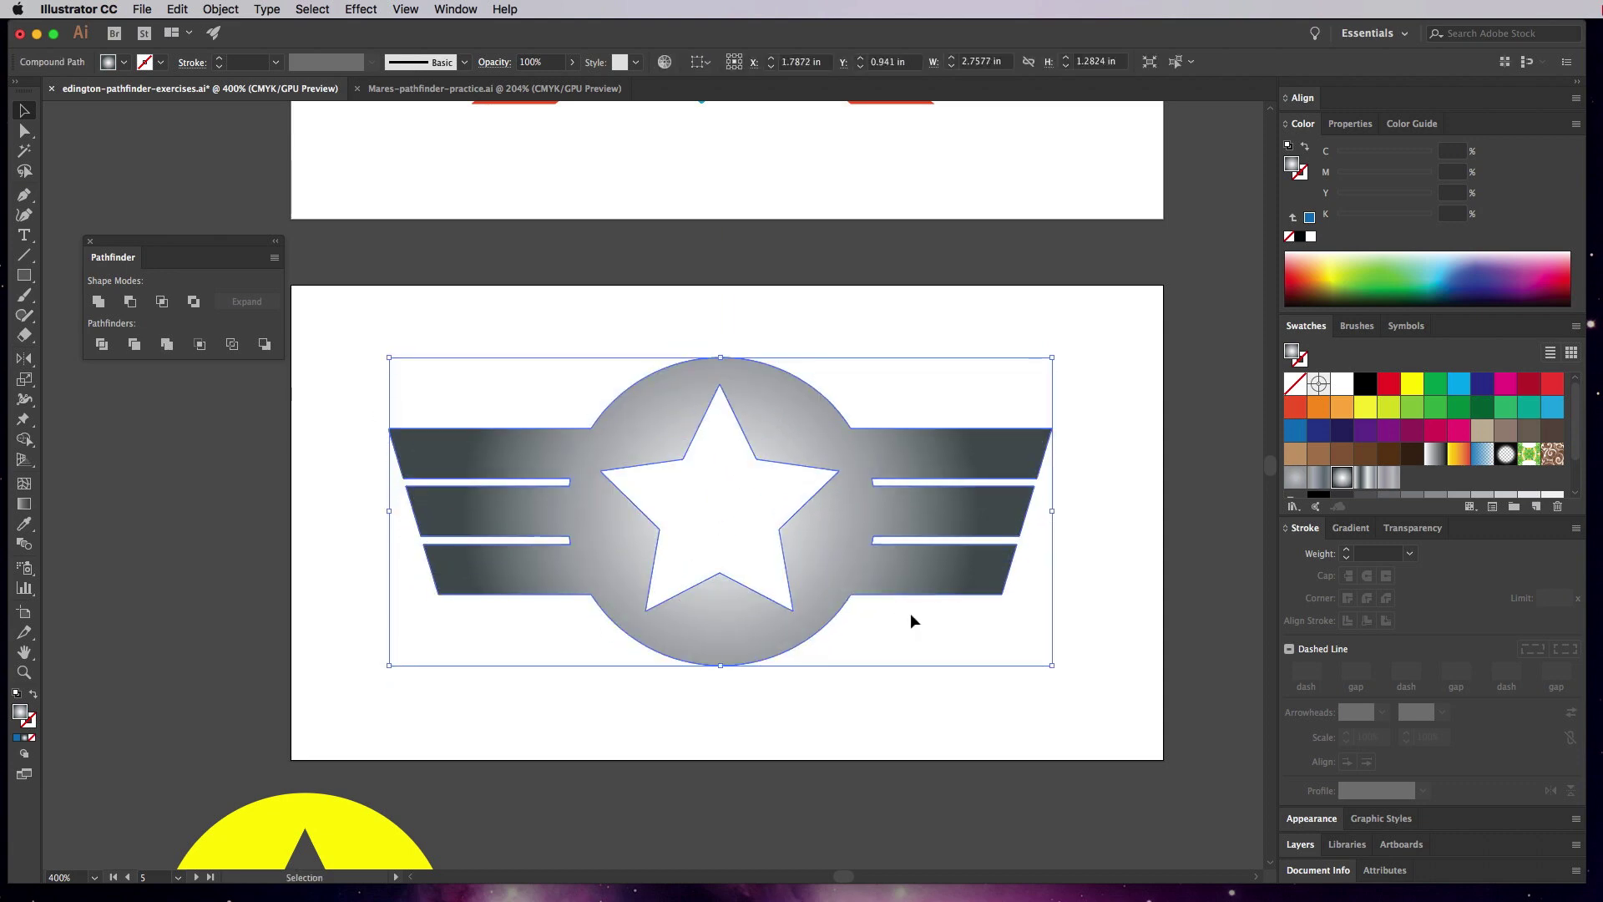
pyautogui.press('a')
pyautogui.press('super+minus')
pyautogui.press('super+minus')
pyautogui.press('super+minus')
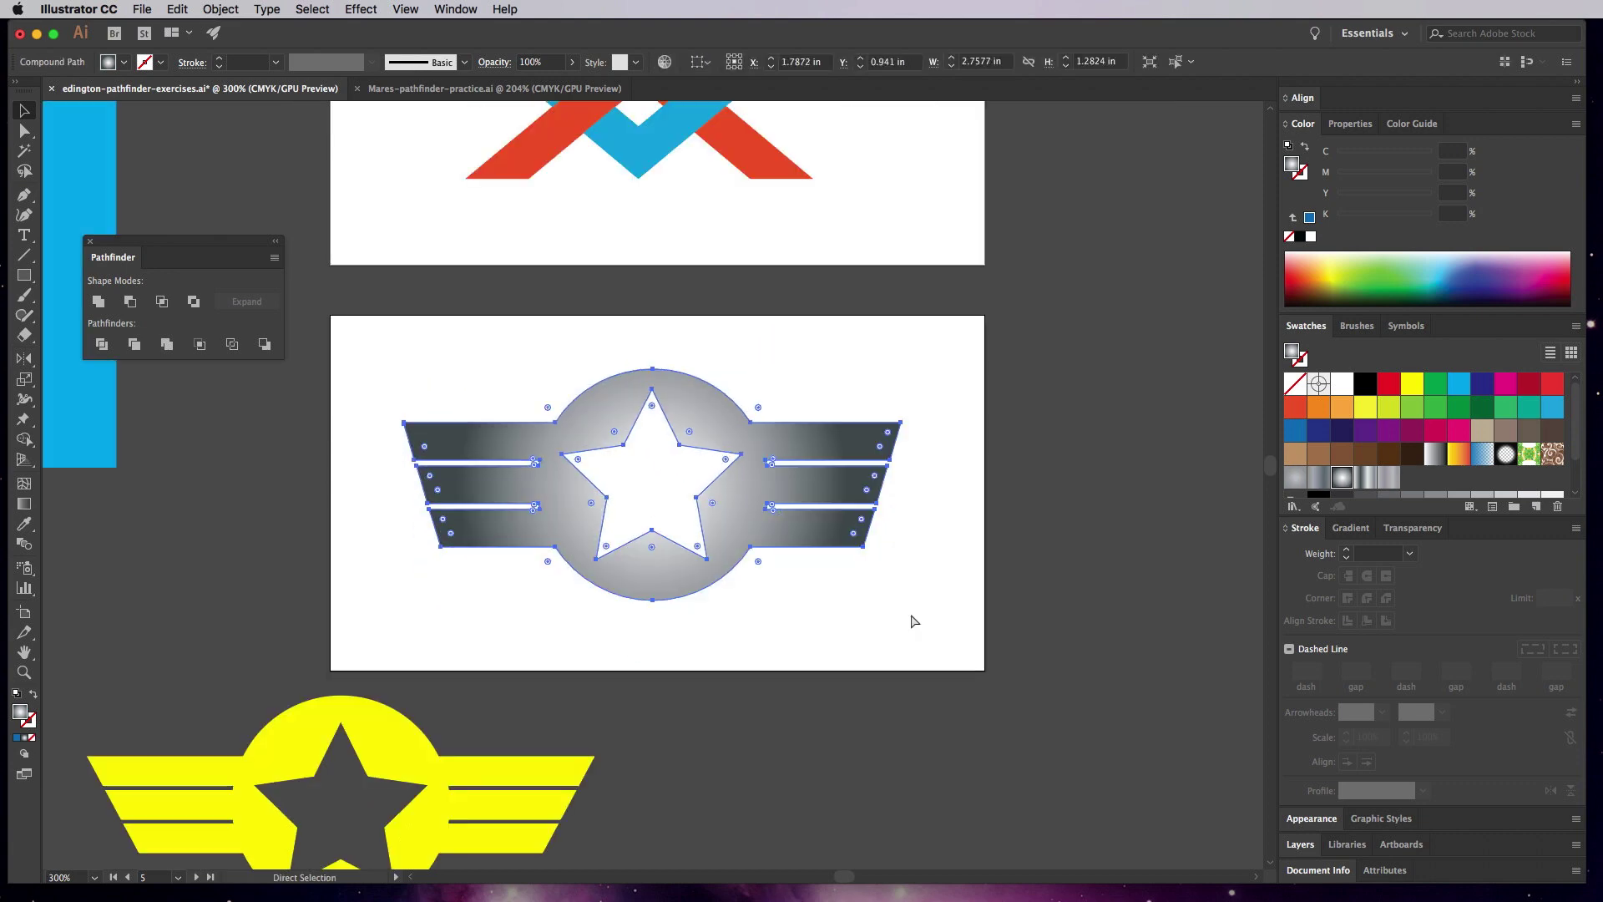
pyautogui.press('v')
pyautogui.hscroll(15, 933, 624)
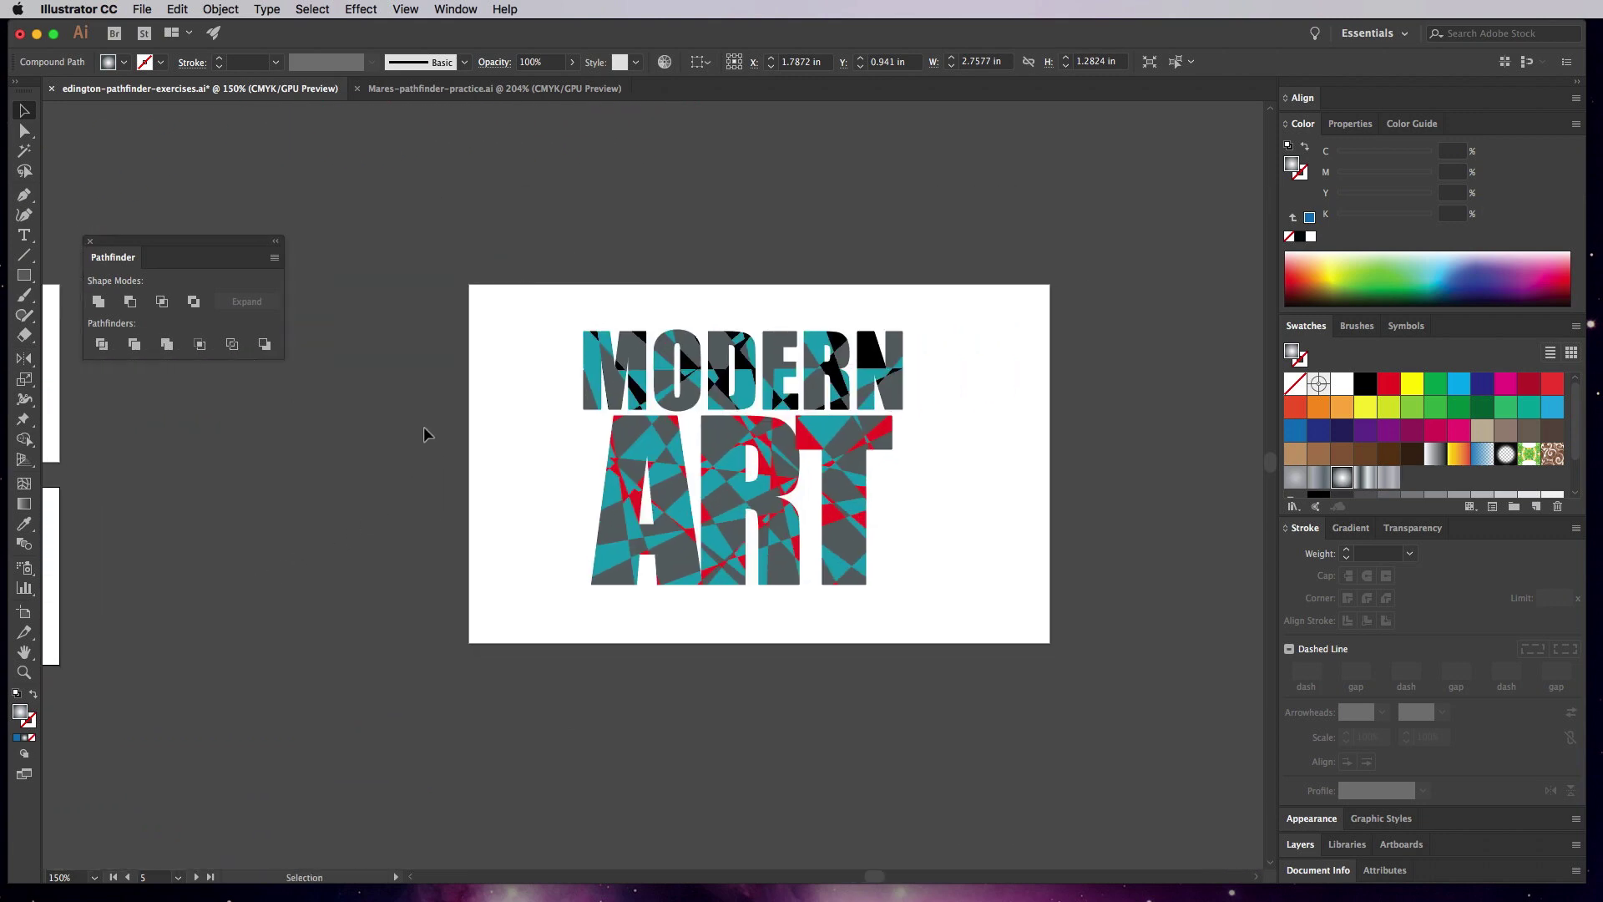
pyautogui.press('super+plus')
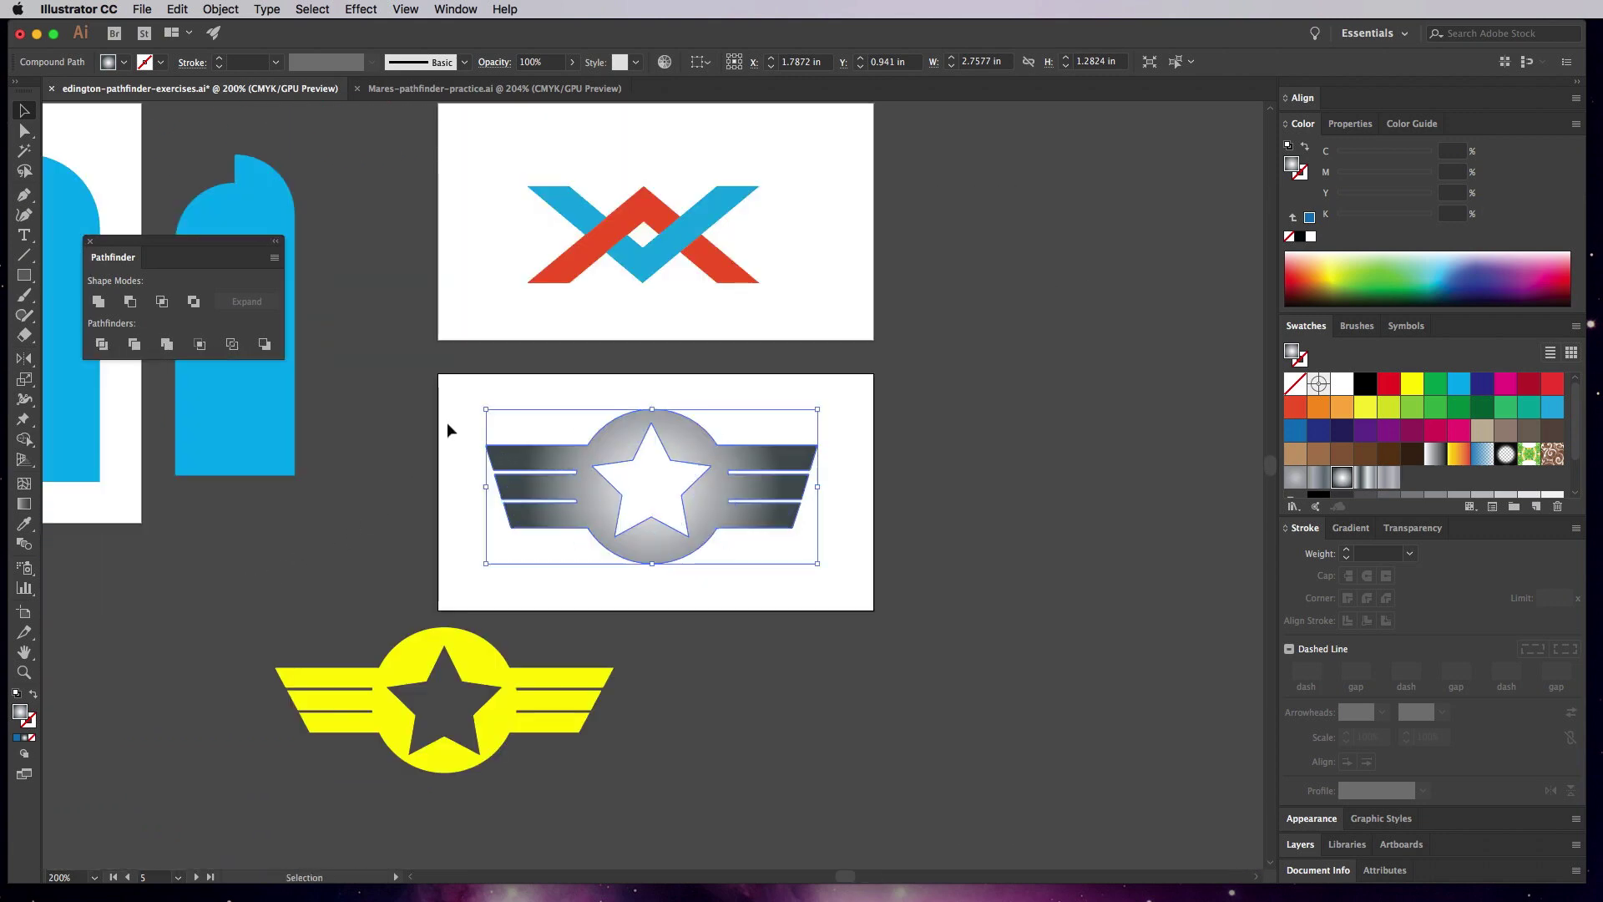
pyautogui.click(1066, 501)
# Move the whole MODERN ART lettering sideways off its artboard to leave the artboard empty, and deselect it
pyautogui.moveTo(1066, 501); pyautogui.dragTo(152, 583)
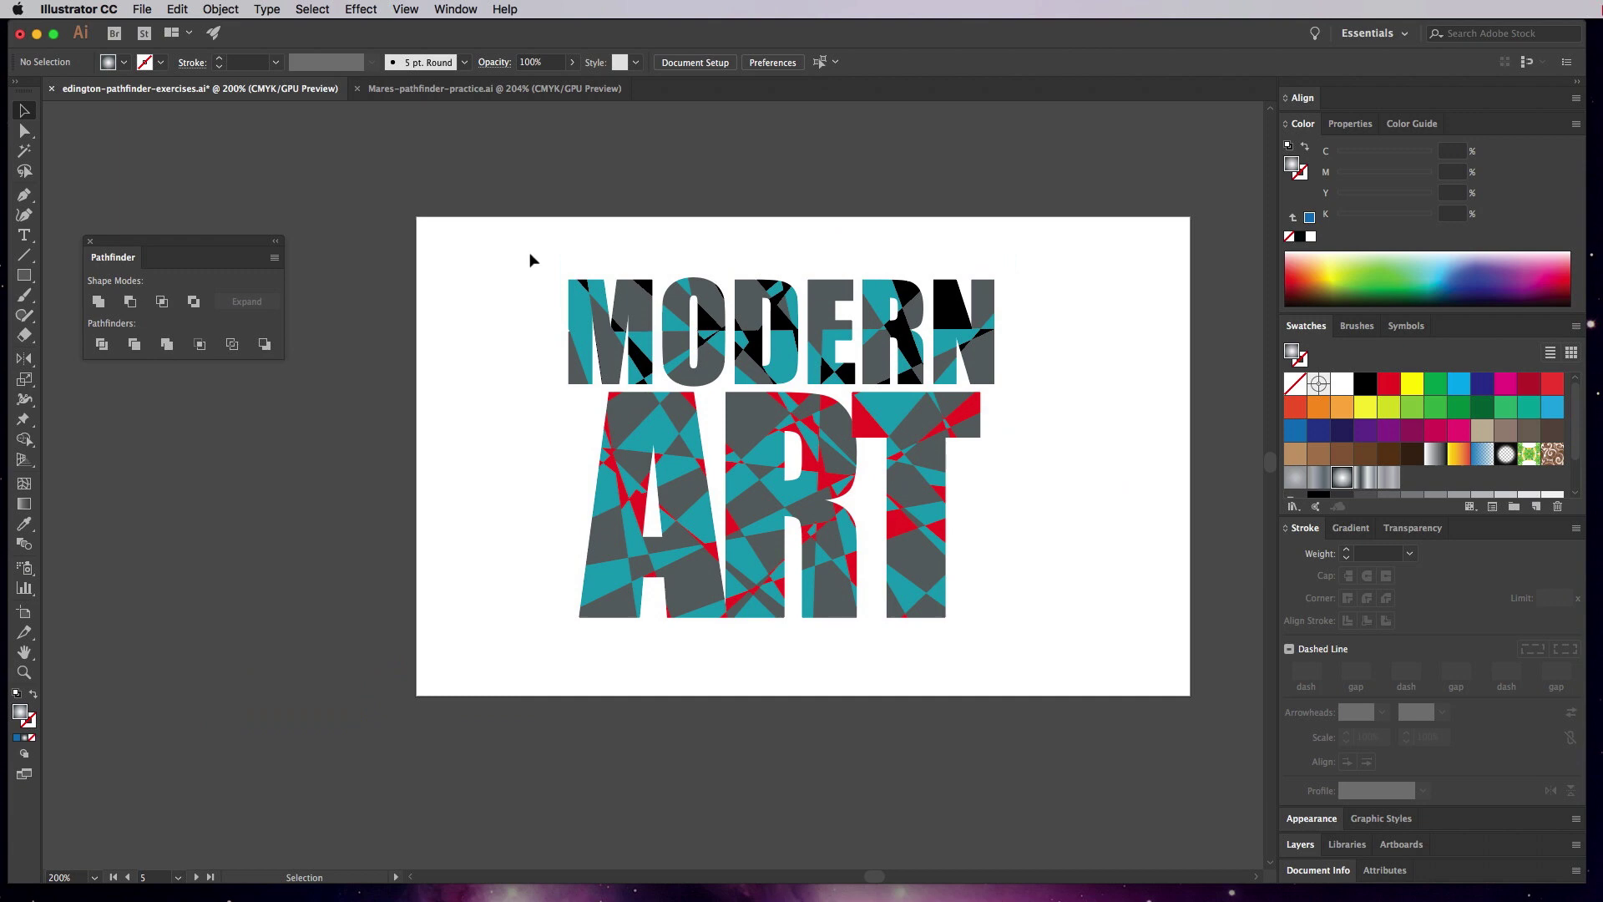
pyautogui.moveTo(531, 260); pyautogui.dragTo(980, 602)
pyautogui.moveTo(916, 458)
pyautogui.mouseDown()
pyautogui.moveTo(399, 525)
pyautogui.moveTo(313, 519)
pyautogui.moveTo(376, 460)
pyautogui.mouseUp()
pyautogui.click(403, 470)
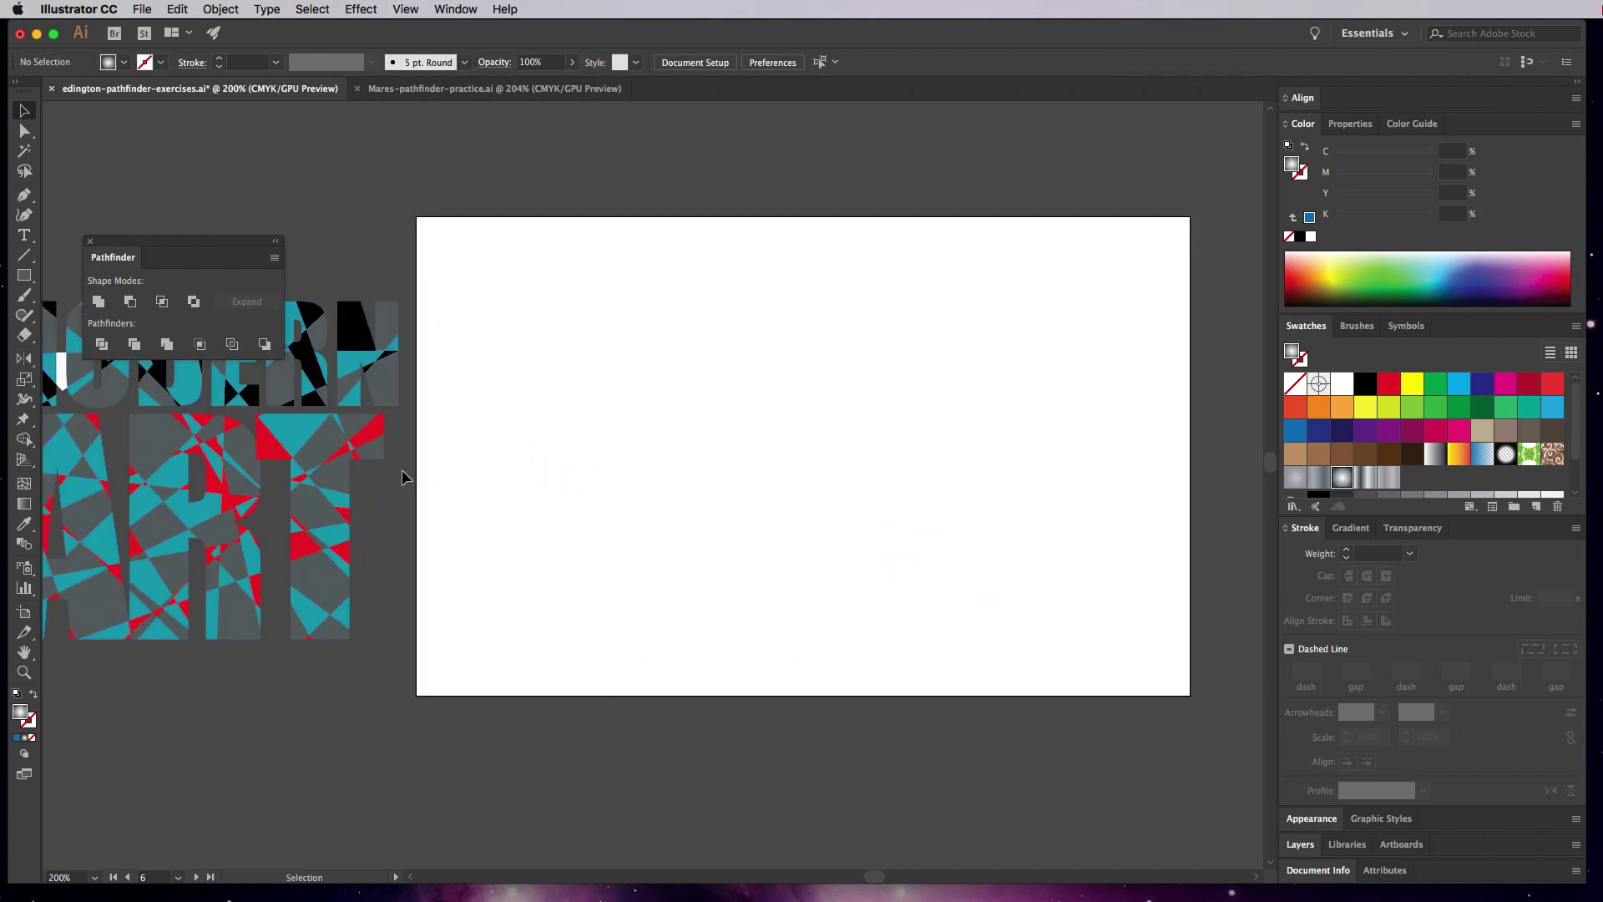
# Add a first name in capital letters as point text on the empty artboard and scale it up to about 111 pt
pyautogui.click(30, 242)
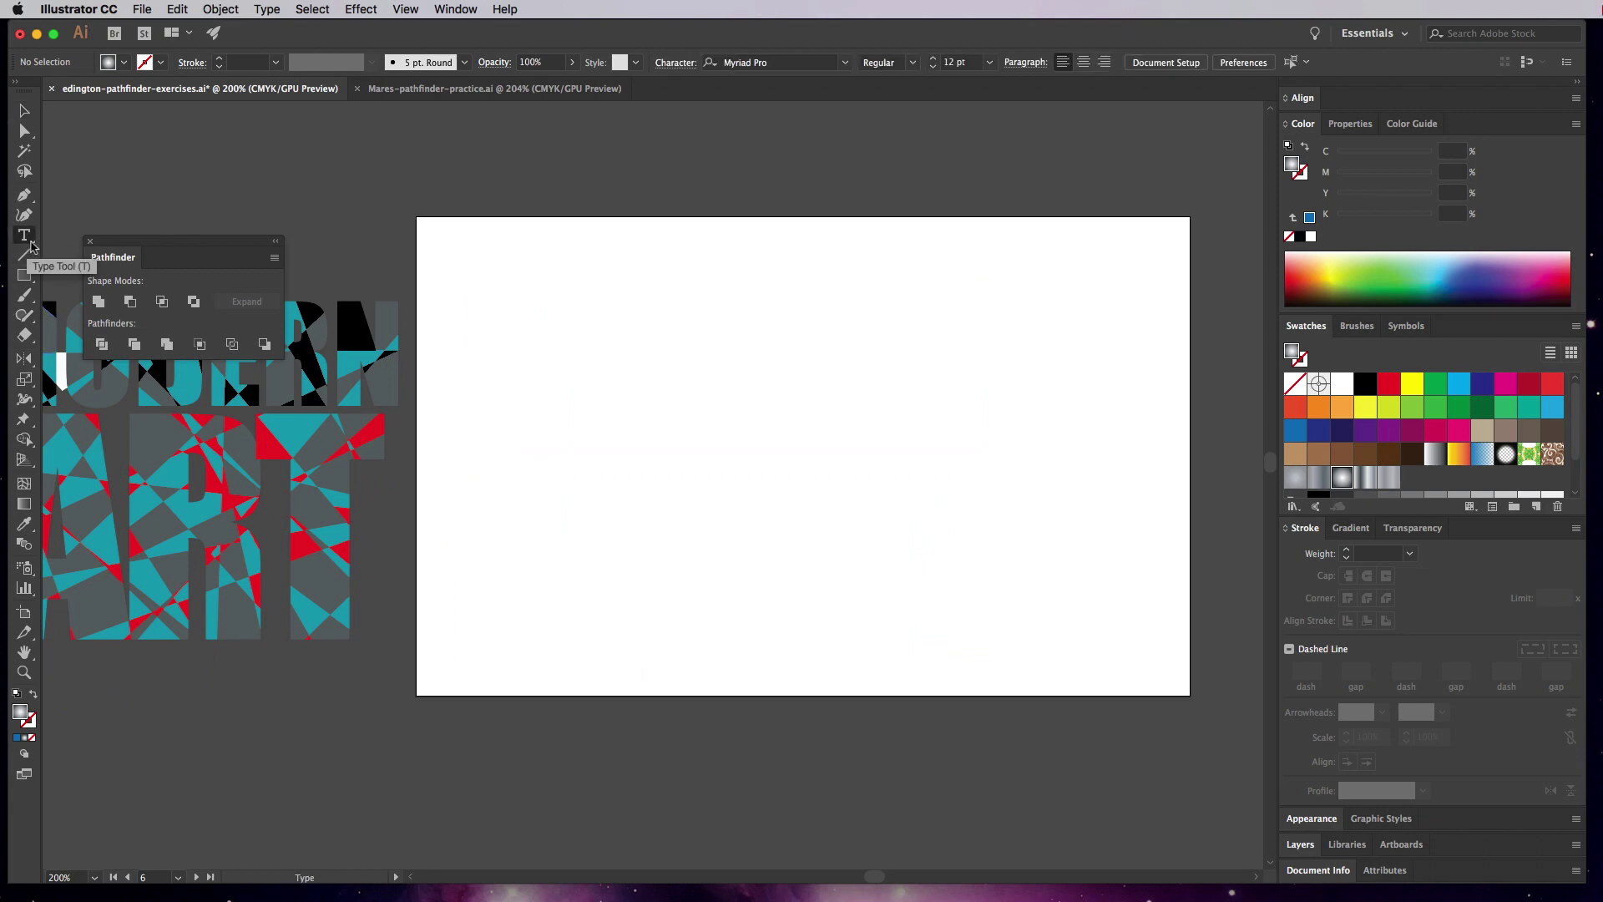
pyautogui.click(531, 354)
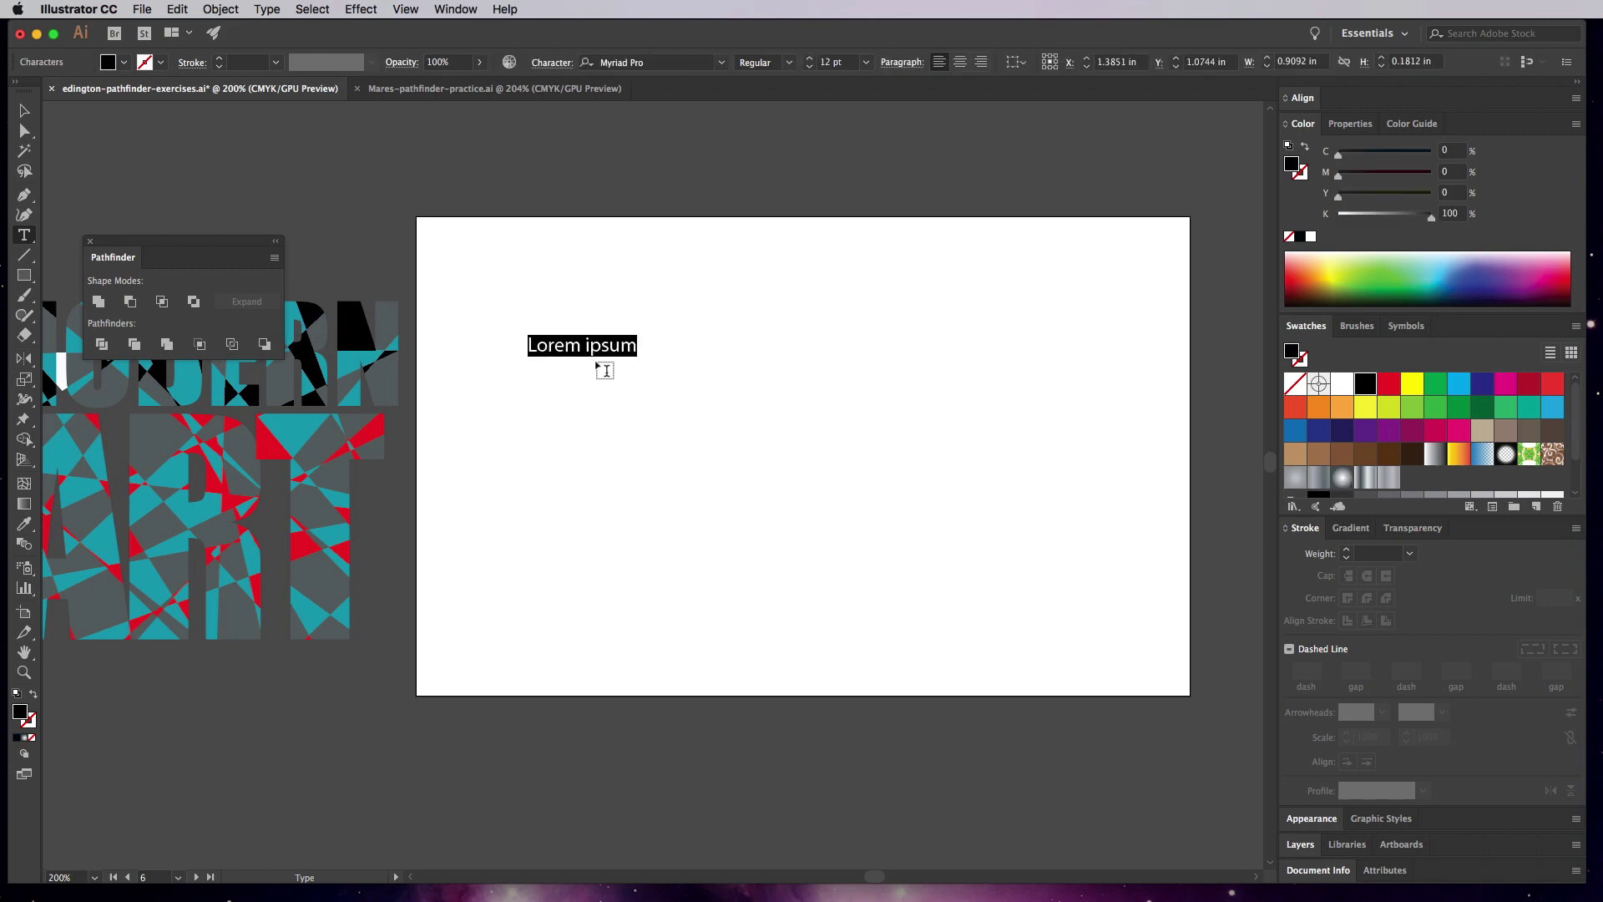
pyautogui.write('Jes')
pyautogui.write('SSICA')
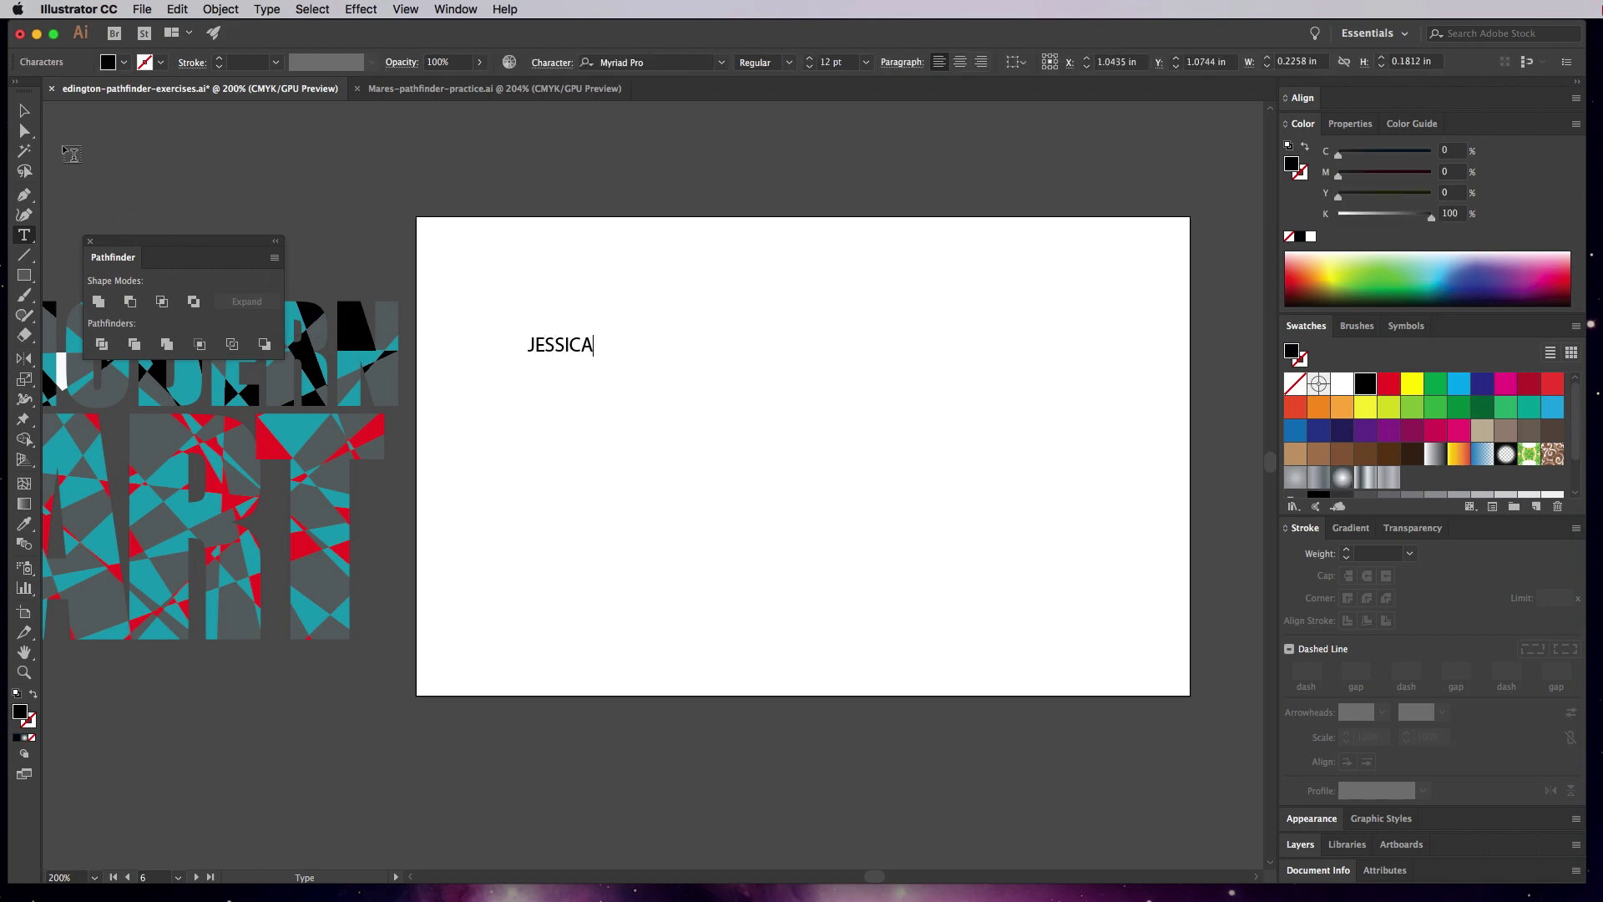
pyautogui.press('Escape')
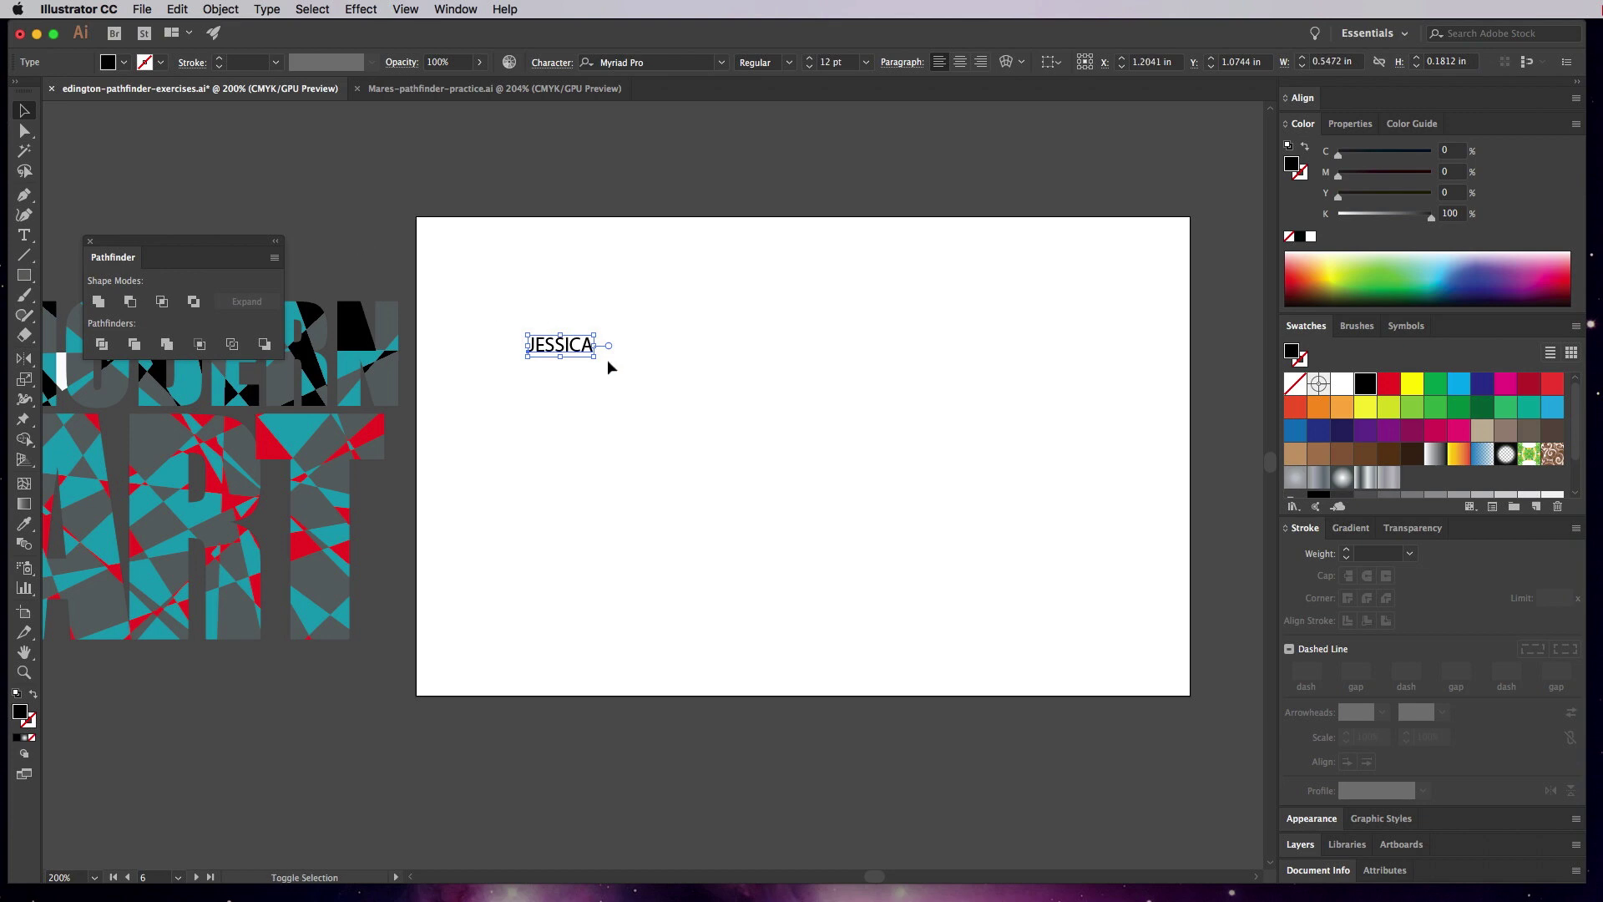
pyautogui.moveTo(595, 358); pyautogui.dragTo(1152, 693)
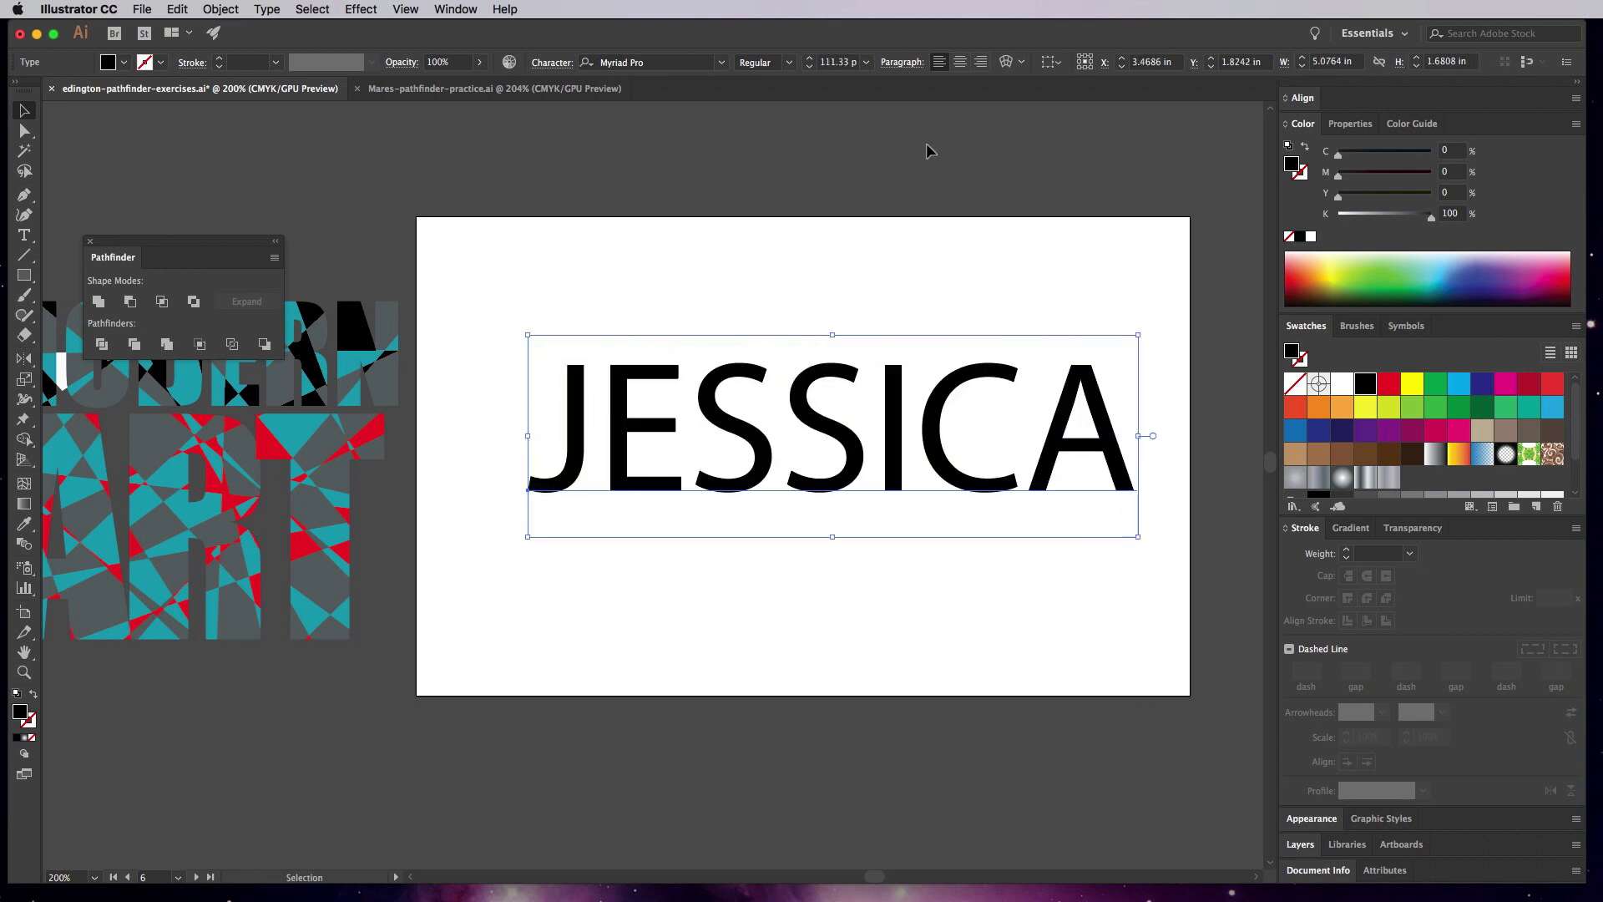
# Set the name's font to Cowboys 2.0, scale the text down to about 91 pt and centre it roughly on the artboard
pyautogui.click(789, 63)
pyautogui.click(792, 65)
pyautogui.click(721, 64)
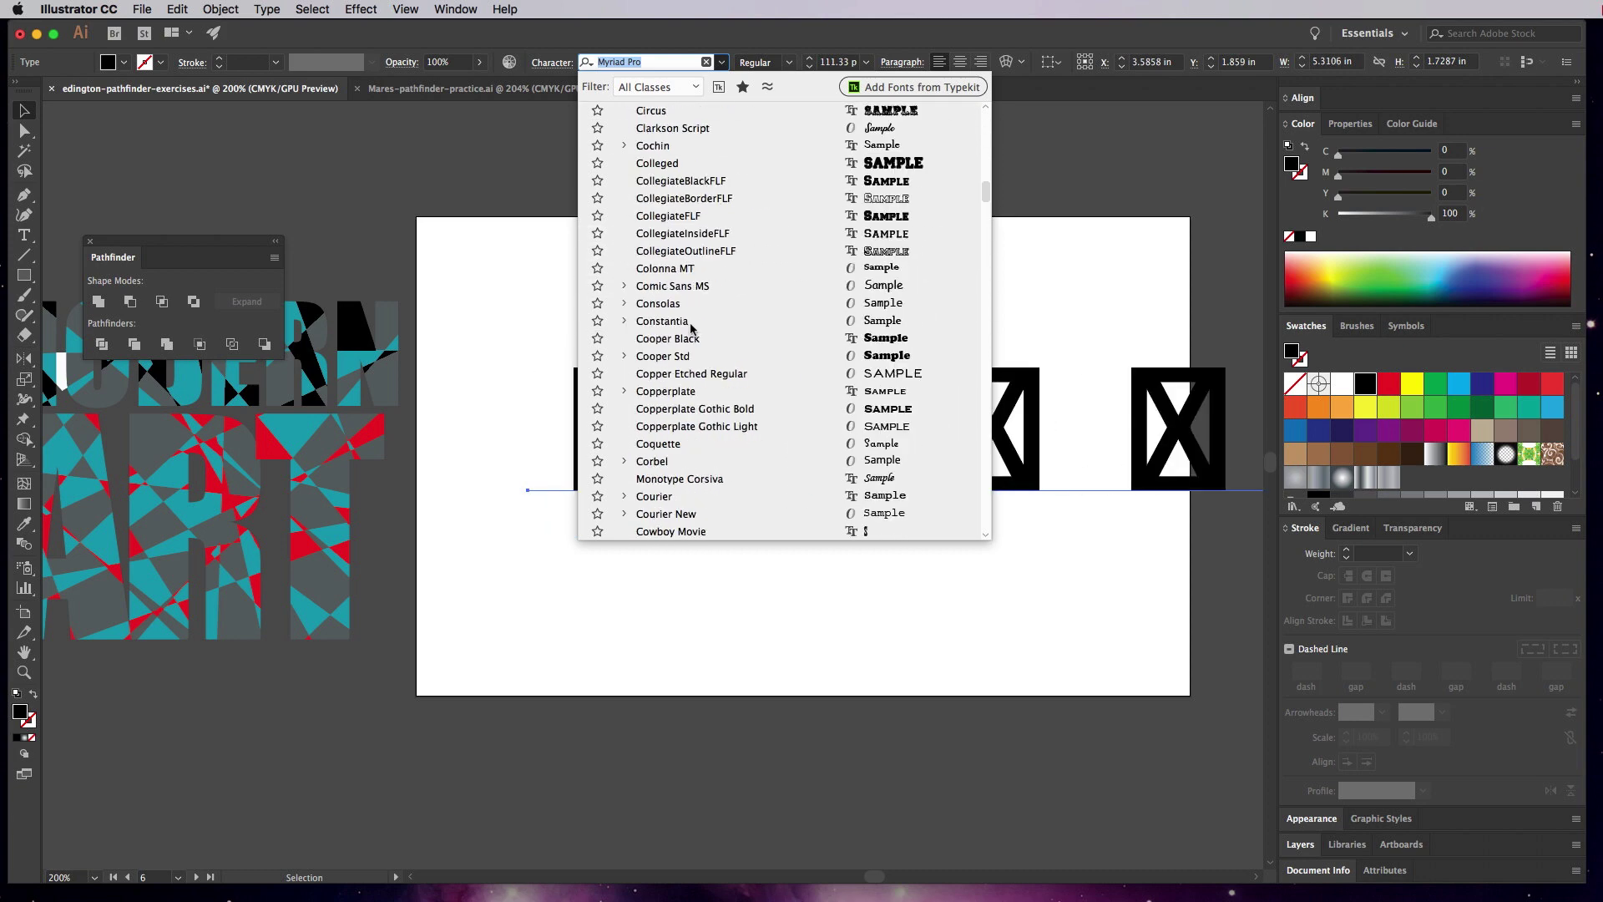
pyautogui.scroll(-3, 691, 329)
pyautogui.click(755, 395)
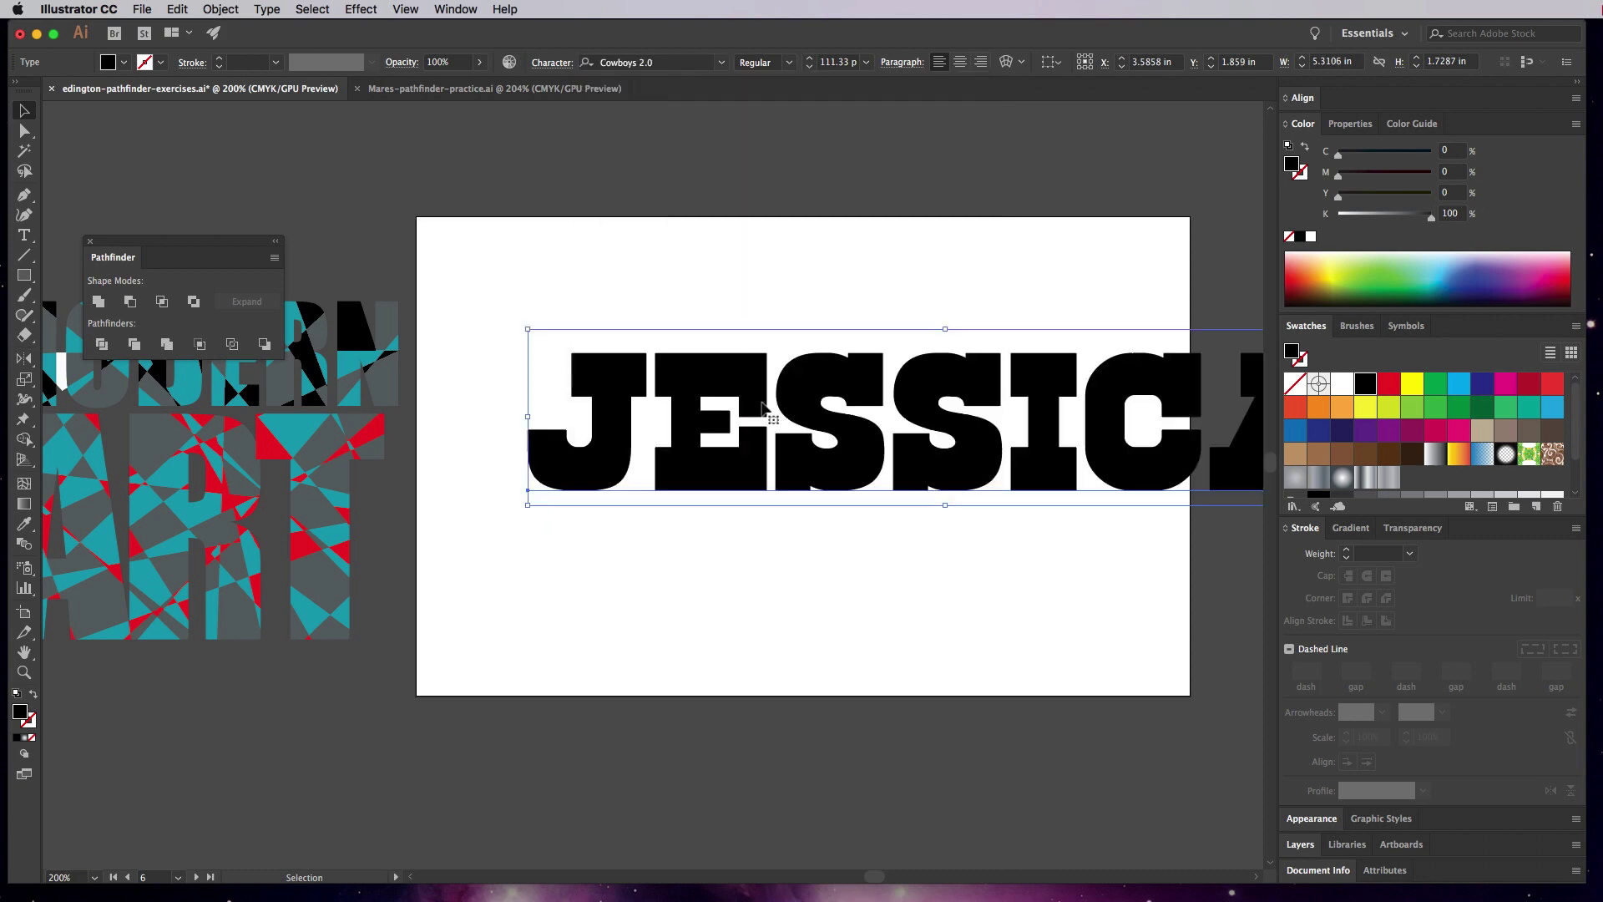
pyautogui.moveTo(531, 332); pyautogui.dragTo(683, 362)
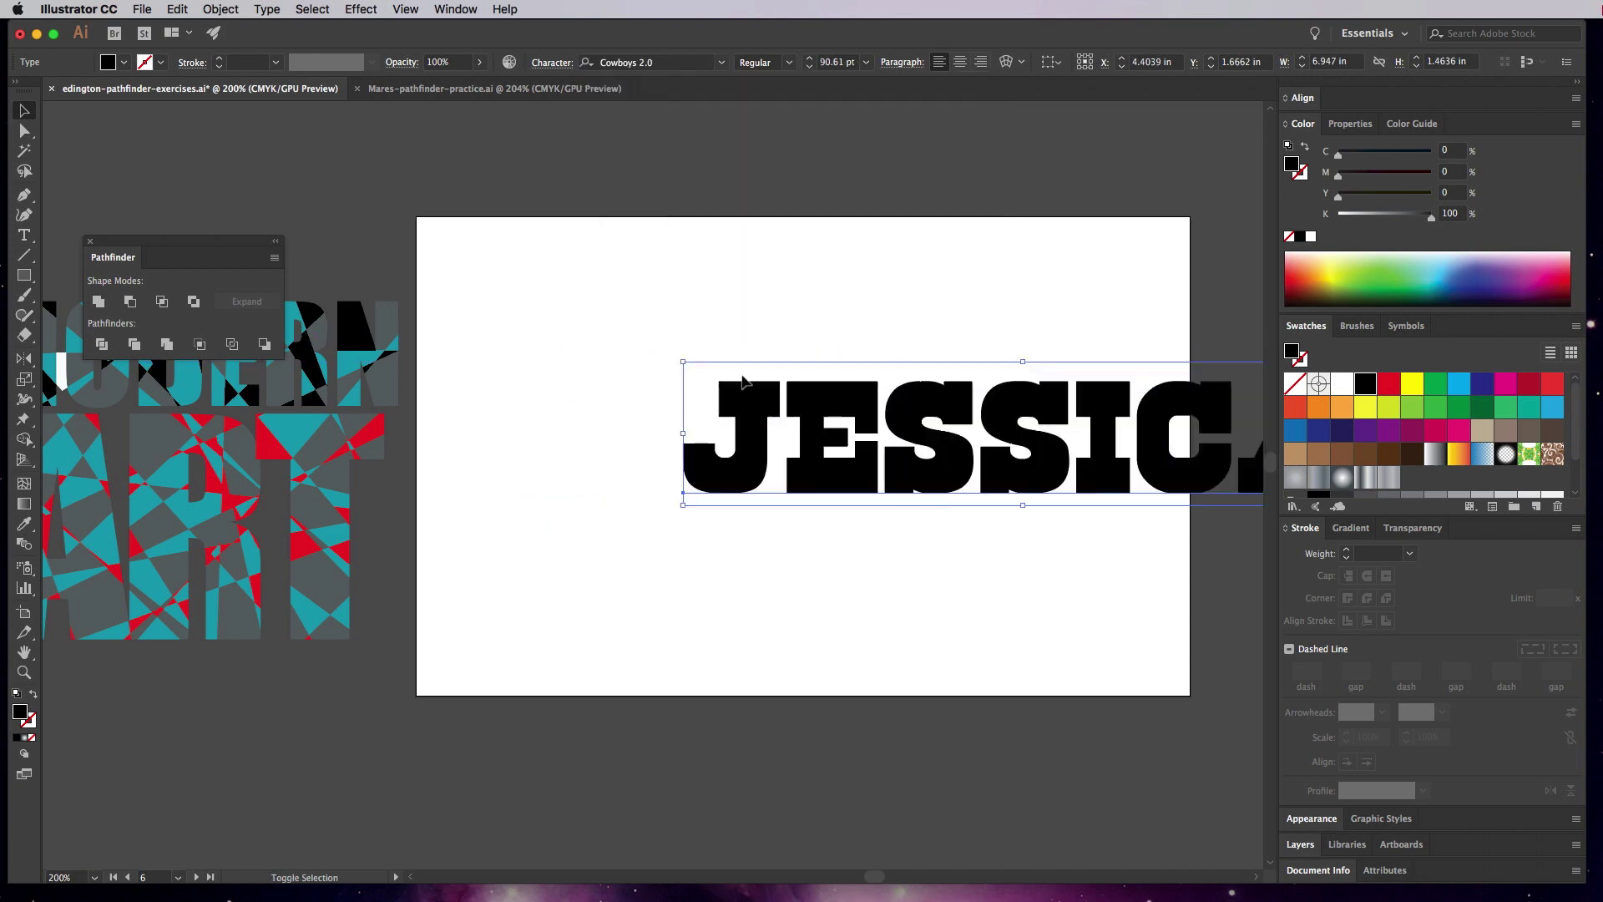
pyautogui.moveTo(1056, 455); pyautogui.dragTo(844, 459)
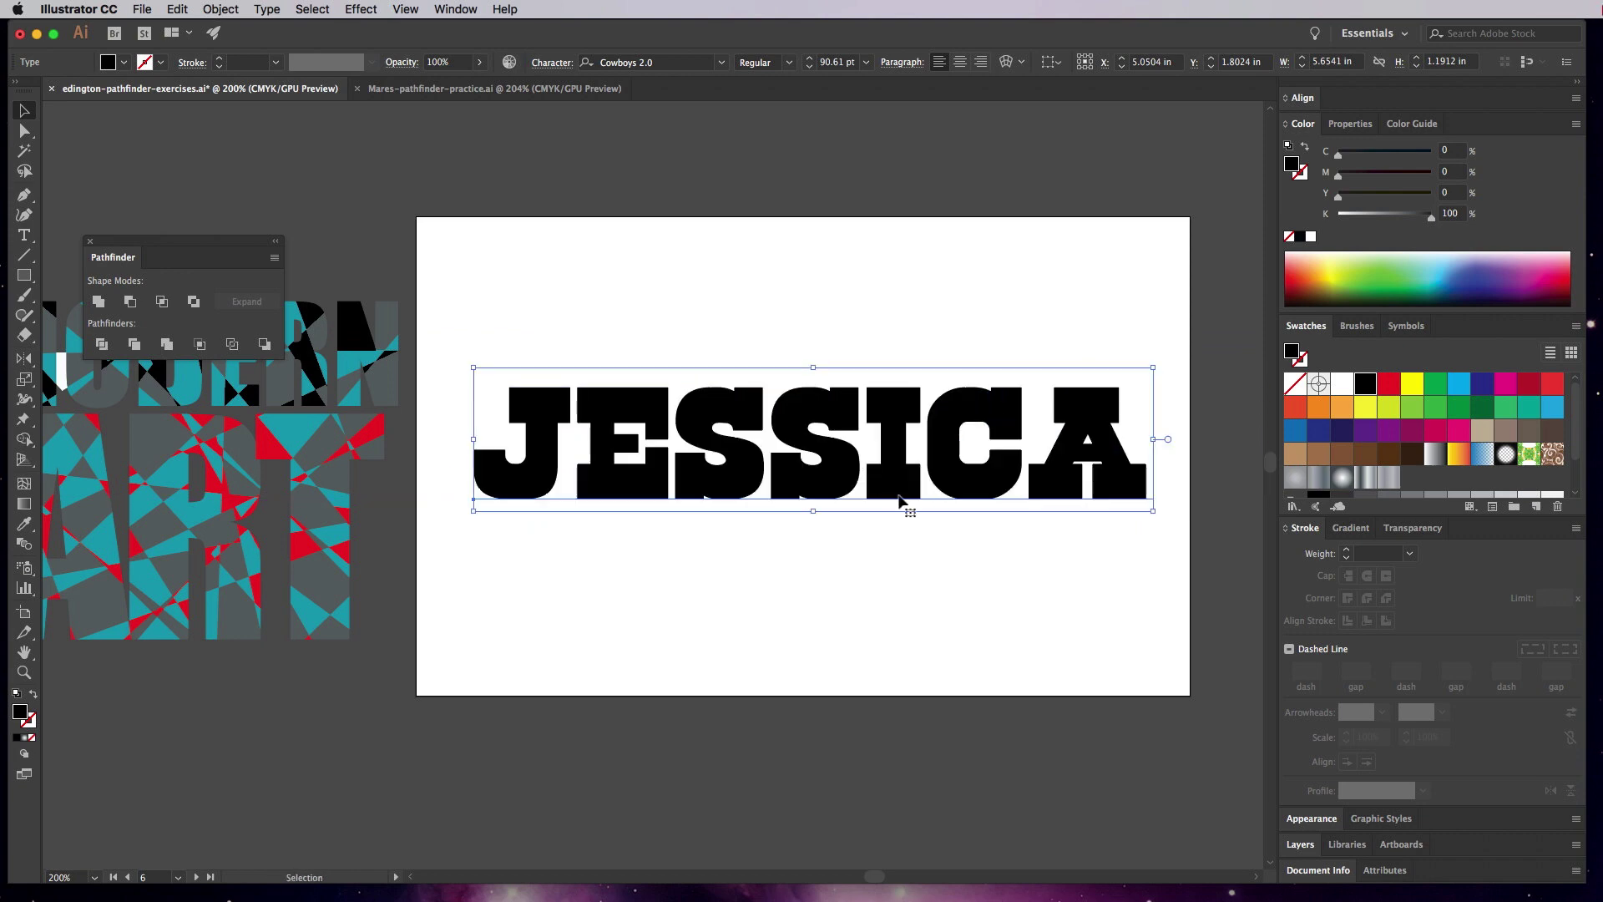
# Convert the name text to outlines with Create Outlines and deselect it
pyautogui.click(920, 575)
pyautogui.click(836, 475)
pyautogui.click(220, 9)
pyautogui.moveTo(250, 12)
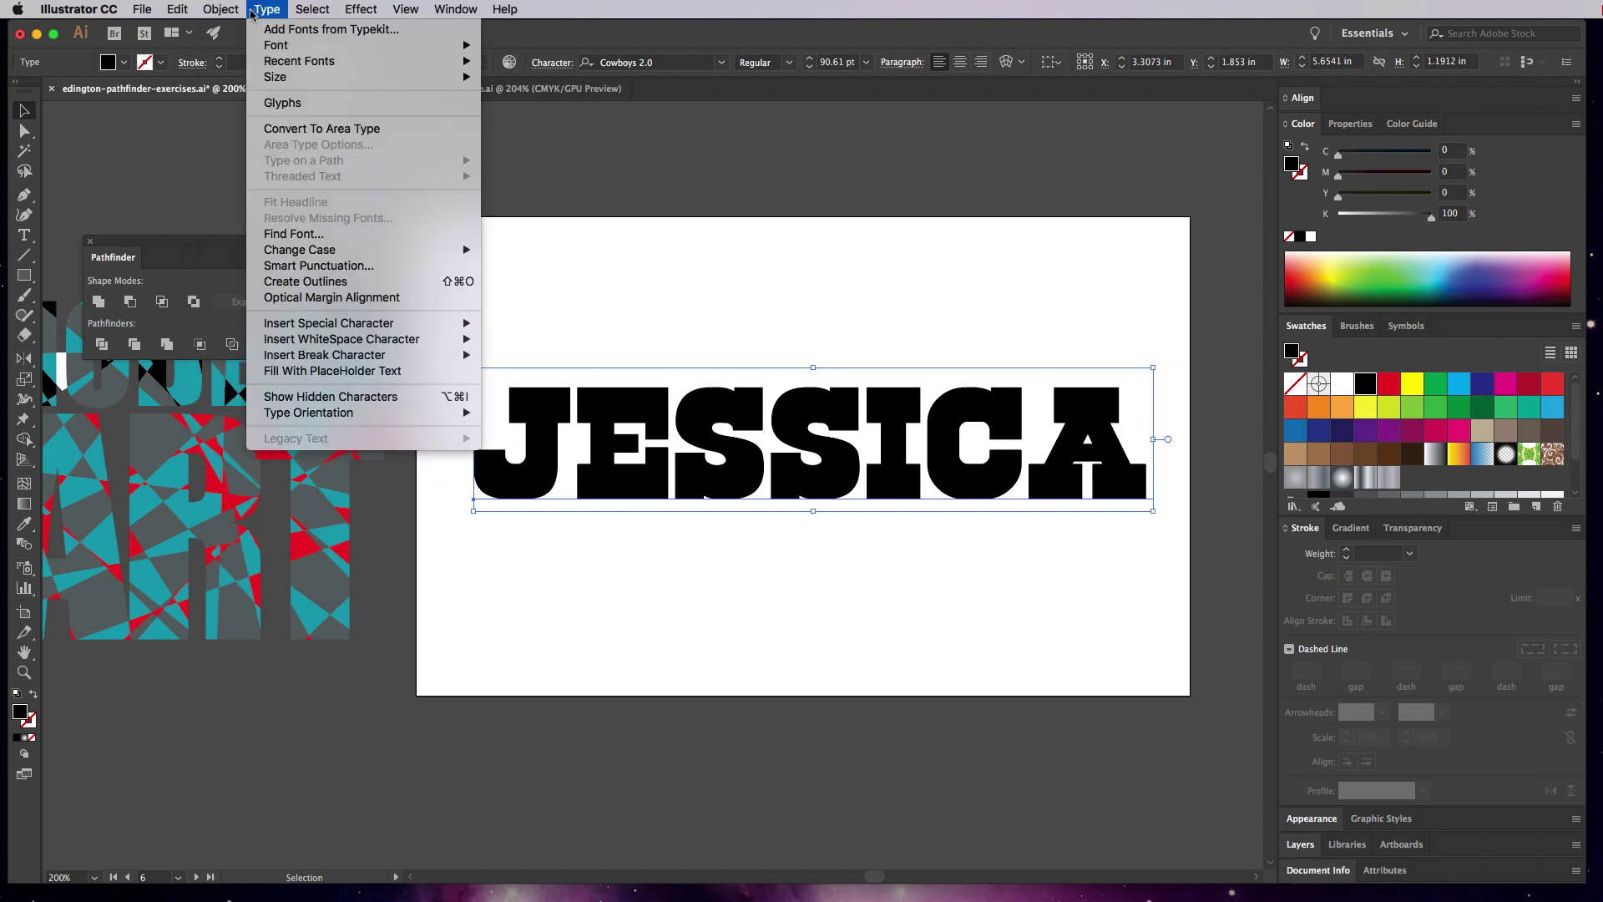
pyautogui.click(326, 281)
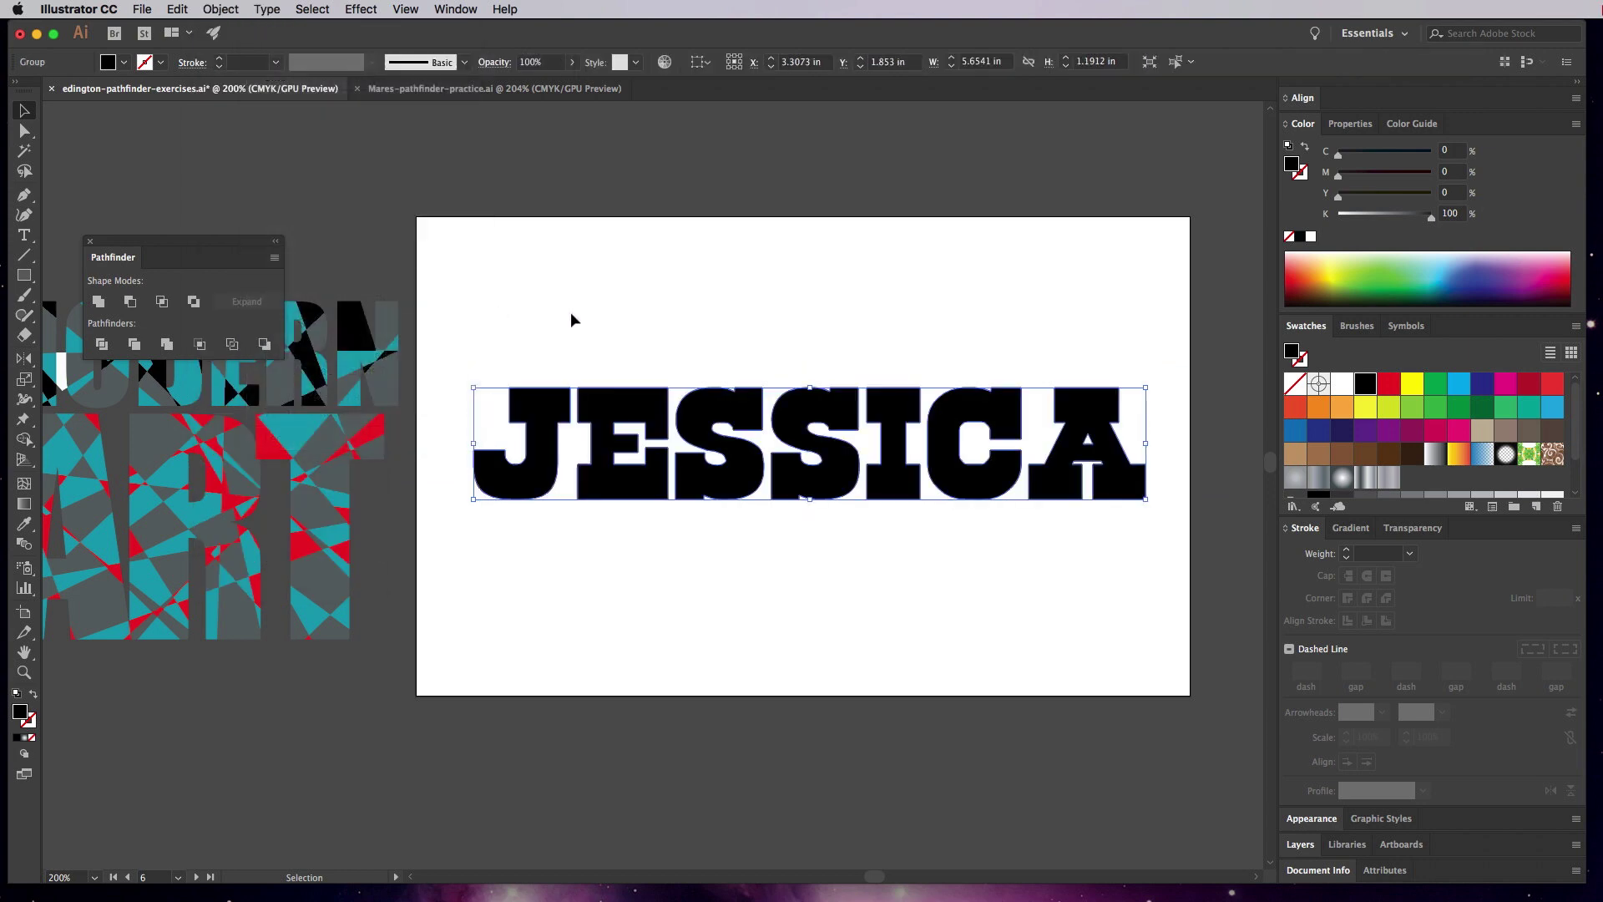
pyautogui.click(610, 355)
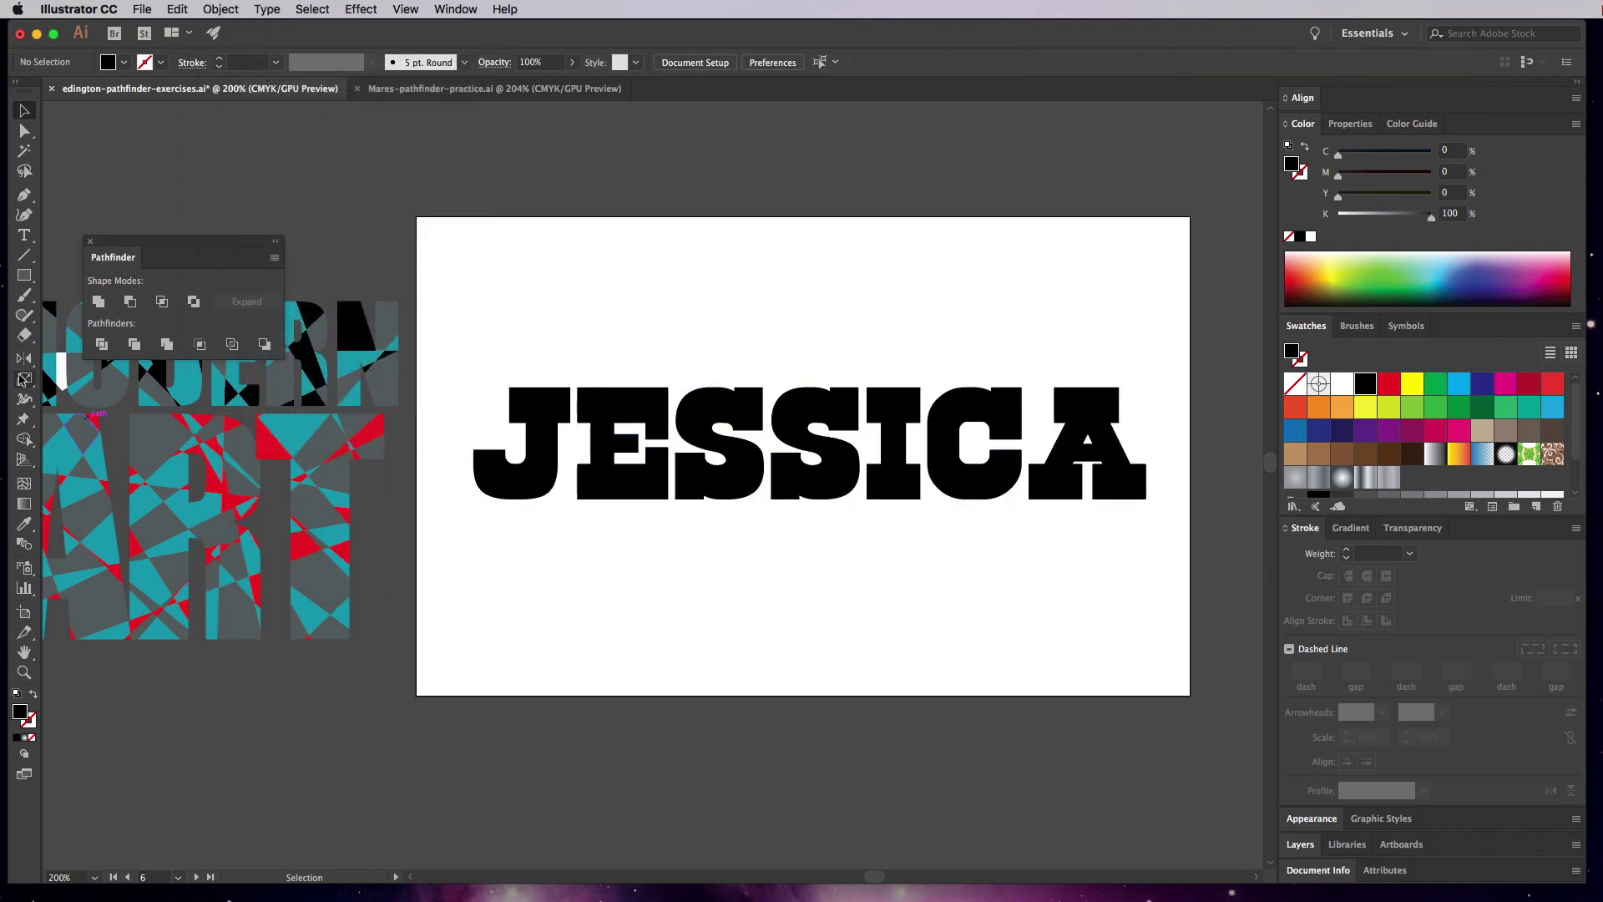
# Draw eight straight lines at varied angles across the outlined name with the Line Segment tool, one running its full width
pyautogui.click(25, 256)
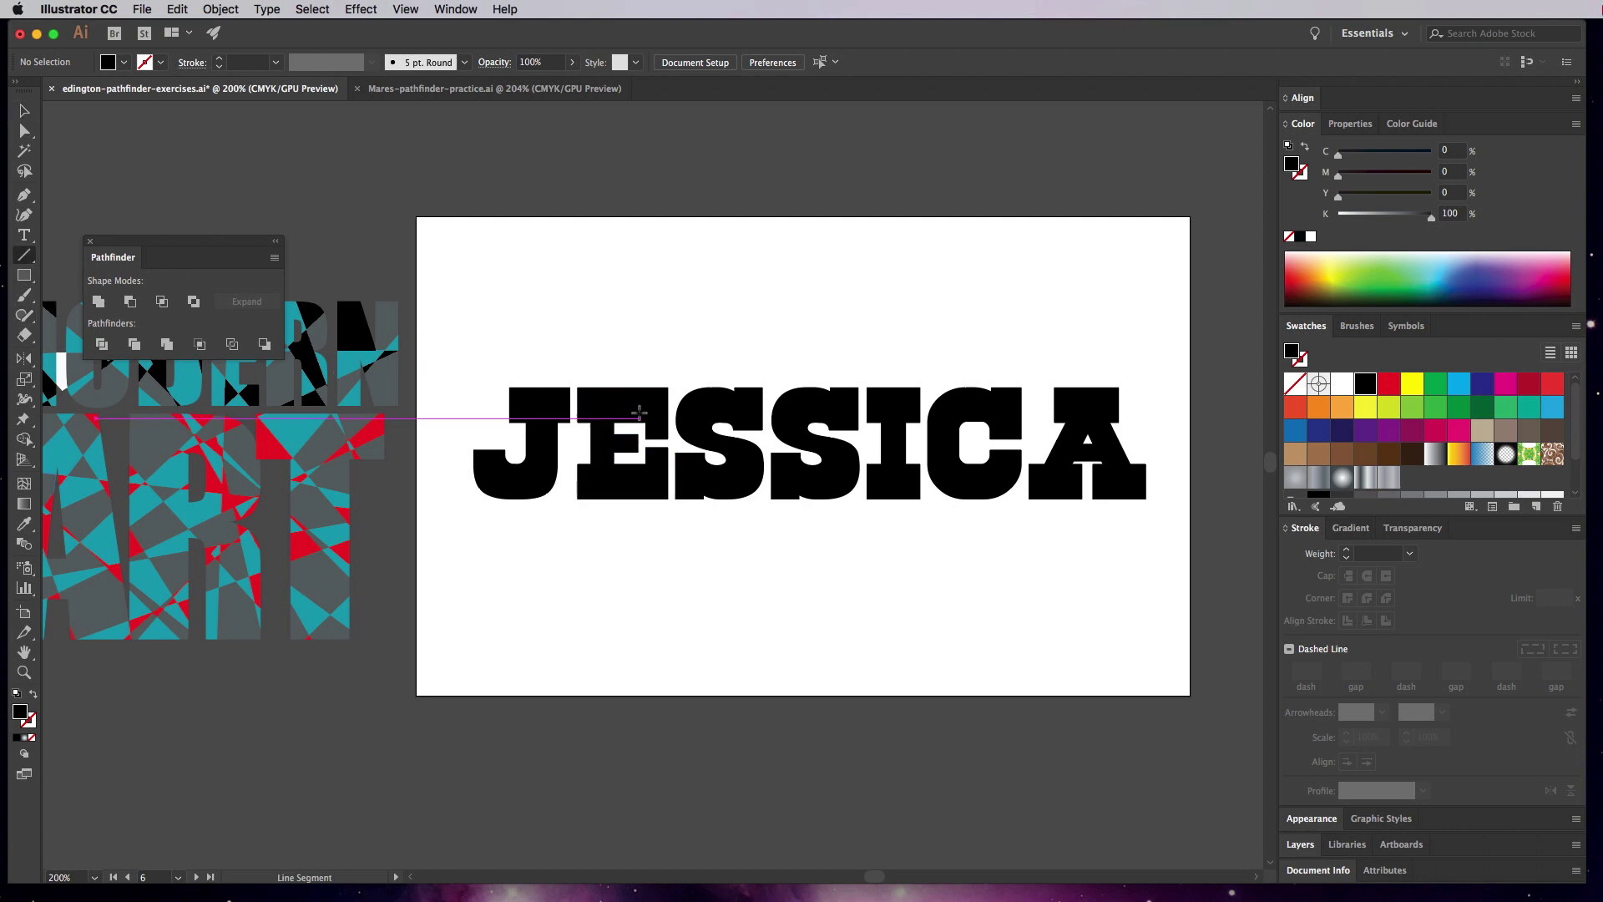
pyautogui.moveTo(516, 354)
pyautogui.mouseDown()
pyautogui.moveTo(562, 537)
pyautogui.moveTo(692, 634)
pyautogui.mouseUp()
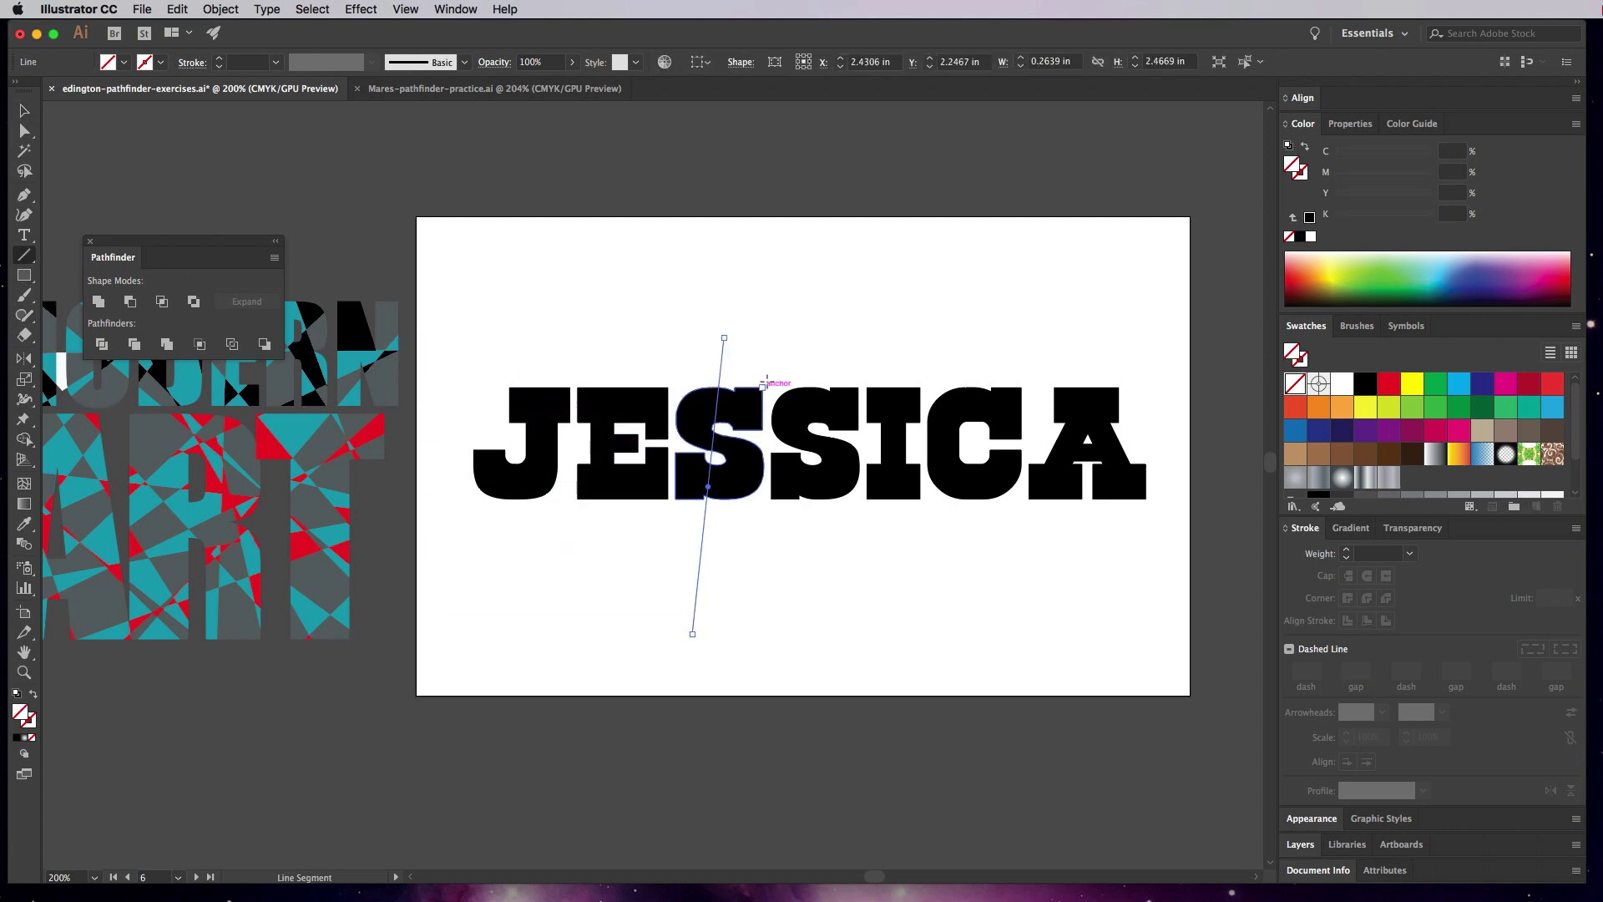
pyautogui.hotkey('ctrl', 'z')
pyautogui.moveTo(737, 349); pyautogui.dragTo(1101, 579)
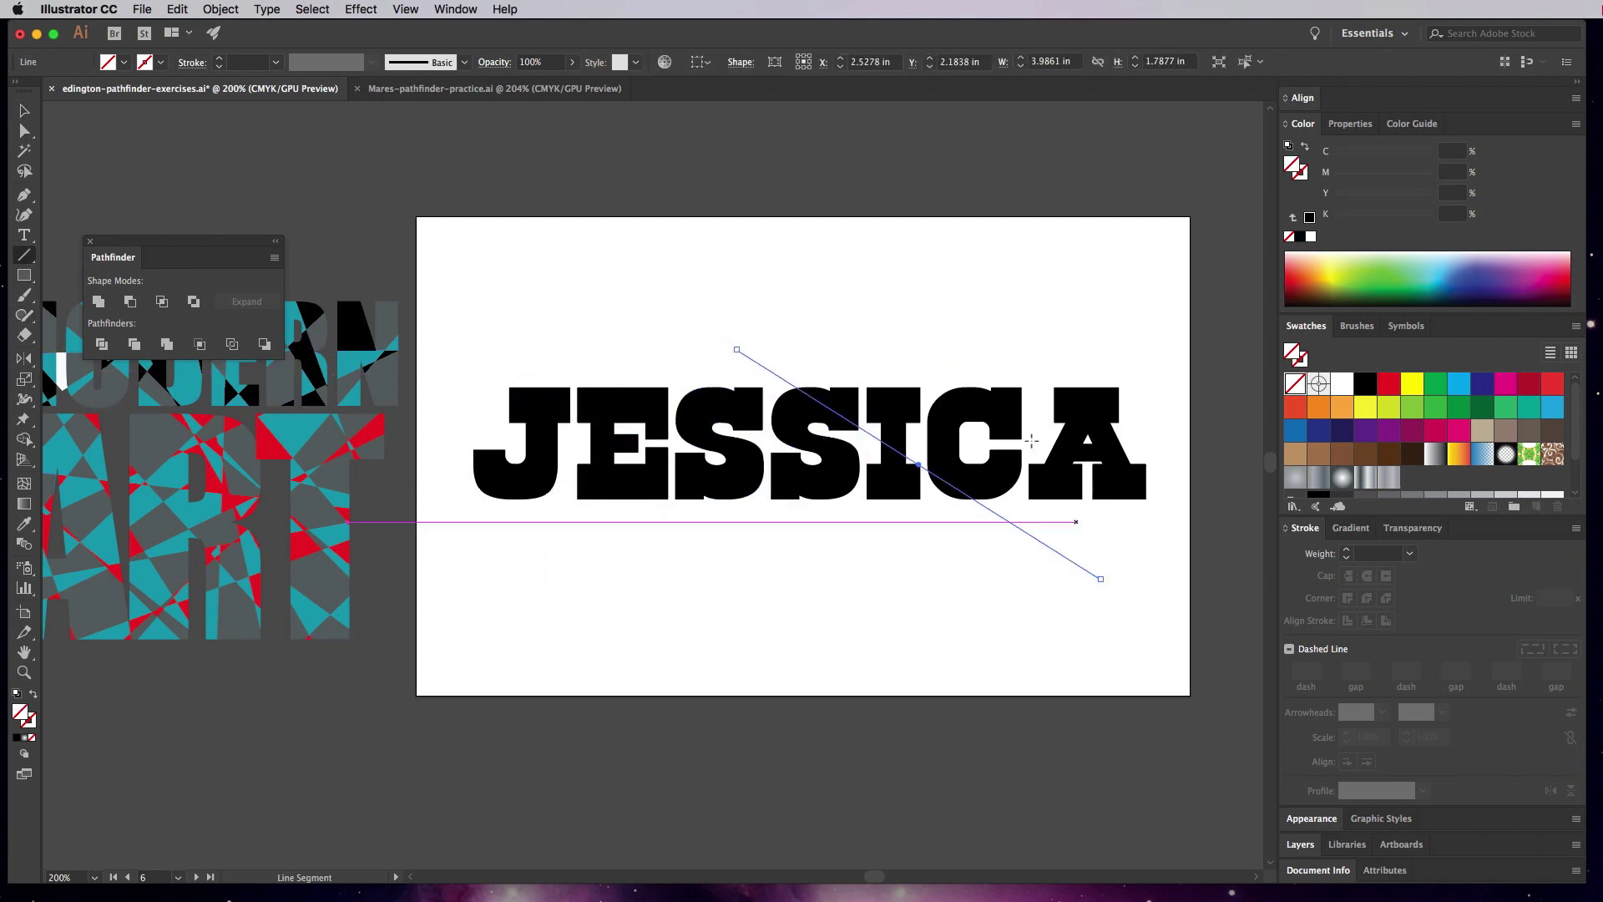
pyautogui.hotkey('ctrl', 'z')
pyautogui.moveTo(1014, 341); pyautogui.dragTo(1199, 542)
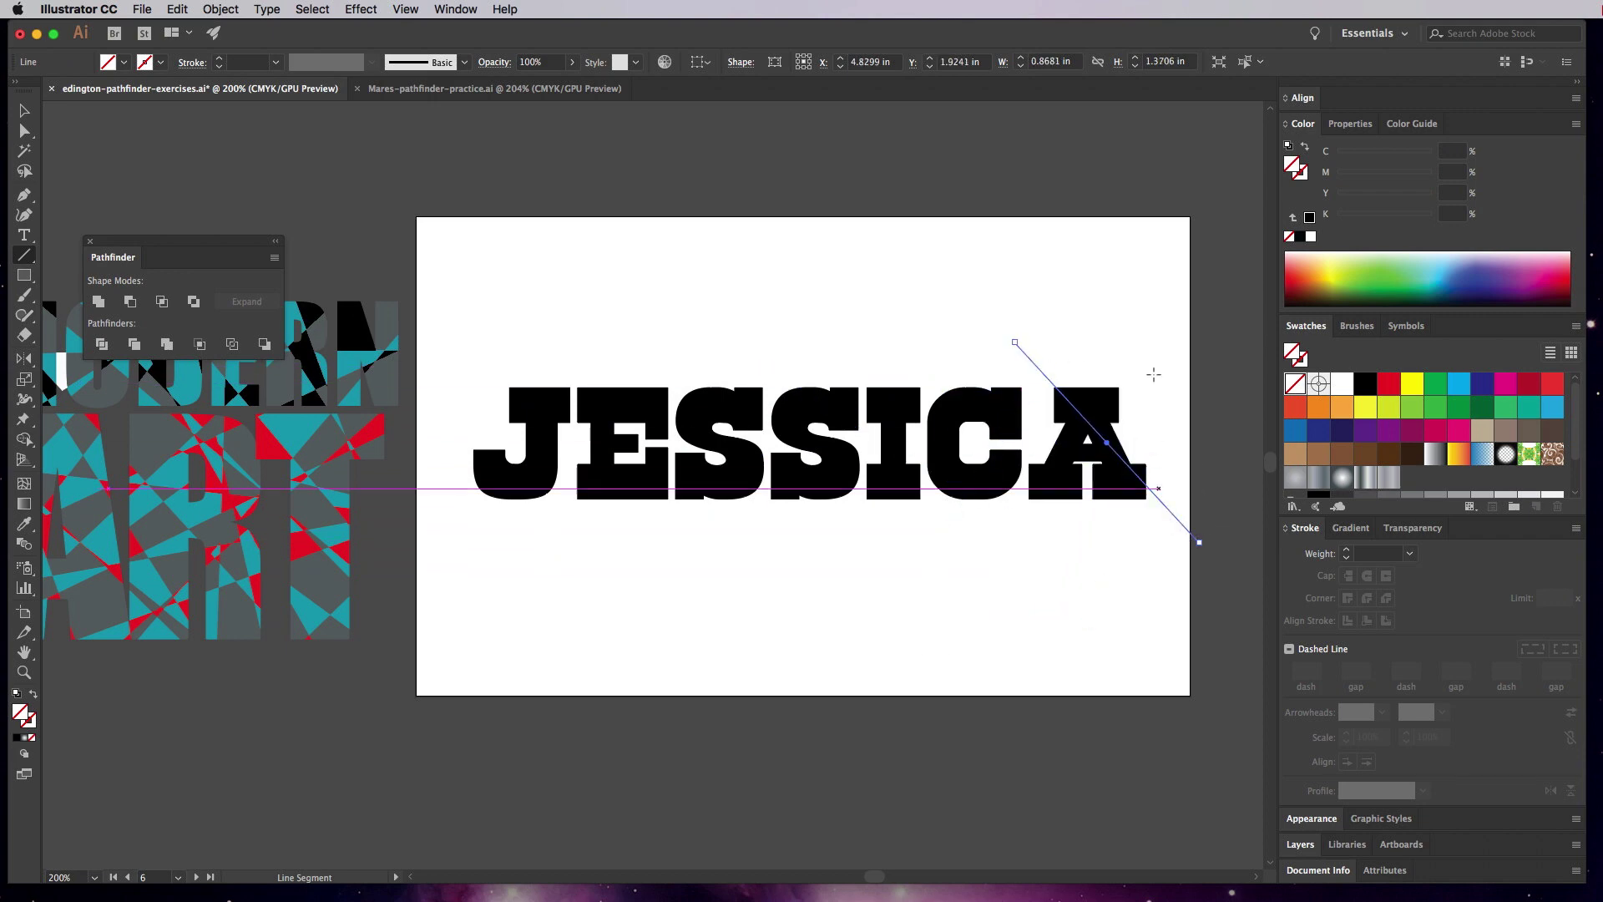
pyautogui.hotkey('ctrl', 'z')
pyautogui.moveTo(1145, 344); pyautogui.dragTo(1015, 542)
pyautogui.moveTo(417, 432)
pyautogui.mouseDown()
pyautogui.moveTo(1186, 480)
pyautogui.moveTo(742, 514)
pyautogui.mouseUp()
pyautogui.hscroll(10, 1183, 477)
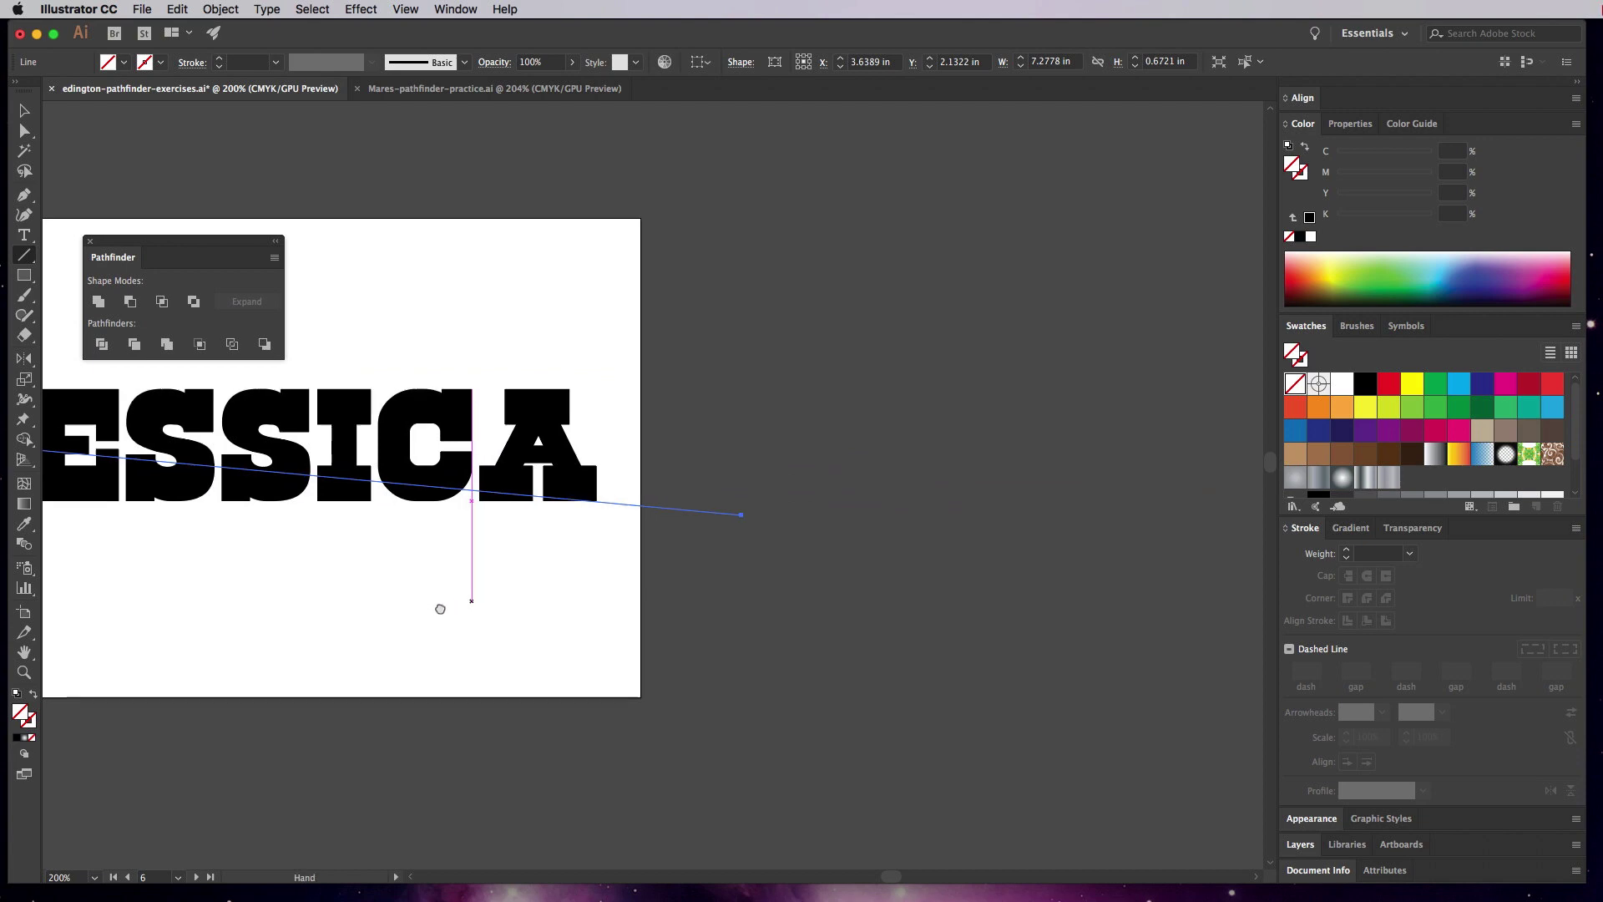
pyautogui.moveTo(440, 609); pyautogui.dragTo(936, 642)
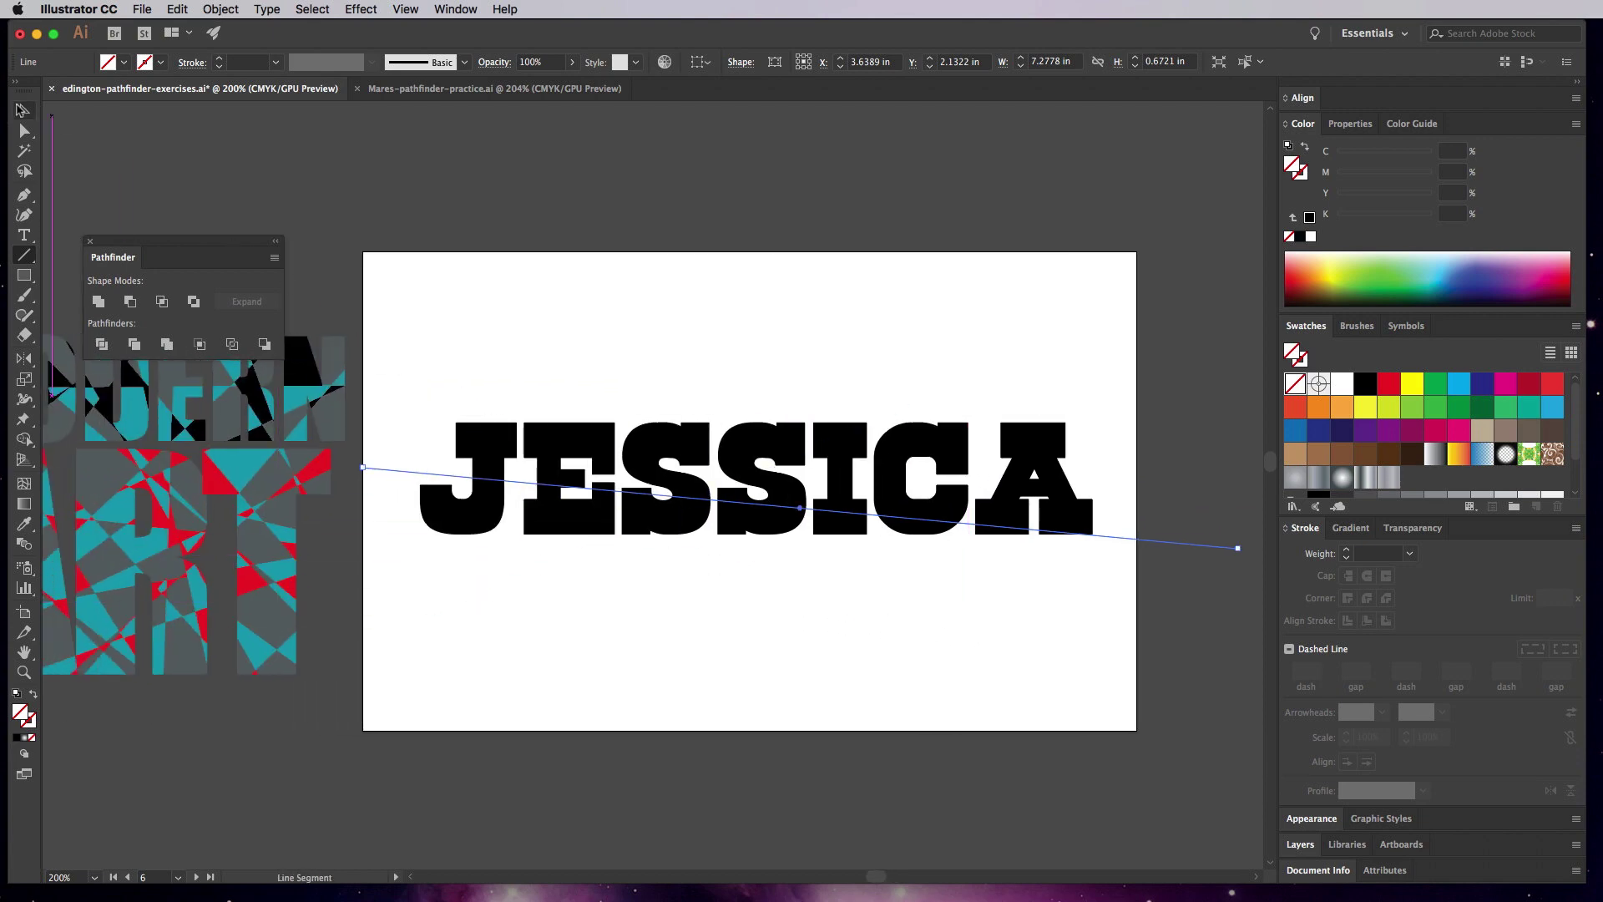
# Select the outlined name together with all the crossing lines and split them with the Pathfinder Divide operation
pyautogui.click(23, 110)
pyautogui.moveTo(436, 298); pyautogui.dragTo(1151, 725)
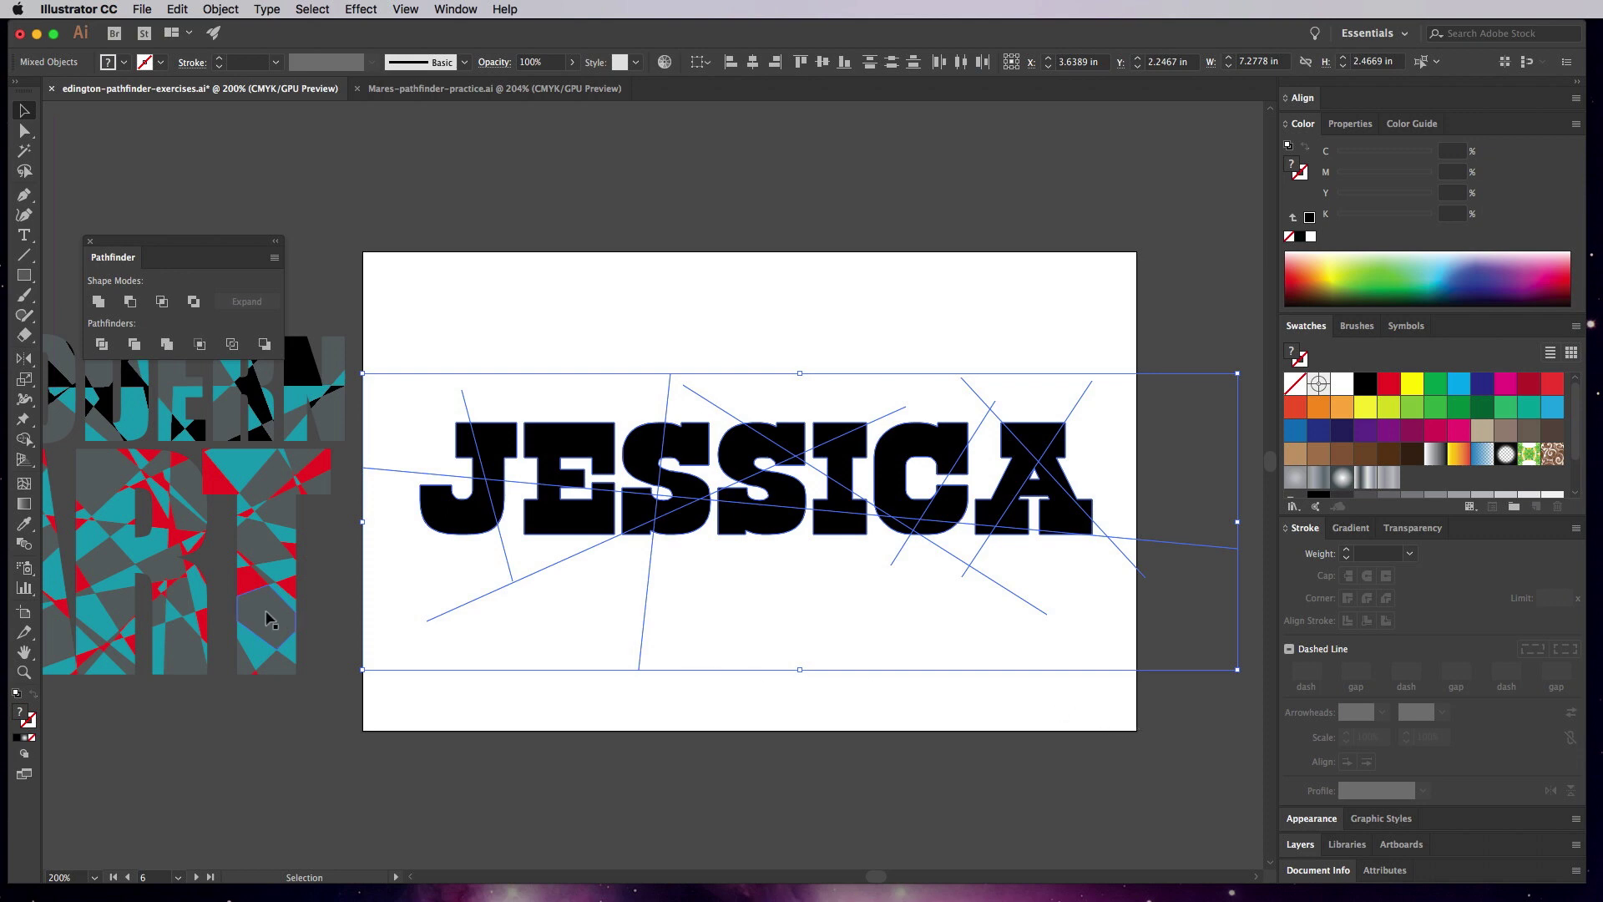
pyautogui.click(104, 346)
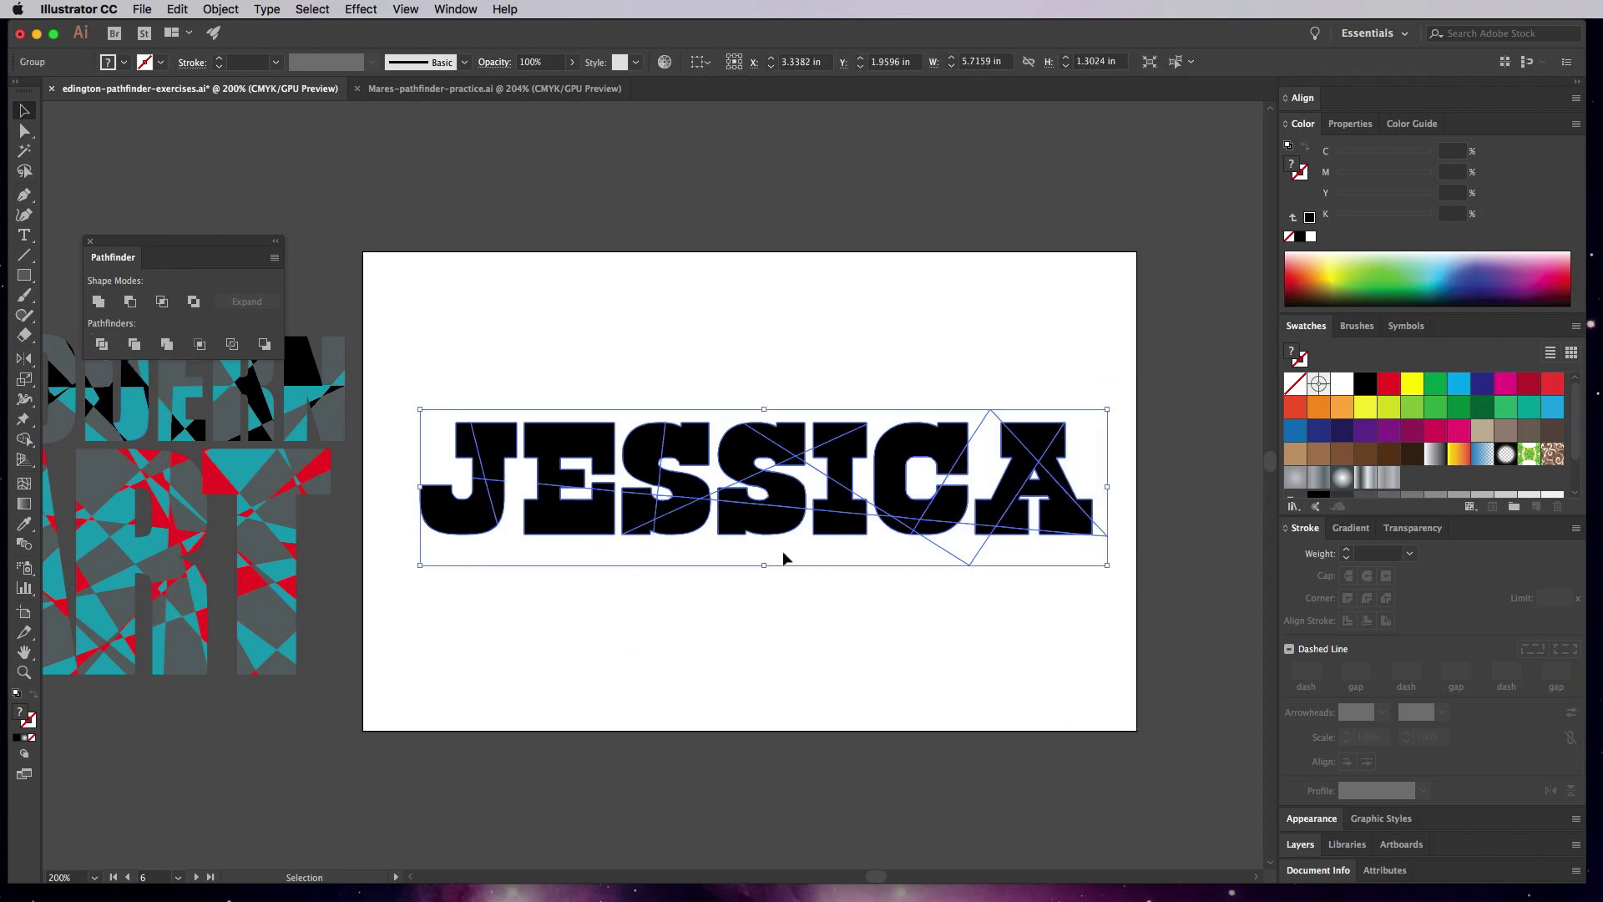
# Turn the divided lettering into a Live Paint group
pyautogui.click(177, 9)
pyautogui.moveTo(205, 13)
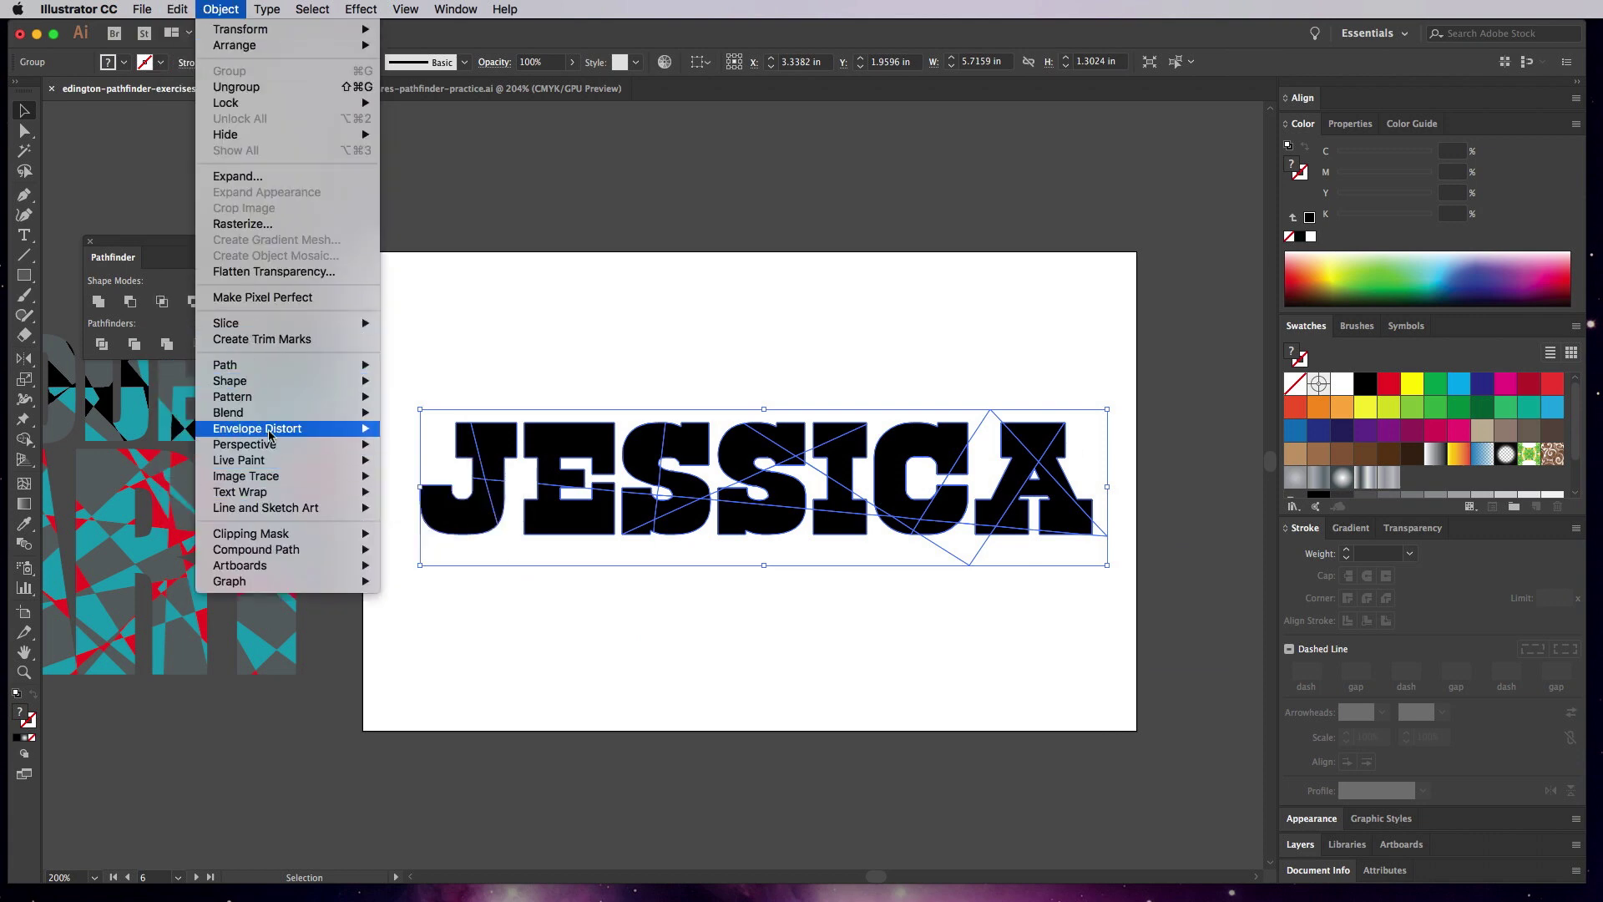
pyautogui.moveTo(269, 434)
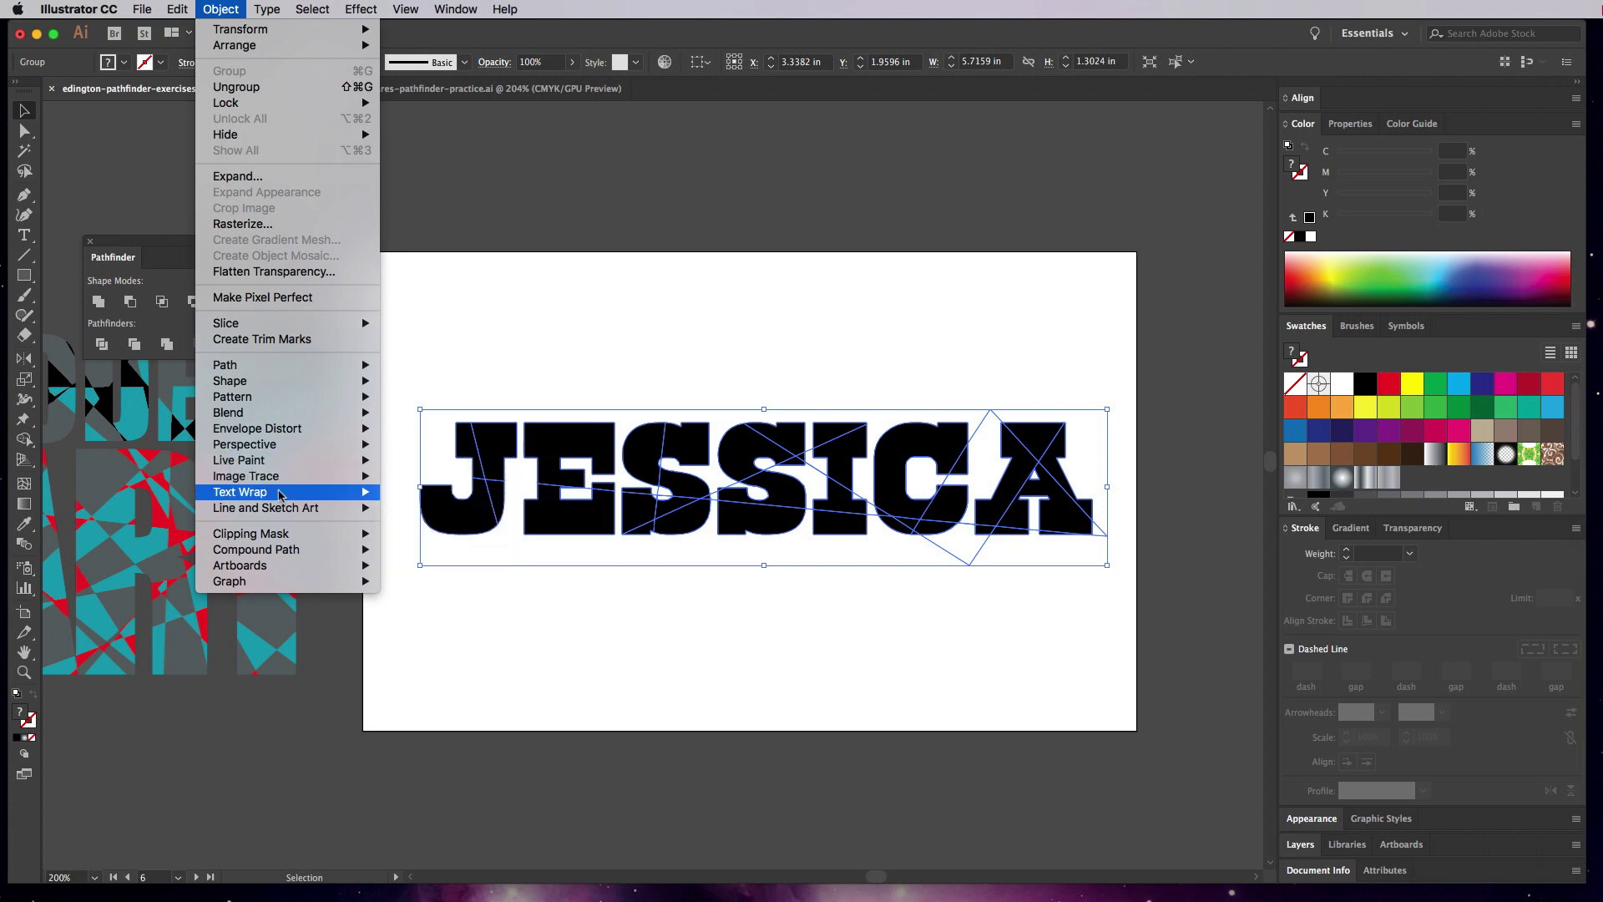
pyautogui.moveTo(293, 465)
pyautogui.click(427, 463)
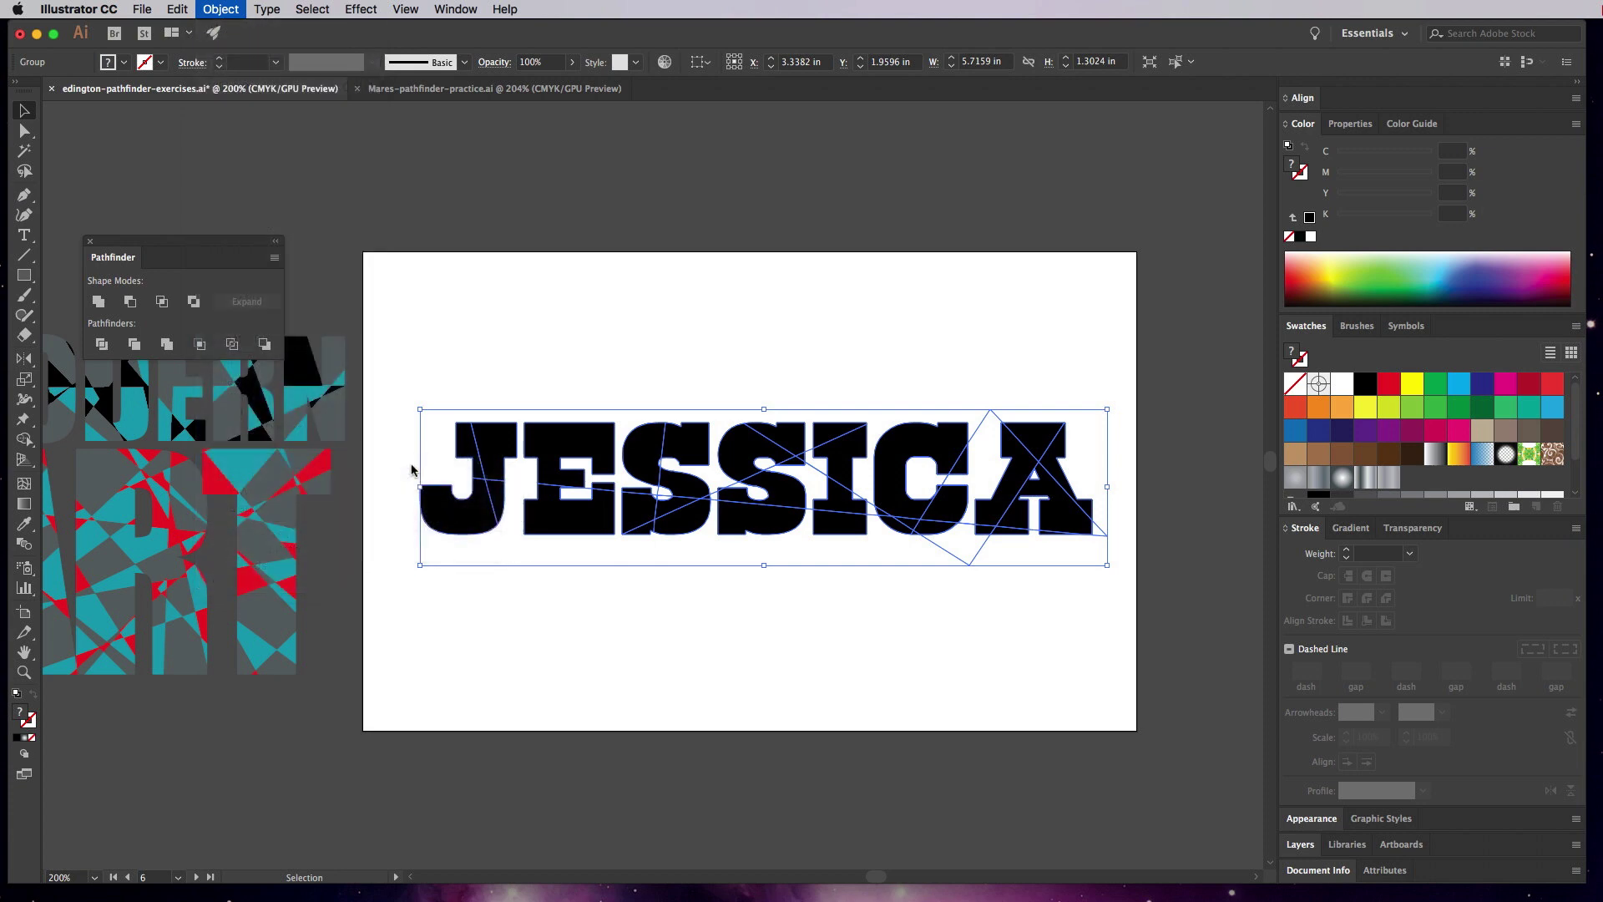
# Use the Live Paint Bucket to fill one piece each of the C, second S, first S, E and J with the light orange swatch
pyautogui.click(24, 403)
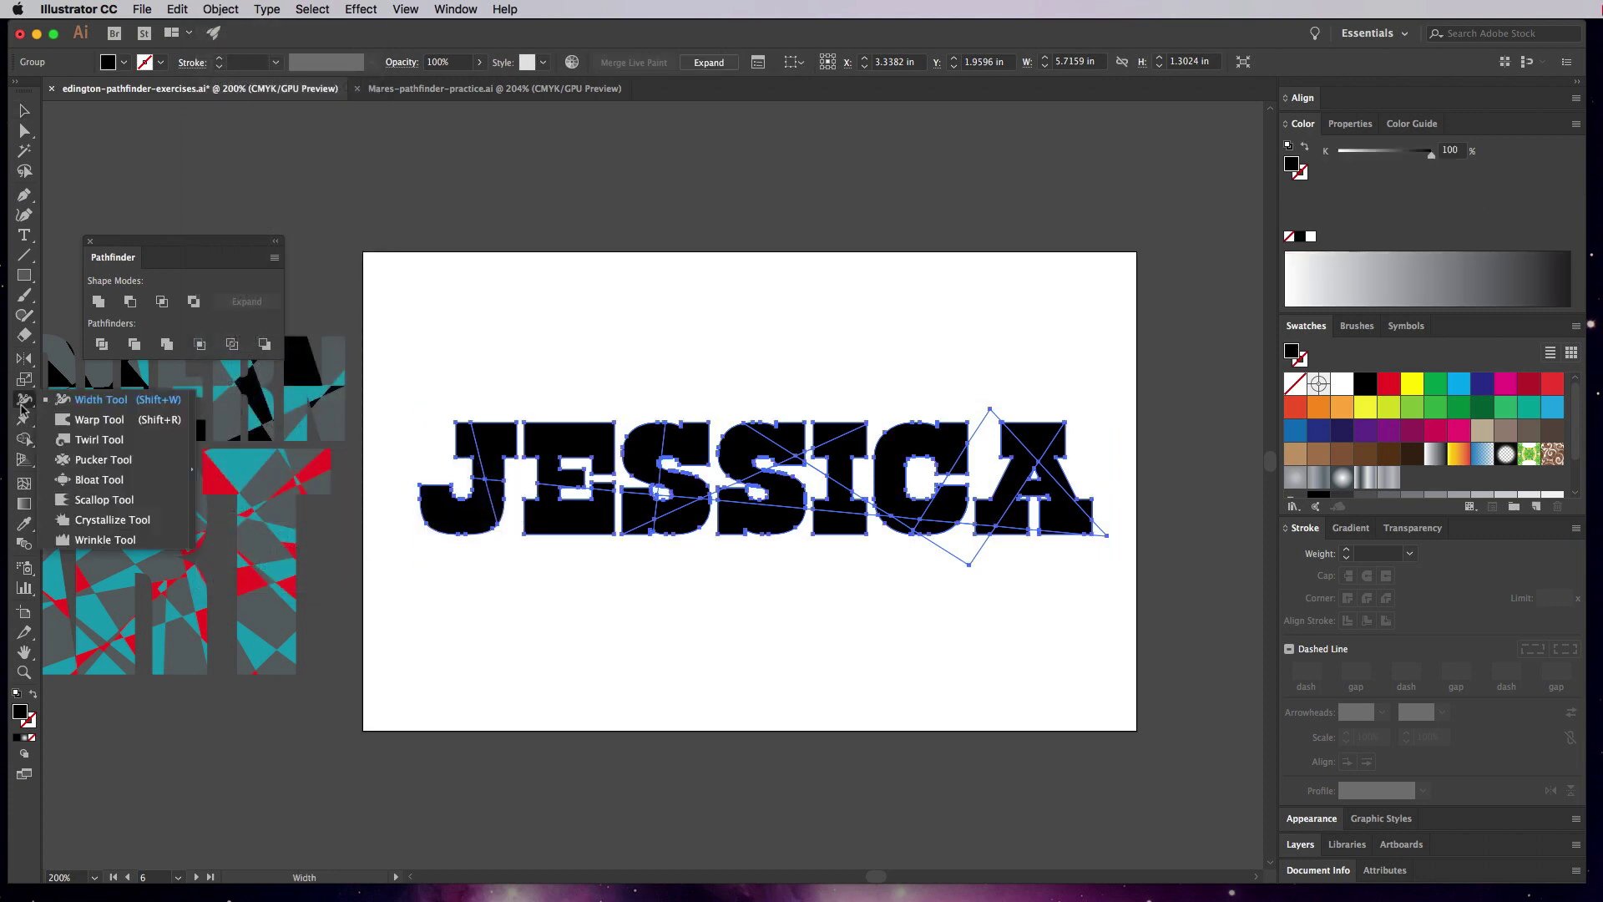
pyautogui.click(26, 385)
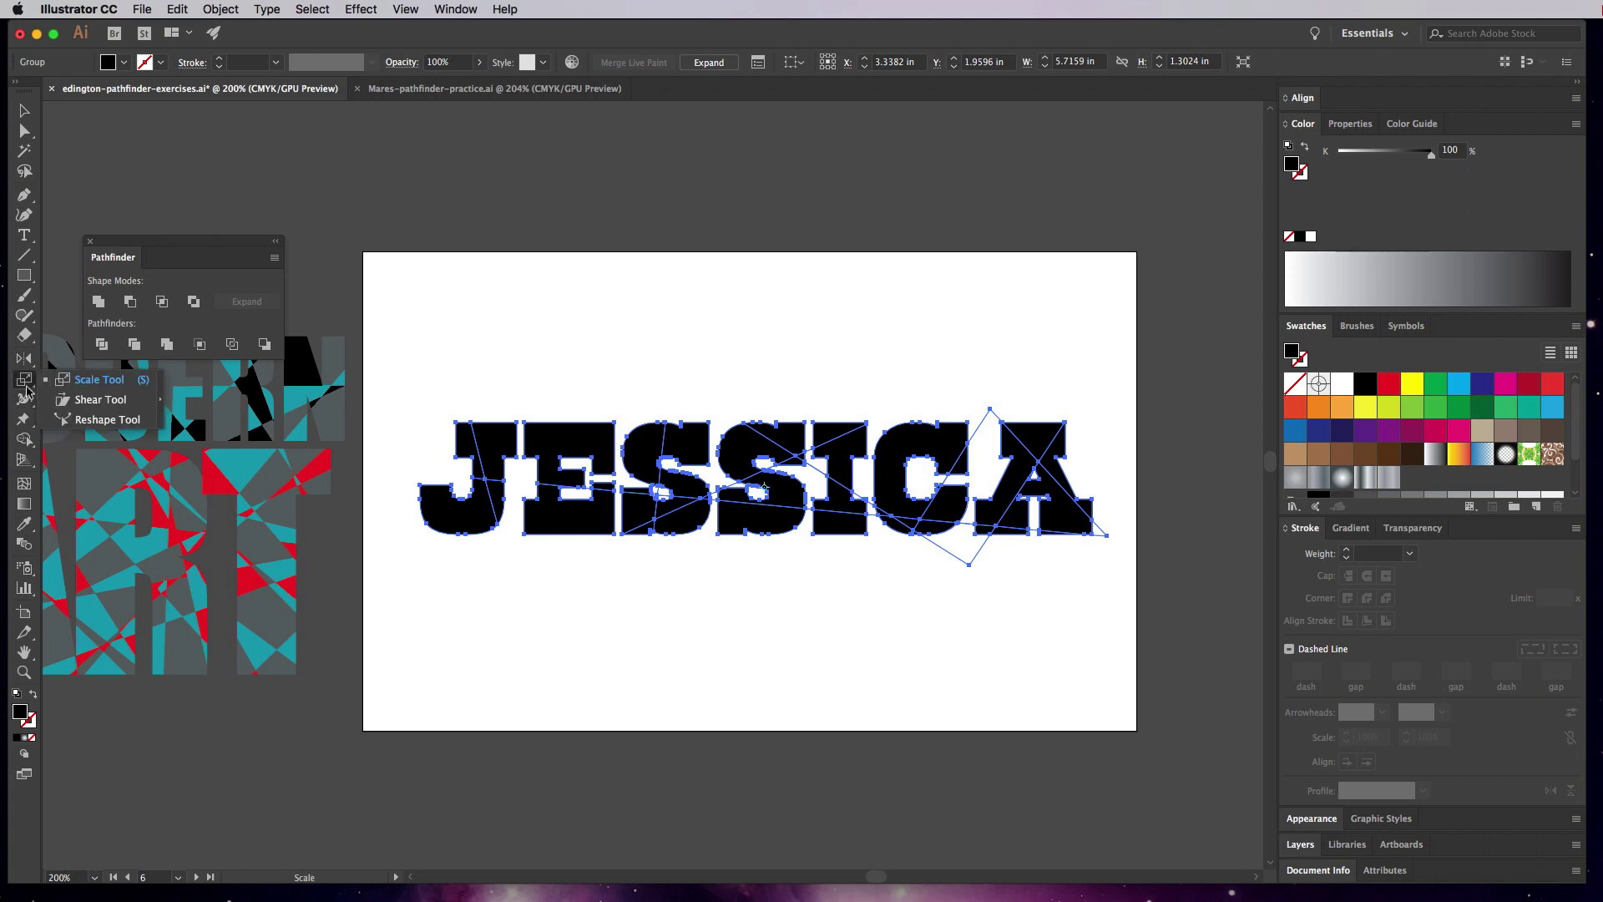
pyautogui.moveTo(23, 439)
pyautogui.mouseDown()
pyautogui.moveTo(130, 445)
pyautogui.moveTo(133, 460)
pyautogui.mouseUp()
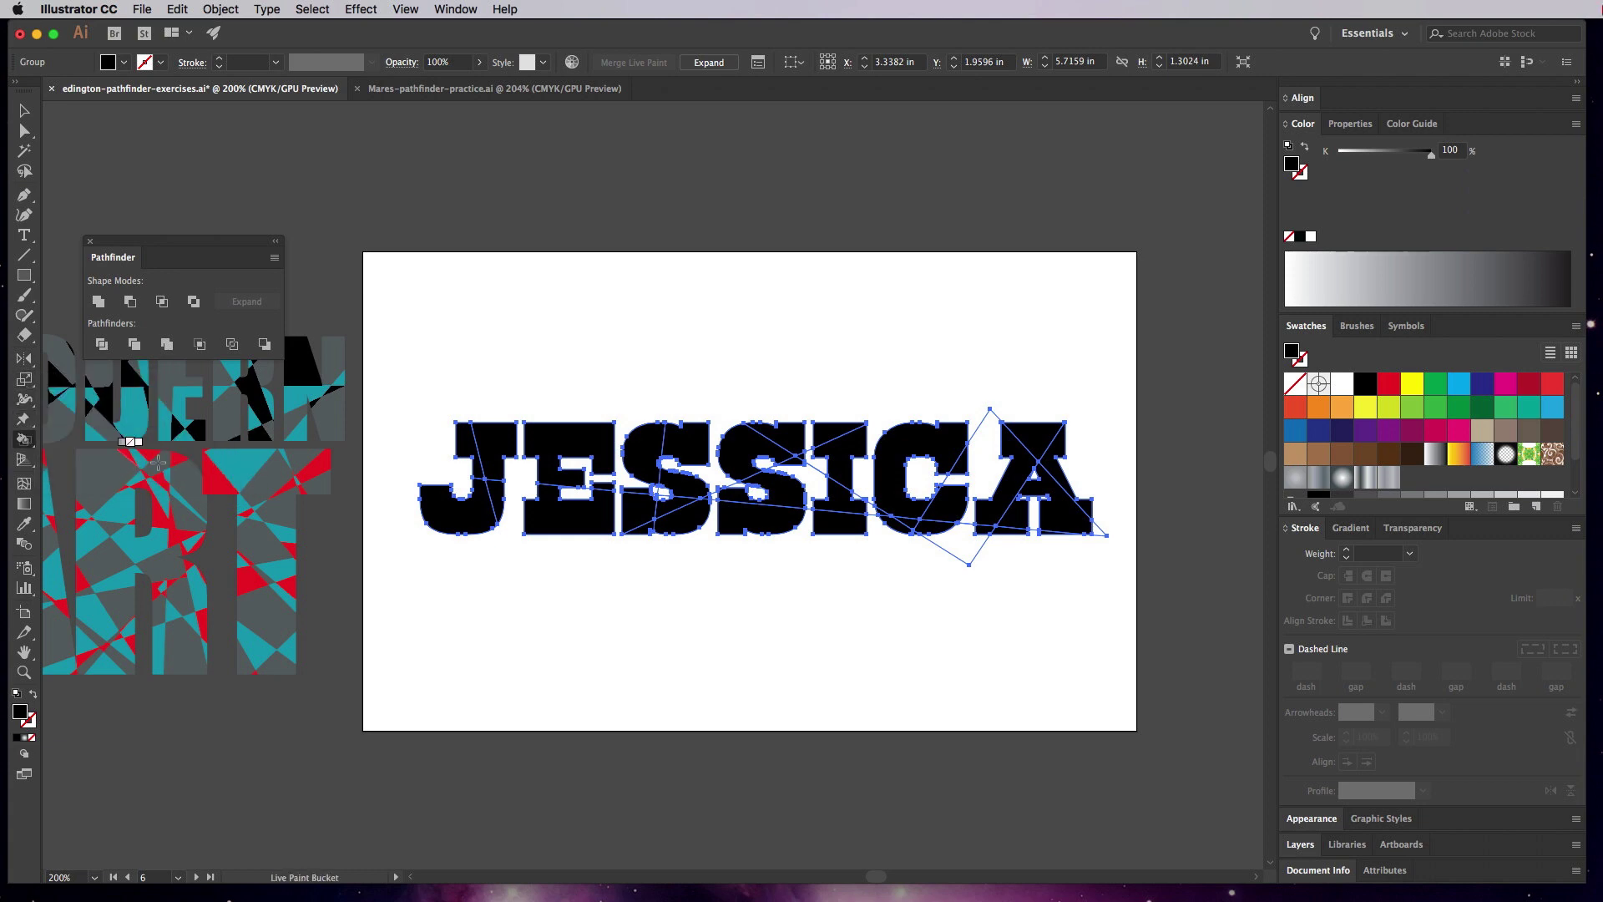
pyautogui.click(1342, 410)
pyautogui.click(915, 465)
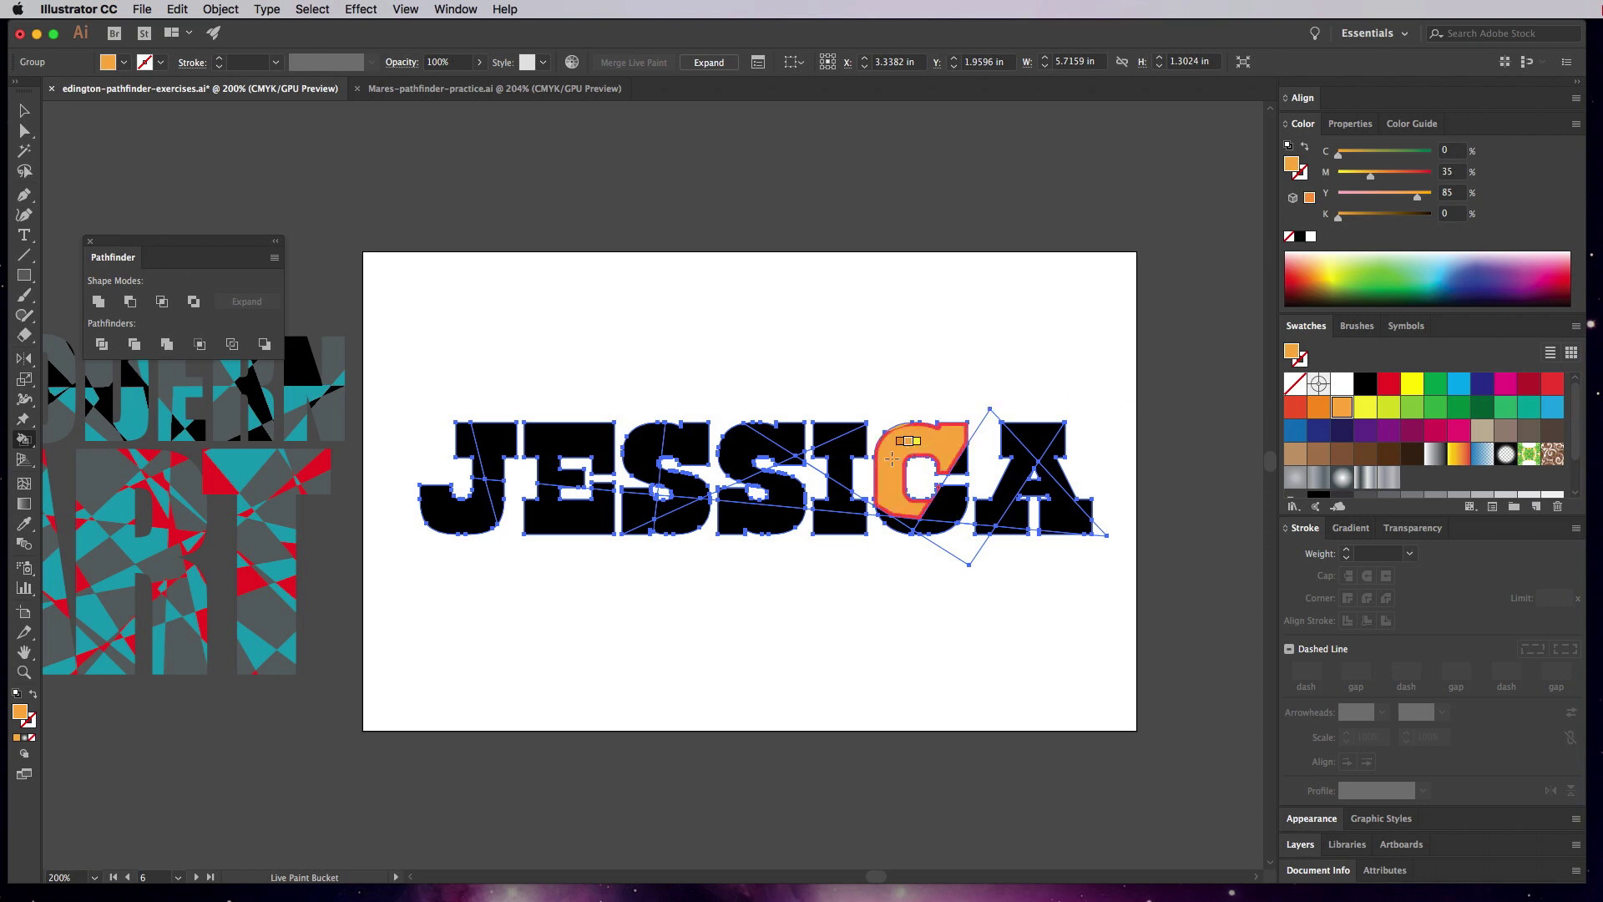
pyautogui.click(757, 518)
pyautogui.click(636, 516)
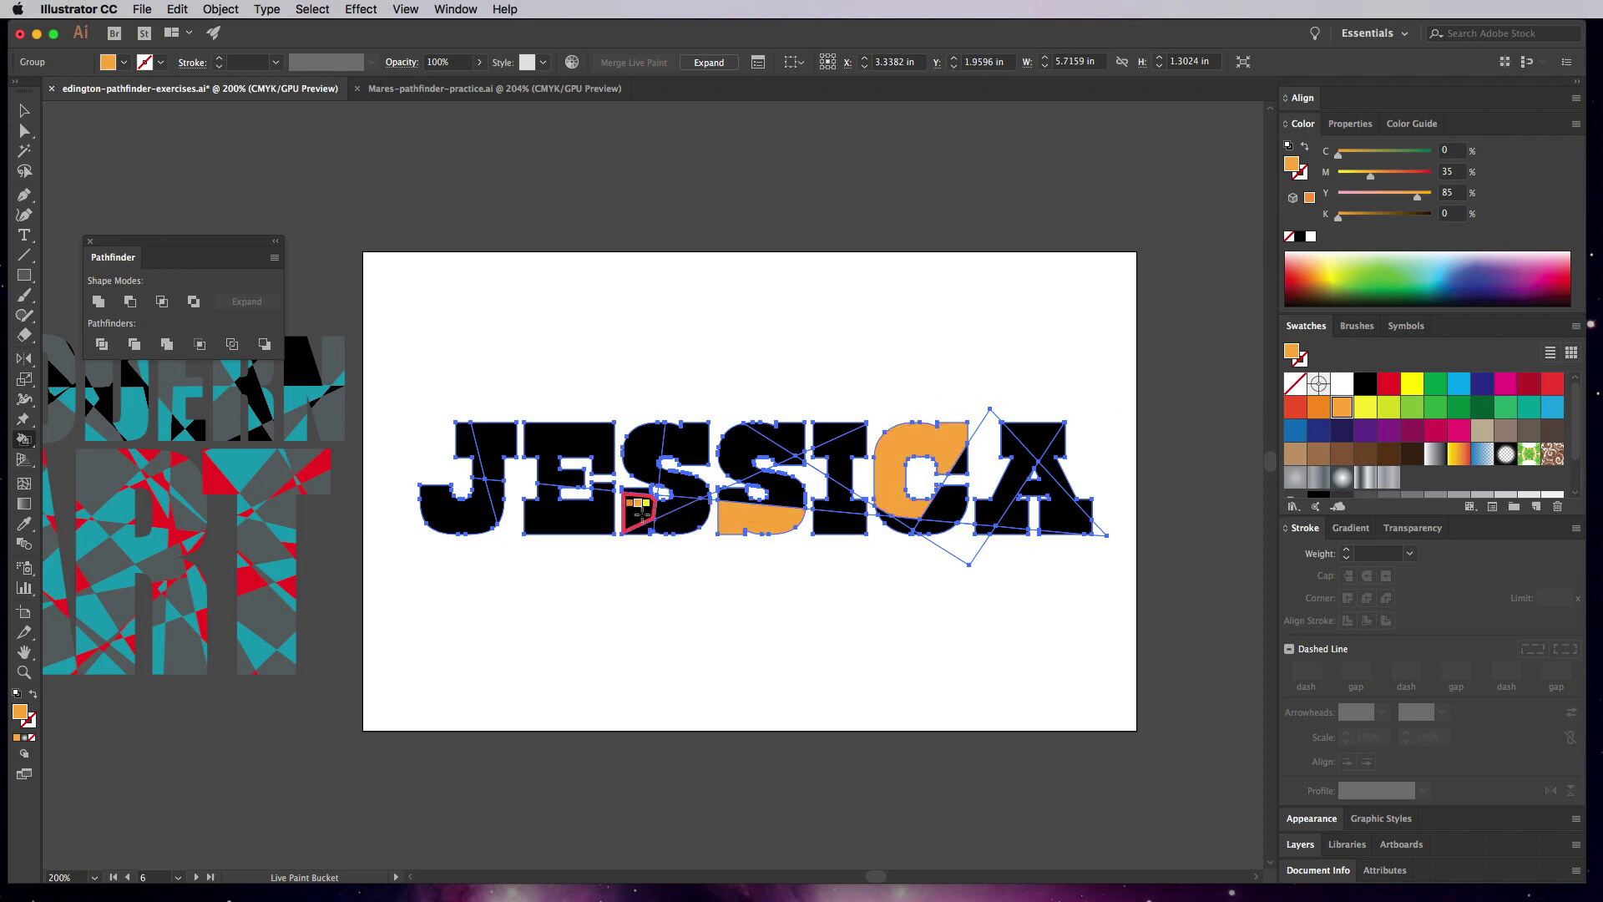
pyautogui.click(563, 473)
pyautogui.click(458, 511)
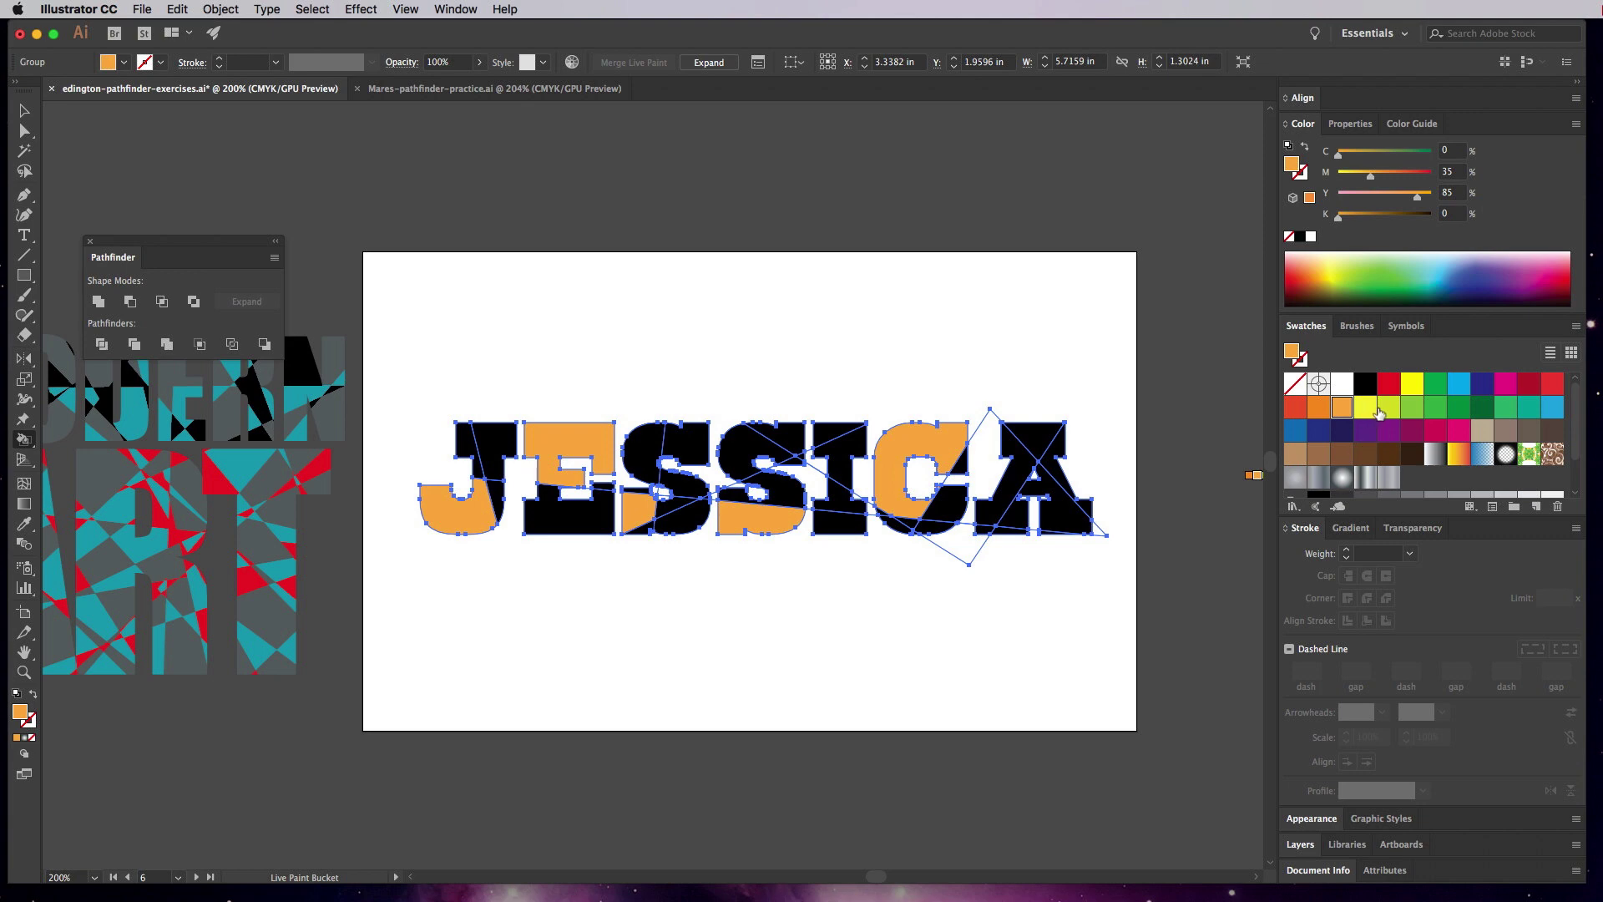
# Fill one piece each of the A, C, second S, E and J and two of the first S with the C=5 Y=90 yellow swatch, then deselect
pyautogui.click(1365, 407)
pyautogui.click(1033, 436)
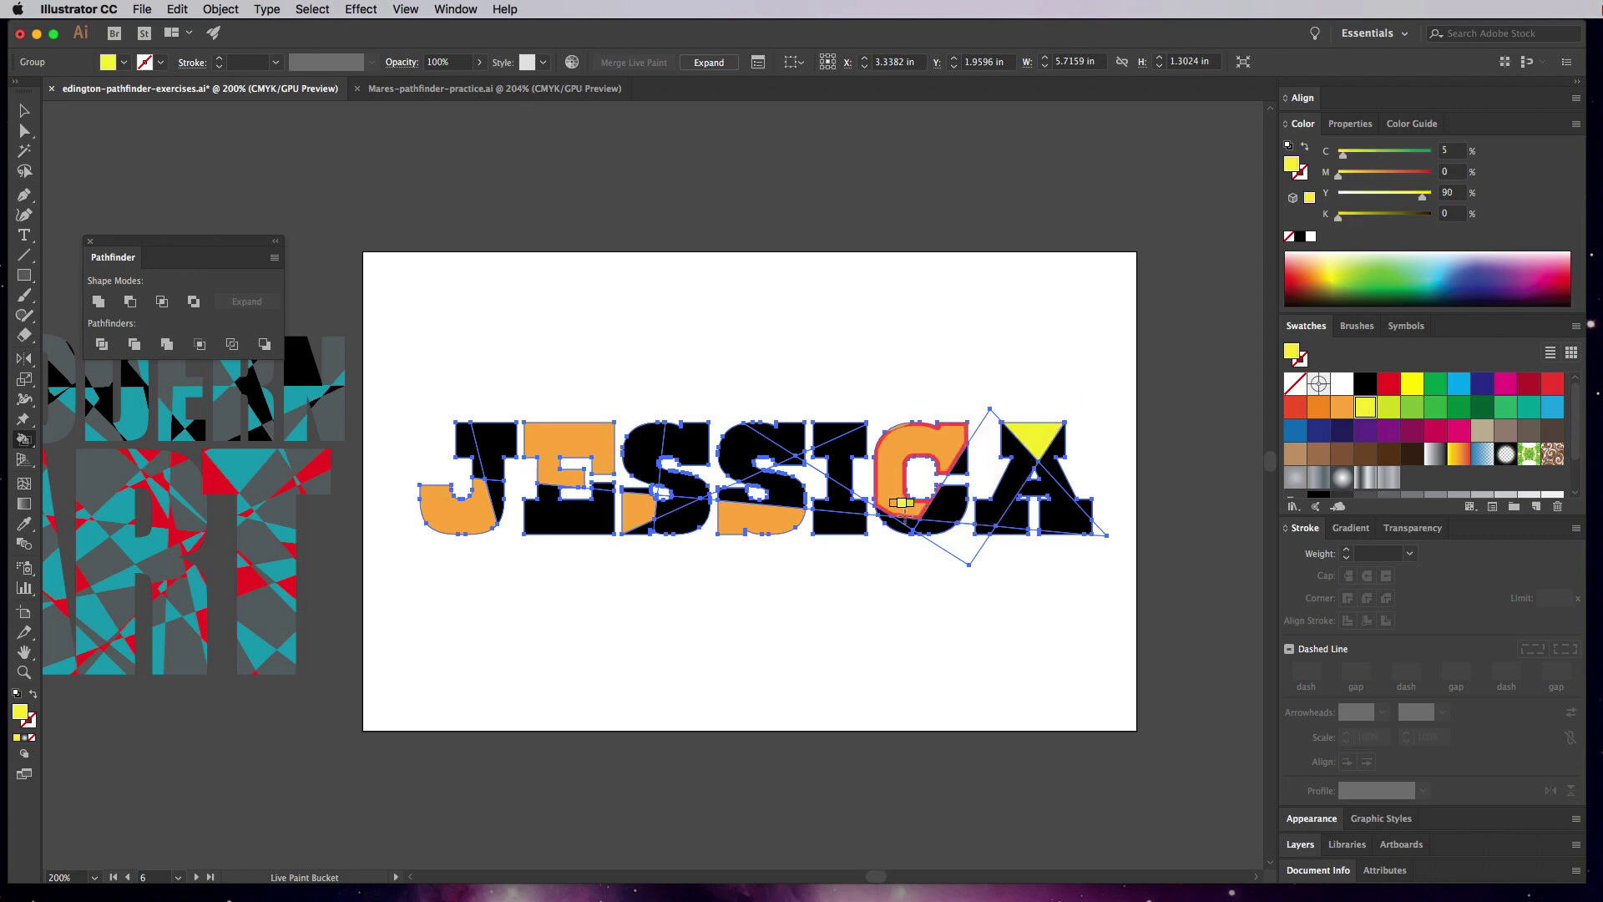
pyautogui.click(926, 522)
pyautogui.click(775, 491)
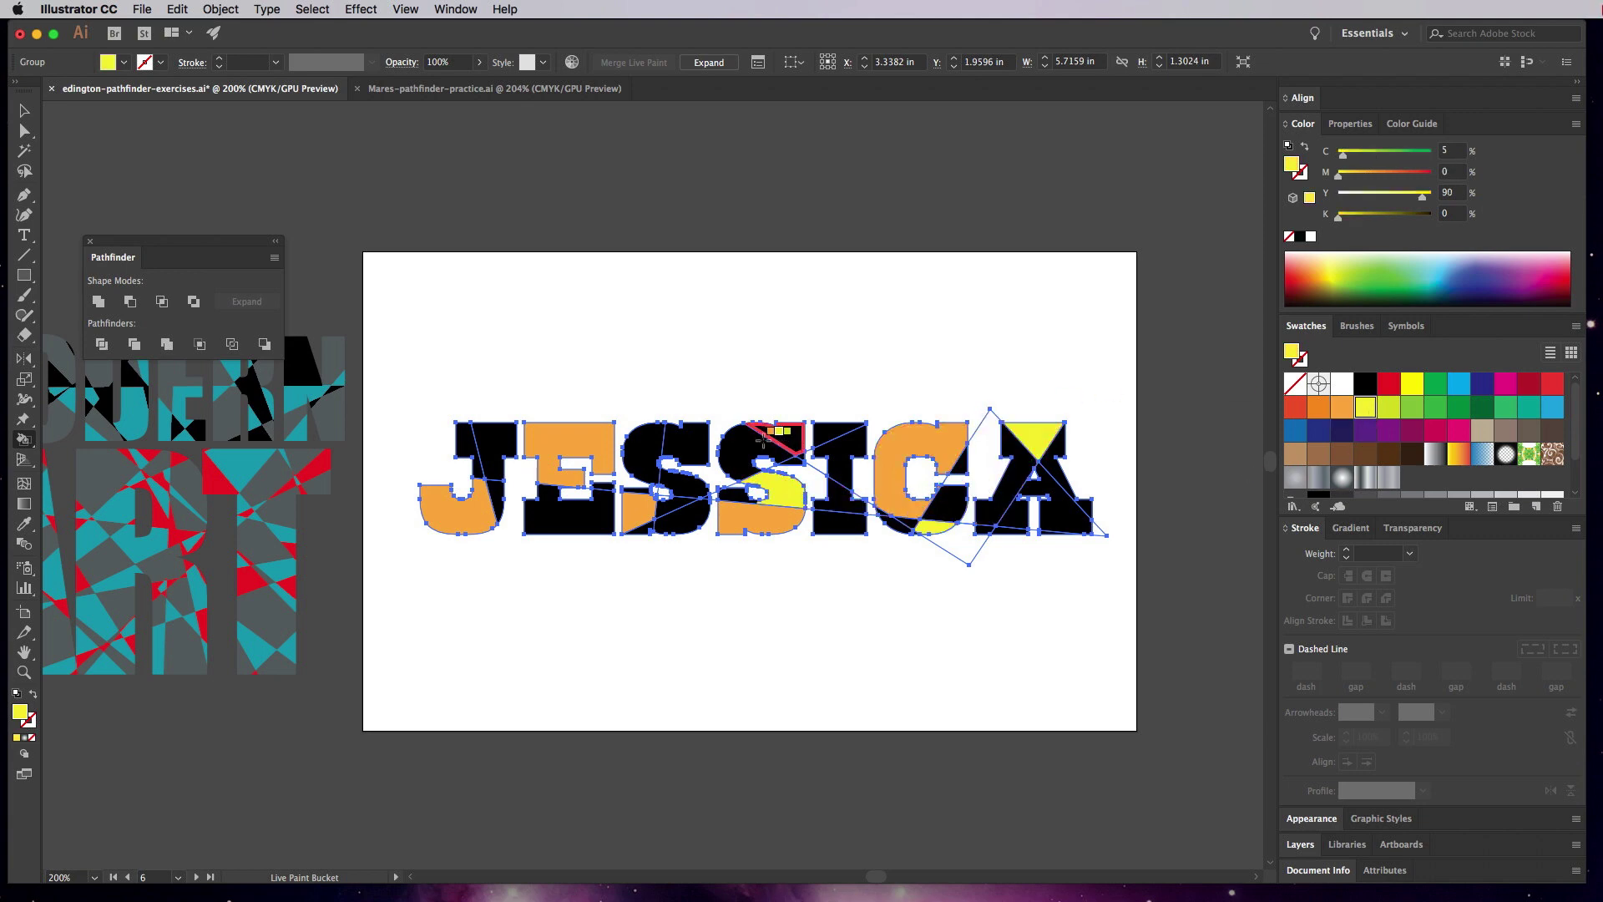
pyautogui.click(693, 447)
pyautogui.click(683, 518)
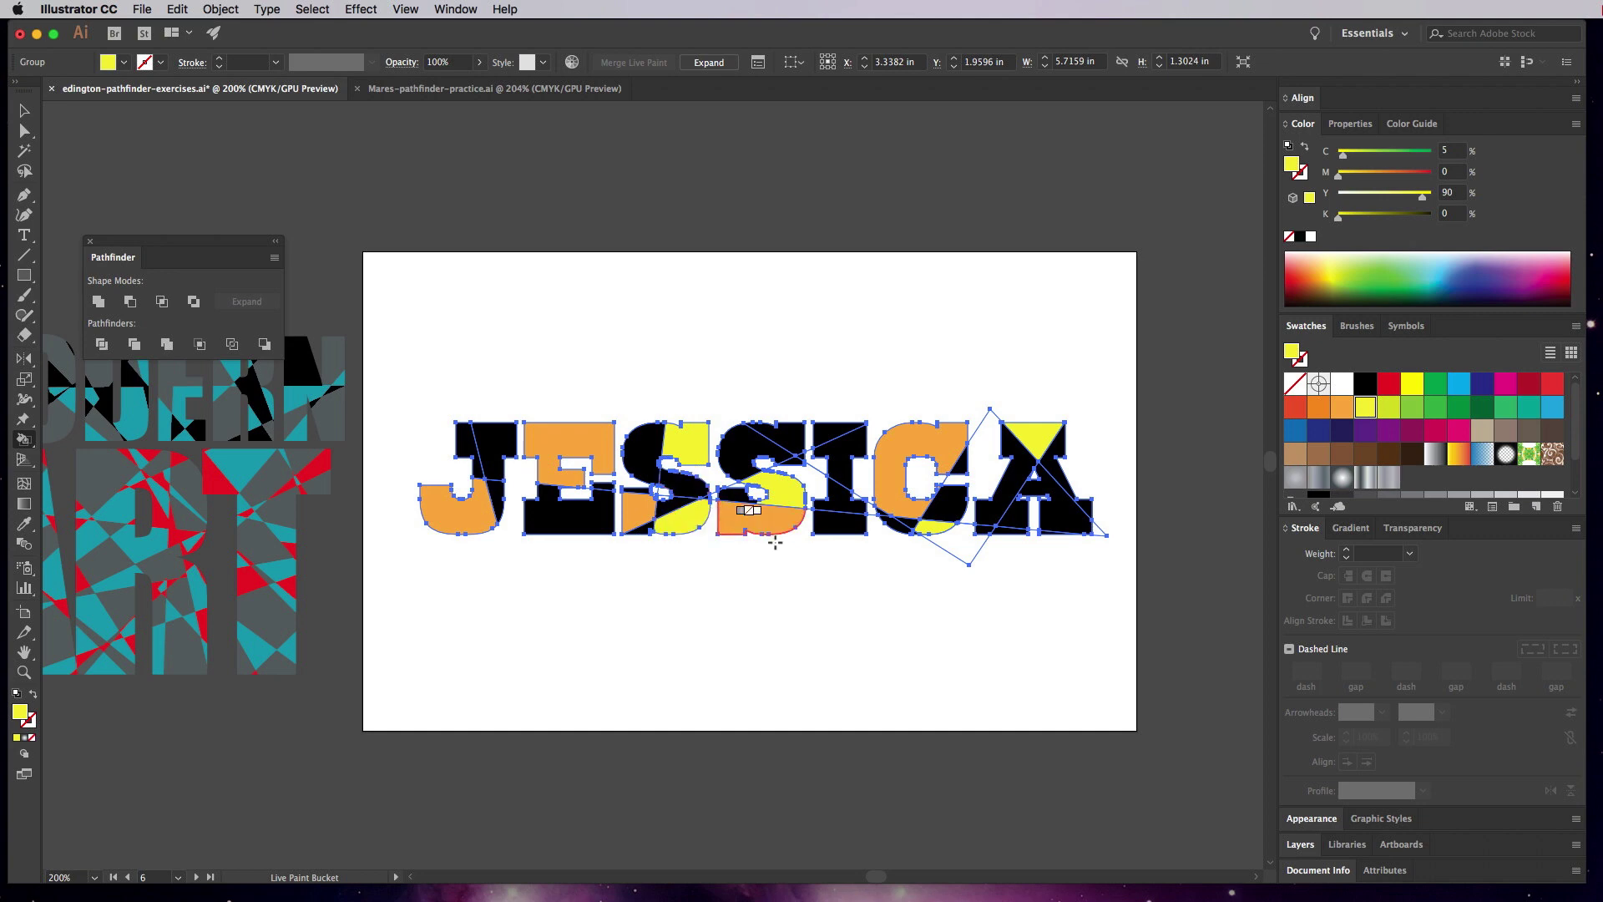
pyautogui.click(565, 505)
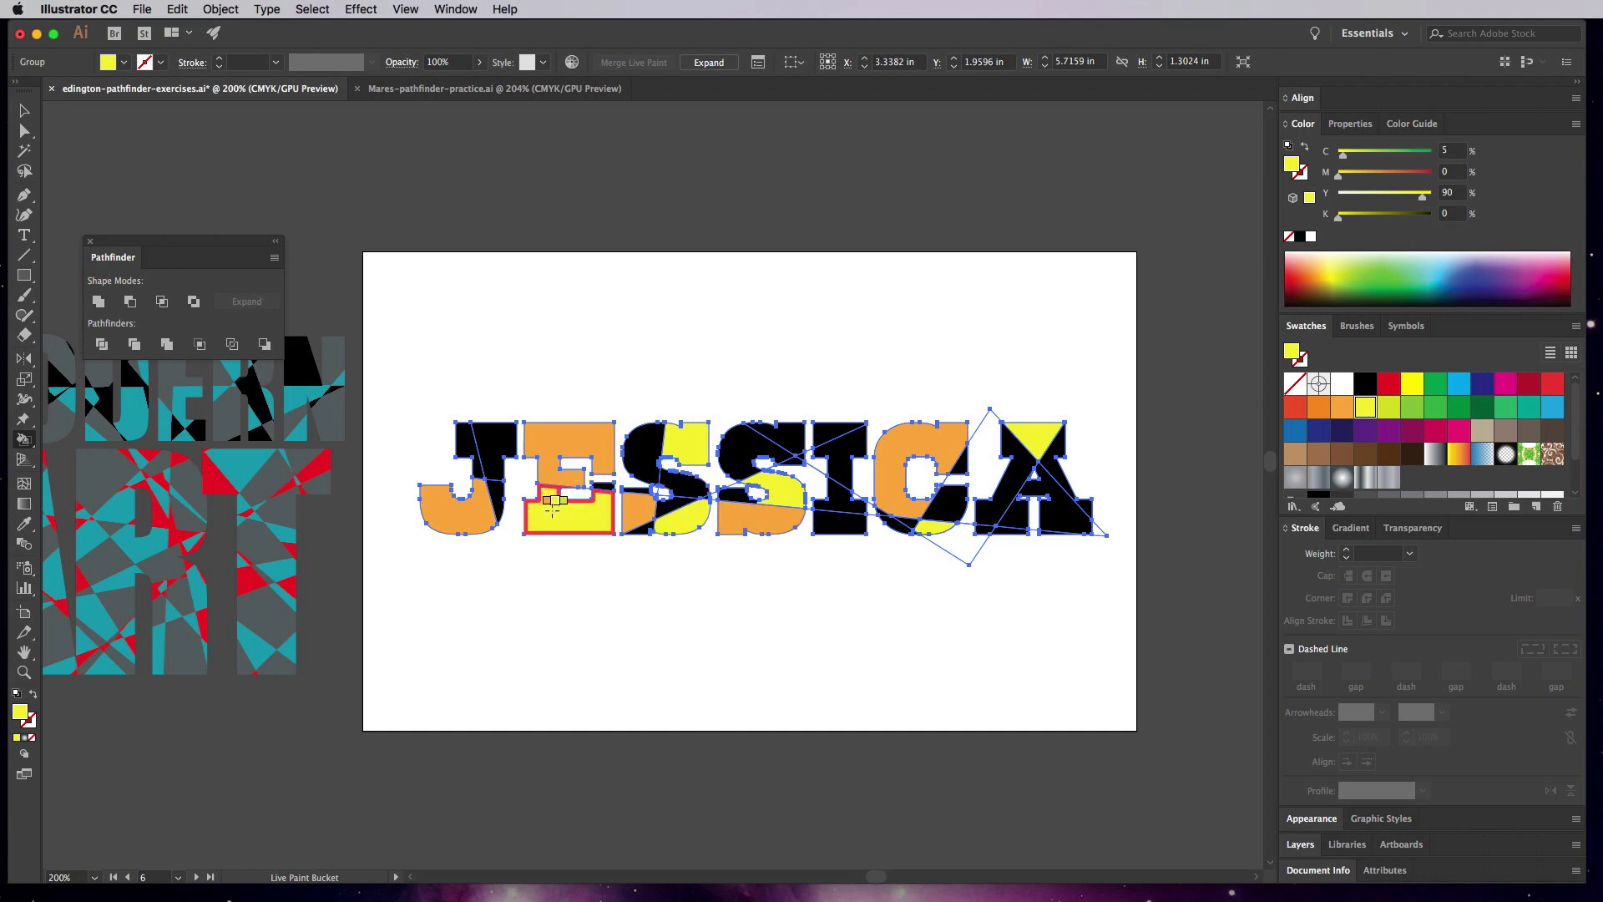
pyautogui.click(493, 443)
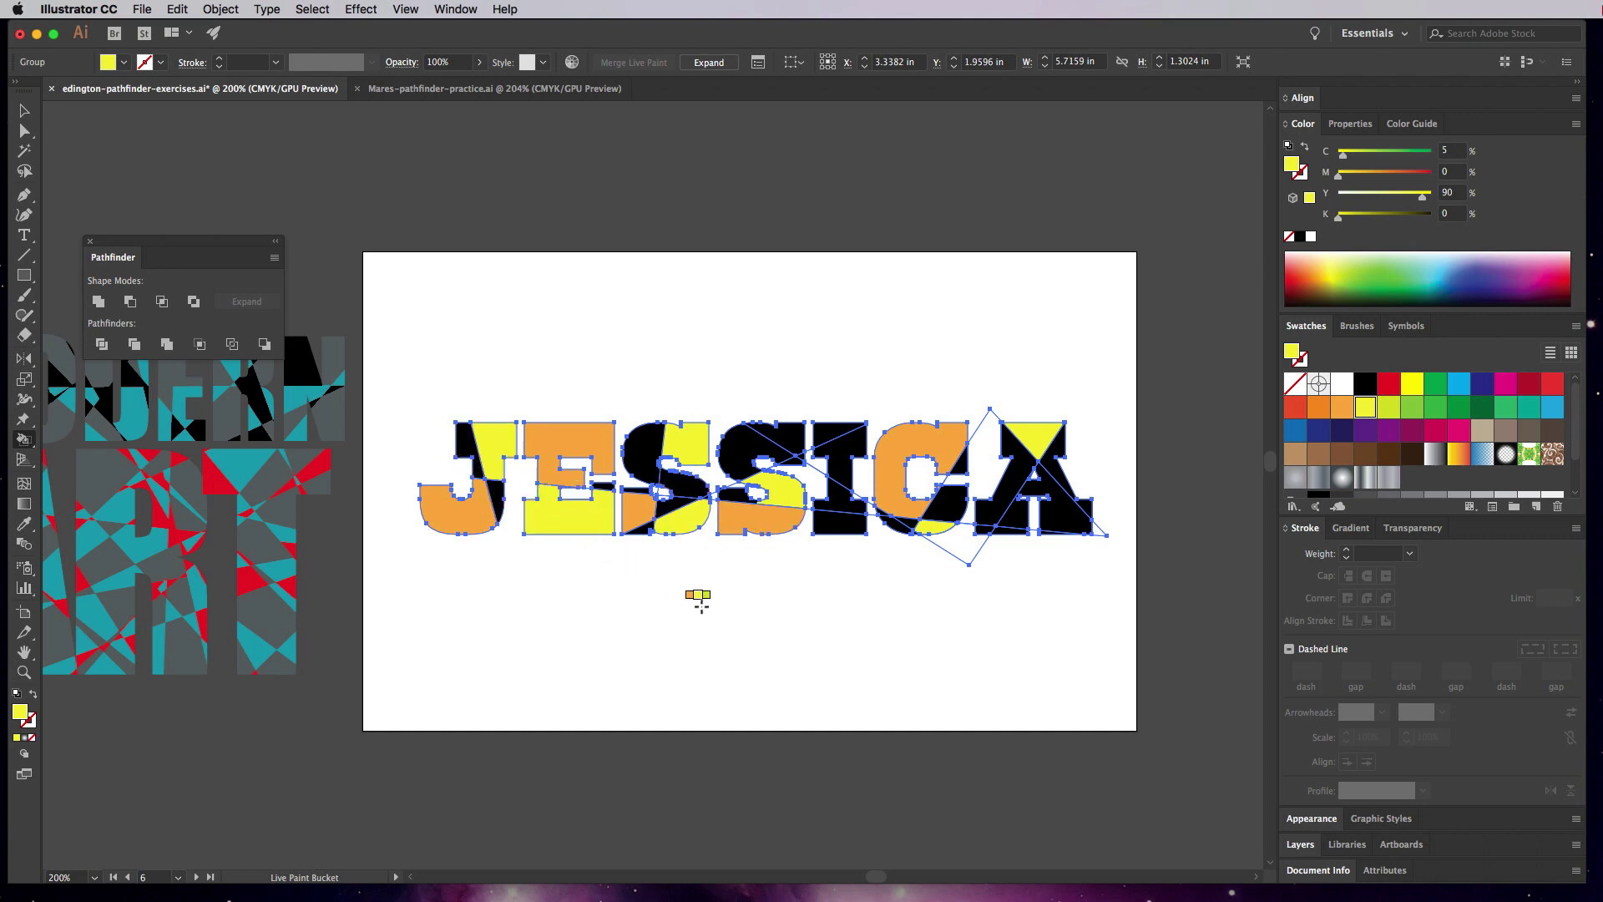
pyautogui.click(24, 110)
pyautogui.click(421, 253)
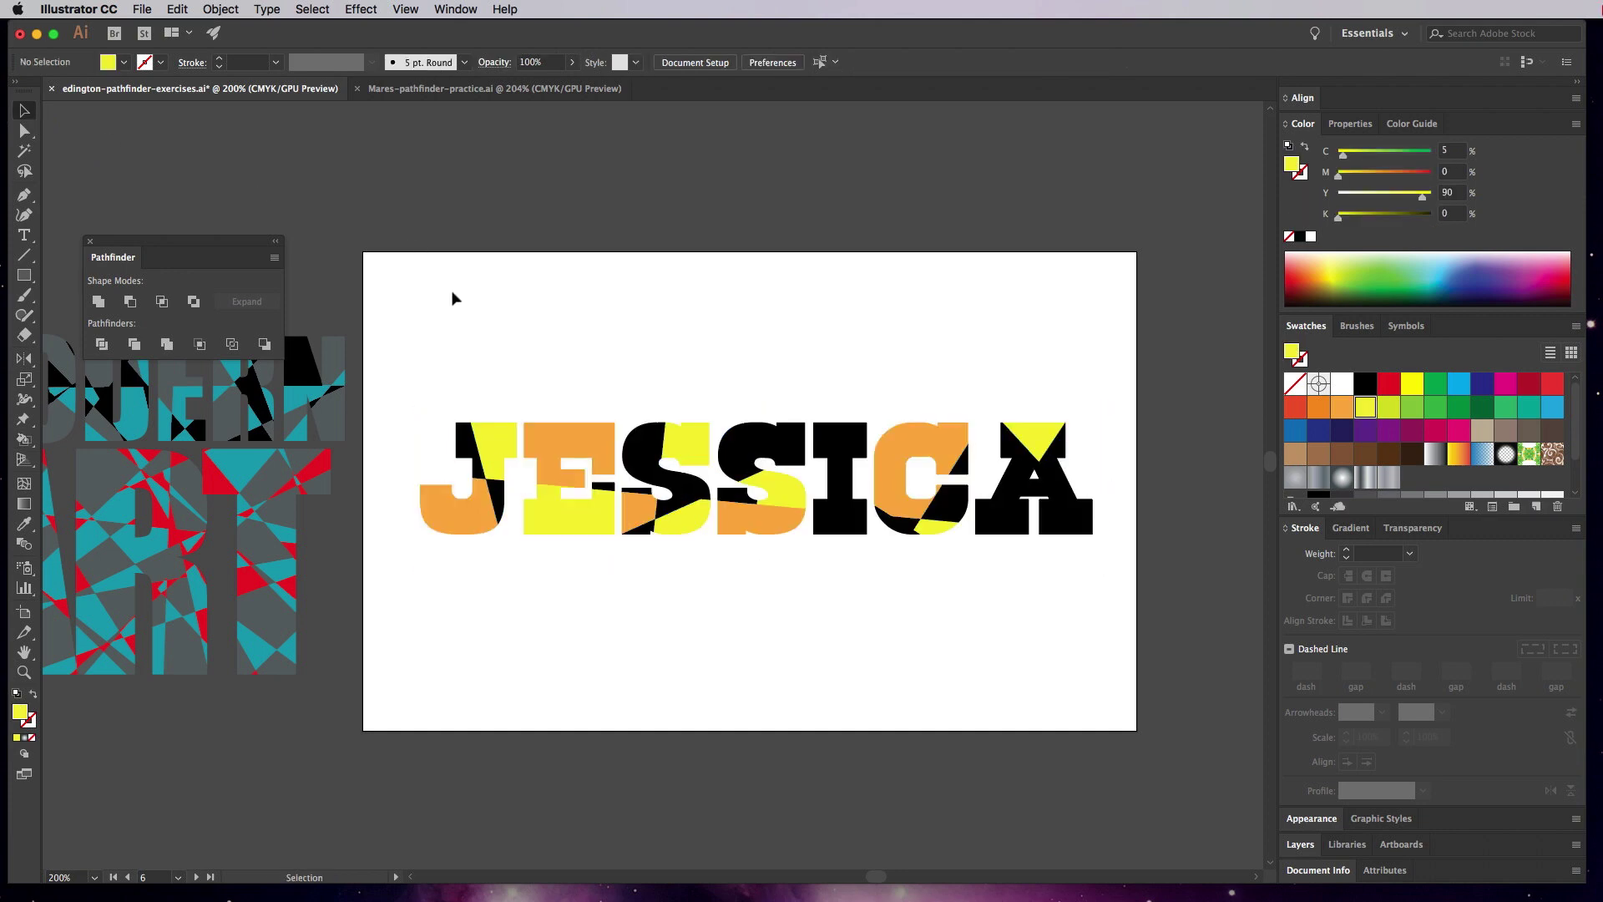
pyautogui.moveTo(452, 299); pyautogui.dragTo(591, 301)
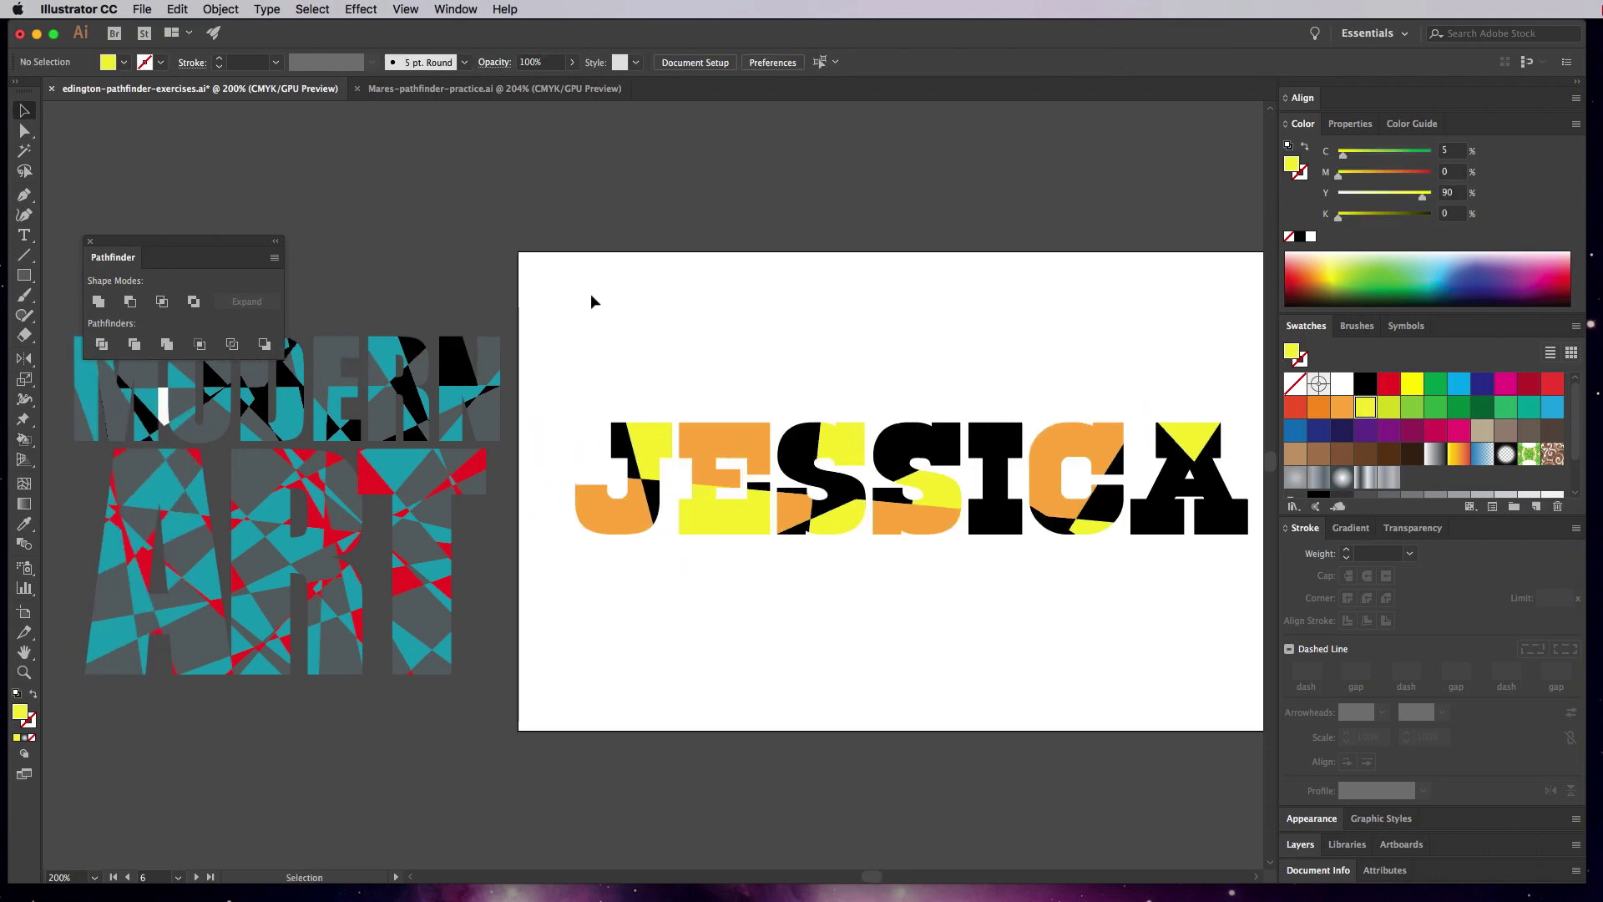